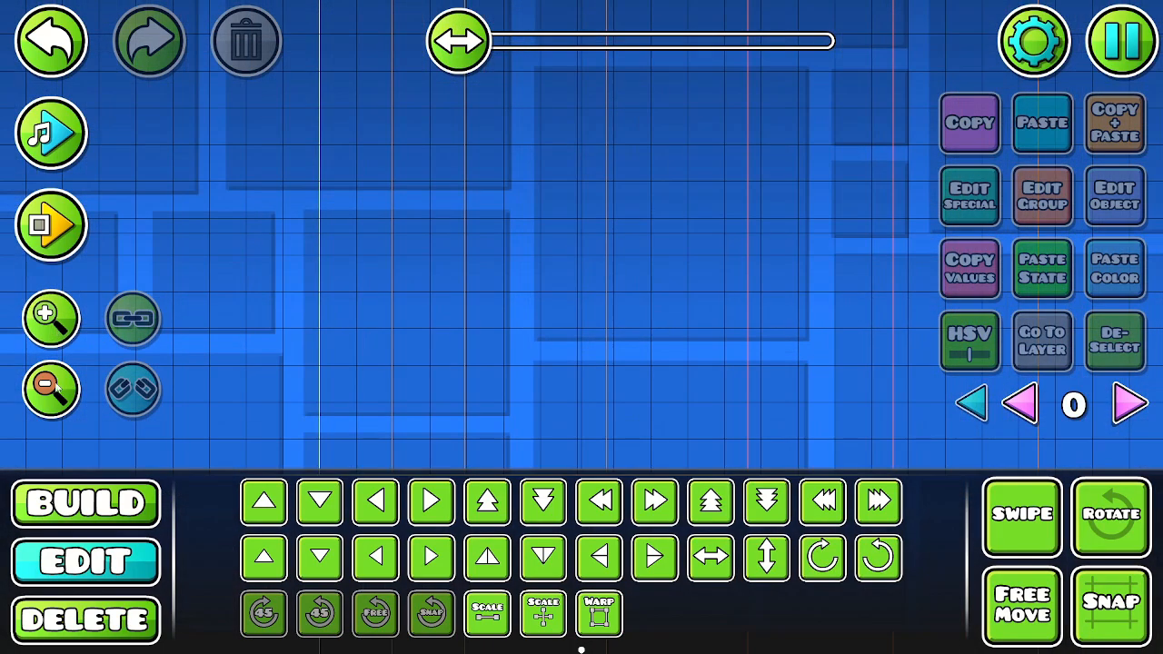
# - Place a spawn trigger on the empty editor grid
pyautogui.press('1')
pyautogui.click(408, 283)
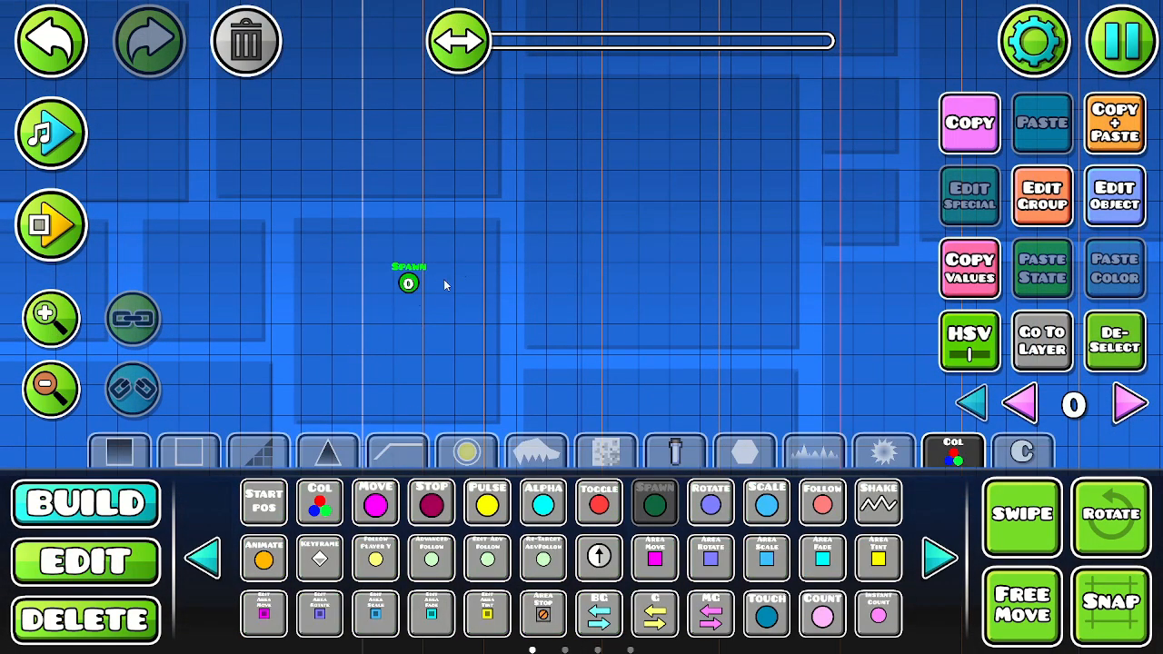
pyautogui.moveTo(443, 285); pyautogui.dragTo(558, 340)
pyautogui.click(50, 318)
pyautogui.click(51, 318)
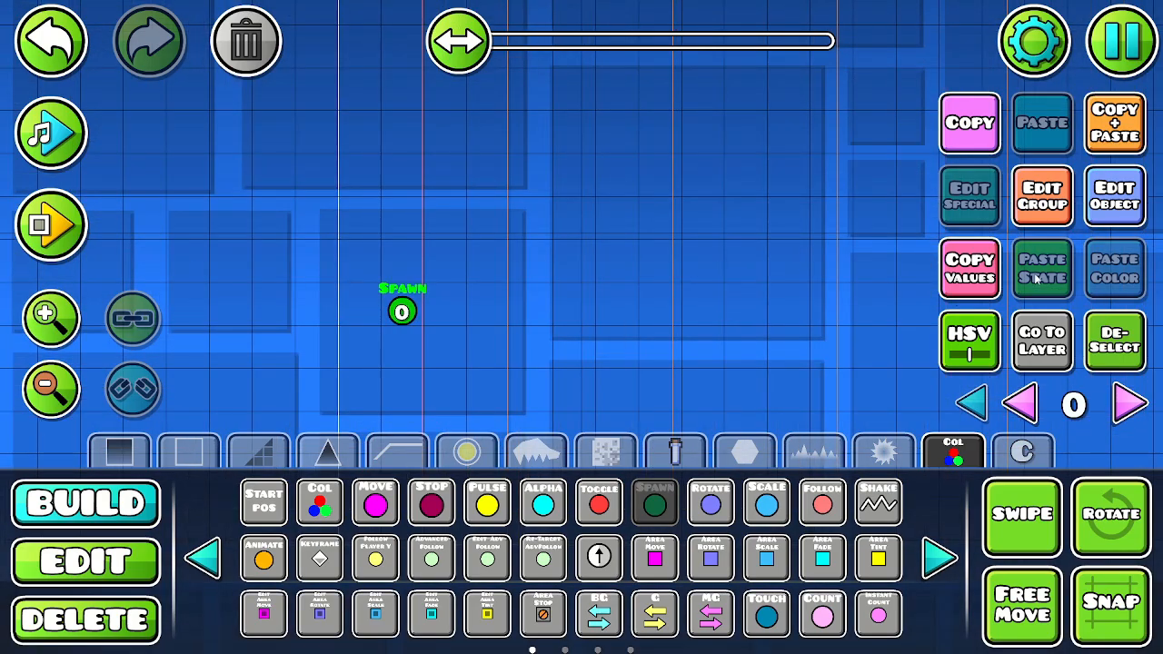
# - Set the spawn trigger's delay to 1.0000
pyautogui.click(1107, 211)
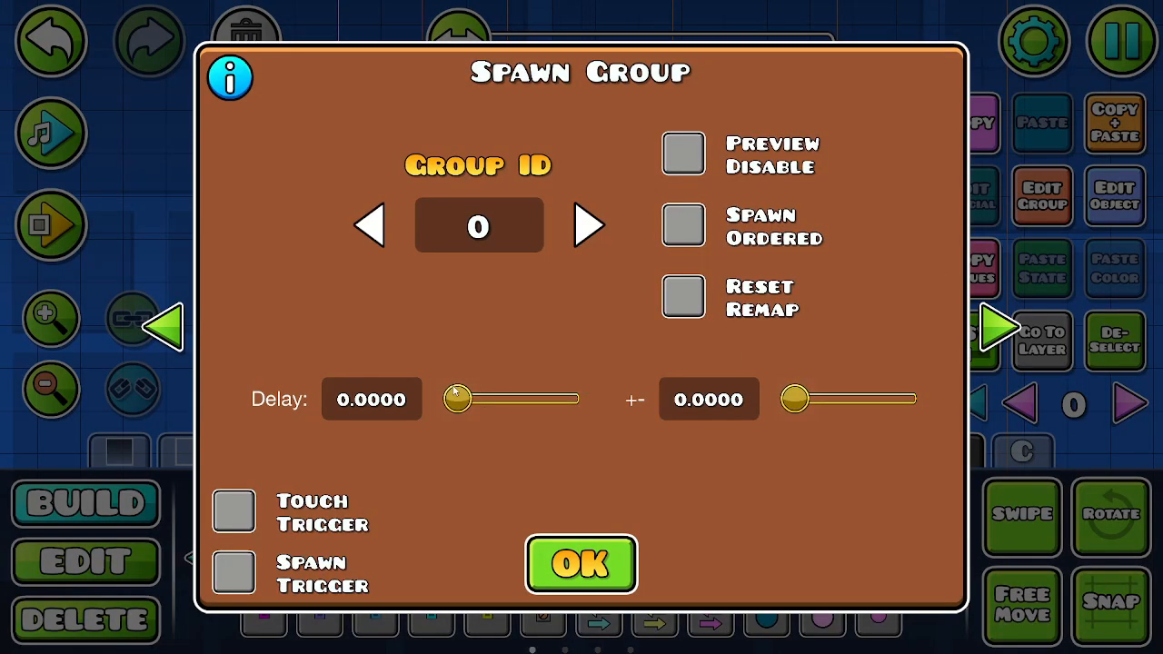
pyautogui.moveTo(457, 400)
pyautogui.mouseDown()
pyautogui.moveTo(485, 400)
pyautogui.moveTo(457, 399)
pyautogui.mouseUp()
pyautogui.moveTo(457, 400); pyautogui.dragTo(590, 413)
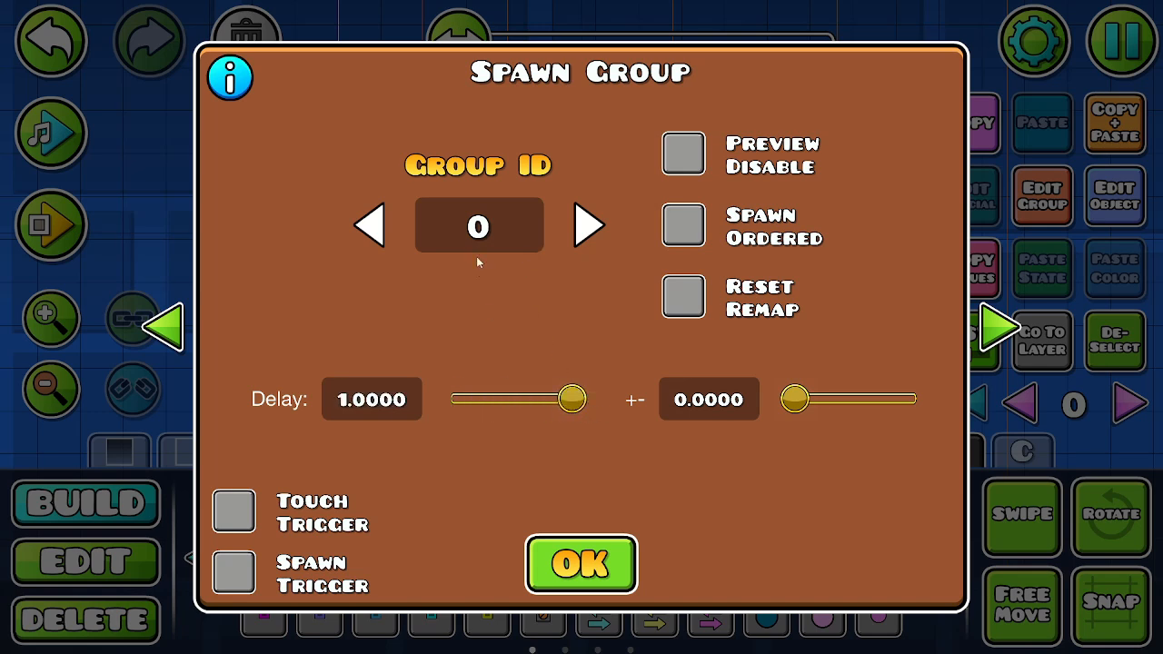
pyautogui.click(548, 560)
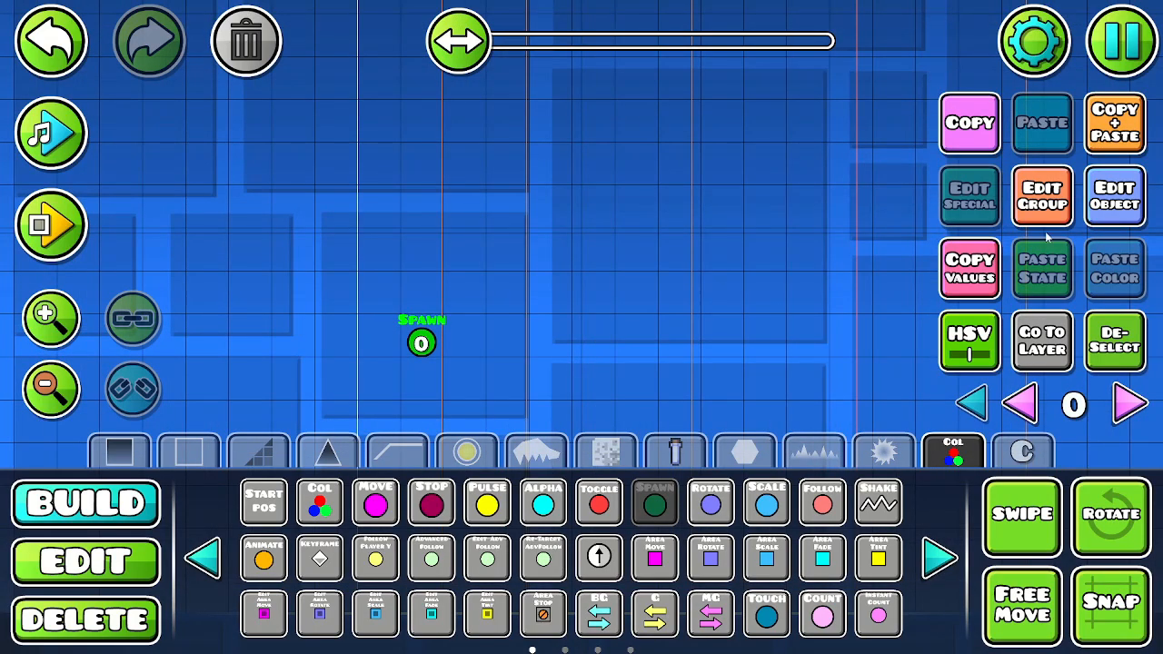
pyautogui.click(1114, 196)
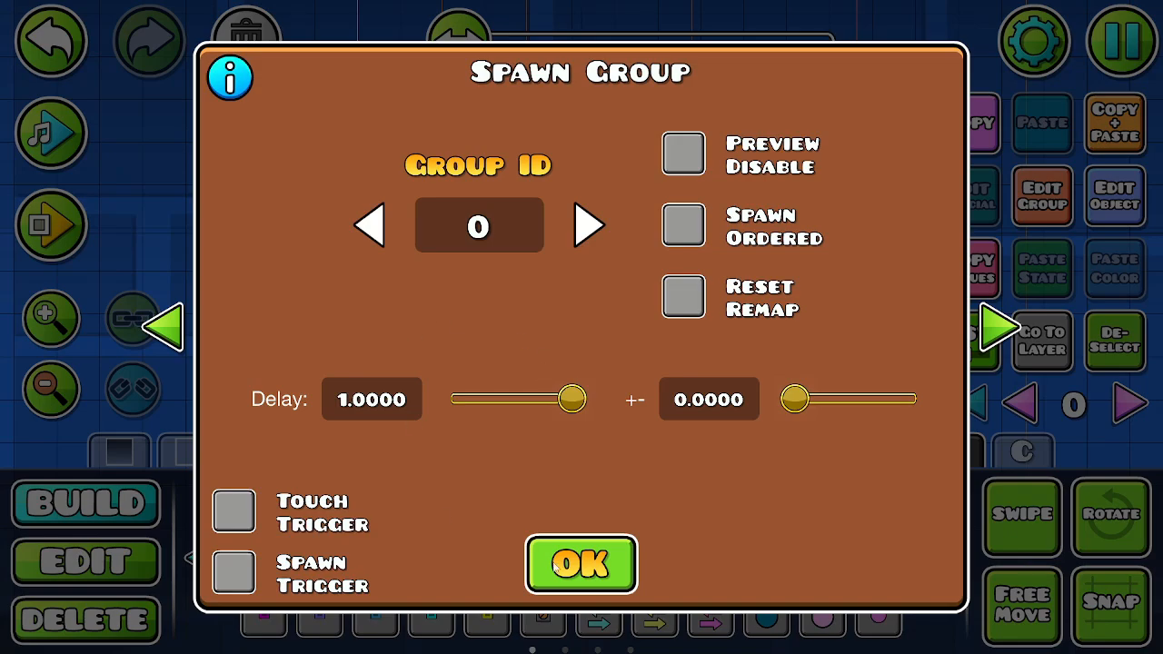
pyautogui.click(557, 564)
pyautogui.click(1126, 217)
pyautogui.press('Escape')
# - Duplicate the spawn trigger, with the copy one grid cell below the original, and switch to edit mode
pyautogui.moveTo(517, 345); pyautogui.dragTo(516, 315)
pyautogui.click(1114, 127)
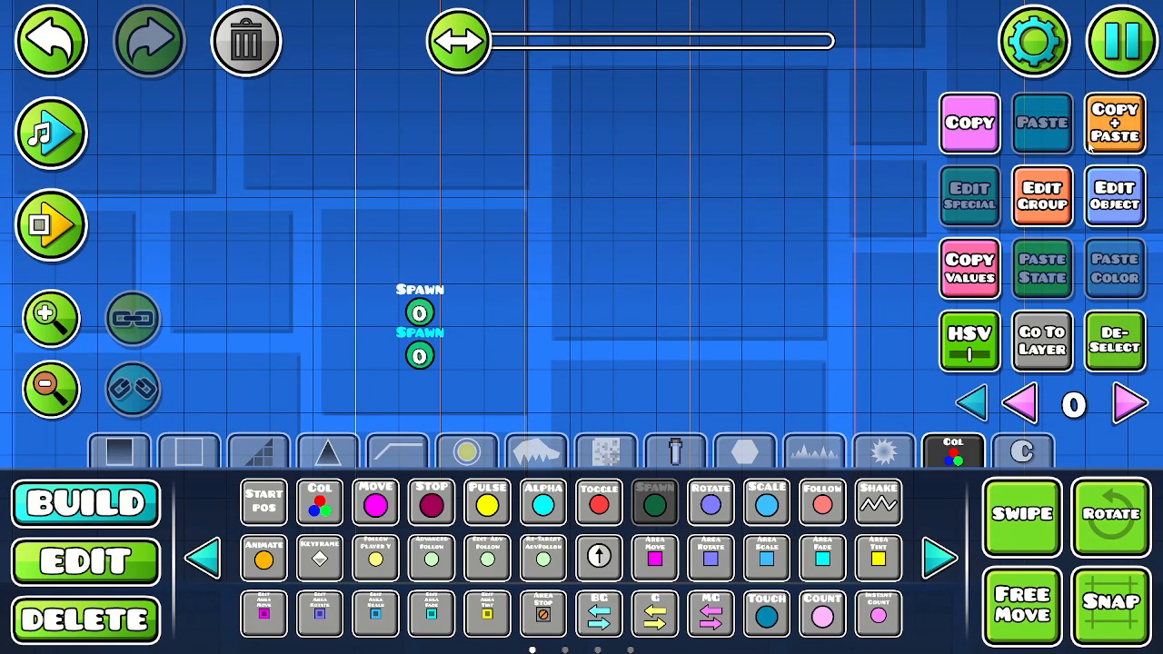
pyautogui.press('2')
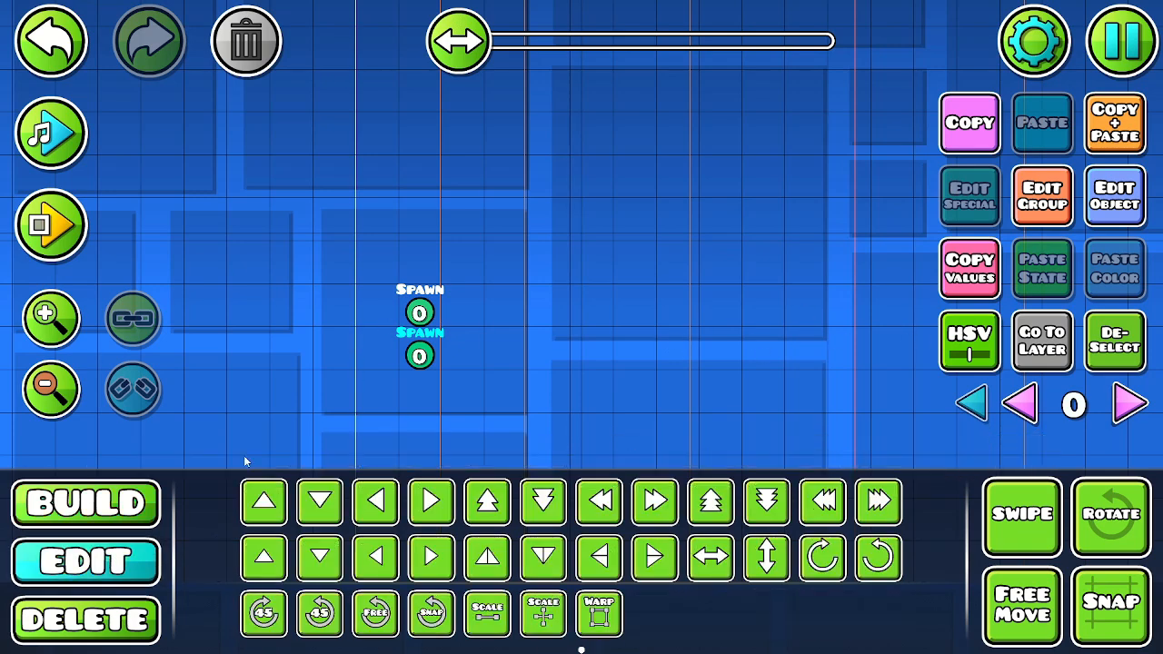
# - Assign the next free group ID, 1, to the upper spawn trigger
pyautogui.click(419, 314)
pyautogui.click(1127, 207)
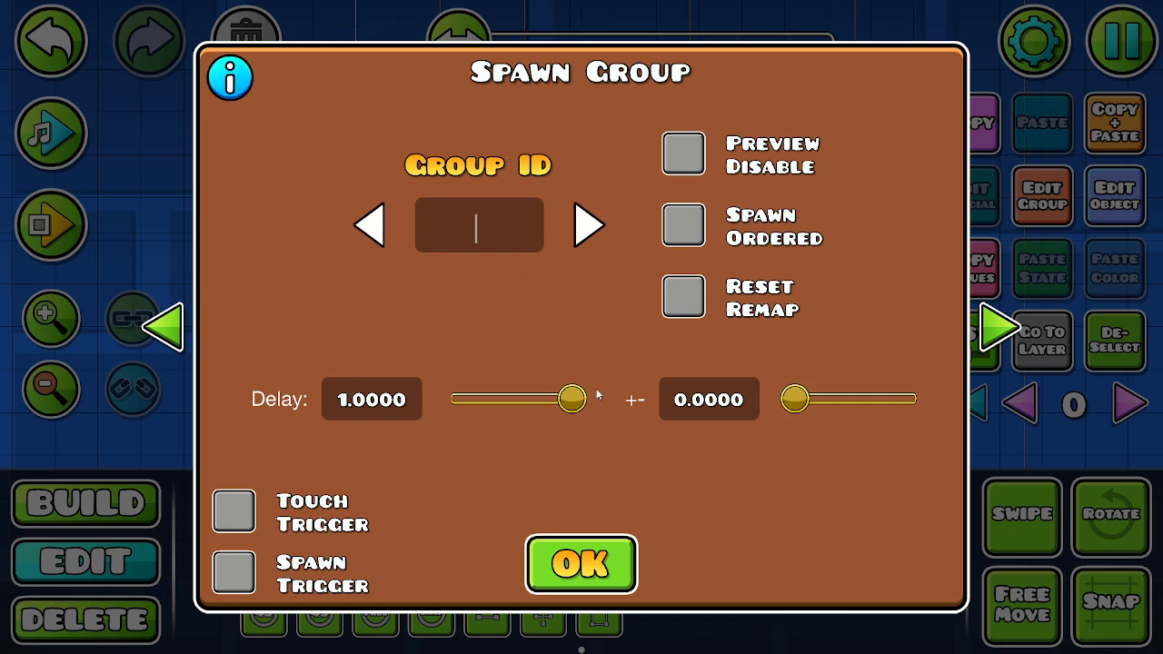
pyautogui.click(578, 549)
pyautogui.moveTo(609, 285); pyautogui.dragTo(684, 151)
pyautogui.click(1114, 196)
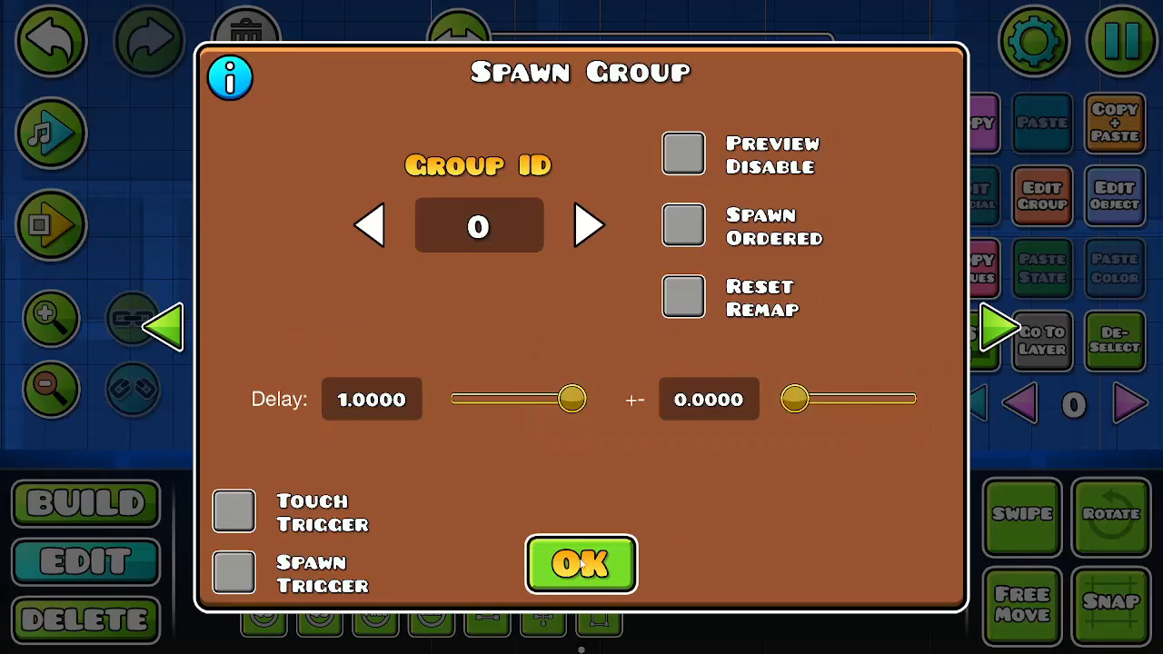
pyautogui.click(582, 562)
pyautogui.click(1044, 213)
pyautogui.click(282, 255)
pyautogui.click(799, 245)
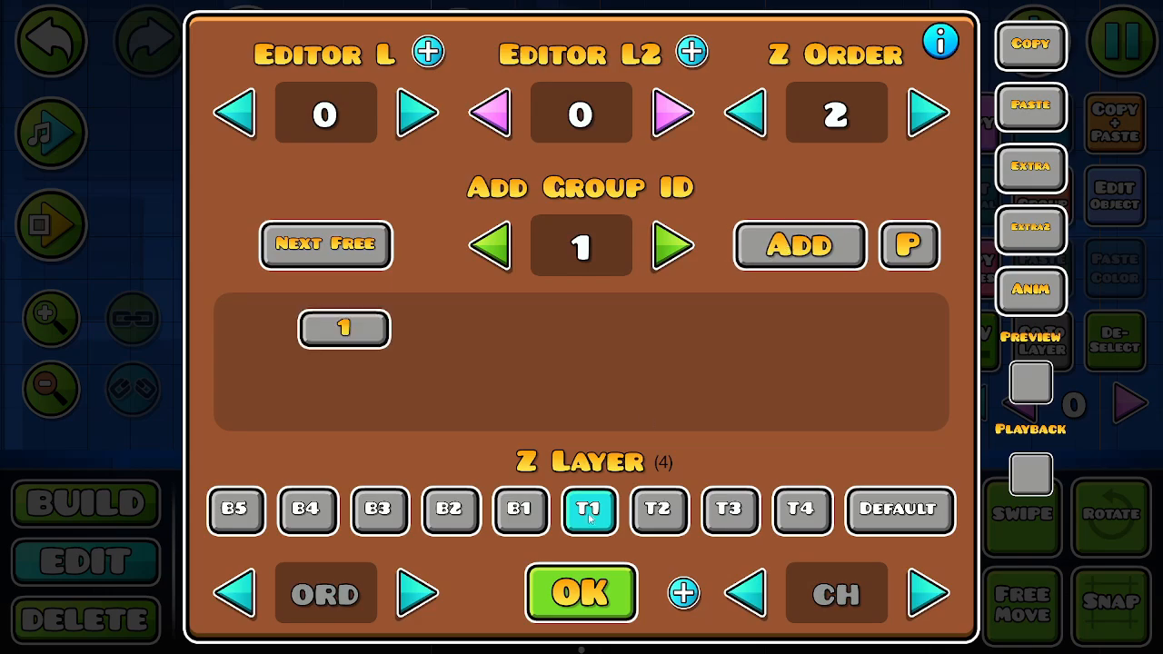
pyautogui.click(585, 575)
# - Move the upper spawn trigger up two grid cells, keeping it in the same column as the lower one
pyautogui.moveTo(627, 287); pyautogui.dragTo(571, 427)
pyautogui.press('w')
pyautogui.press('w')
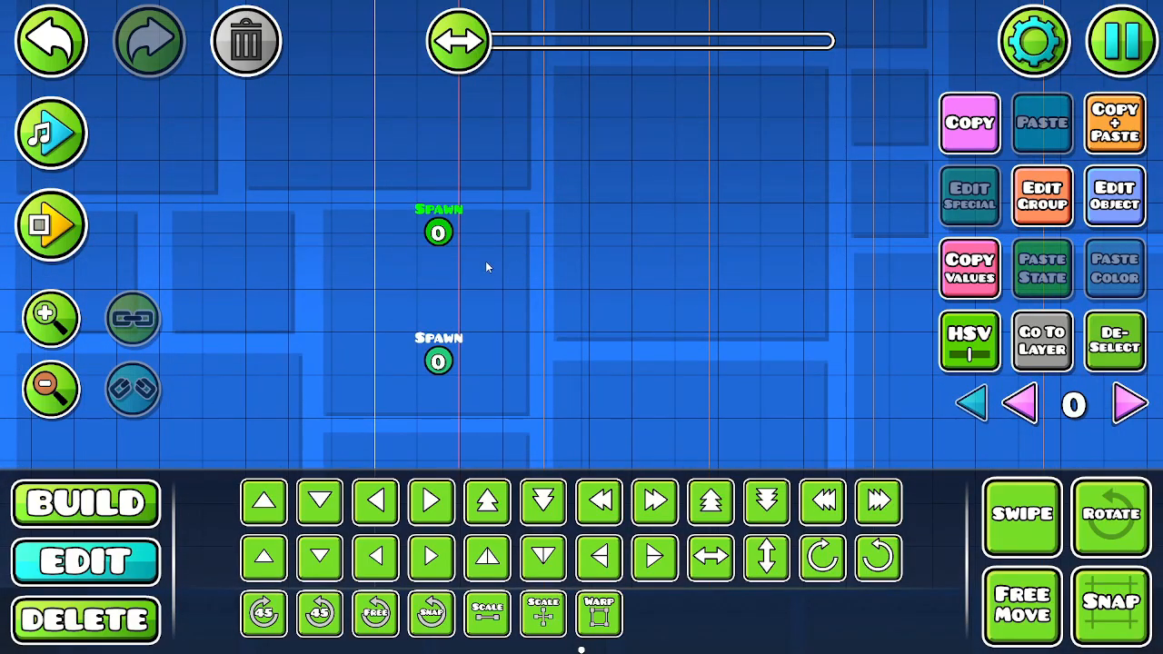
pyautogui.press('a')
pyautogui.press('w')
pyautogui.press('s')
pyautogui.press('d')
# - Set the upper spawn trigger's target group ID to 1 so that it spawns its own group
pyautogui.click(1042, 195)
pyautogui.press('Escape')
pyautogui.click(1097, 202)
pyautogui.click(520, 225)
pyautogui.write('1')
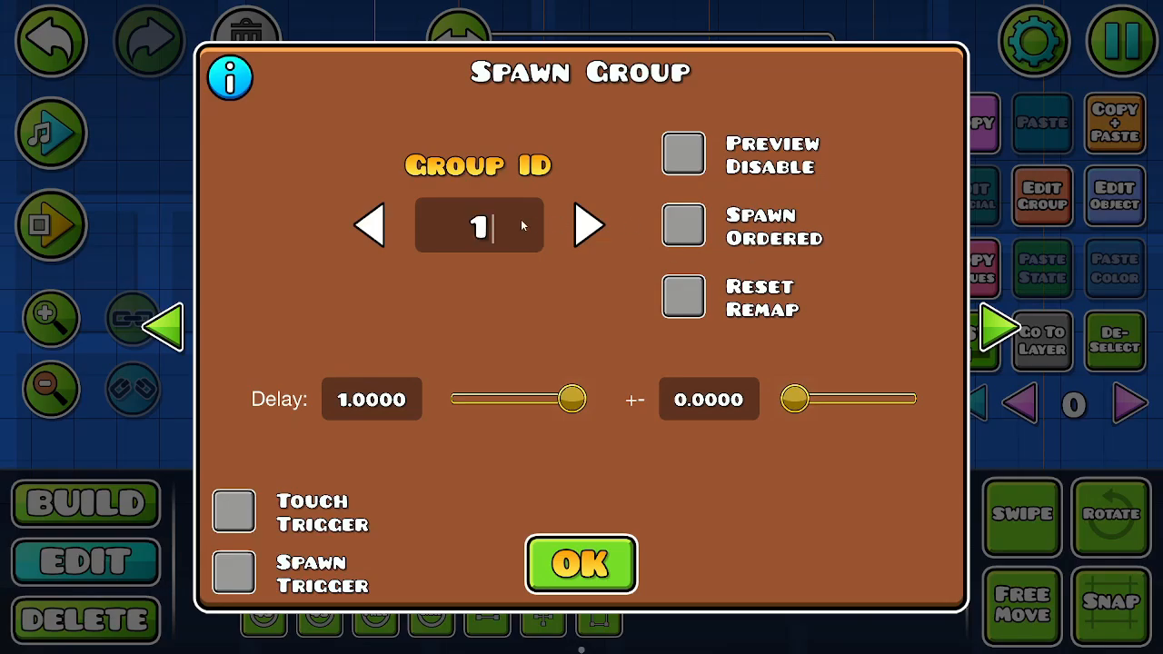
pyautogui.click(542, 549)
# - Compare the upper spawn trigger's assigned group with the target group ID in its spawn settings
pyautogui.click(1036, 200)
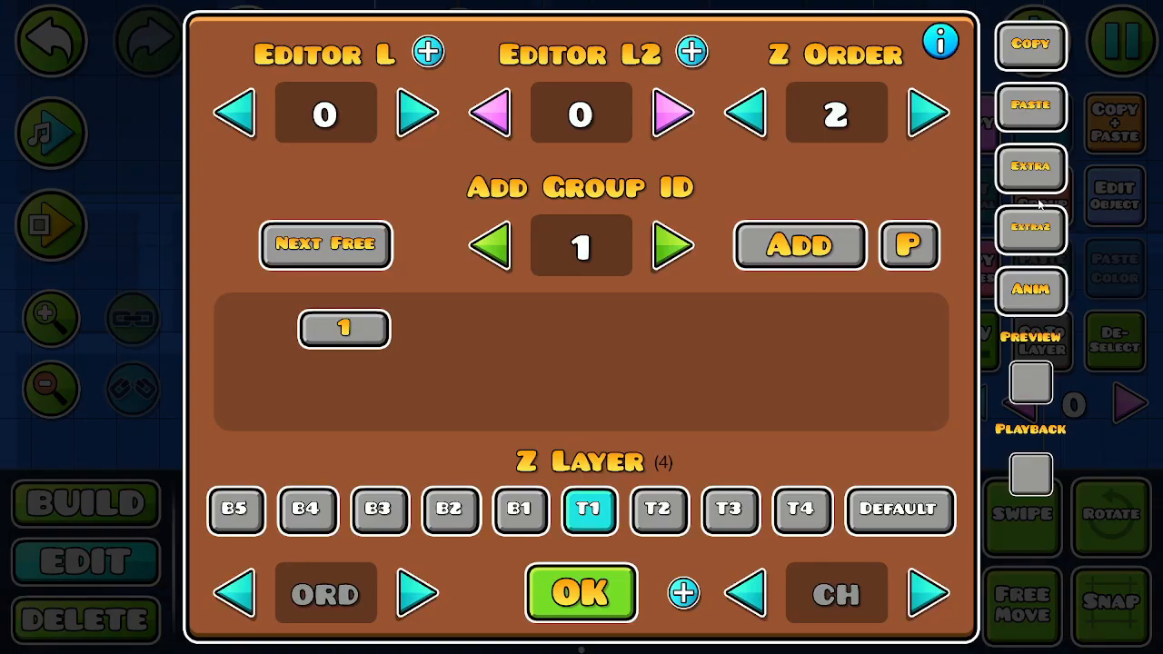
pyautogui.click(565, 577)
pyautogui.click(1115, 195)
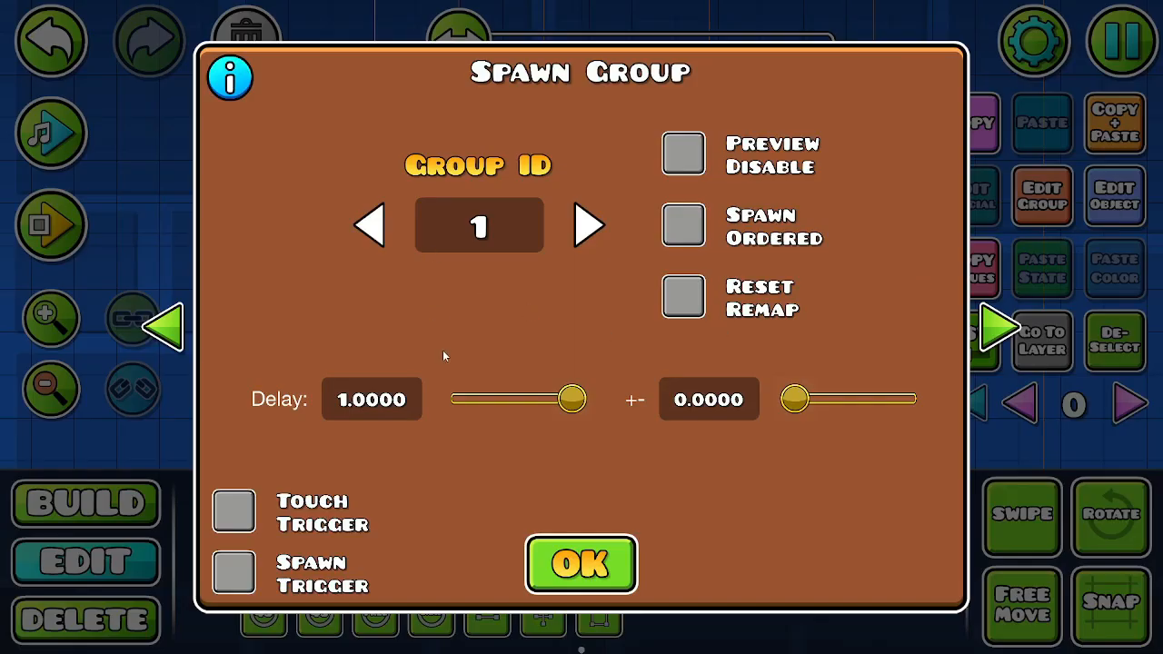
pyautogui.click(555, 569)
pyautogui.moveTo(558, 273); pyautogui.dragTo(578, 253)
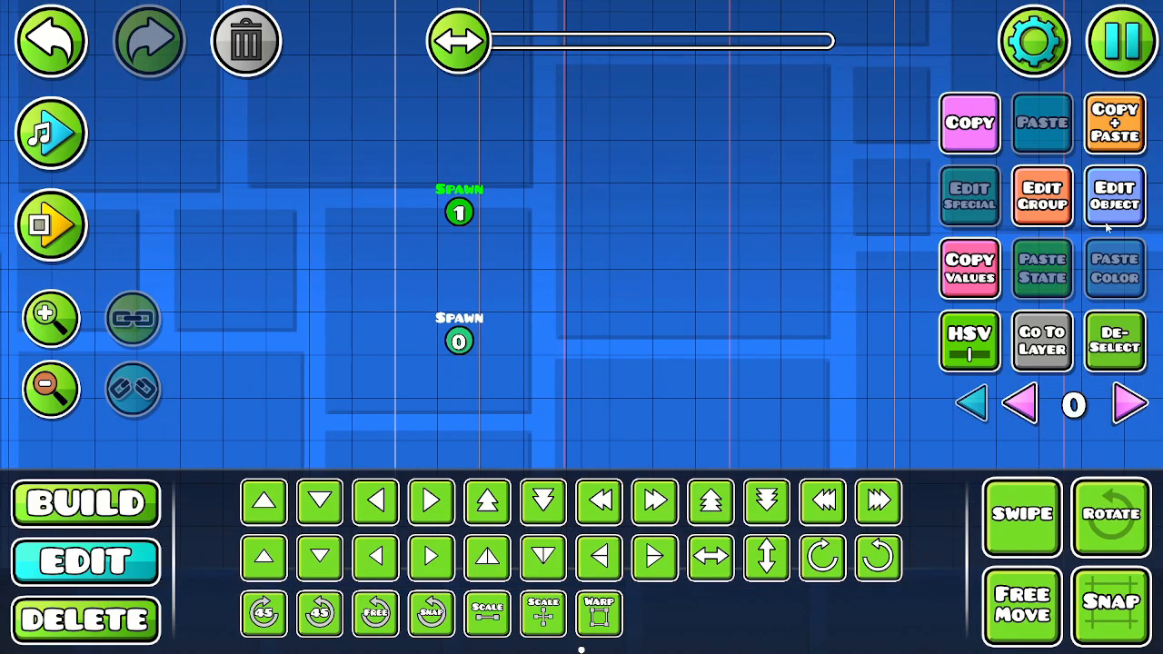
pyautogui.click(1109, 214)
pyautogui.click(583, 550)
pyautogui.click(1125, 211)
pyautogui.click(234, 570)
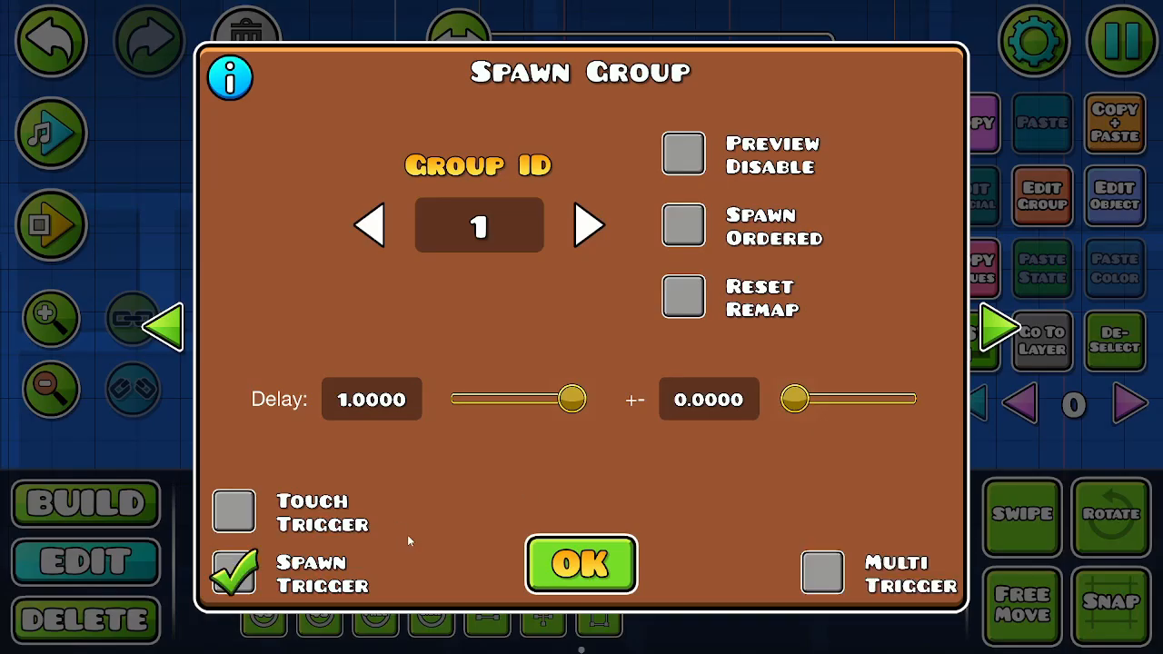
pyautogui.click(245, 574)
pyautogui.click(616, 542)
# - Deselect the upper spawn trigger and briefly run the music playback preview
pyautogui.click(1111, 342)
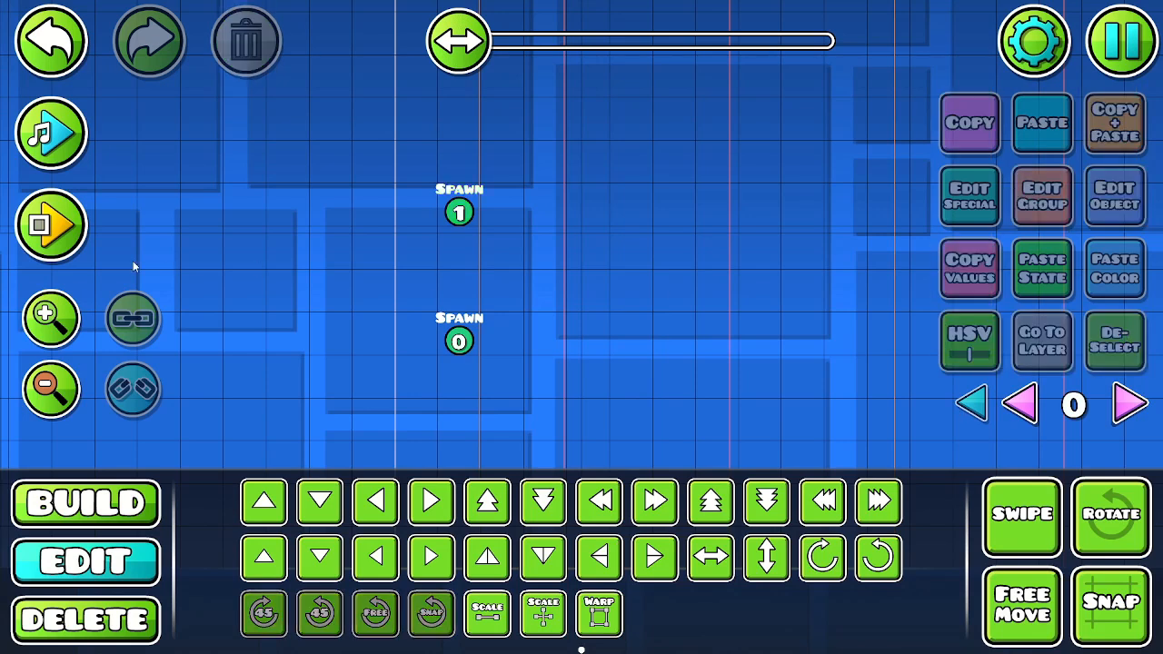
pyautogui.click(69, 147)
pyautogui.click(69, 147)
pyautogui.moveTo(806, 180); pyautogui.dragTo(592, 157)
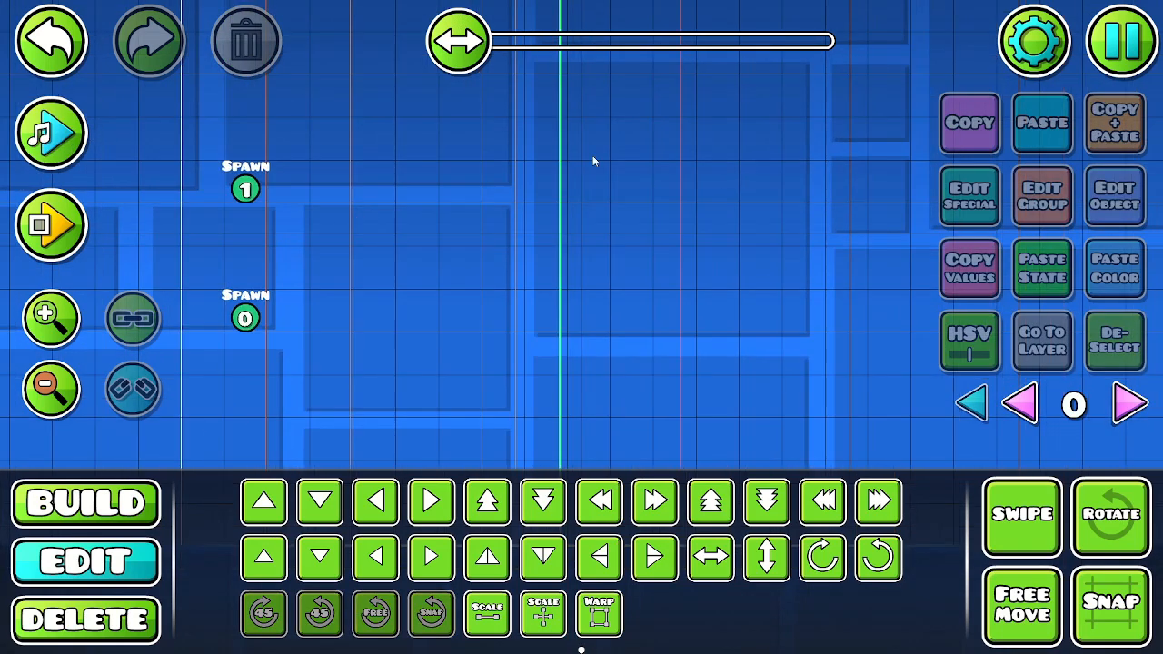
# - Move the spawn trigger that targets group 1 nine grid cells to the right
pyautogui.click(245, 189)
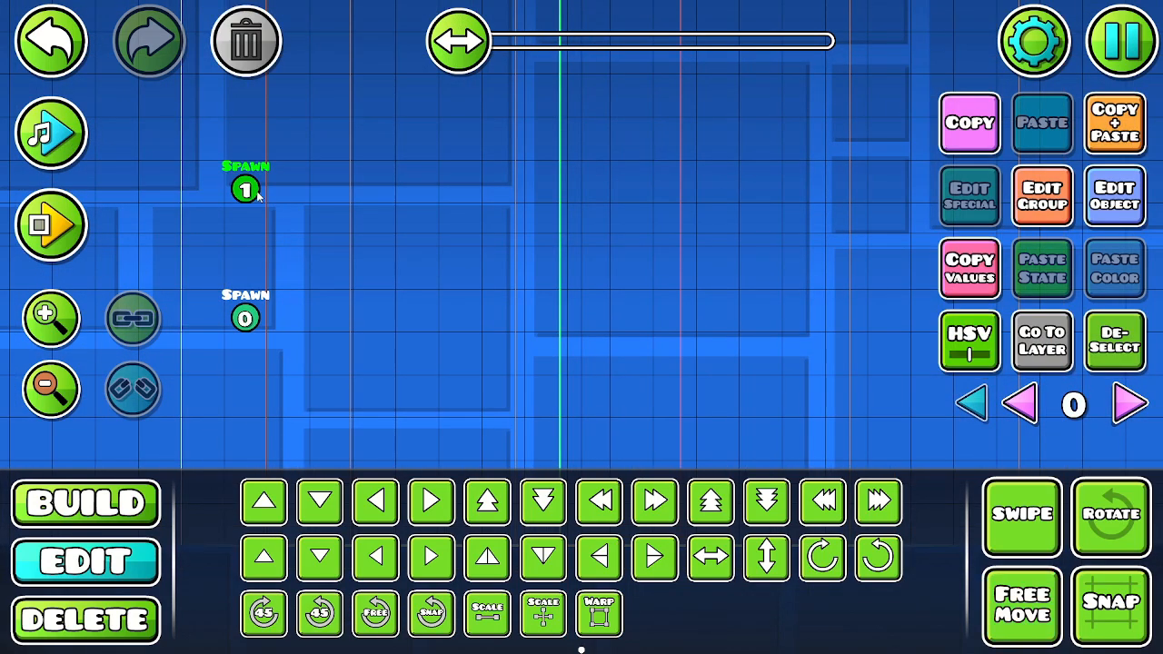
pyautogui.press('d')
pyautogui.press('d')
pyautogui.press('d')
pyautogui.press('d')
pyautogui.press('d')
pyautogui.press('d')
pyautogui.press('d')
pyautogui.press('d')
pyautogui.press('d')
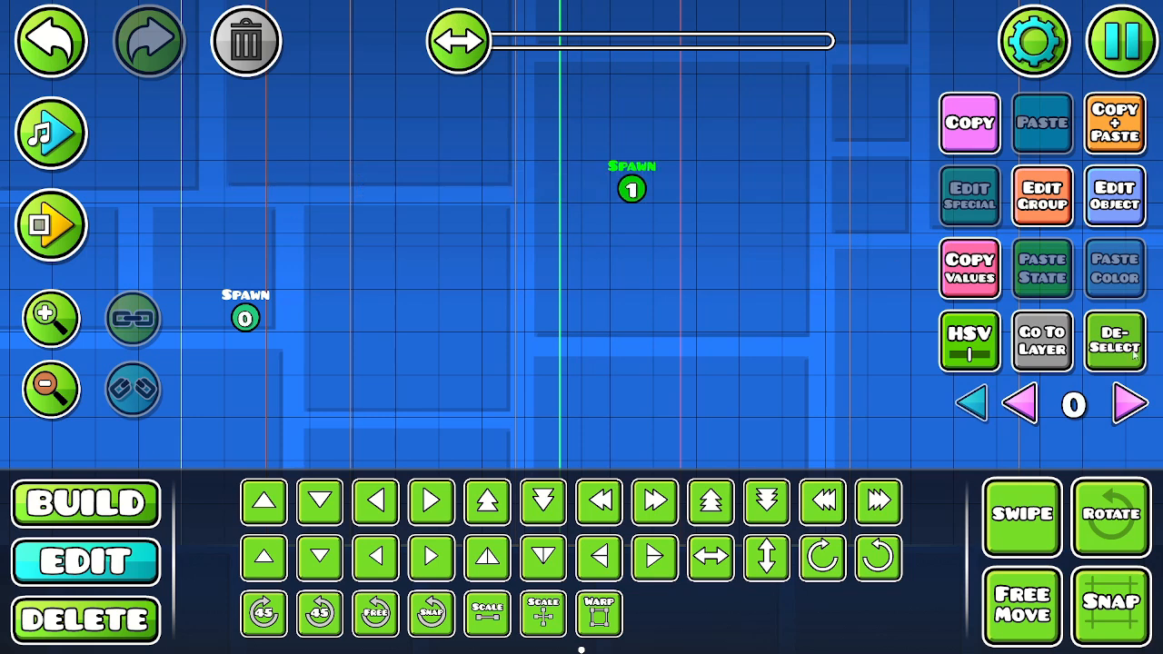
# - Check the spawn settings of the trigger that targets group 1, and leave it deselected
pyautogui.click(1134, 355)
pyautogui.click(58, 52)
pyautogui.click(1115, 195)
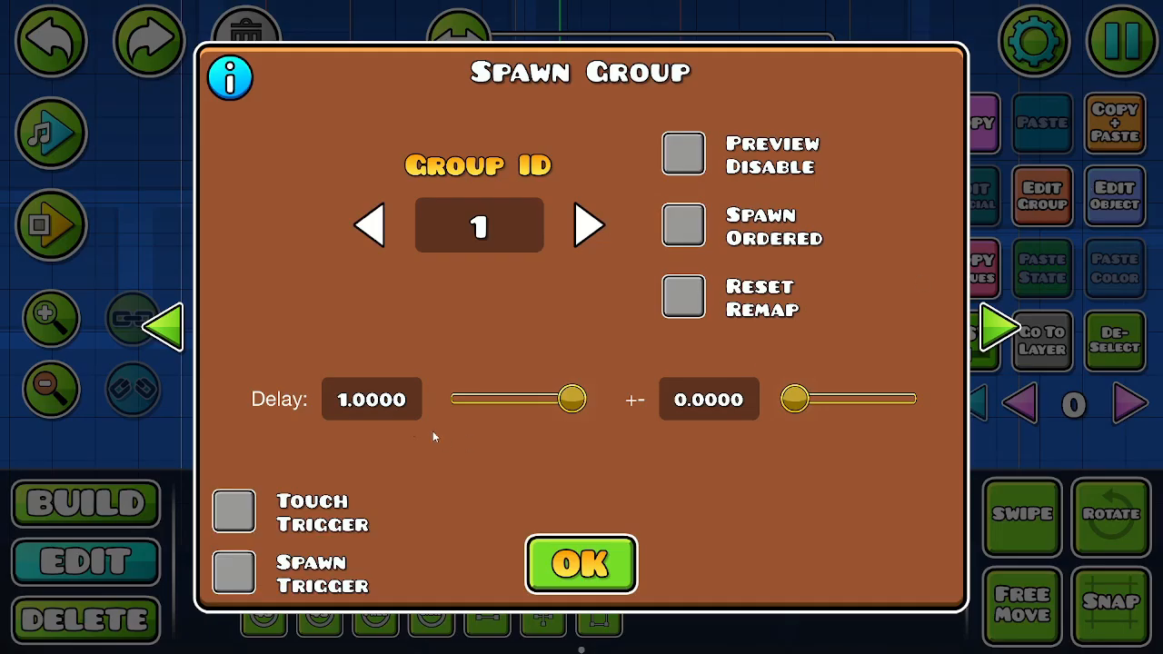
pyautogui.click(581, 563)
pyautogui.click(1107, 357)
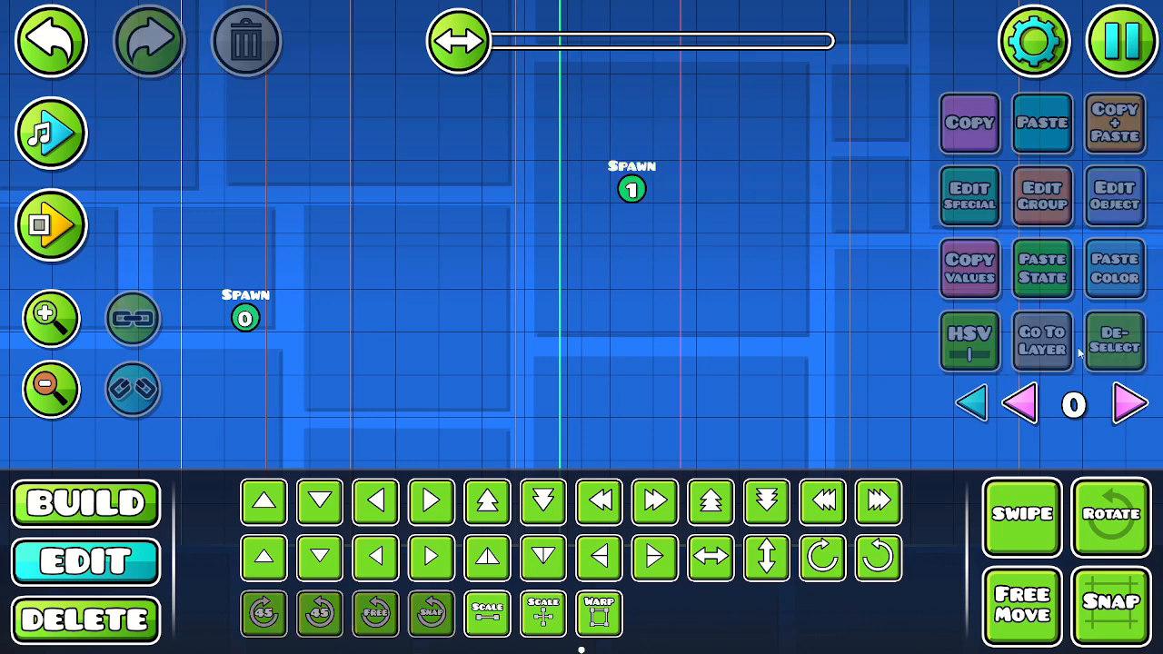
# - Run the playback preview past both spawn triggers and stop it
pyautogui.moveTo(684, 299); pyautogui.dragTo(731, 296)
pyautogui.click(58, 145)
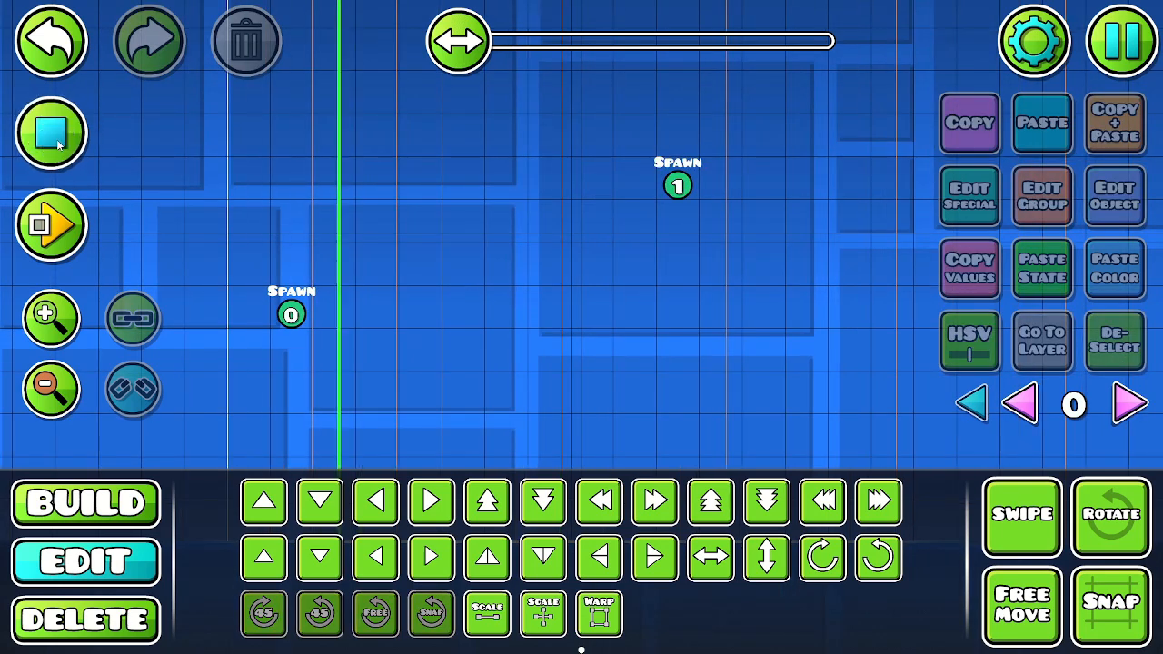
pyautogui.click(58, 146)
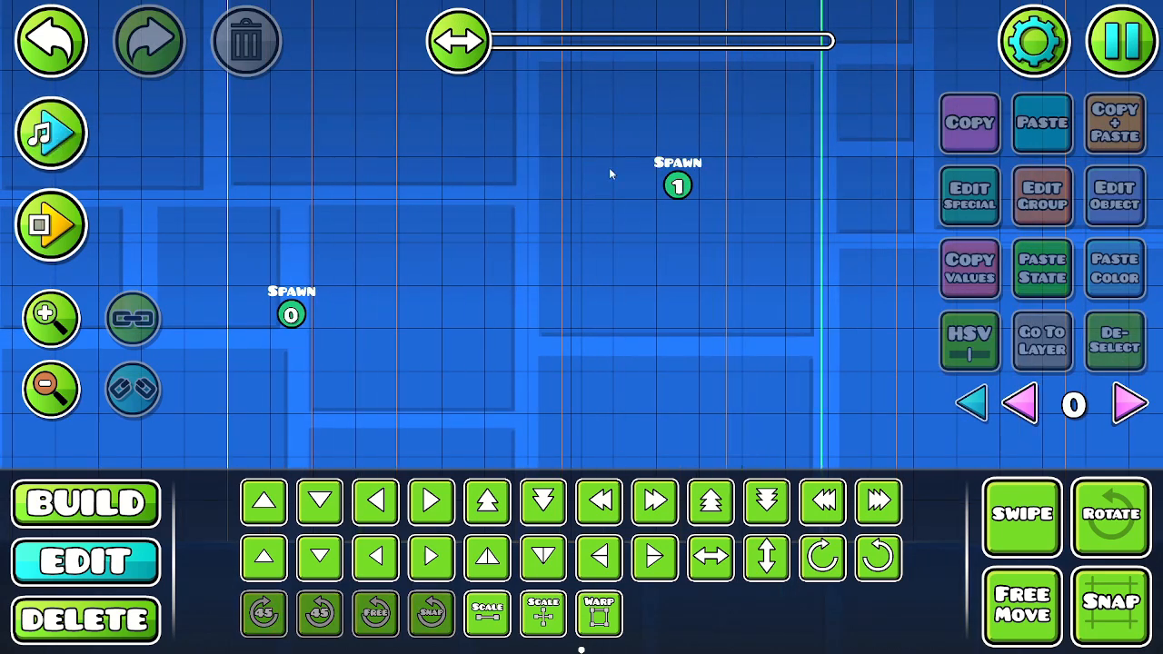
pyautogui.moveTo(490, 259); pyautogui.dragTo(460, 318)
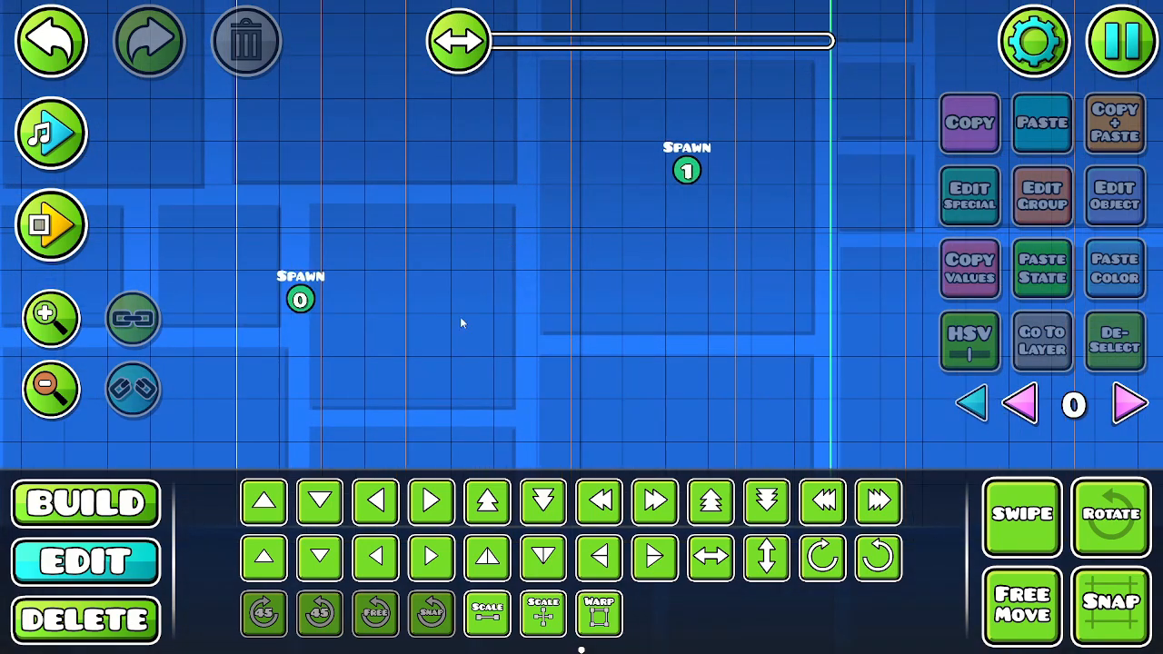
# - Enable the Spawn Trigger option on the spawn trigger that targets group 1
pyautogui.click(691, 172)
pyautogui.click(1115, 216)
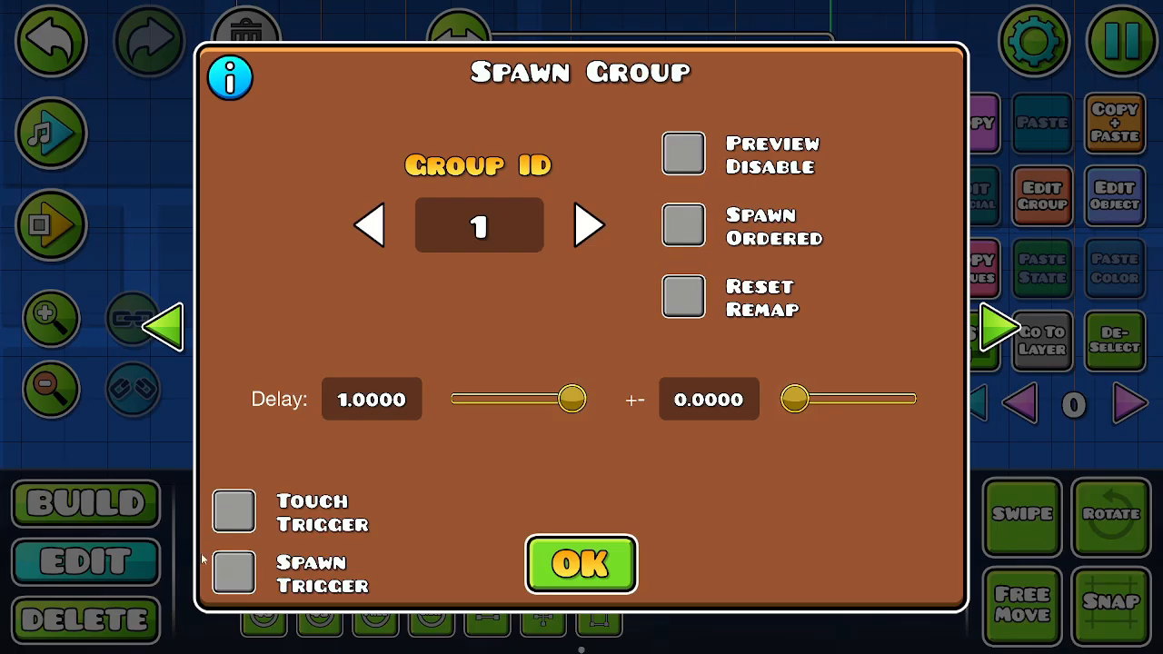
pyautogui.click(227, 583)
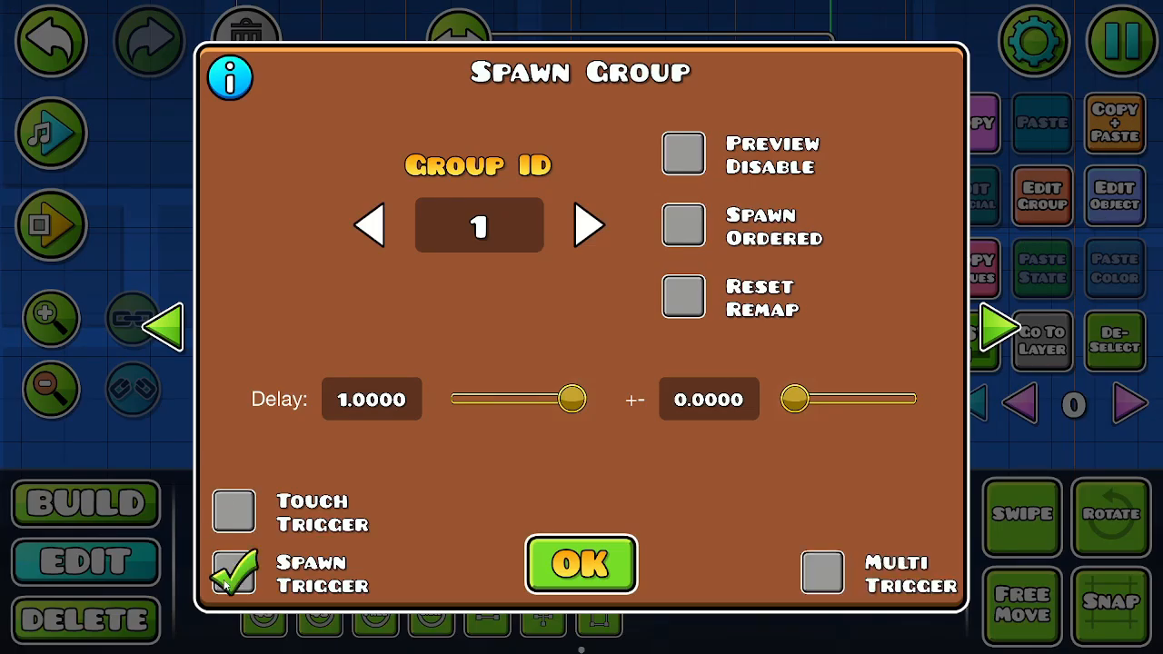
pyautogui.click(565, 568)
# - Move the spawn trigger that targets group 1 nine cells left, directly above the other spawn trigger
pyautogui.moveTo(621, 310); pyautogui.dragTo(641, 389)
pyautogui.press('a')
pyautogui.press('a')
pyautogui.press('a')
pyautogui.press('a')
pyautogui.press('a')
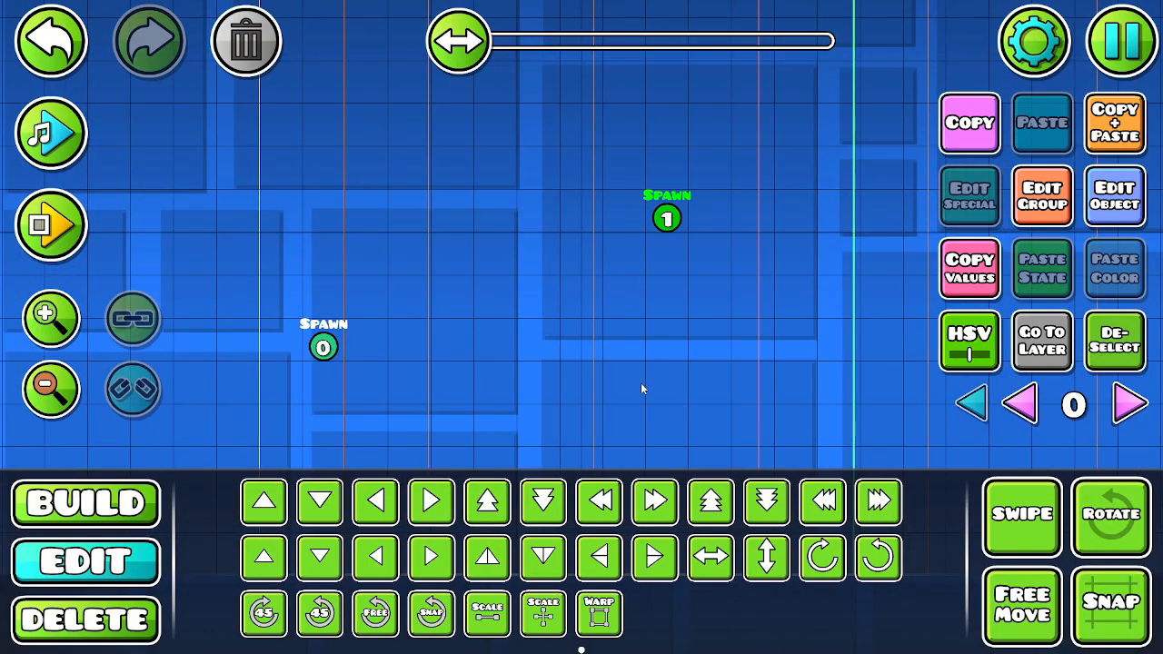
pyautogui.press('a')
pyautogui.press('a')
pyautogui.press('a')
pyautogui.press('a')
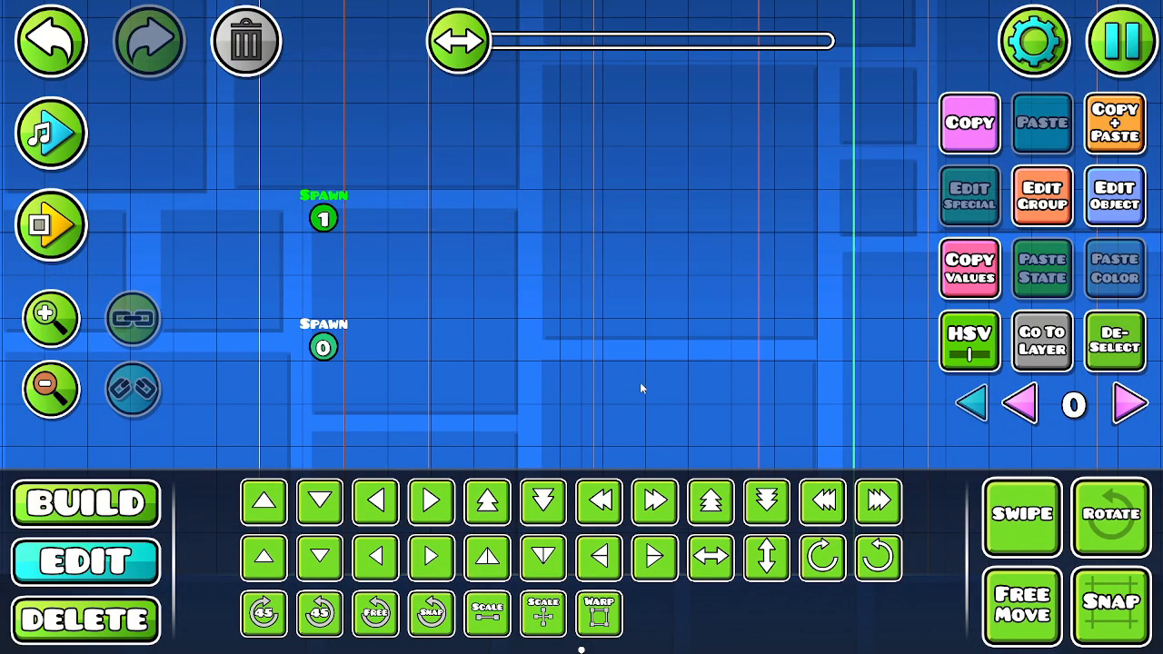
# - Review the upper spawn trigger's activation options and run the playback preview across it
pyautogui.moveTo(757, 345); pyautogui.dragTo(913, 360)
pyautogui.click(1127, 205)
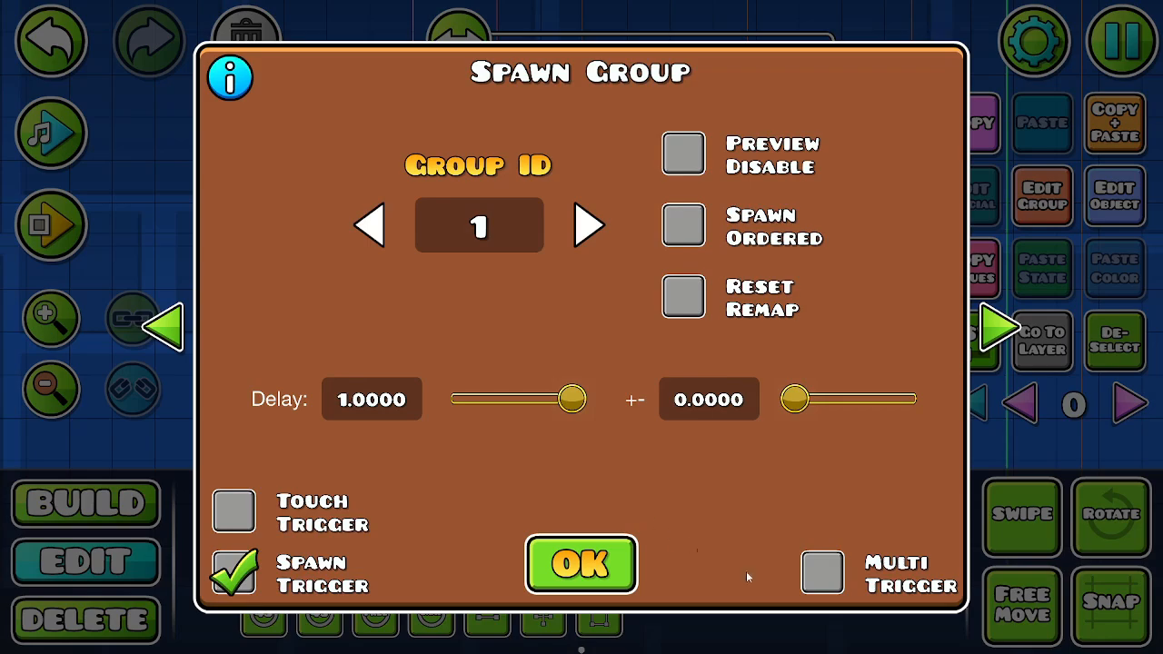
pyautogui.click(603, 587)
pyautogui.click(75, 152)
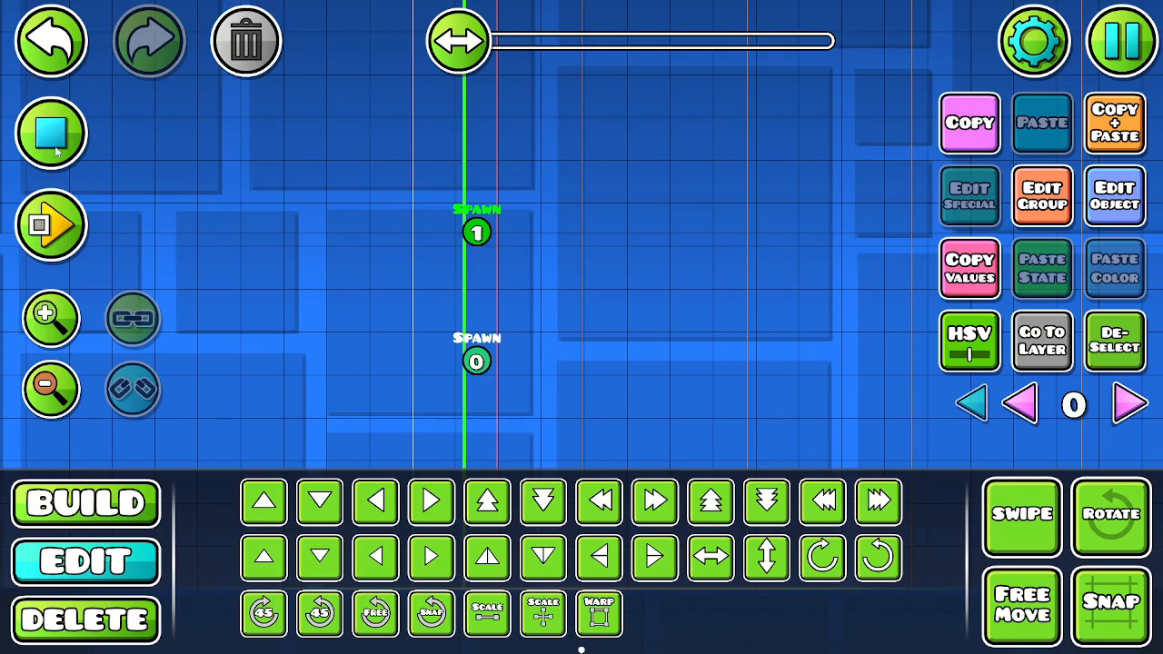
# - Enable the Multi Trigger option on the upper spawn trigger
pyautogui.click(1115, 196)
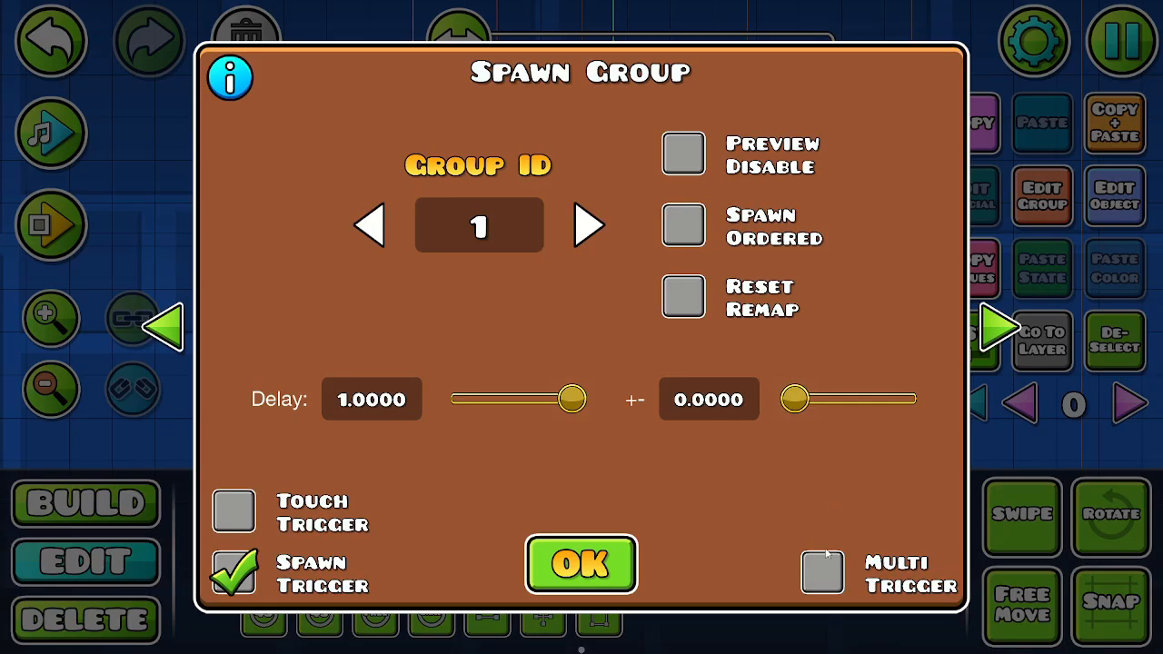
pyautogui.click(822, 572)
pyautogui.click(623, 562)
pyautogui.moveTo(761, 341); pyautogui.dragTo(750, 357)
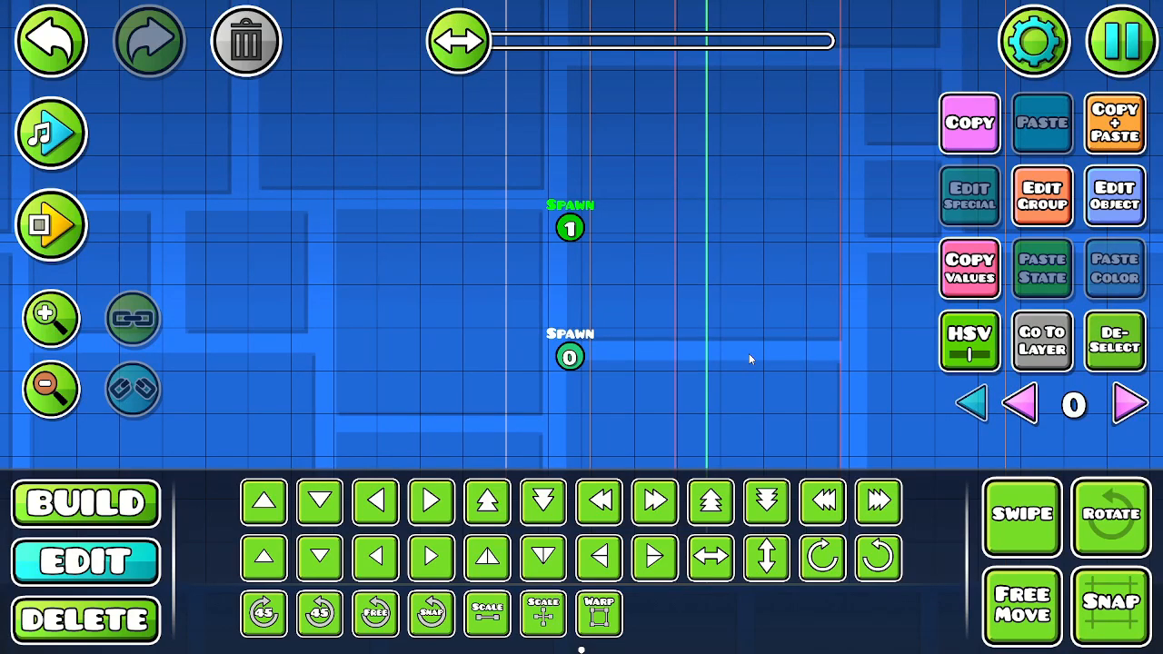
# - Review the upper spawn trigger's settings and shift that trigger one cell left
pyautogui.moveTo(689, 310); pyautogui.dragTo(641, 256)
pyautogui.click(1091, 188)
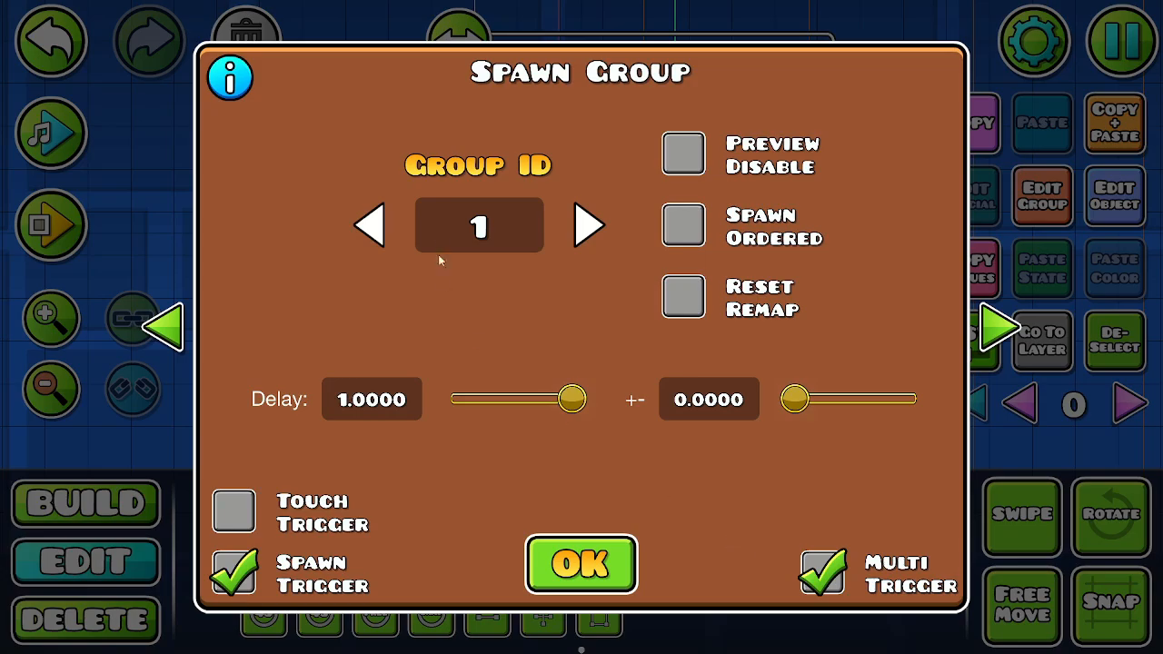
pyautogui.click(586, 560)
pyautogui.click(1086, 354)
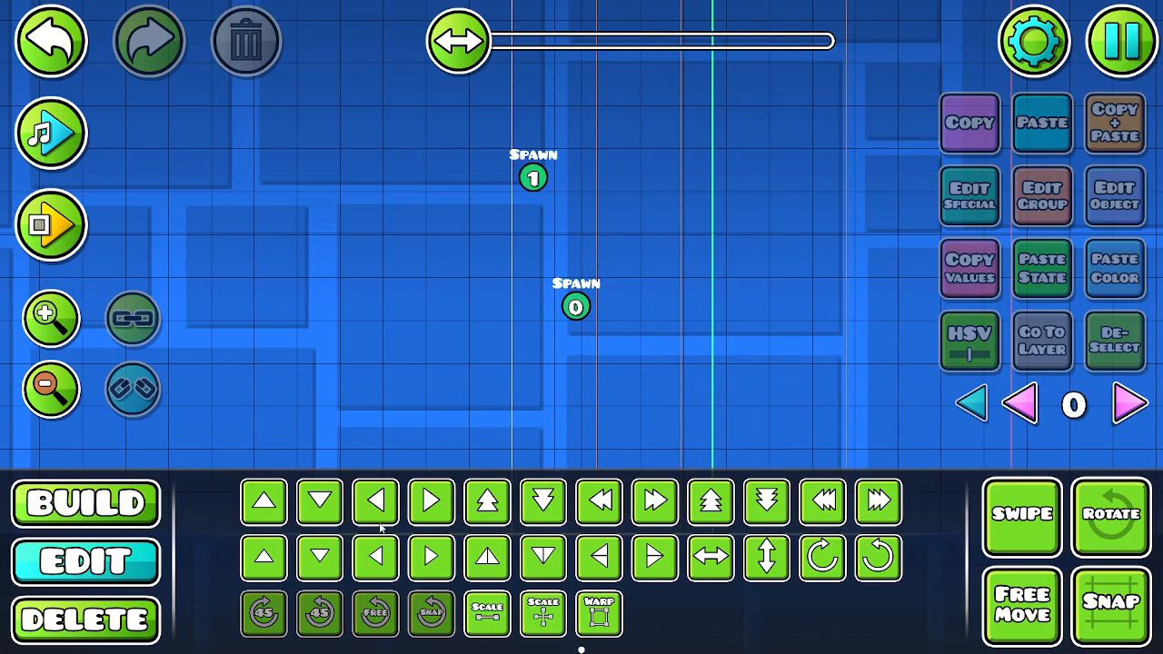
# - Move the lower spawn trigger one cell left, directly below the upper one, and run the playback preview
pyautogui.click(575, 306)
pyautogui.press('a')
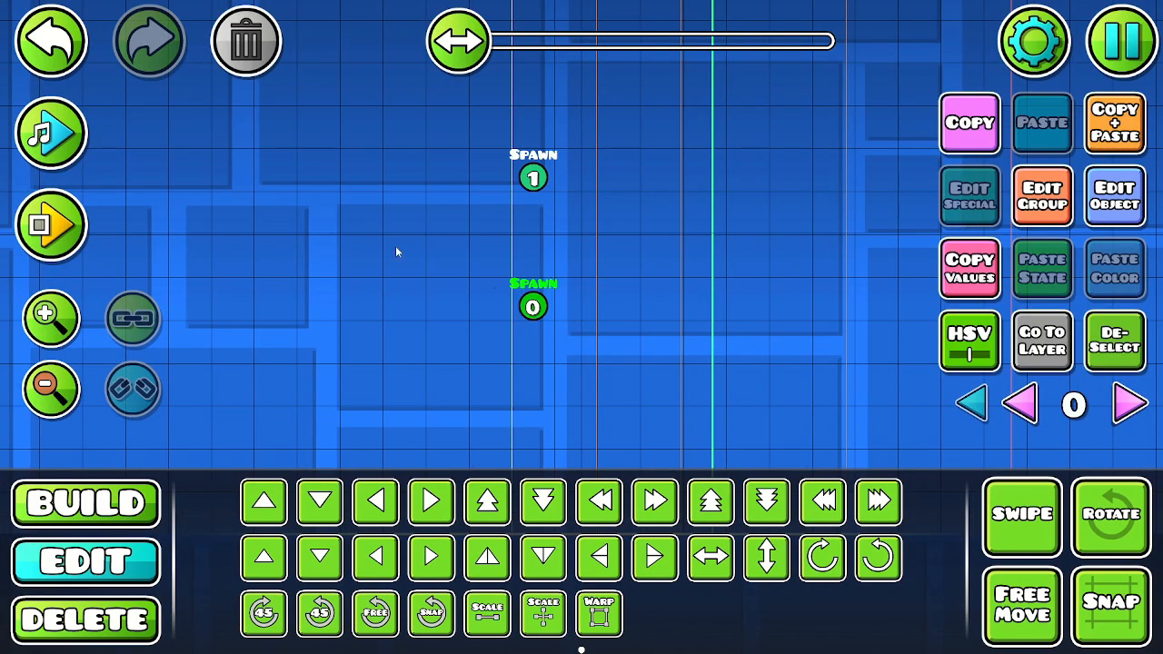
pyautogui.click(63, 128)
pyautogui.click(54, 132)
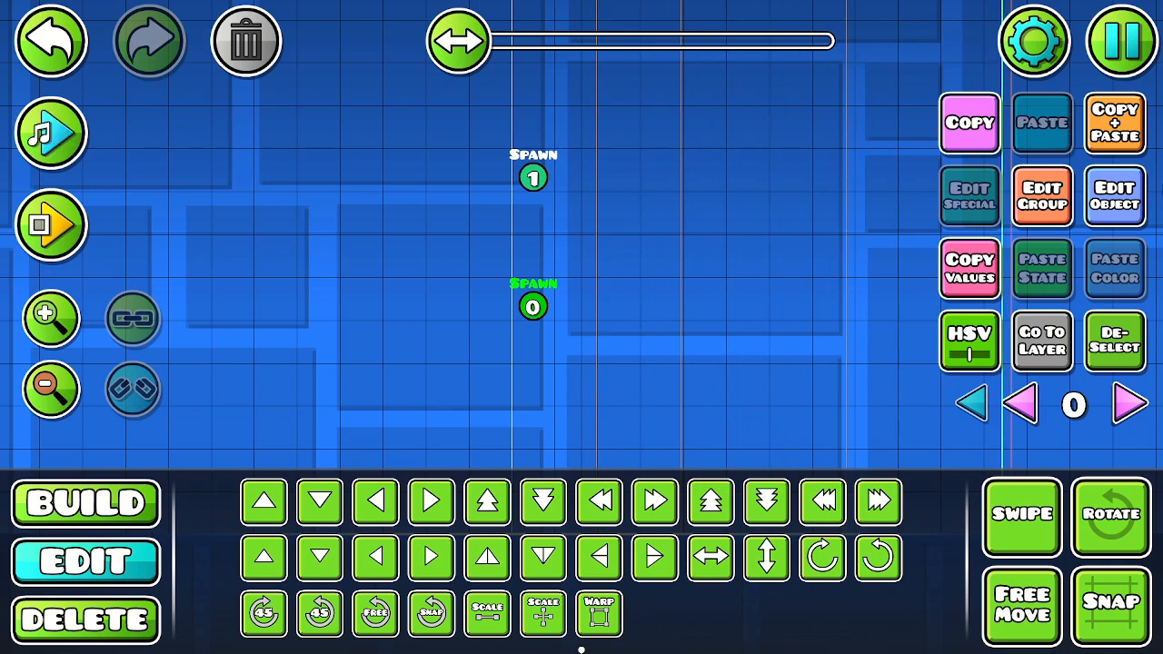
# - Move the lower spawn trigger two cells left and set its target to group 1 with a delay of 0
pyautogui.press('a')
pyautogui.click(1126, 193)
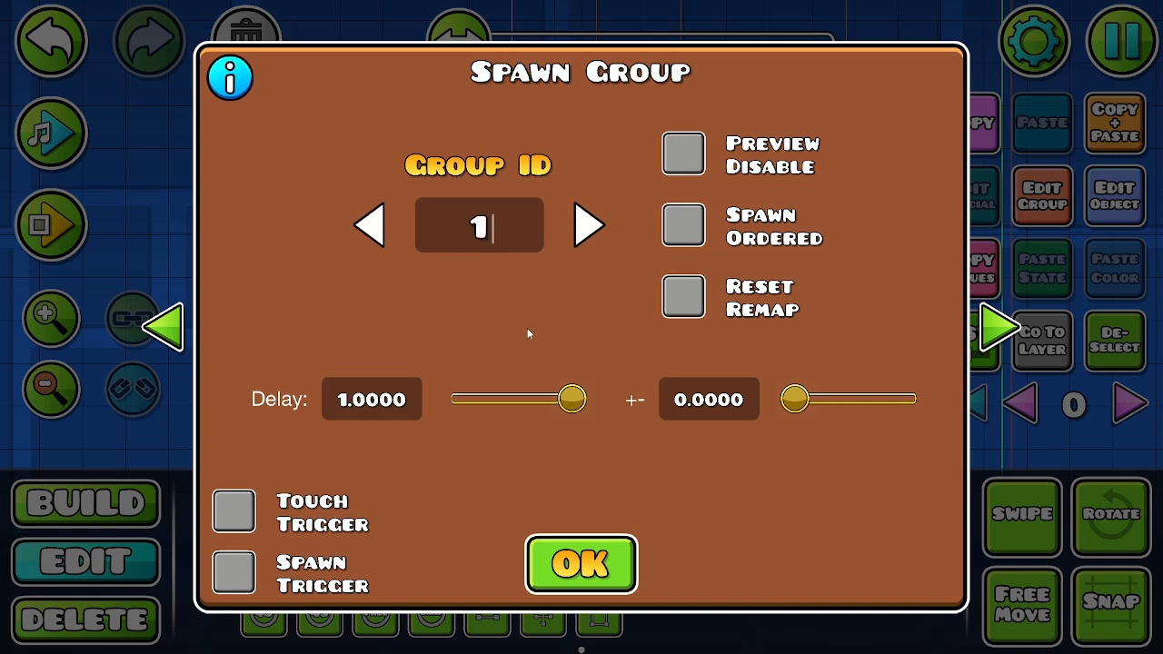
pyautogui.moveTo(558, 419); pyautogui.dragTo(88, 393)
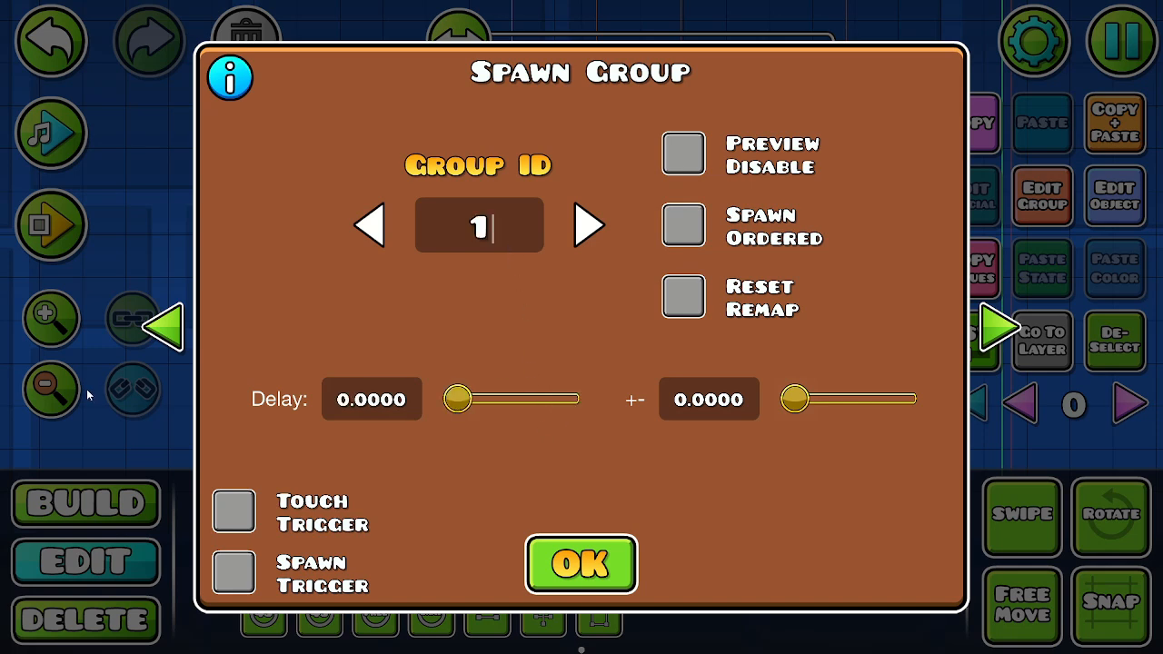
pyautogui.click(589, 559)
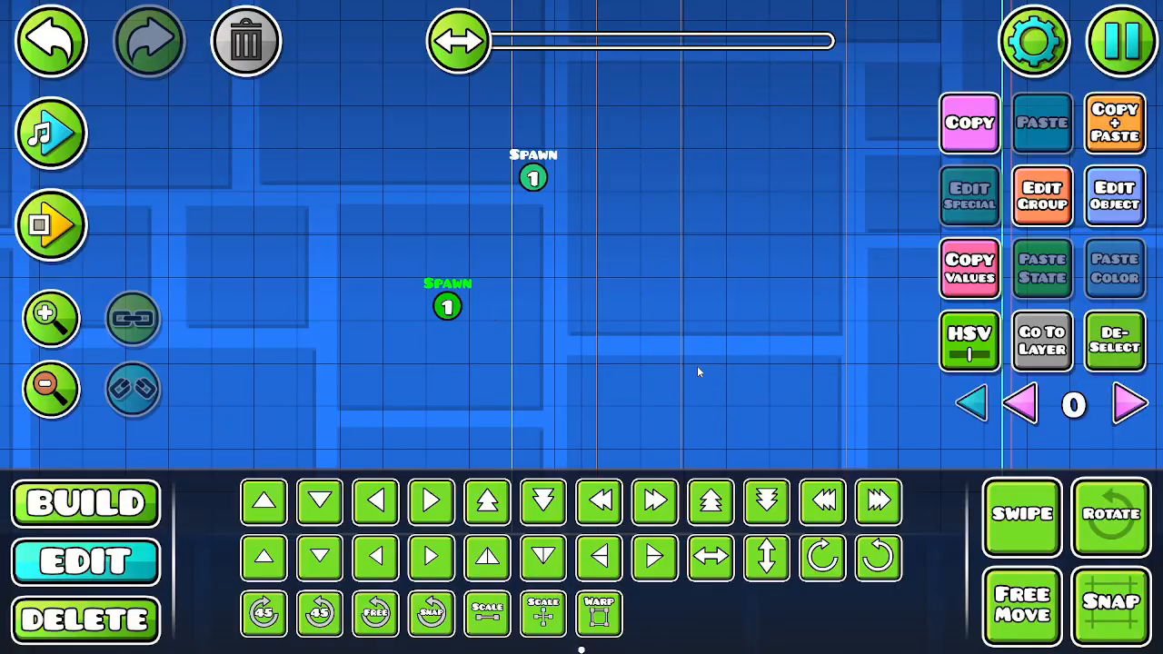
# - Move the upper spawn trigger two cells right and one cell down
pyautogui.moveTo(563, 326); pyautogui.dragTo(525, 203)
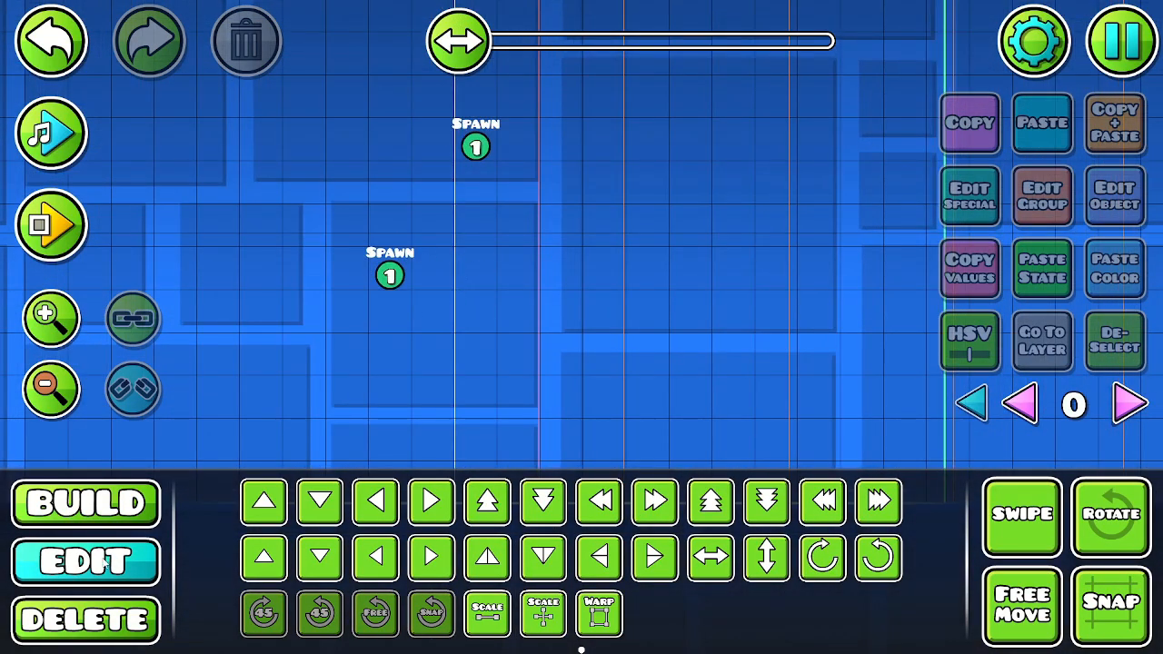
pyautogui.moveTo(474, 165); pyautogui.dragTo(648, 266)
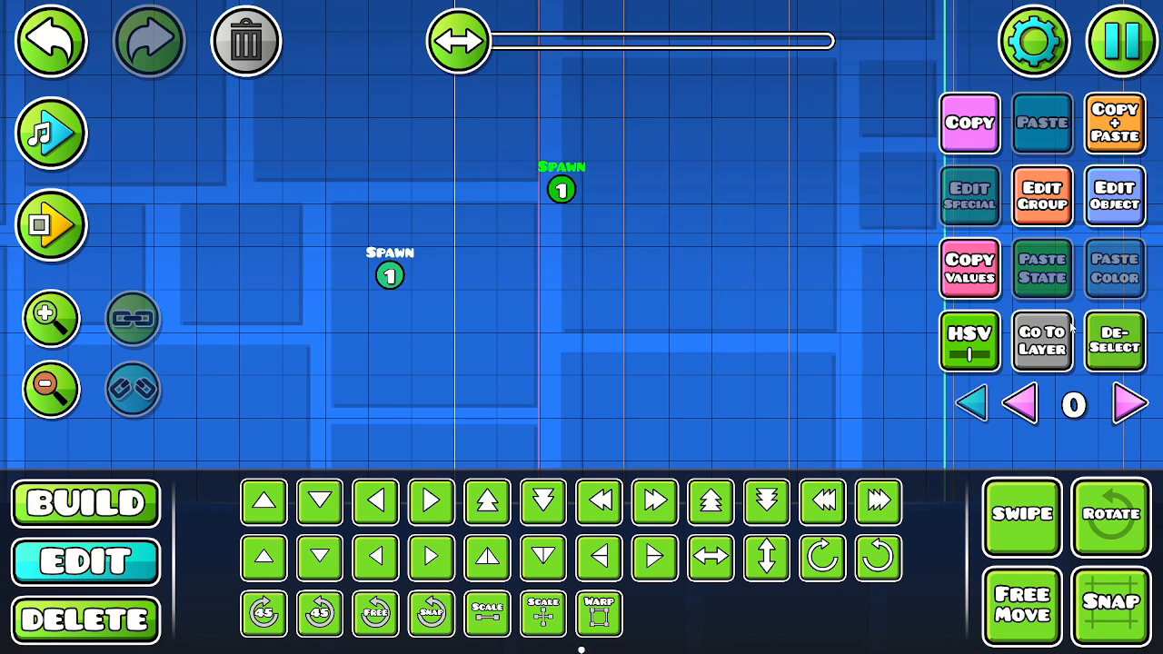
pyautogui.click(1104, 335)
pyautogui.click(391, 272)
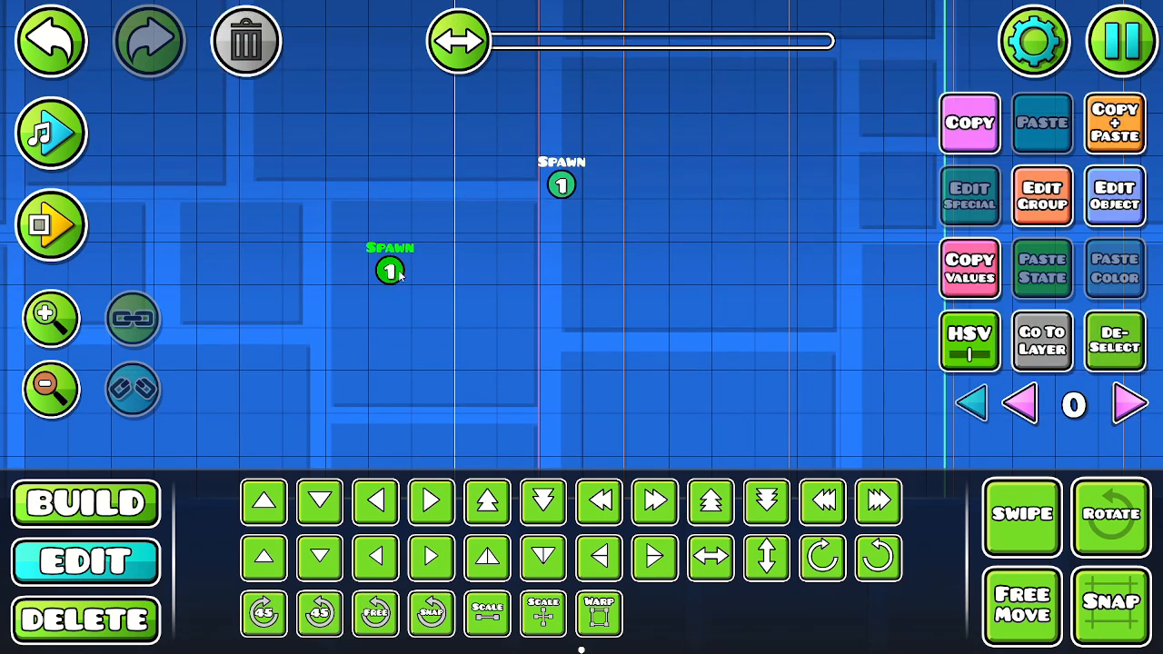
pyautogui.click(562, 185)
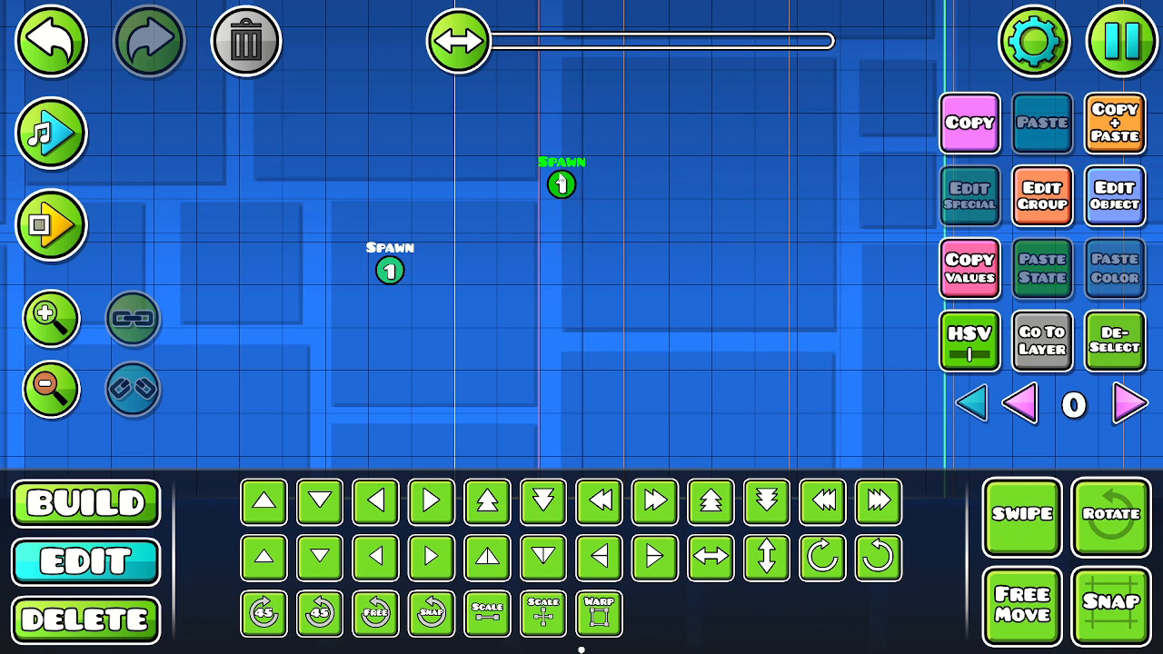
# - Place an outlined square block and shift it three cells right and two cells up, to the right of the spawn triggers
pyautogui.moveTo(590, 233); pyautogui.dragTo(467, 192)
pyautogui.press('1')
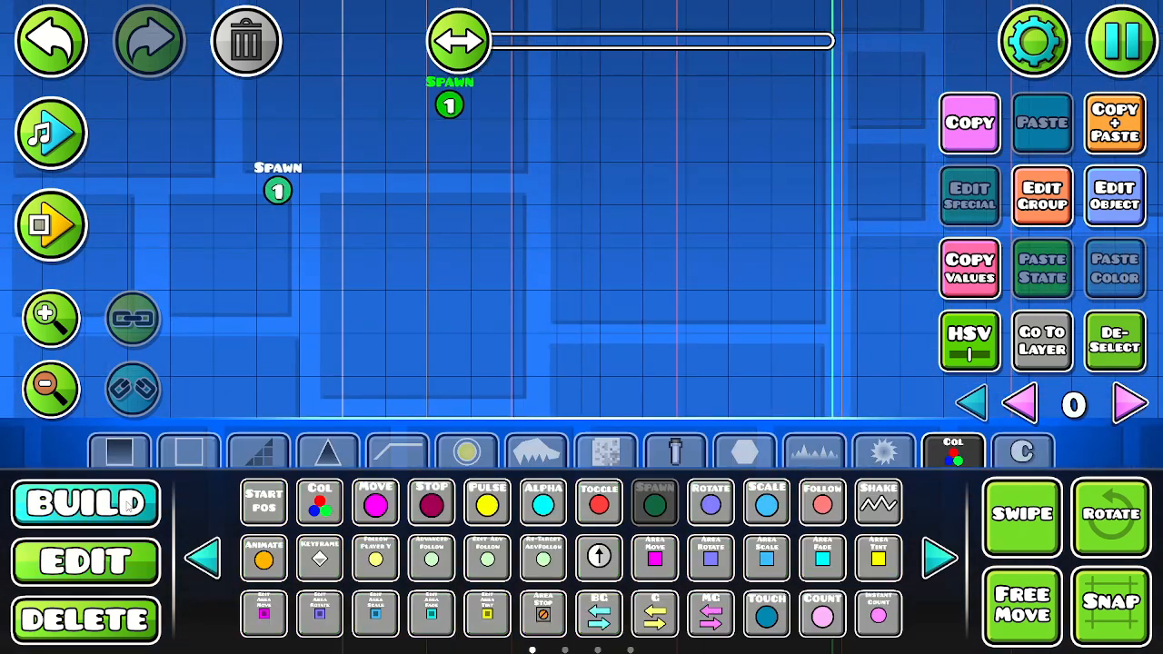
pyautogui.click(345, 449)
pyautogui.click(466, 452)
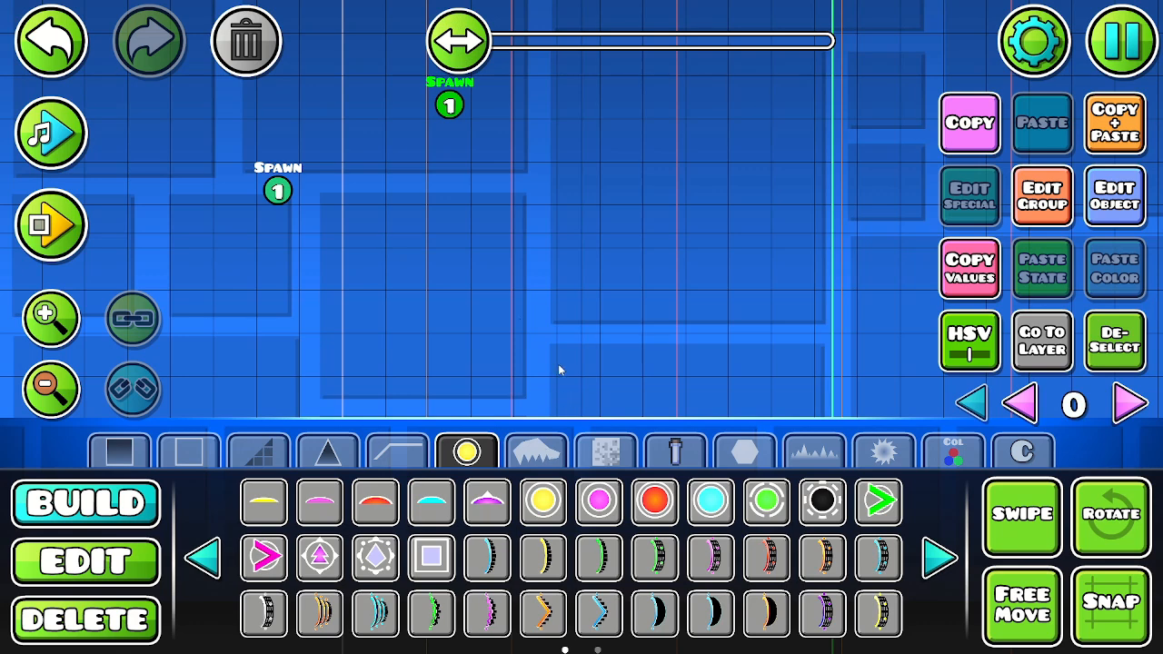
pyautogui.moveTo(520, 342); pyautogui.dragTo(448, 369)
pyautogui.click(250, 454)
pyautogui.click(182, 452)
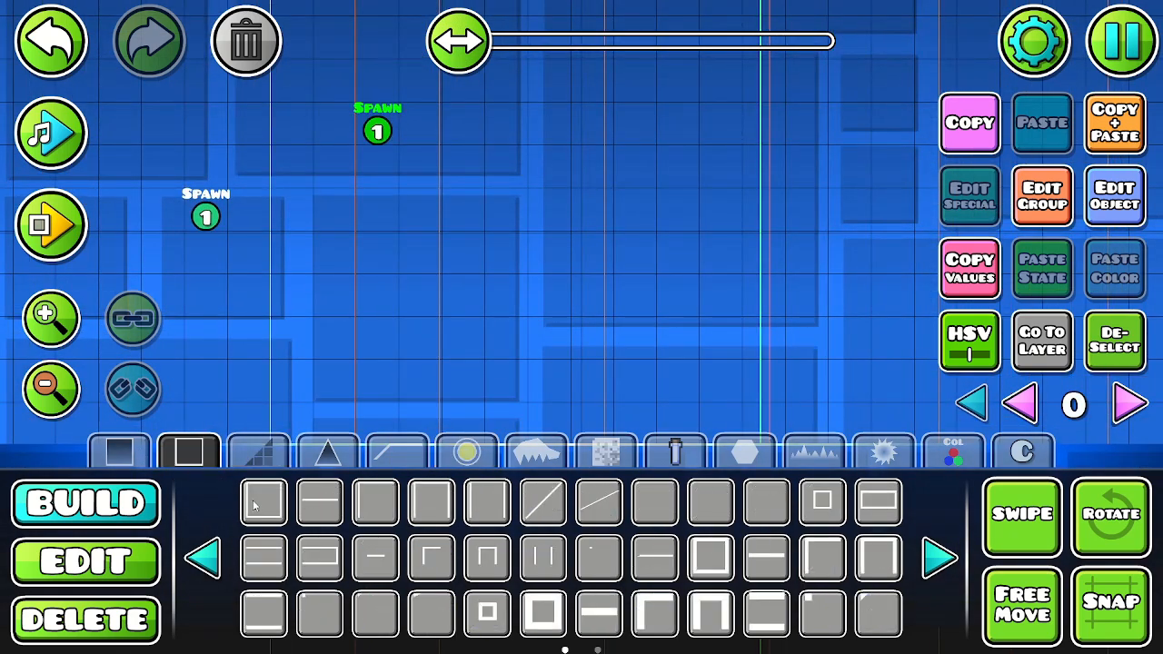
pyautogui.click(254, 503)
pyautogui.click(421, 340)
pyautogui.press('d')
pyautogui.press('d')
pyautogui.press('d')
pyautogui.press('w')
pyautogui.press('w')
pyautogui.click(1115, 340)
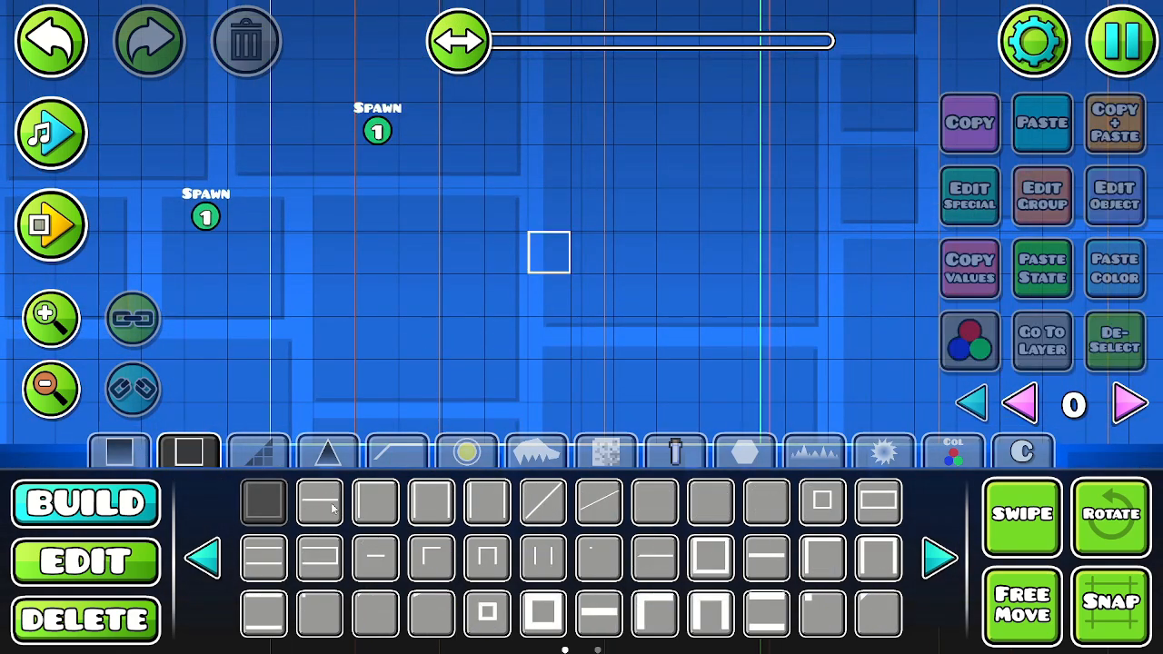
# - Save and play the level, and return to the editor
pyautogui.moveTo(453, 253); pyautogui.dragTo(523, 256)
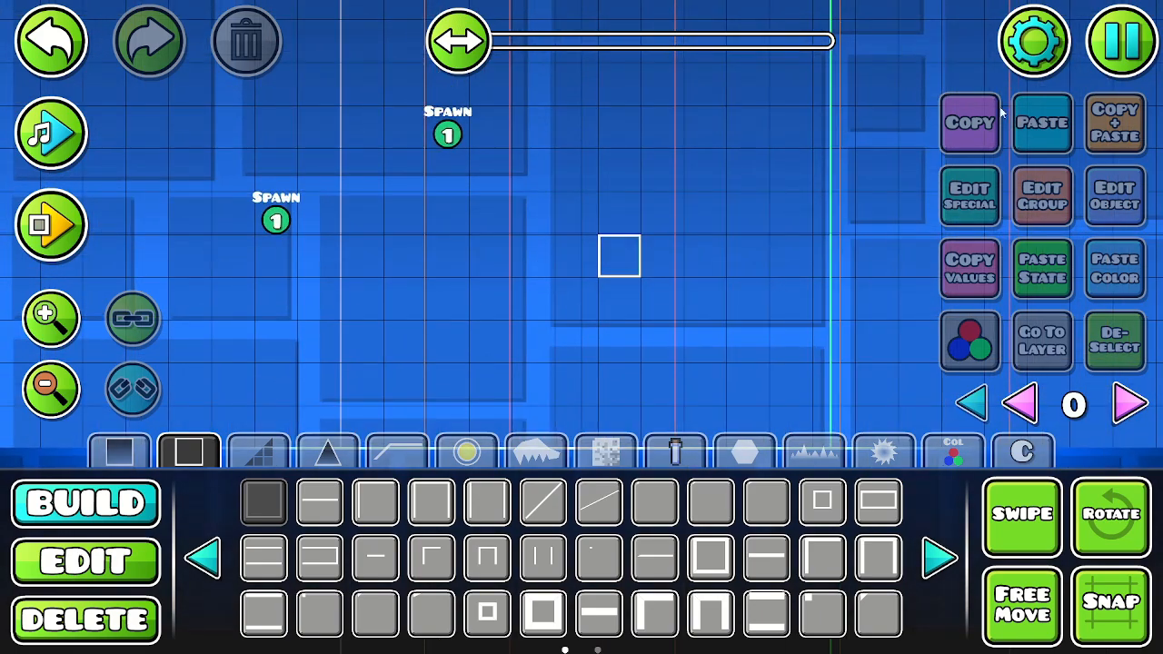
pyautogui.click(1116, 52)
pyautogui.click(641, 236)
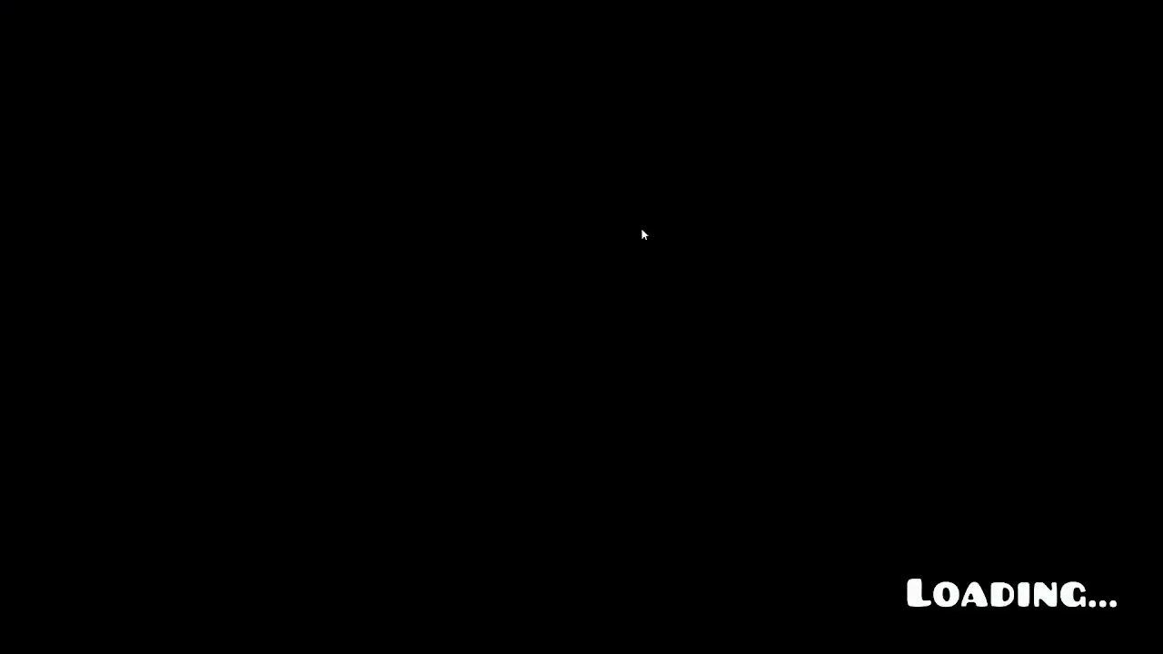
pyautogui.press('Escape')
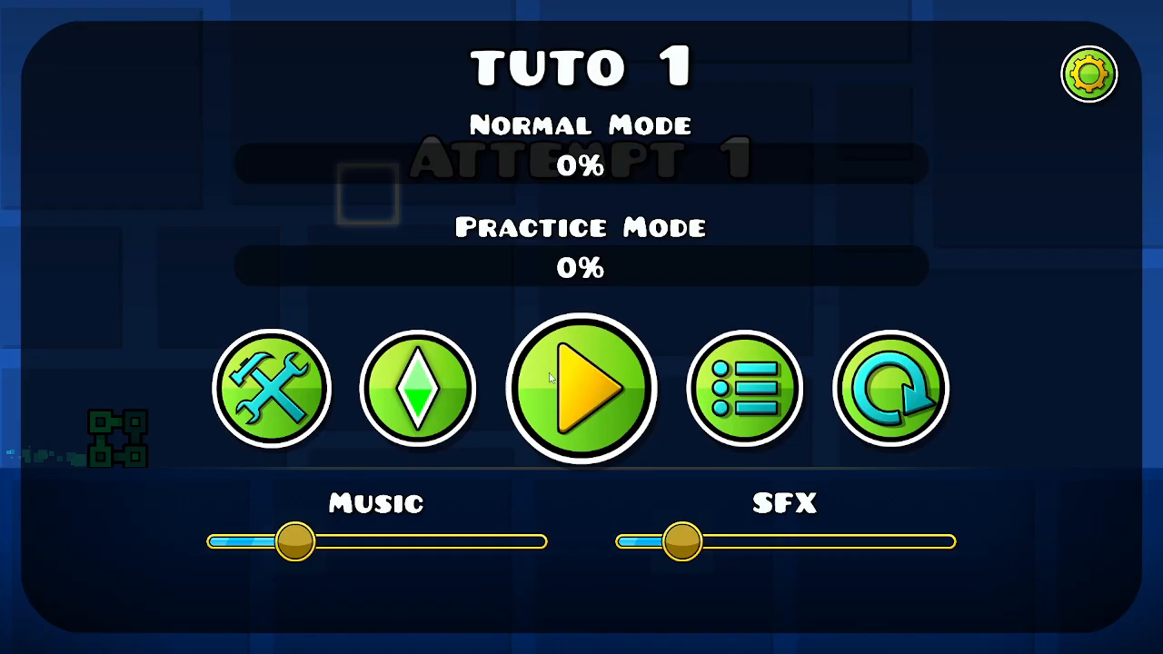
pyautogui.click(278, 398)
# - Set the level's game type to Platformer
pyautogui.click(1034, 42)
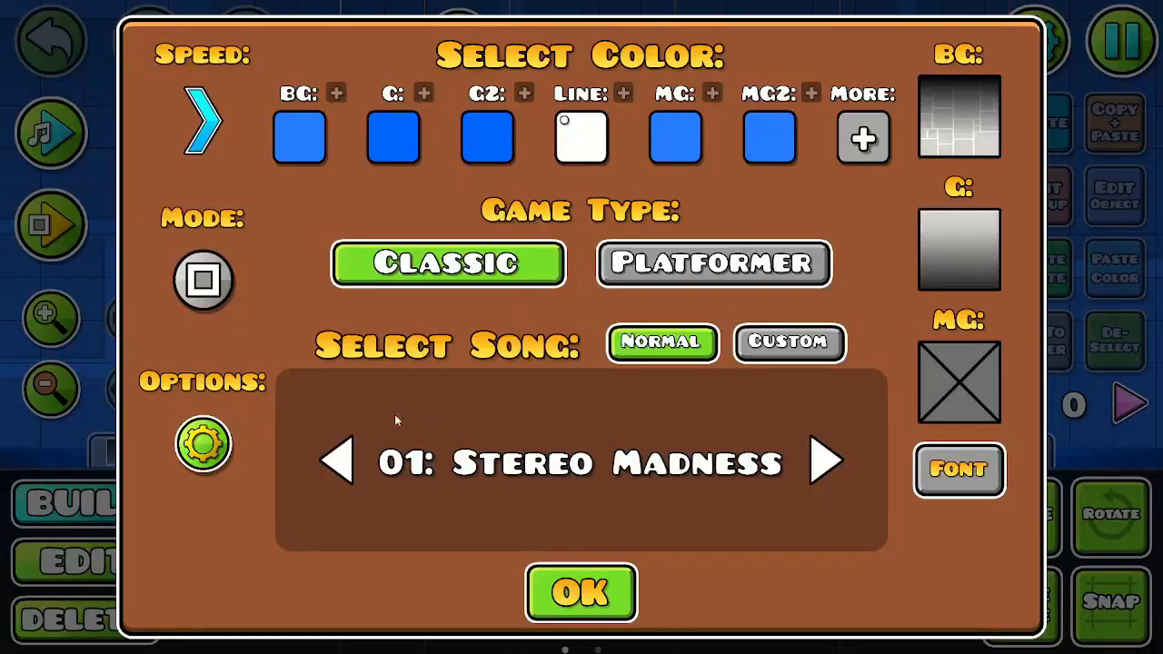
pyautogui.click(713, 263)
pyautogui.click(582, 593)
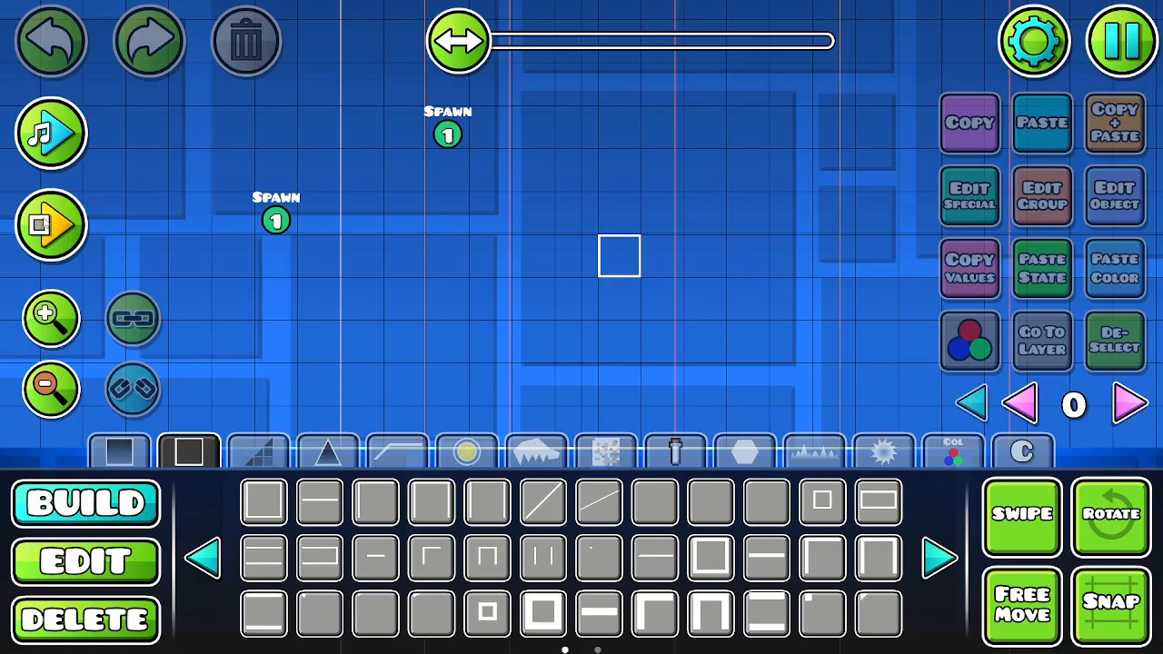
# - Playtest the level inside the editor, moving and jumping near the square block, and stop the test
pyautogui.click(49, 223)
pyautogui.press('d')
pyautogui.press('a')
pyautogui.press('space')
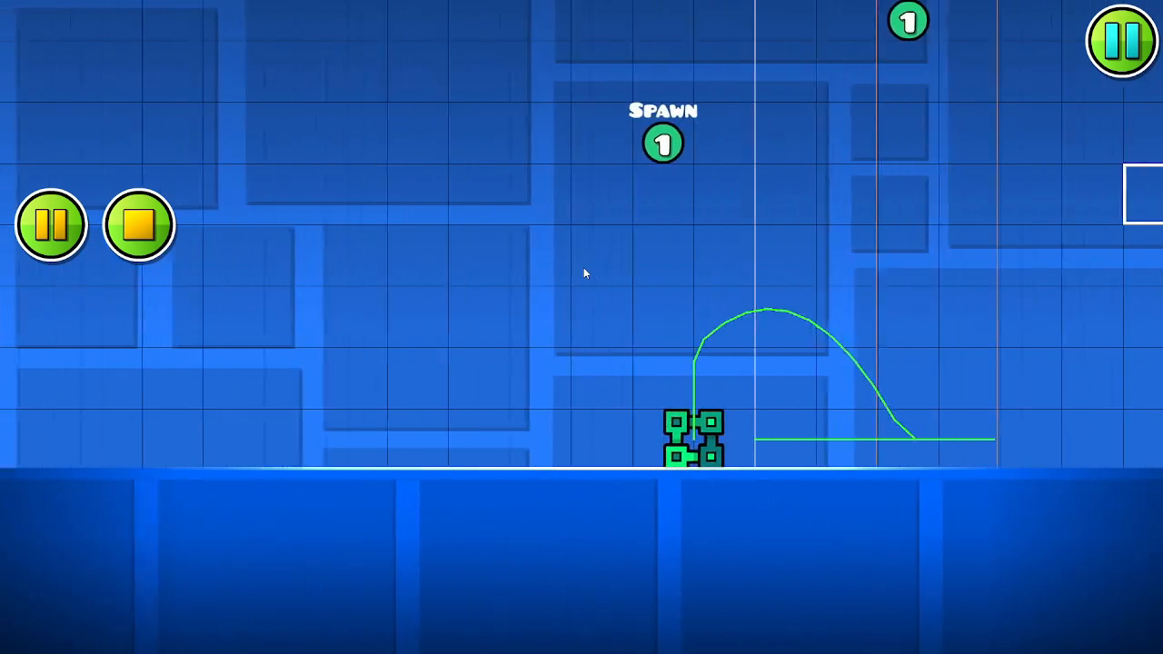
pyautogui.press('d')
pyautogui.press('space')
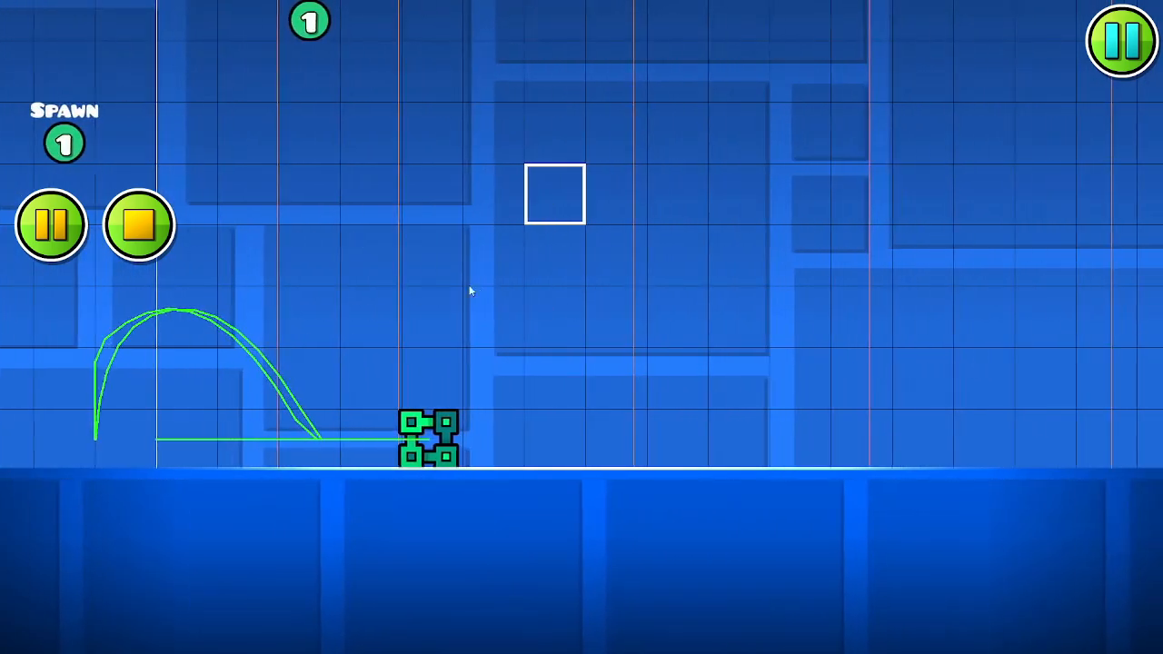
pyautogui.press('space')
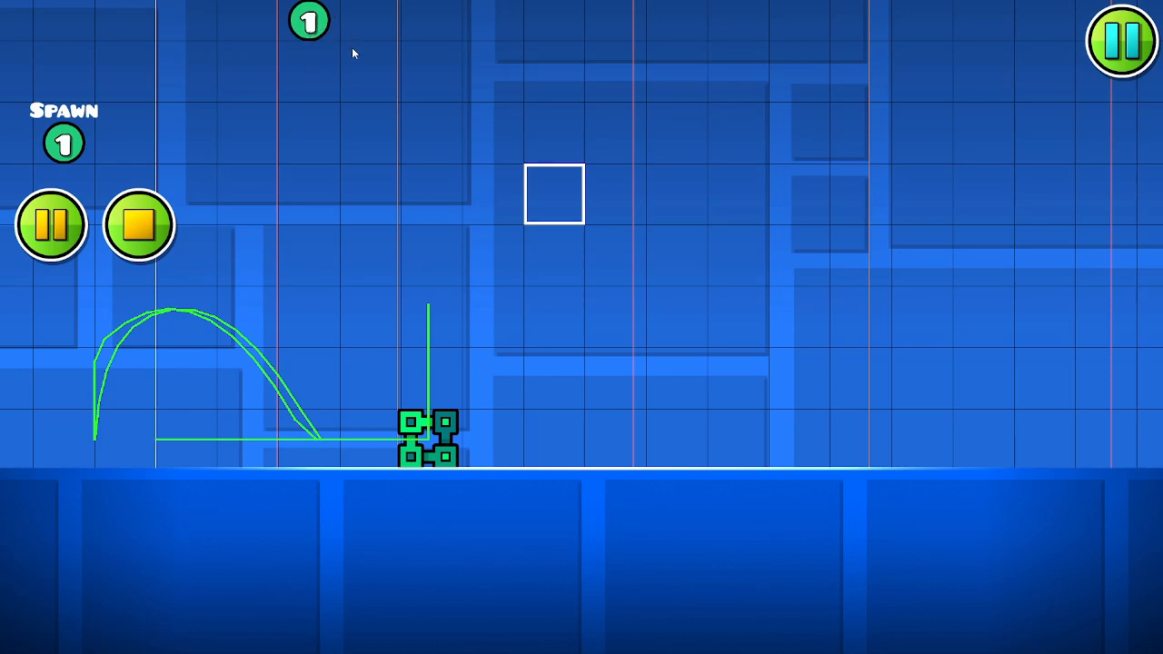
pyautogui.press('space')
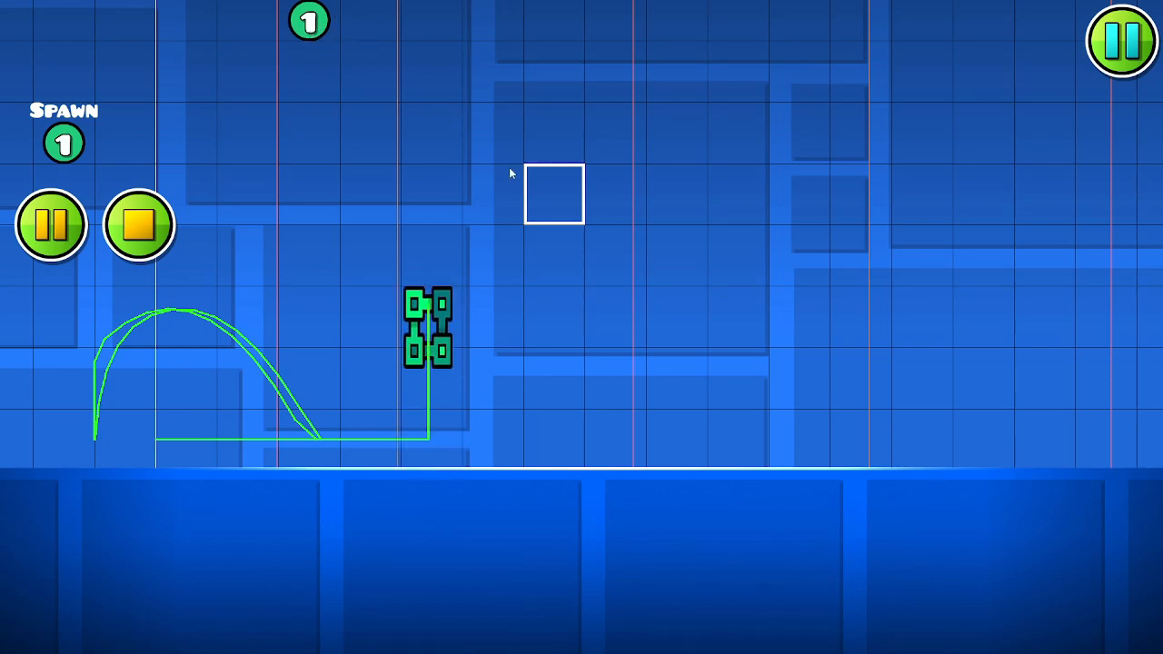
pyautogui.click(139, 225)
# - Place a Move trigger directly below the upper spawn trigger
pyautogui.scroll(3, 400, 250)
pyautogui.click(86, 502)
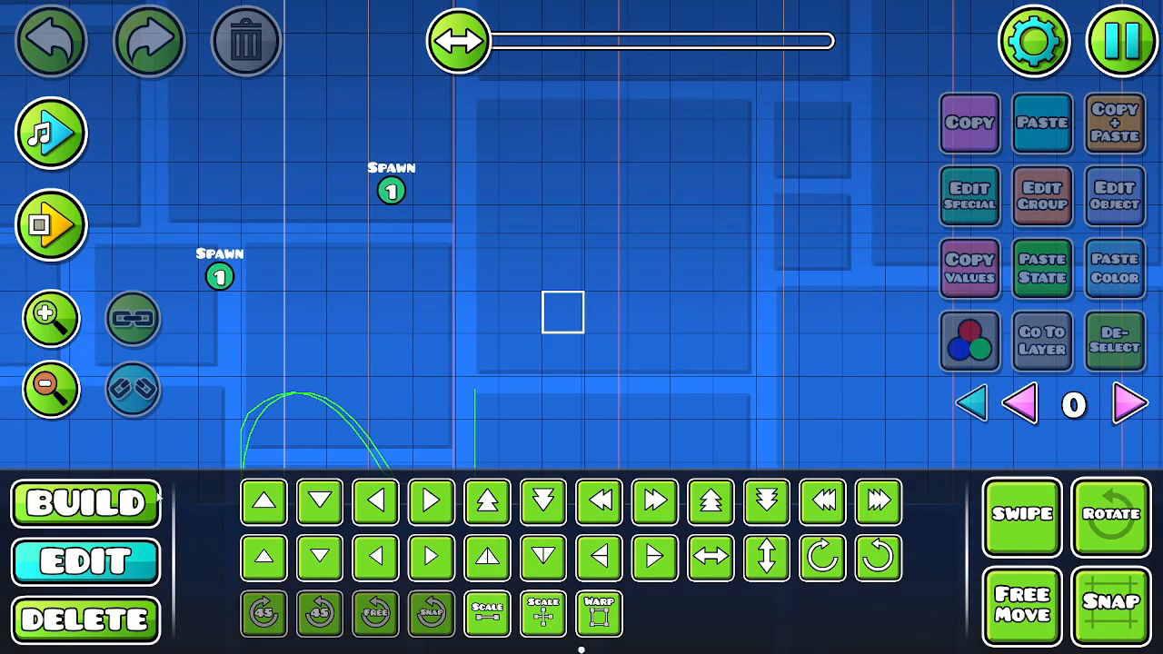
pyautogui.click(954, 454)
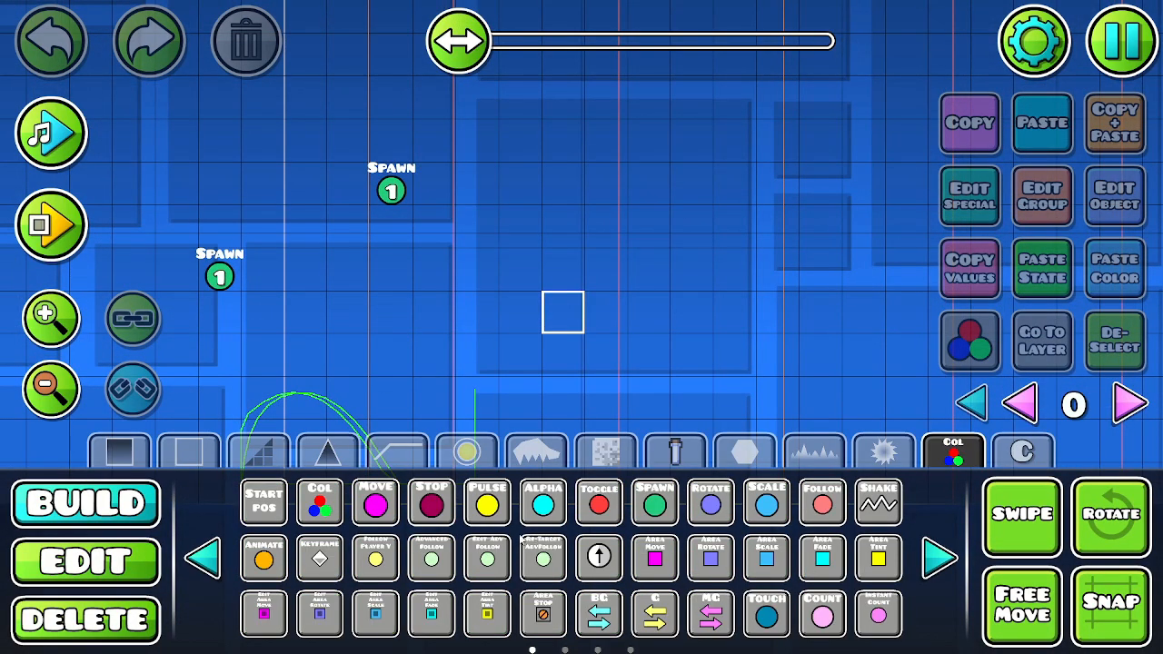
pyautogui.click(375, 506)
pyautogui.click(402, 230)
# - Add the Move trigger to group 1 and deselect it
pyautogui.click(1045, 196)
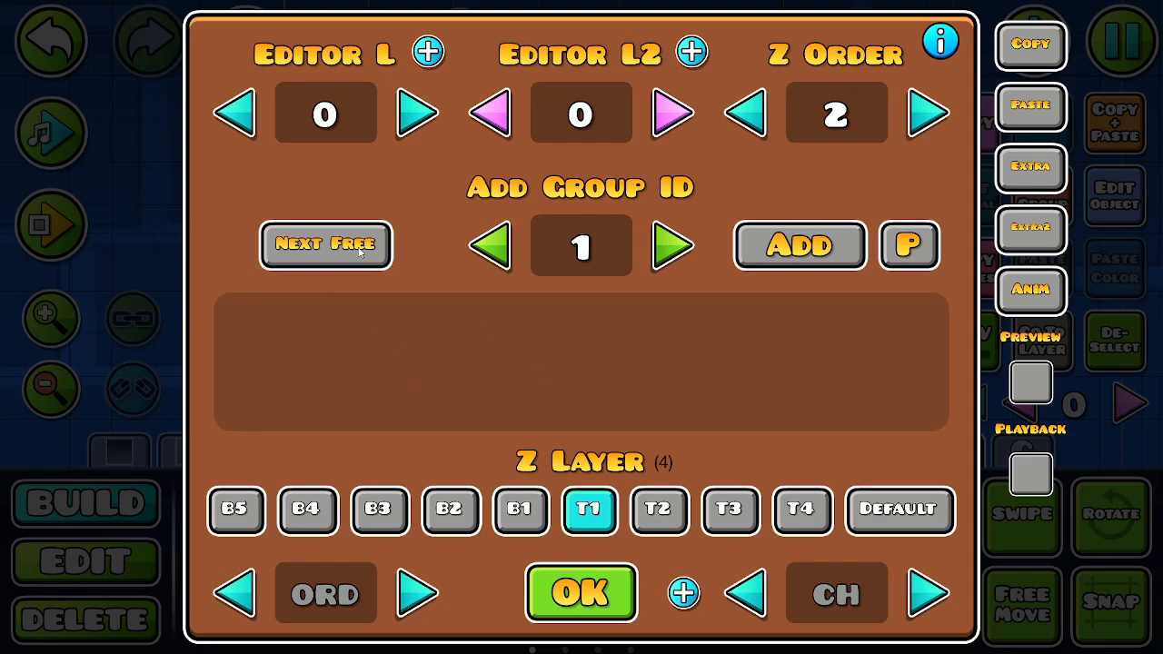
pyautogui.click(749, 256)
pyautogui.click(622, 578)
pyautogui.moveTo(523, 313); pyautogui.dragTo(563, 394)
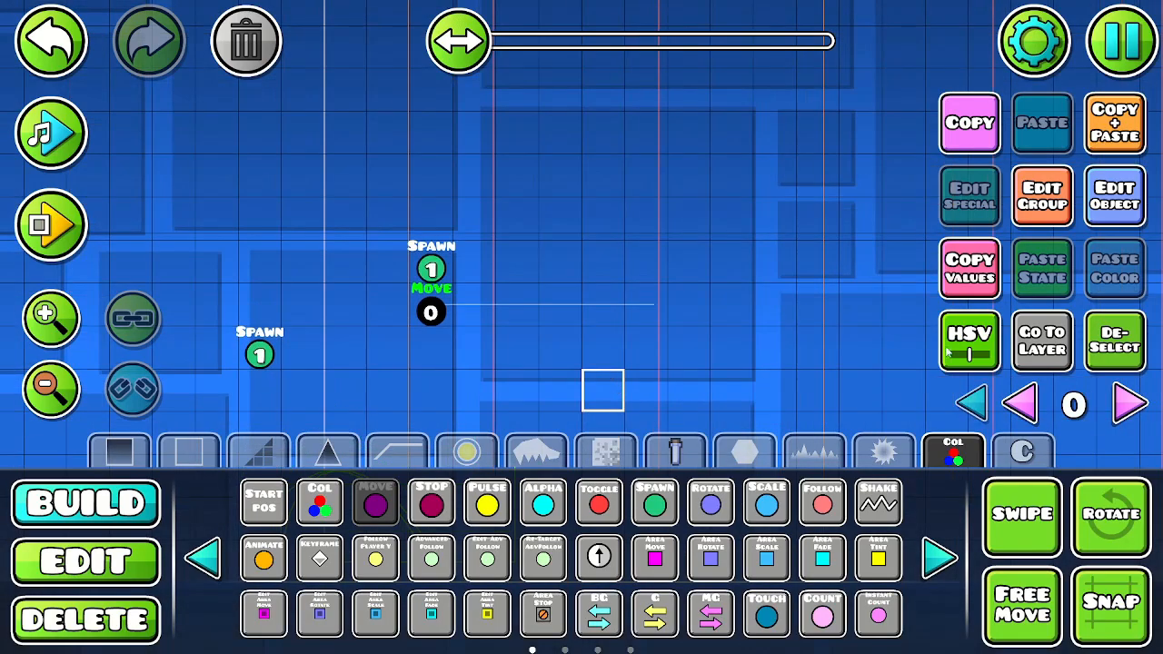
pyautogui.click(1109, 342)
# - Set the Move trigger's target group ID to 2
pyautogui.press('2')
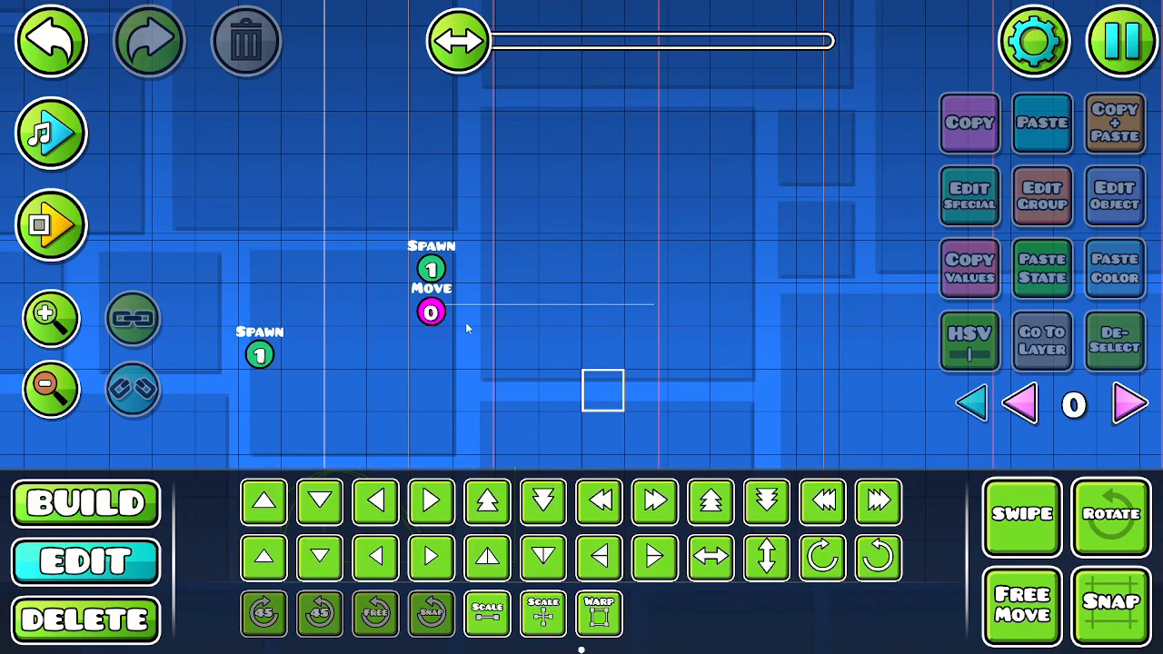
pyautogui.click(431, 269)
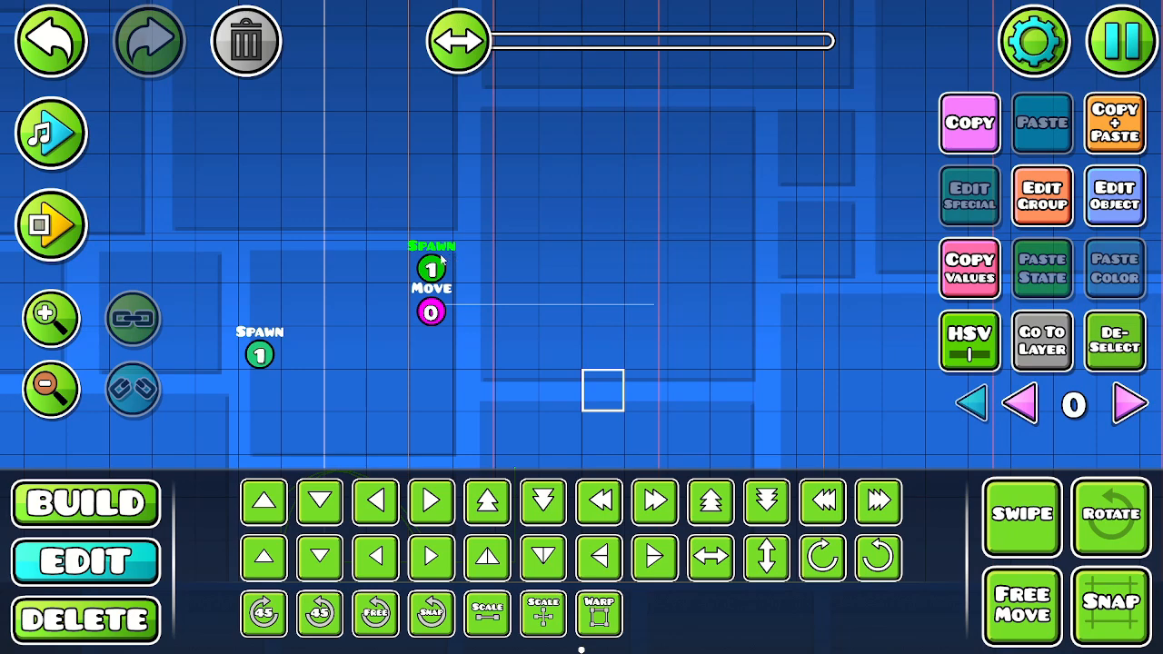
pyautogui.click(430, 312)
pyautogui.click(1109, 190)
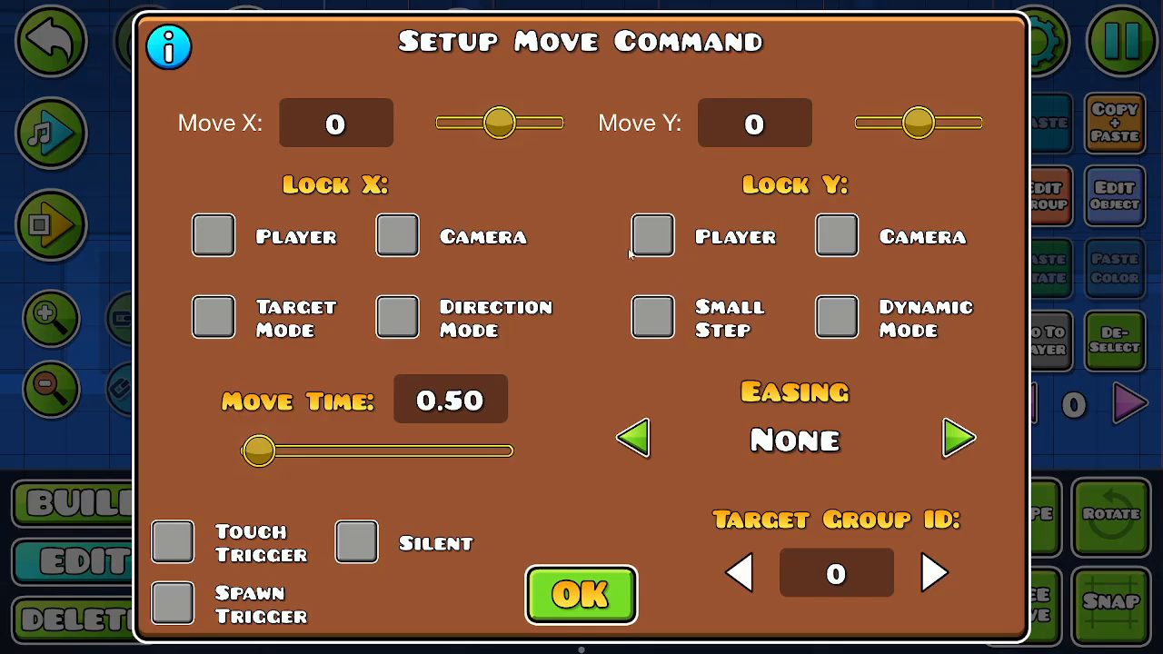
pyautogui.click(801, 556)
pyautogui.write('2')
pyautogui.click(582, 595)
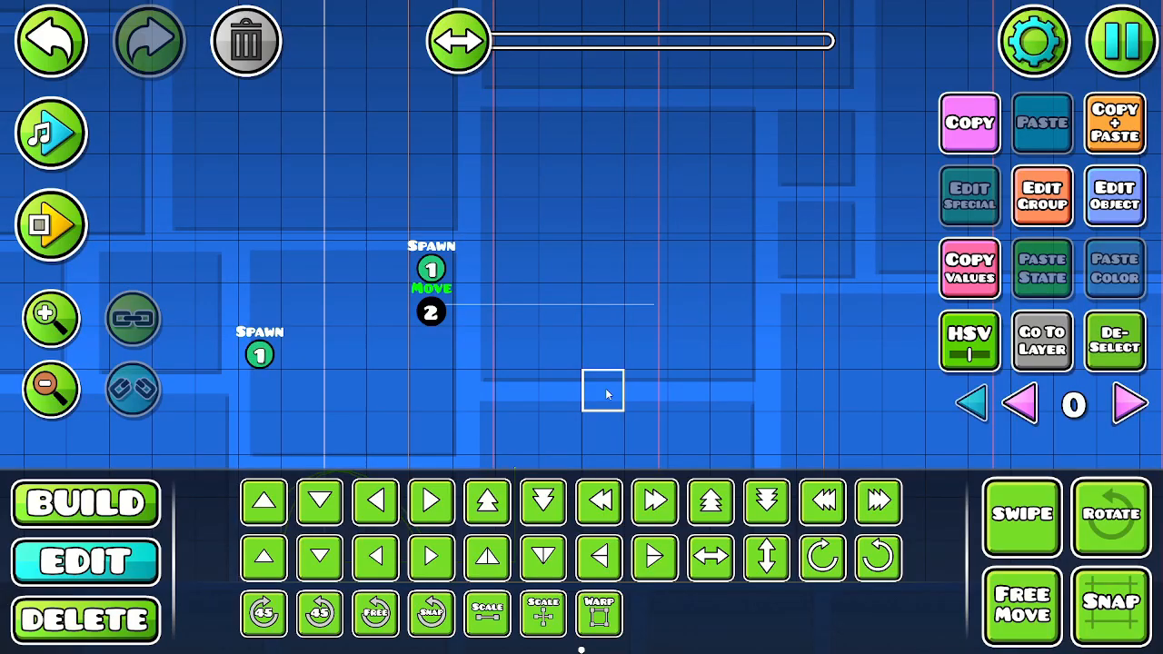
# - Assign the outlined square block to group 2, leaving it out of group 1
pyautogui.click(605, 393)
pyautogui.click(1042, 194)
pyautogui.click(750, 255)
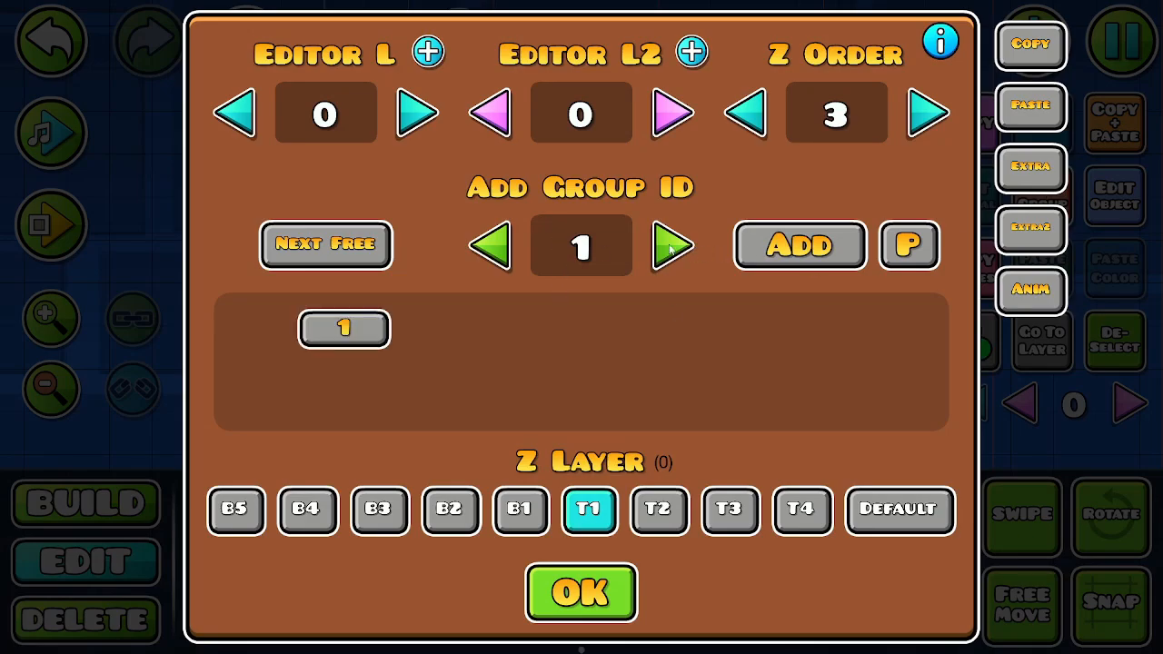
pyautogui.click(344, 329)
pyautogui.click(672, 245)
pyautogui.click(782, 247)
pyautogui.click(610, 588)
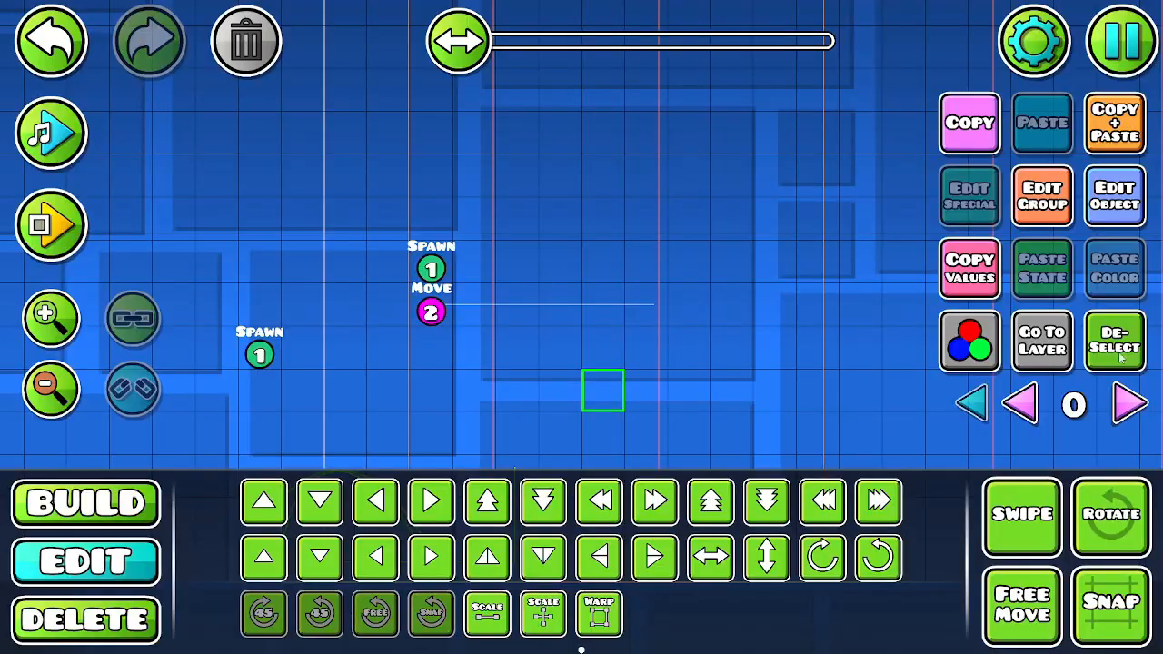
# - Configure the Move trigger with Move X 10, a move time of 0.25 and Ease In Out easing
pyautogui.click(1117, 343)
pyautogui.click(432, 311)
pyautogui.click(1101, 207)
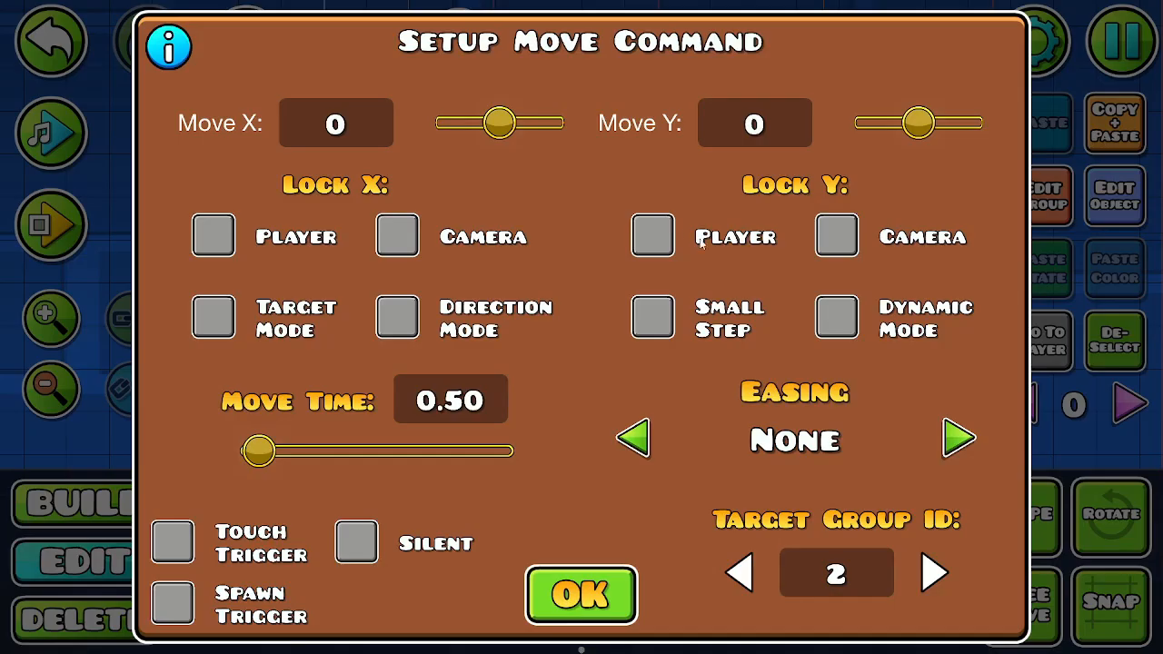
pyautogui.write('10')
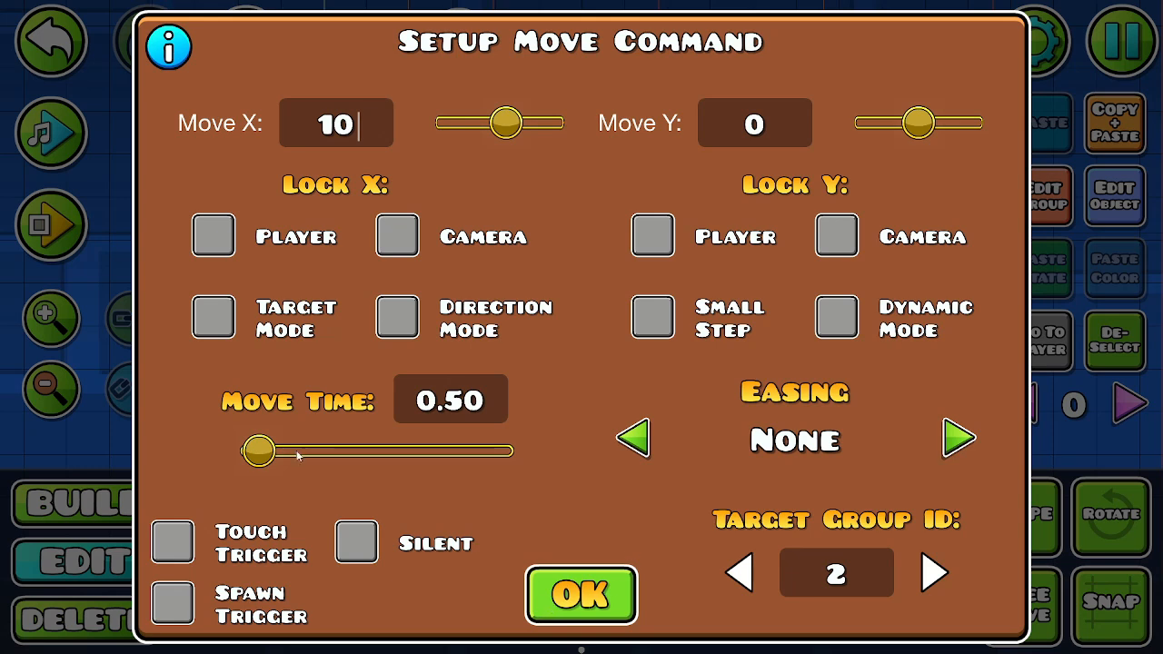
pyautogui.moveTo(259, 451)
pyautogui.mouseDown()
pyautogui.moveTo(247, 454)
pyautogui.moveTo(262, 459)
pyautogui.mouseUp()
pyautogui.click(633, 438)
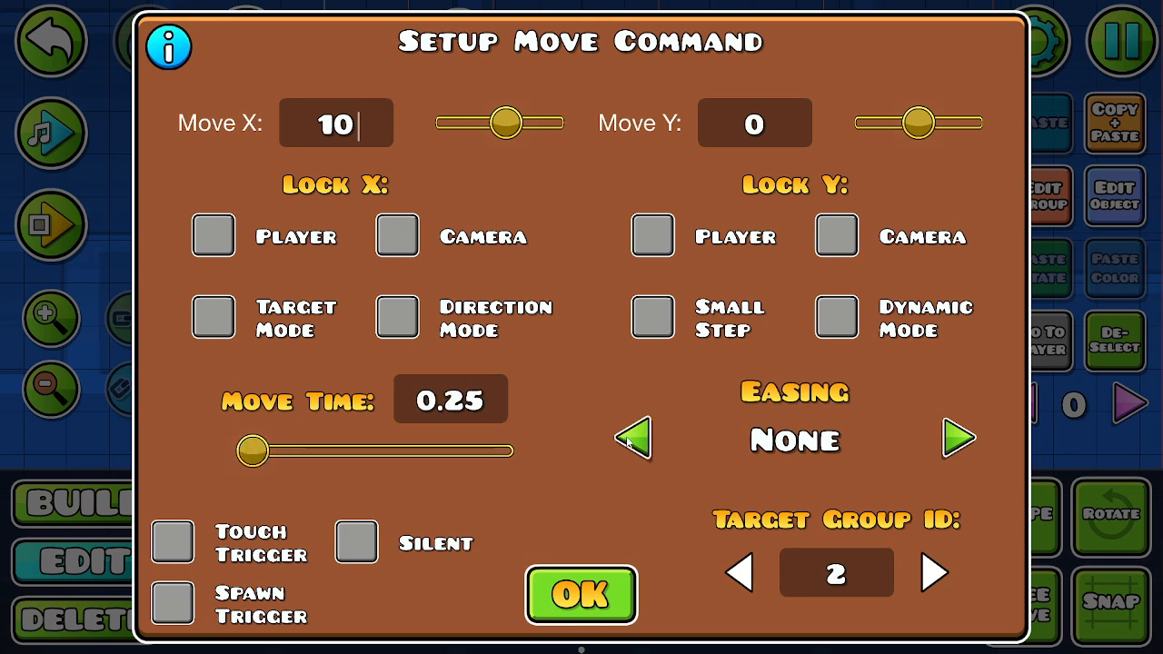
pyautogui.click(581, 595)
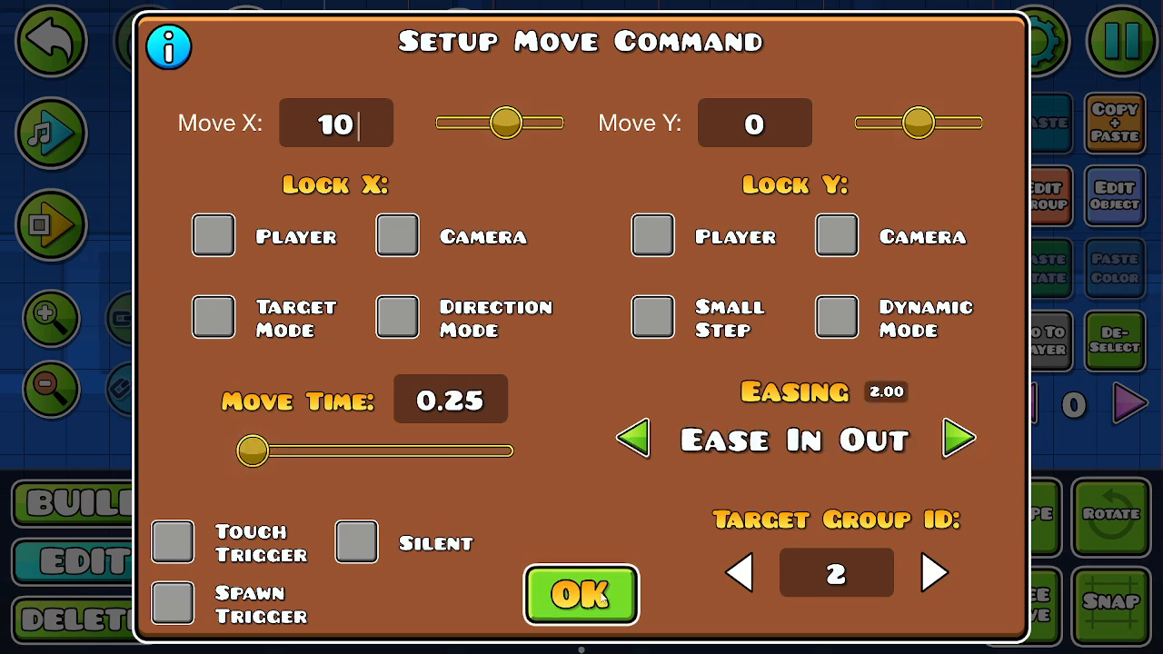
pyautogui.click(797, 306)
# - Enable Spawn Trigger and Multi Trigger on both the upper spawn trigger and the Move trigger, then deselect them
pyautogui.moveTo(125, 314); pyautogui.dragTo(143, 241)
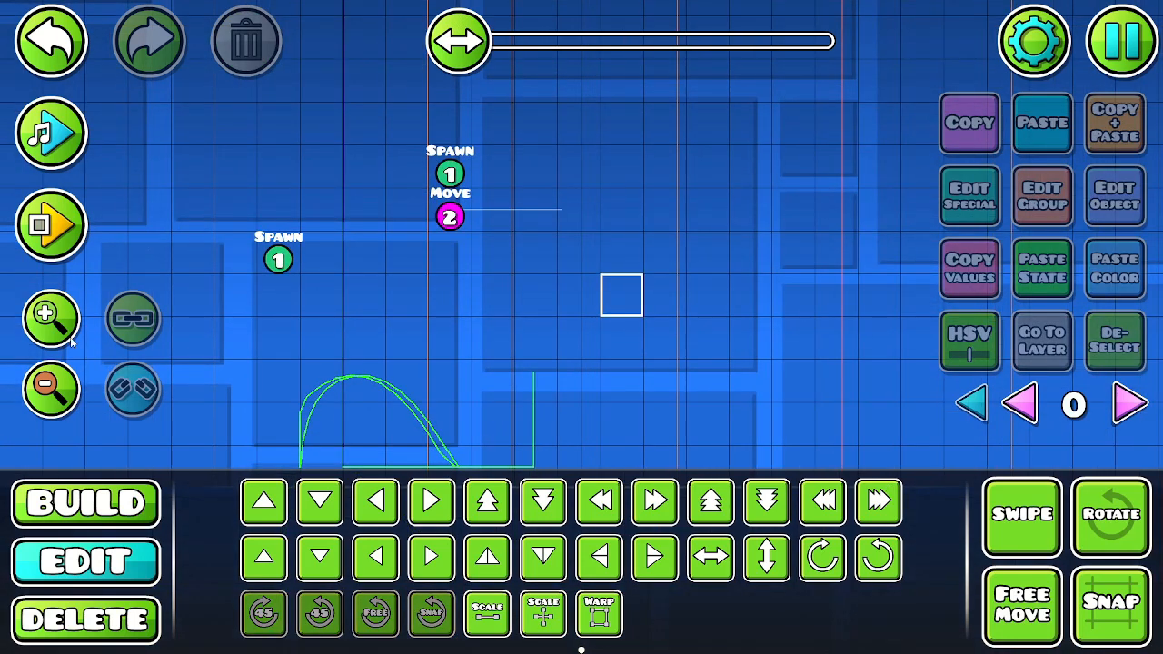
pyautogui.click(51, 315)
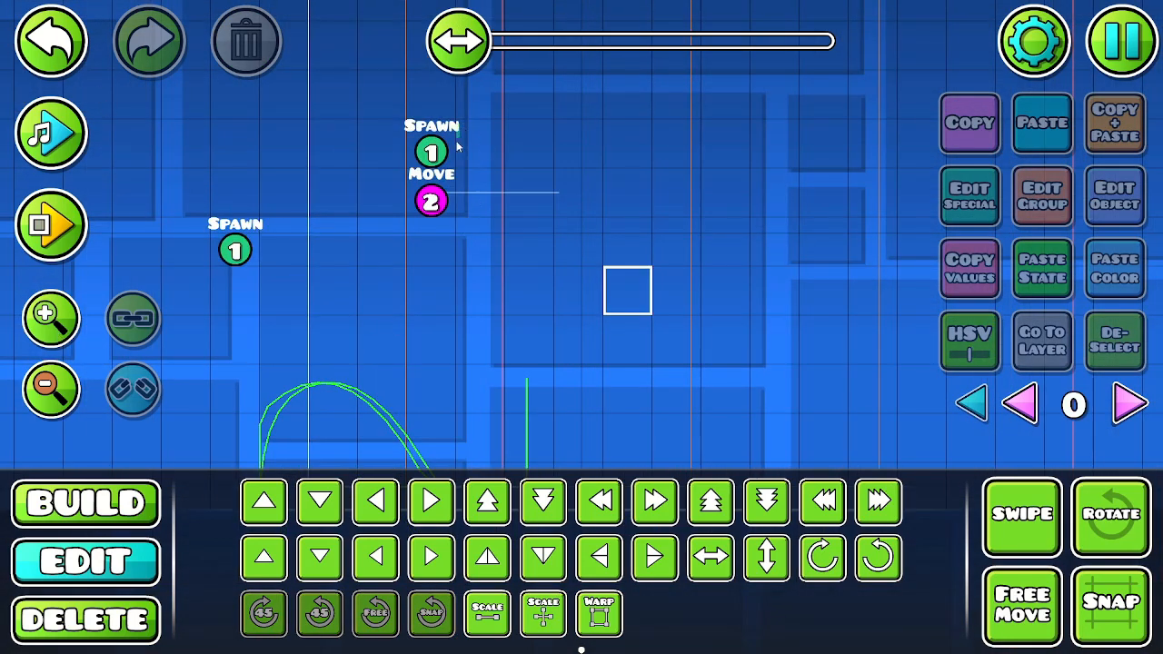
pyautogui.moveTo(457, 146); pyautogui.dragTo(404, 213)
pyautogui.click(1116, 191)
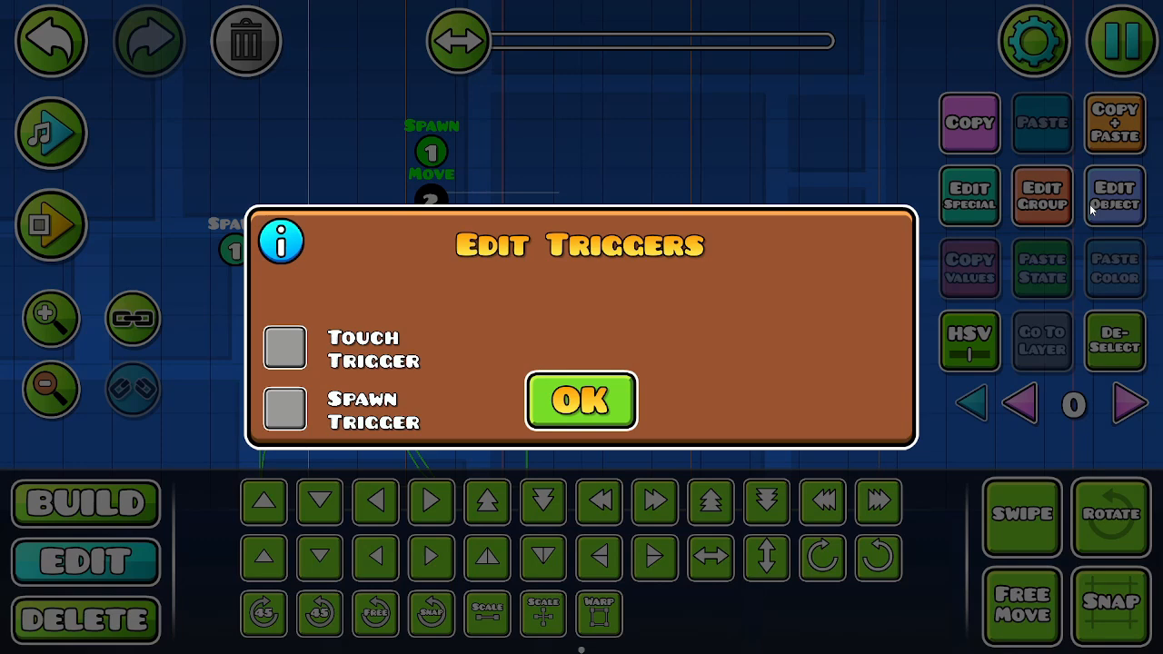
pyautogui.click(287, 407)
pyautogui.click(774, 411)
pyautogui.click(582, 400)
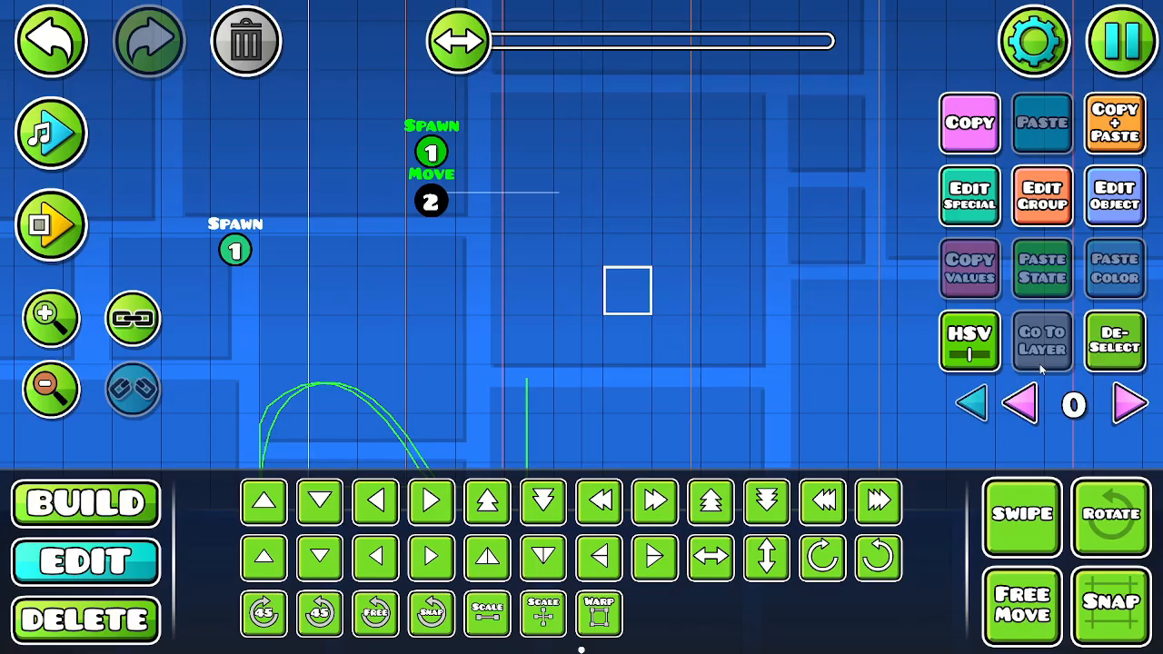
pyautogui.click(496, 353)
# - Playtest the level to watch how the square block moves, then stop the playtest
pyautogui.scroll(-2, 496, 352)
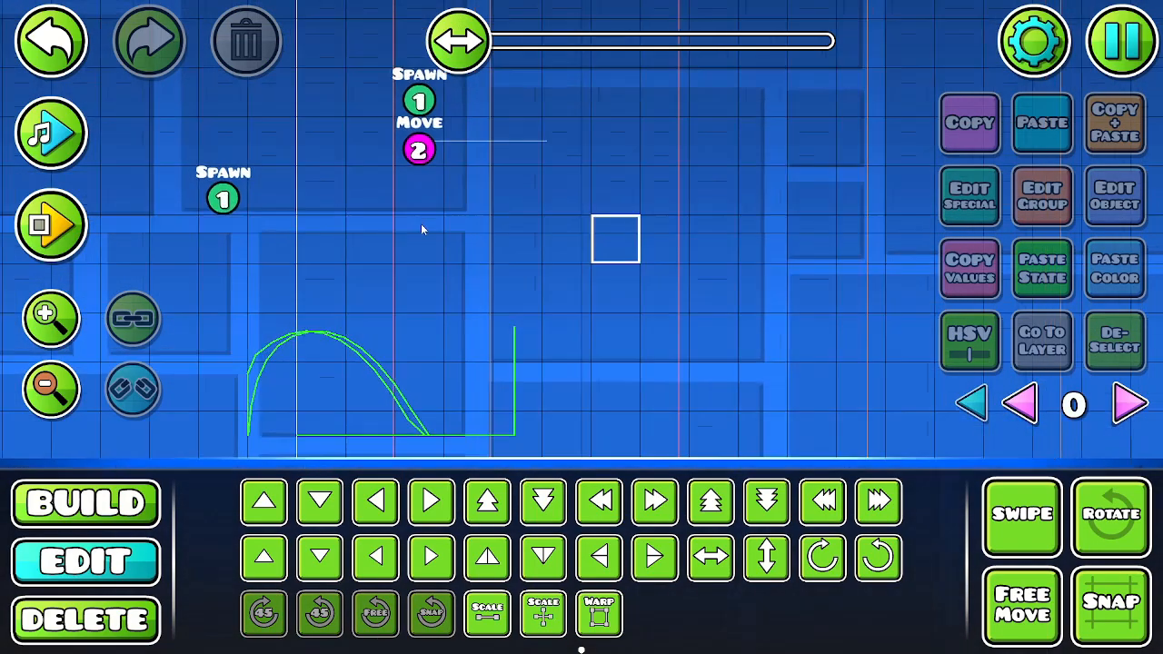
pyautogui.click(51, 225)
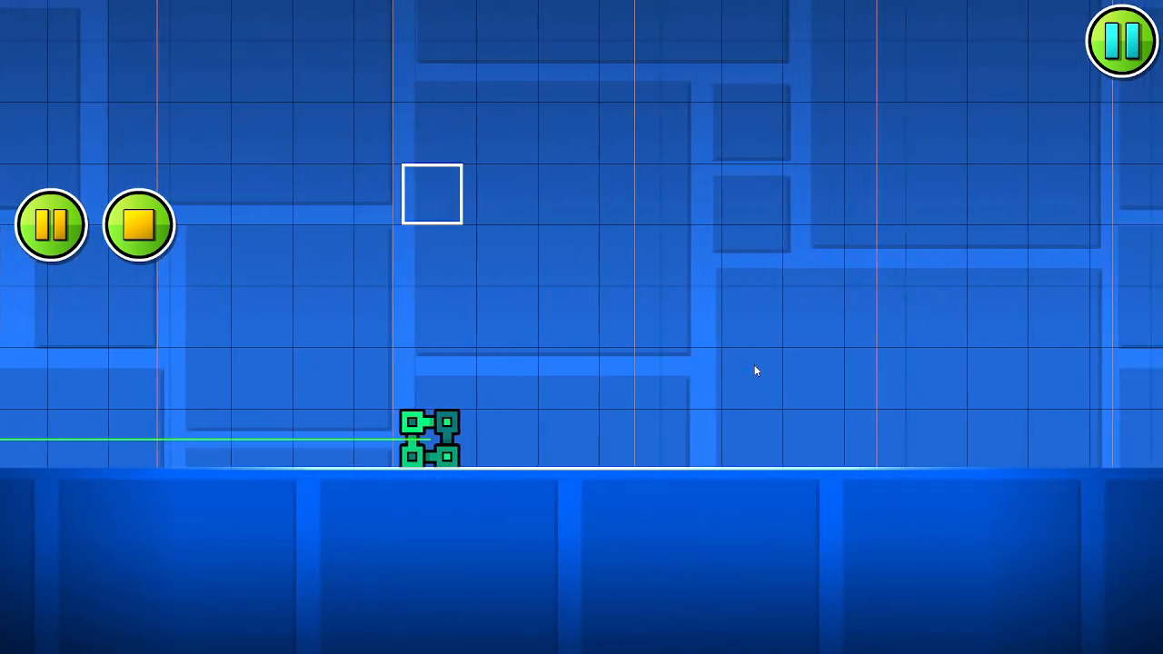
pyautogui.press('space')
pyautogui.press('space')
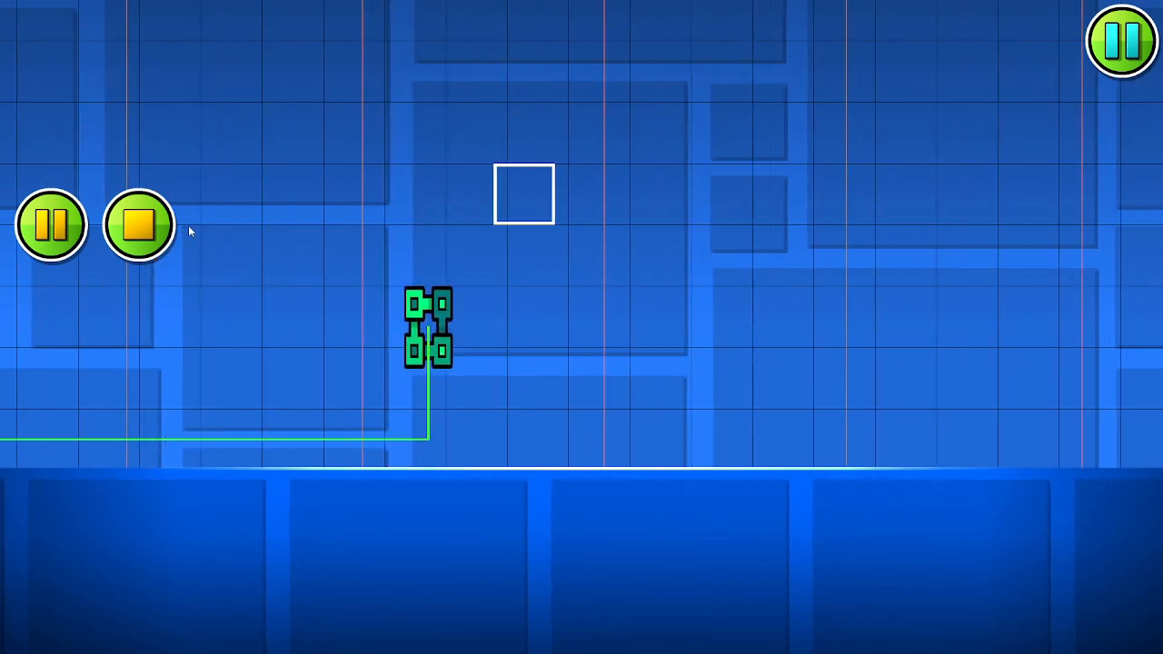
pyautogui.click(151, 235)
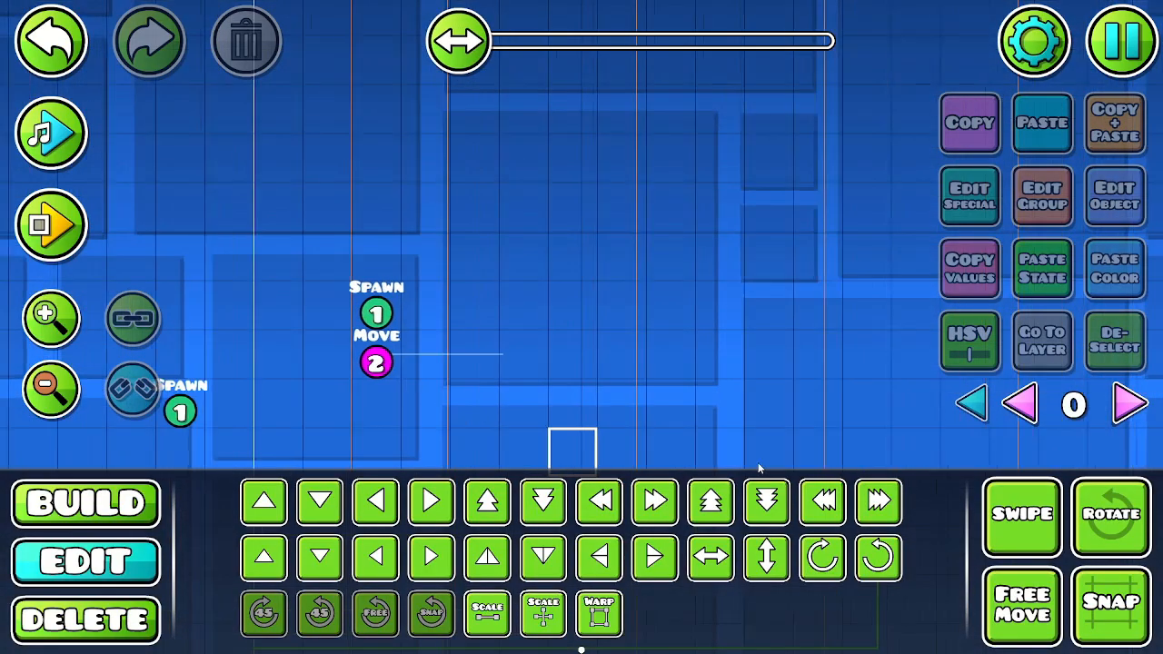
# - Review the Move trigger's move distance, time, easing and spawn options, then deselect it
pyautogui.click(397, 289)
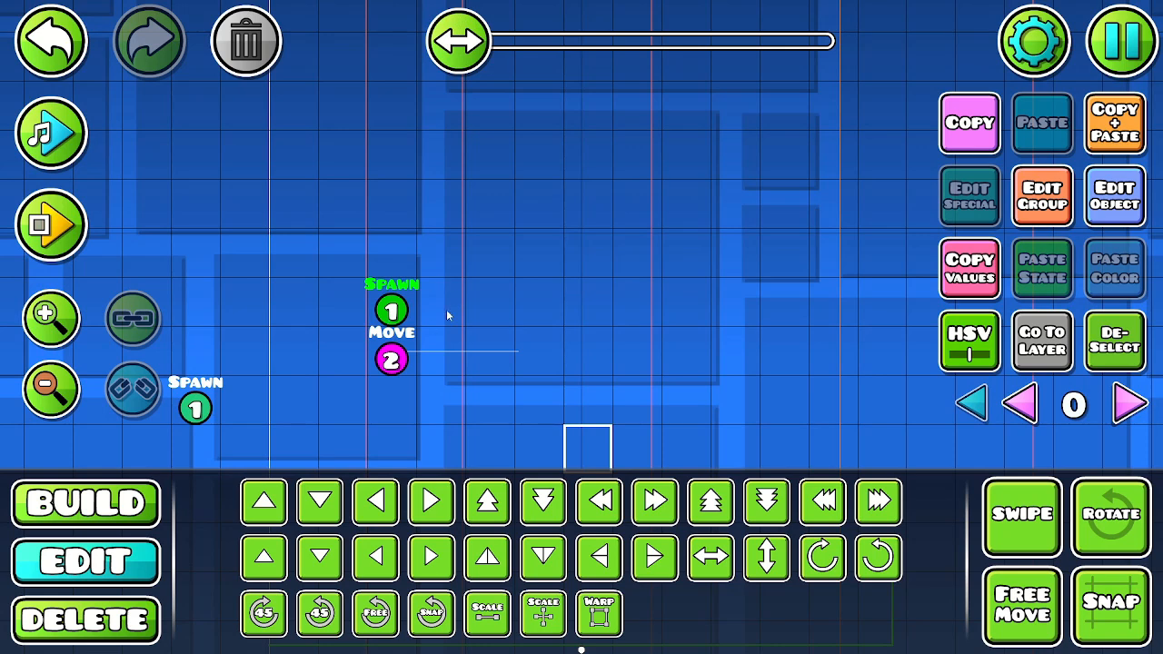
pyautogui.click(406, 322)
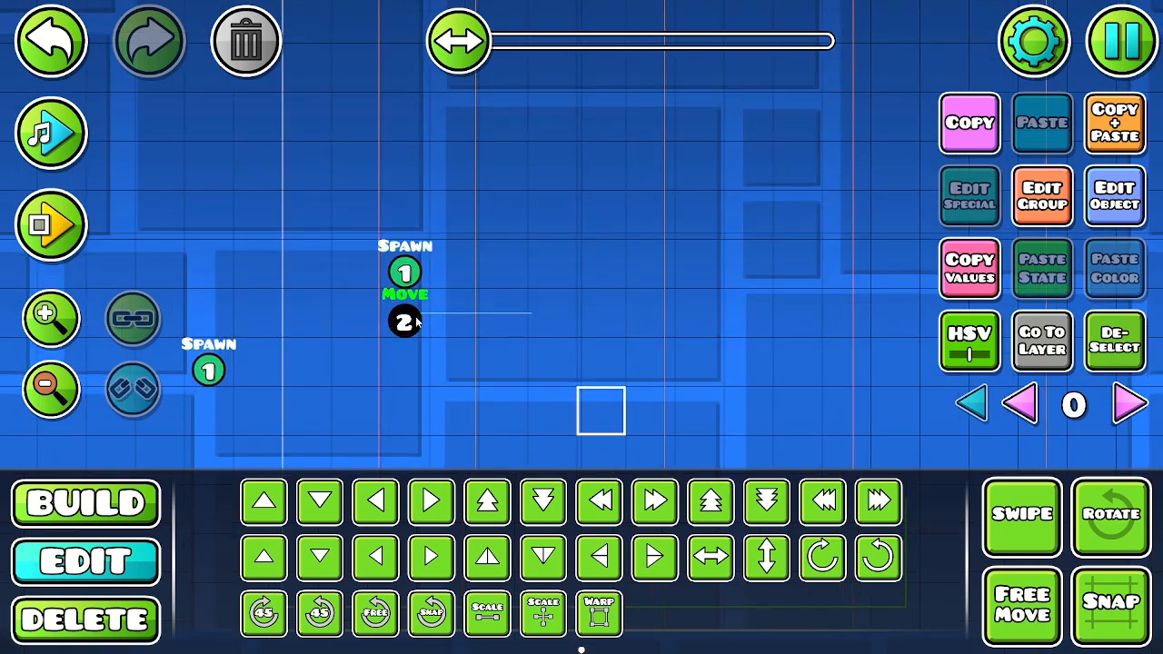
pyautogui.click(1116, 197)
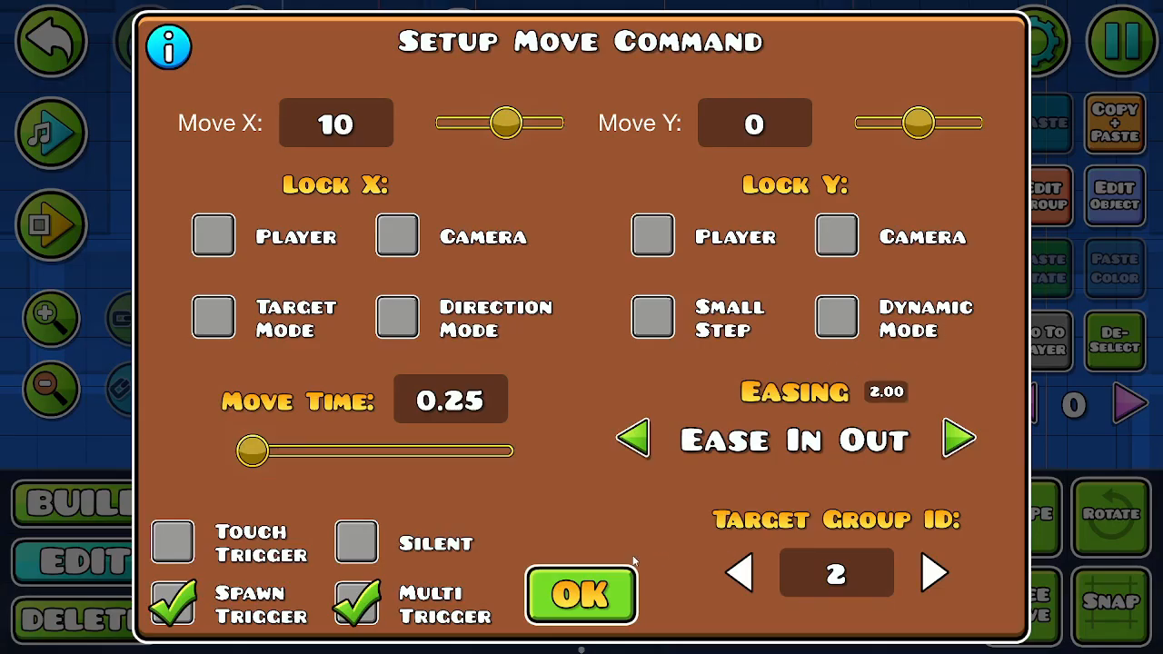
pyautogui.click(582, 594)
pyautogui.click(1103, 205)
pyautogui.click(630, 580)
pyautogui.scroll(-3, 688, 364)
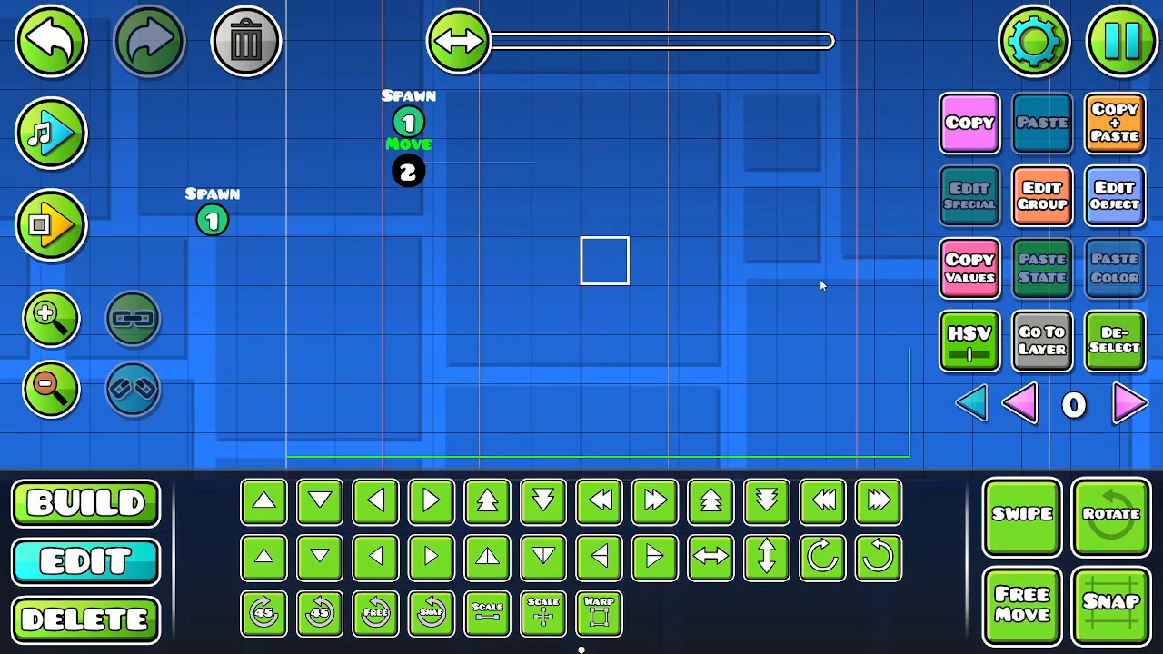
pyautogui.click(1120, 360)
# - Run another playtest from the start, jumping along while observing the block's repeated movement, and stop it
pyautogui.scroll(-2, 228, 254)
pyautogui.click(51, 225)
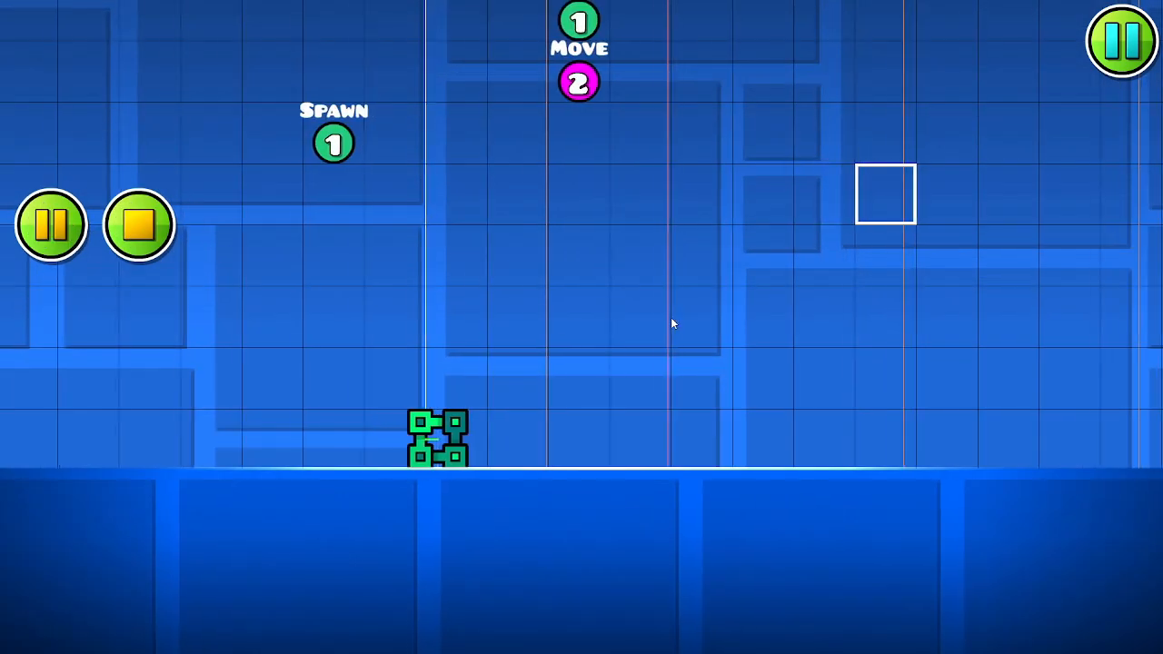
pyautogui.click(673, 323)
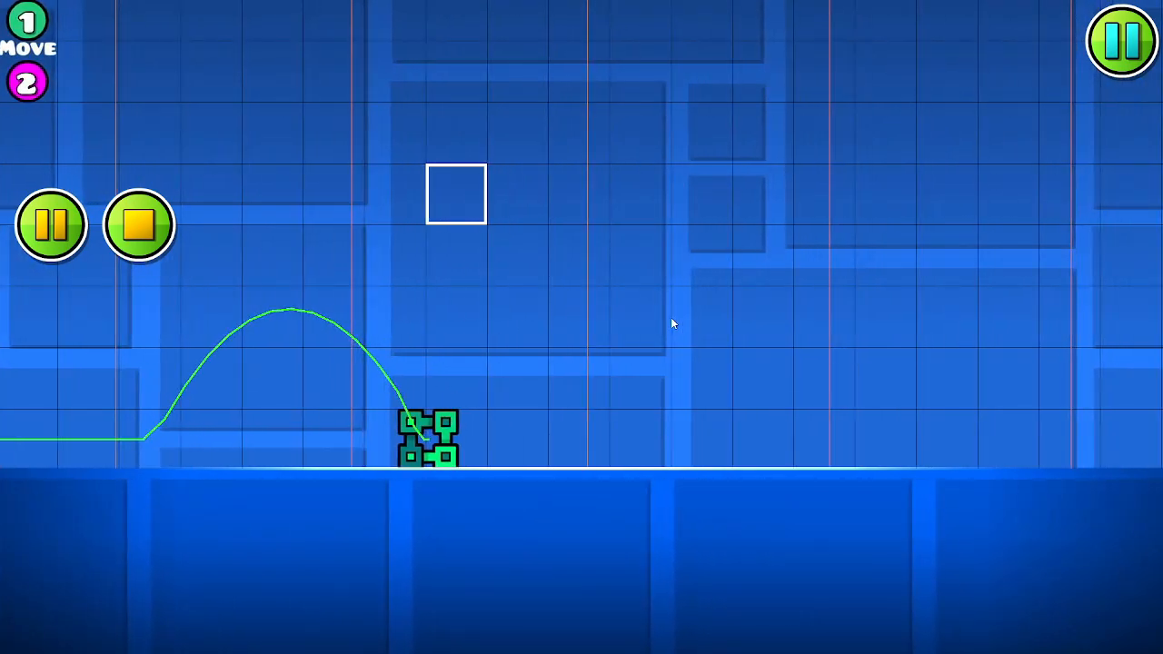
pyautogui.click(569, 260)
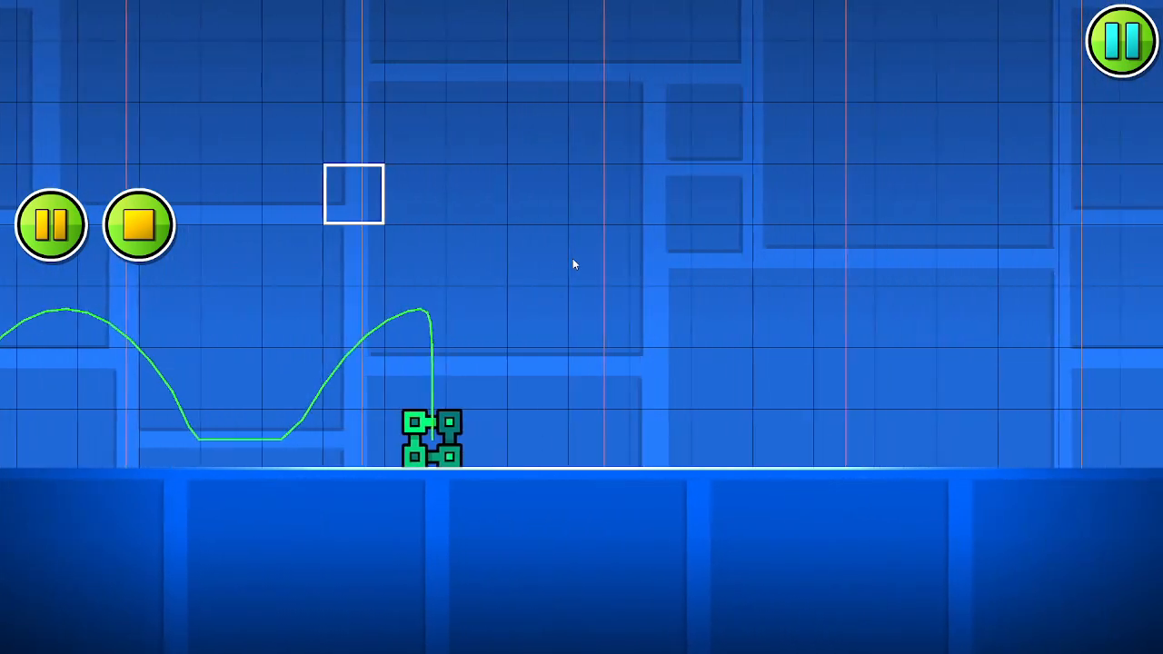
pyautogui.click(148, 231)
# - Place a Follow trigger below and to the left of the square block and open its settings
pyautogui.moveTo(483, 261); pyautogui.dragTo(792, 281)
pyautogui.click(97, 493)
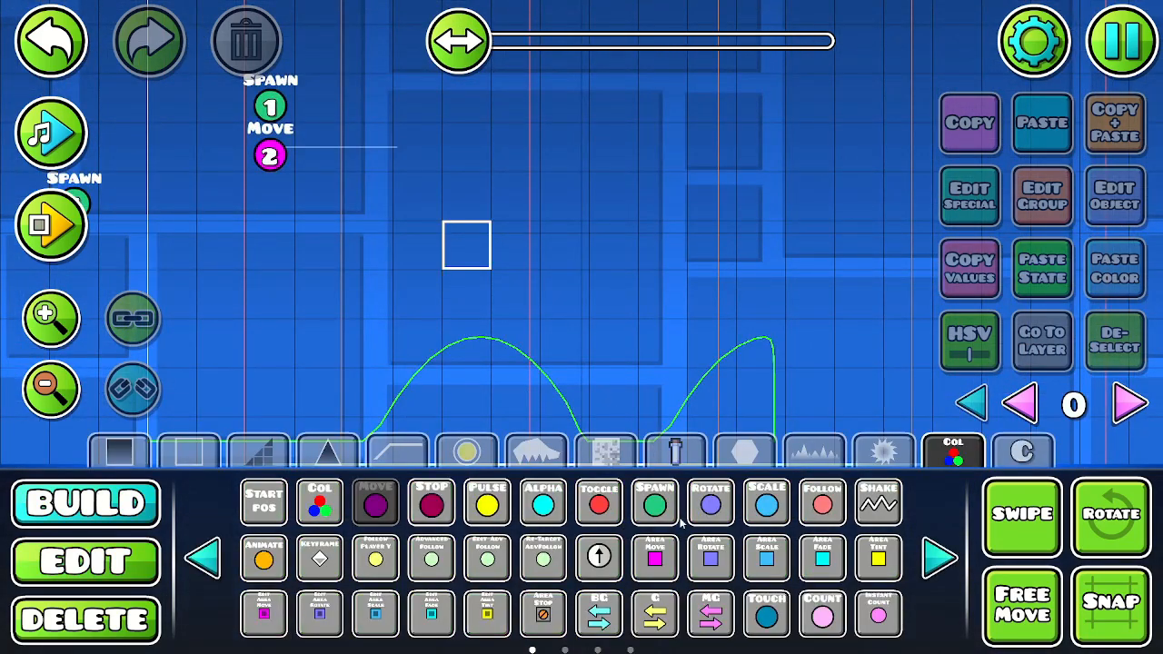
pyautogui.click(823, 506)
pyautogui.click(366, 301)
pyautogui.click(1114, 196)
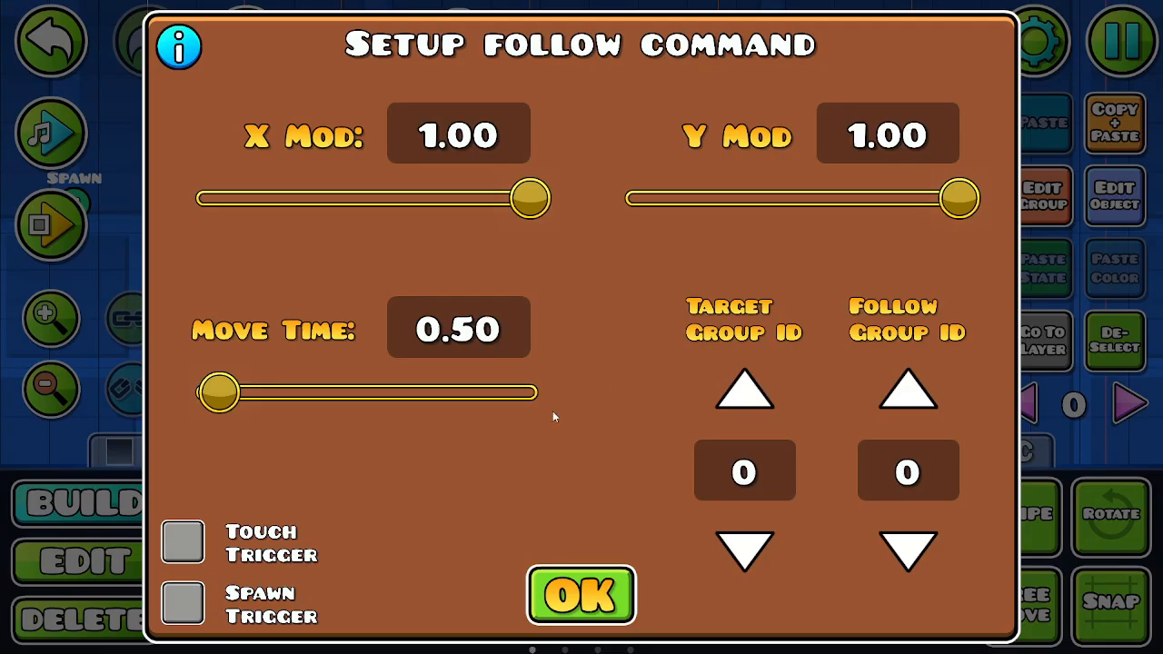
# - Set the Follow trigger's move time to 9999
pyautogui.moveTo(207, 386); pyautogui.dragTo(648, 394)
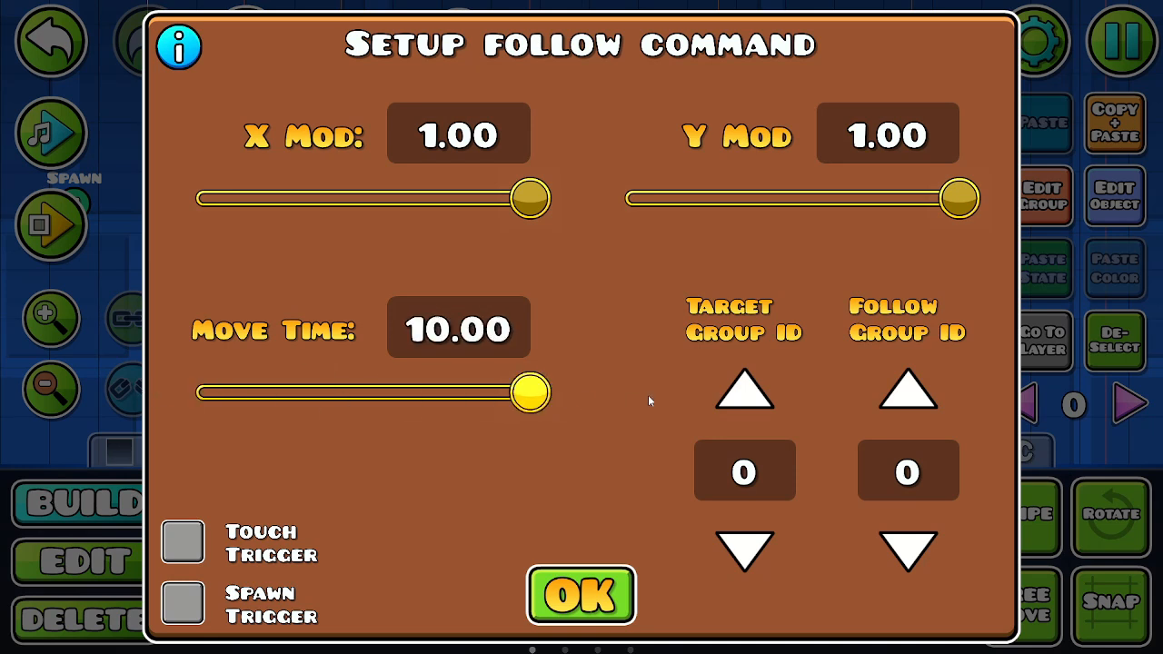
pyautogui.click(507, 347)
pyautogui.press('BackSpace')
pyautogui.press('BackSpace')
pyautogui.press('BackSpace')
pyautogui.press('BackSpace')
pyautogui.press('BackSpace')
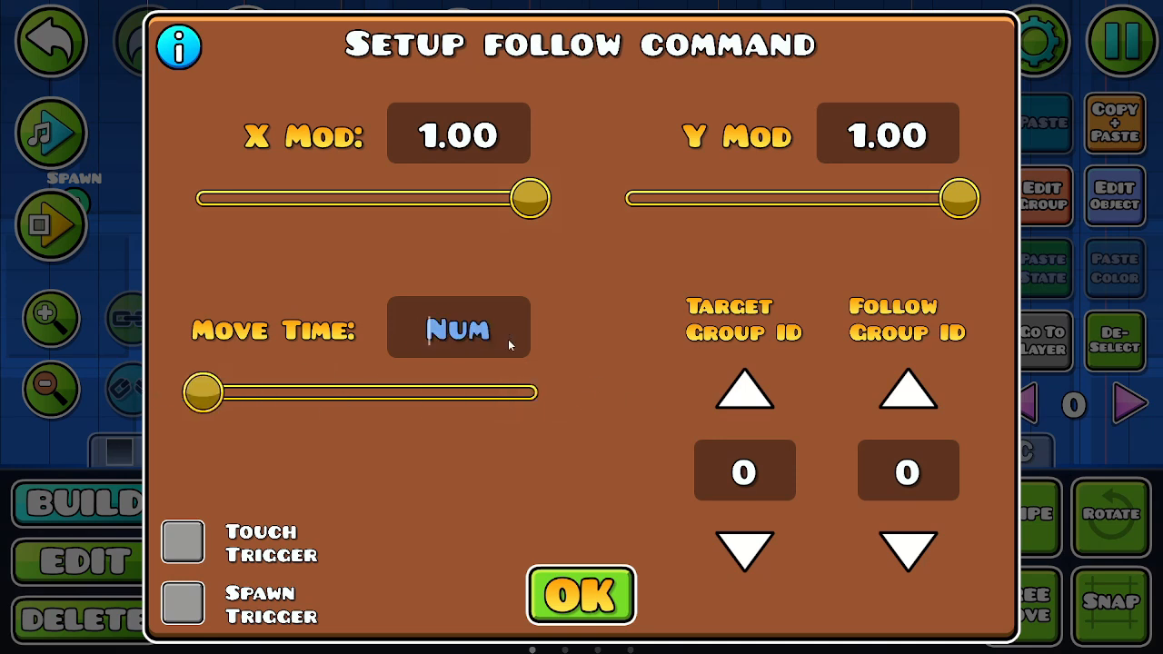
pyautogui.write('9999')
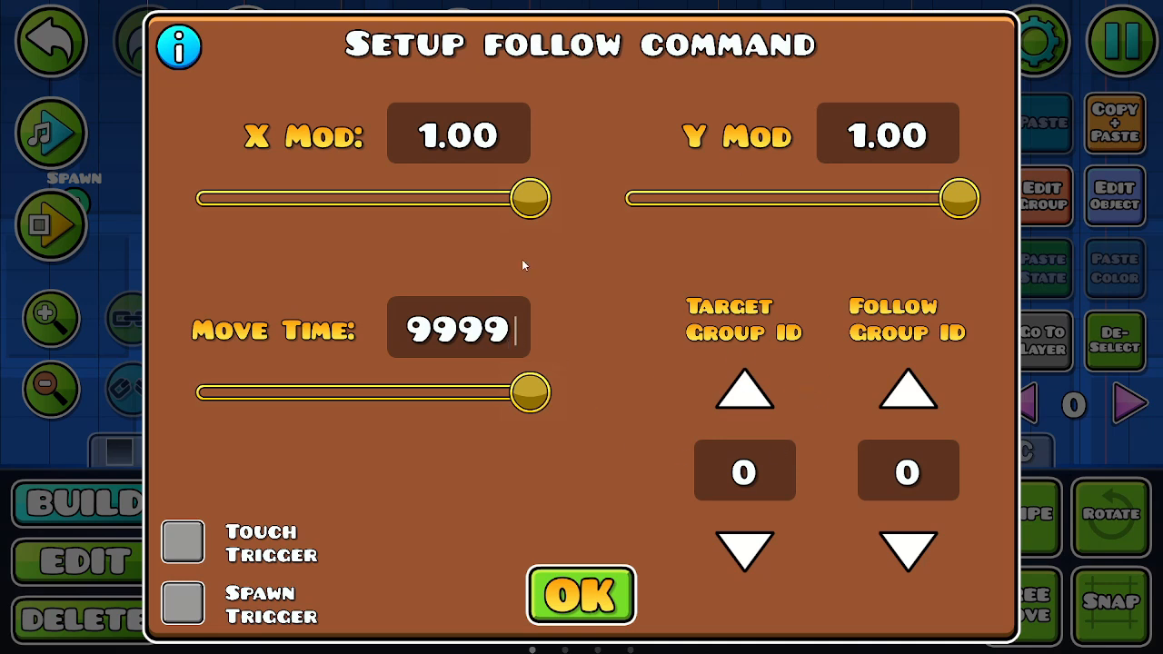
# - Replace the Follow trigger's move time, close its settings and delete the trigger
pyautogui.press('BackSpace')
pyautogui.press('BackSpace')
pyautogui.press('BackSpace')
pyautogui.press('BackSpace')
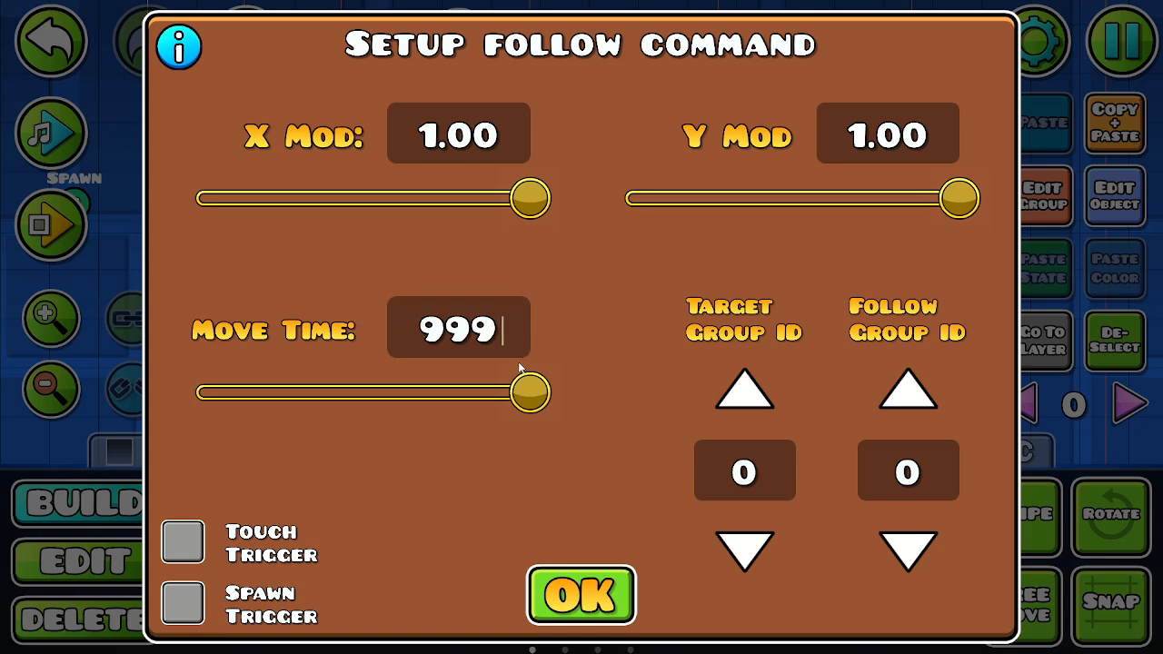
pyautogui.write('1')
pyautogui.click(567, 572)
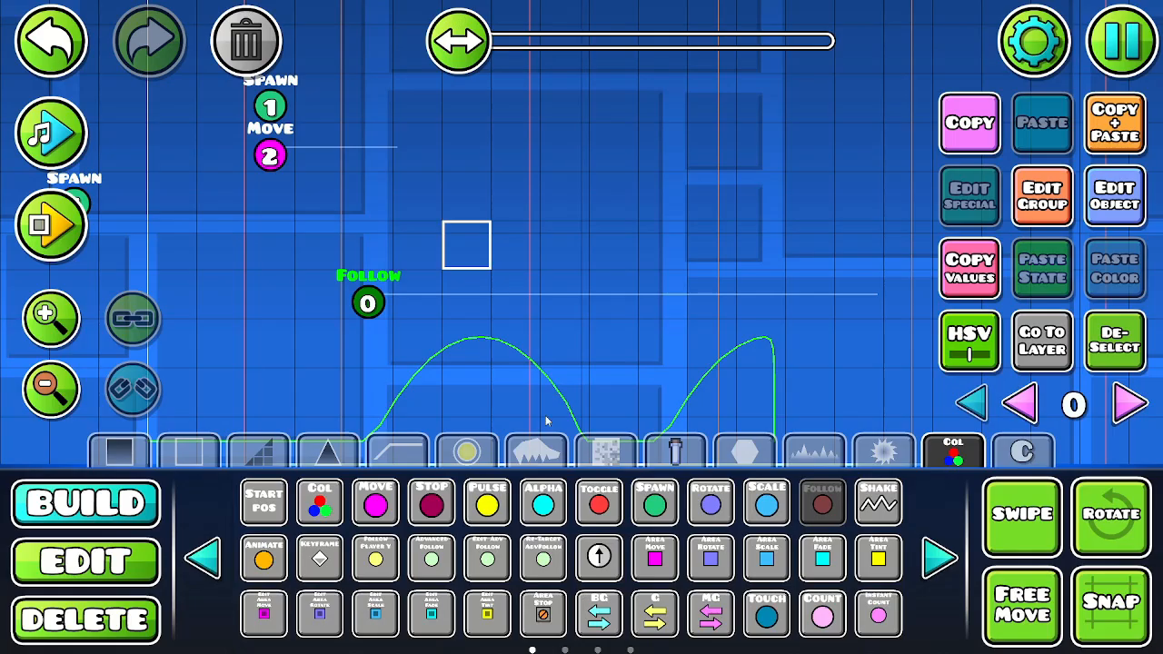
pyautogui.press('Delete')
# - Delete the outlined square block and the Move trigger, leaving the two spawn triggers
pyautogui.click(127, 556)
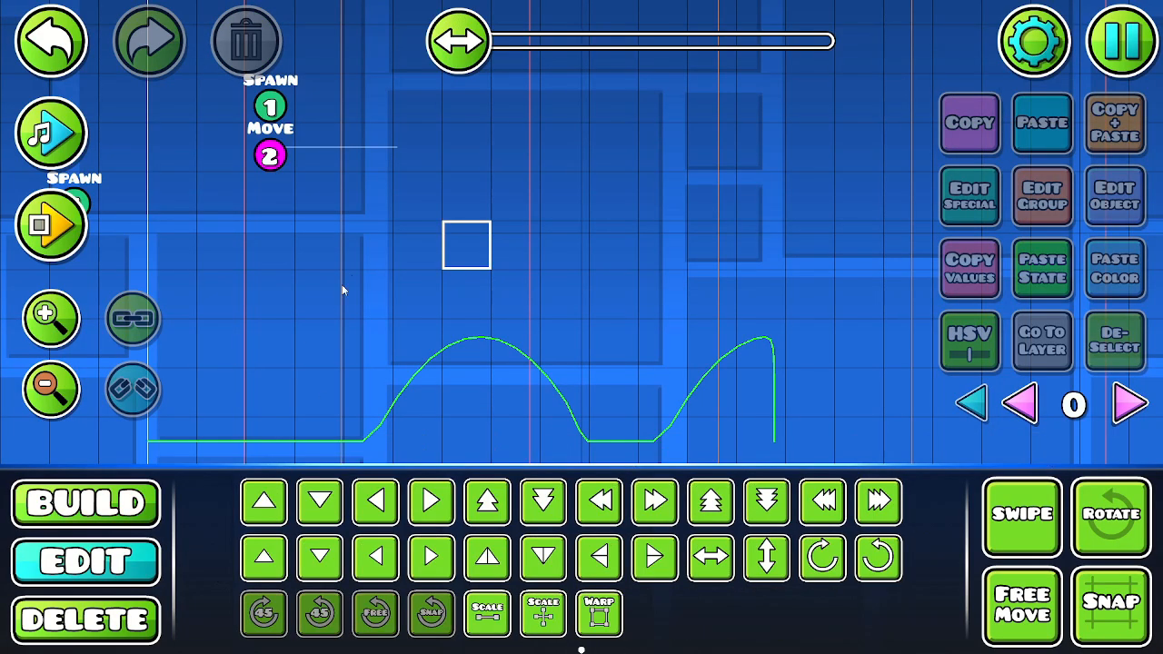
pyautogui.moveTo(391, 257); pyautogui.dragTo(525, 343)
pyautogui.click(582, 332)
pyautogui.press('Delete')
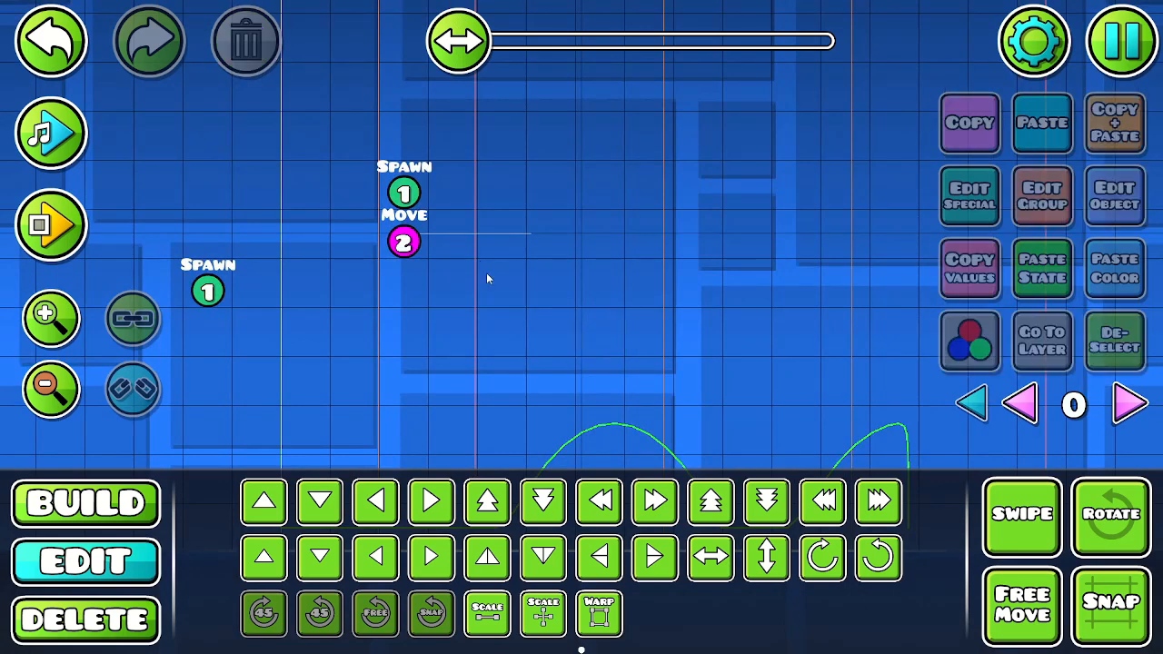
pyautogui.moveTo(387, 240); pyautogui.dragTo(462, 341)
pyautogui.click(472, 344)
pyautogui.press('Delete')
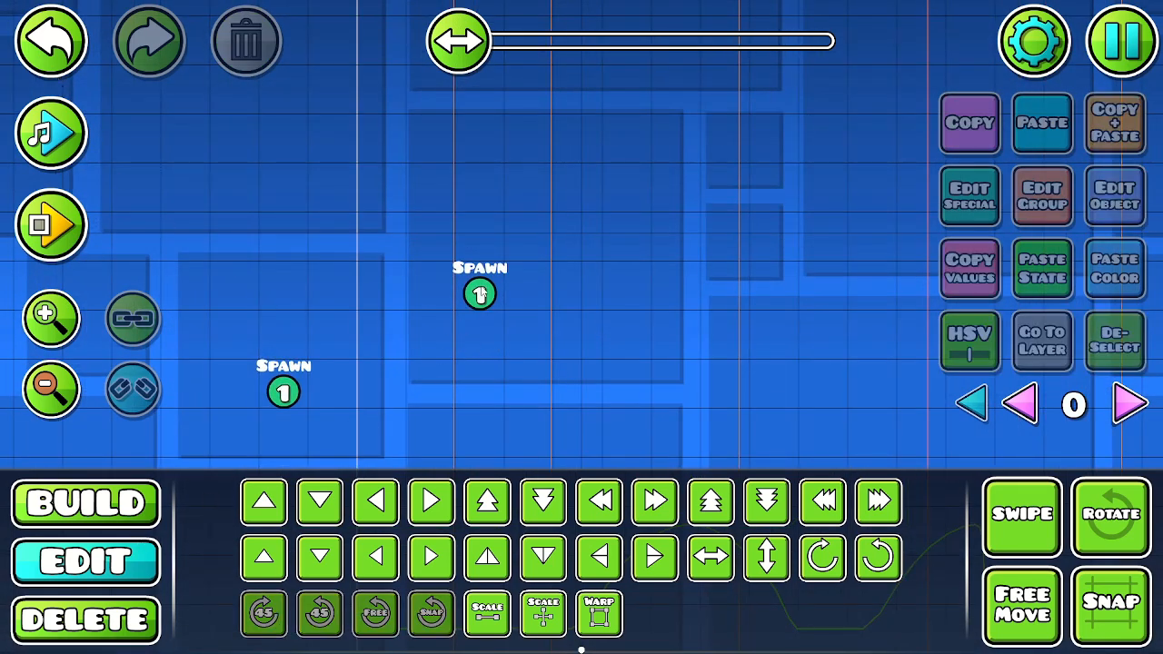
# - Check the upper spawn trigger's spawn settings and remove the trigger from group 1
pyautogui.click(479, 293)
pyautogui.moveTo(575, 327); pyautogui.dragTo(602, 302)
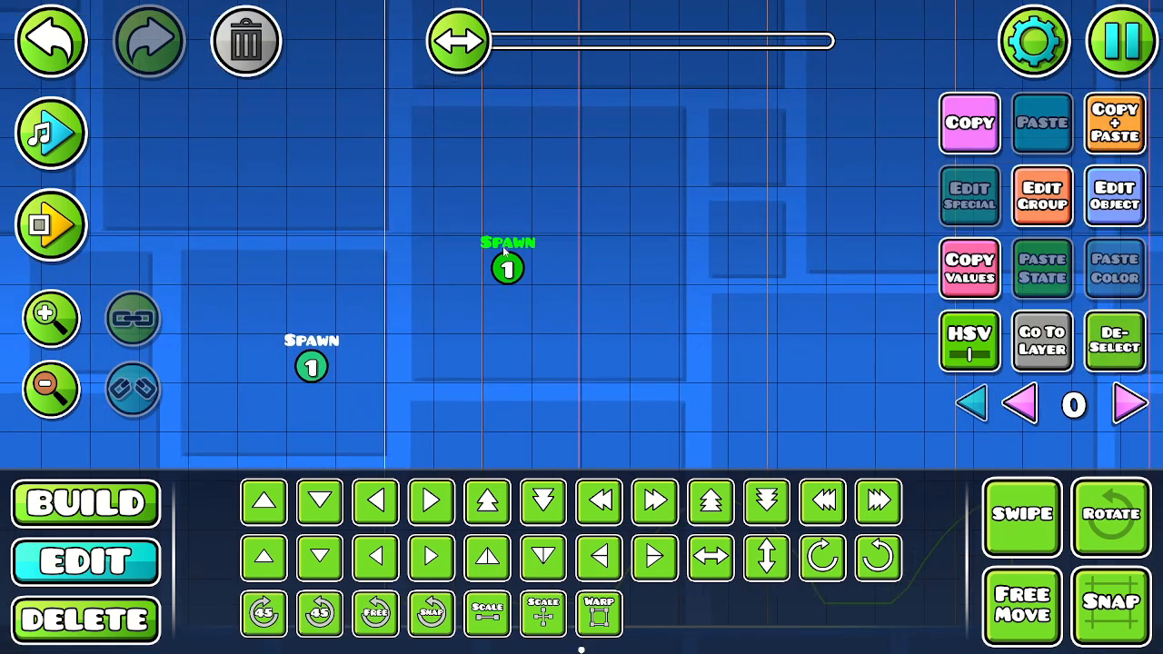
pyautogui.click(1116, 208)
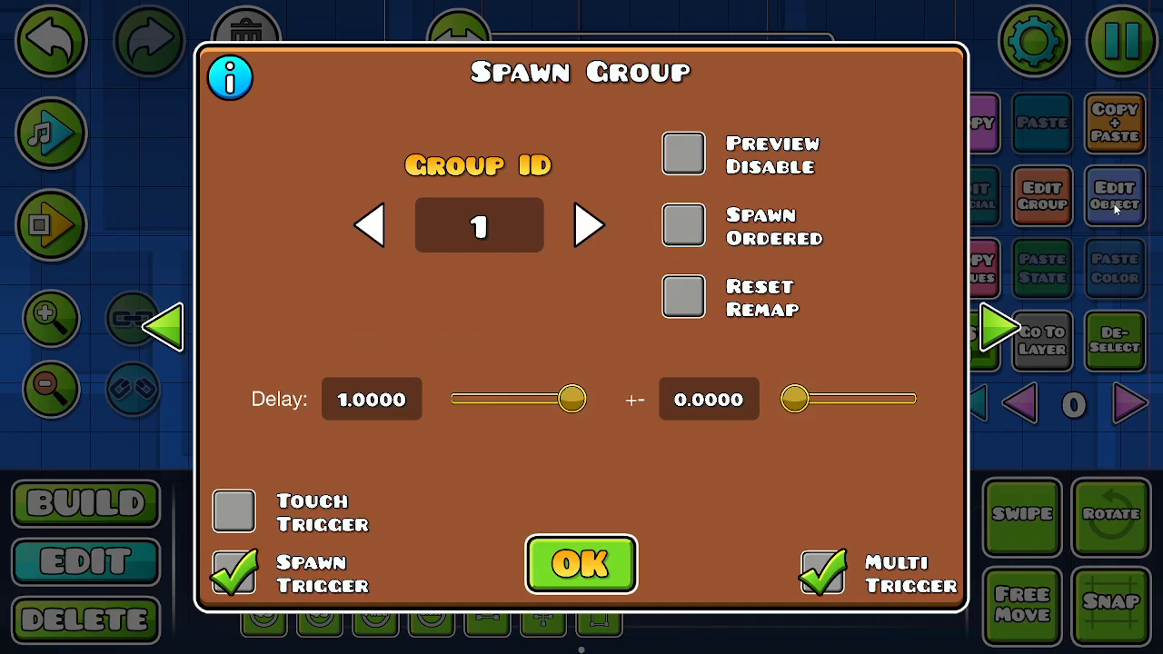
pyautogui.click(581, 563)
pyautogui.click(1043, 195)
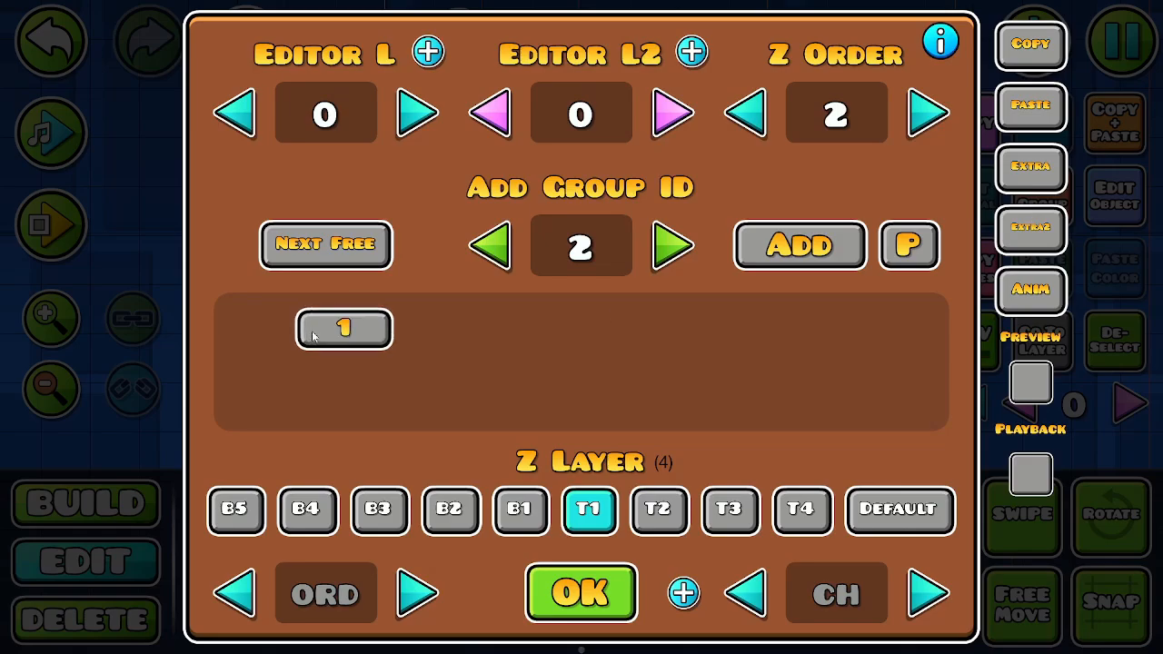
pyautogui.click(346, 329)
pyautogui.click(582, 595)
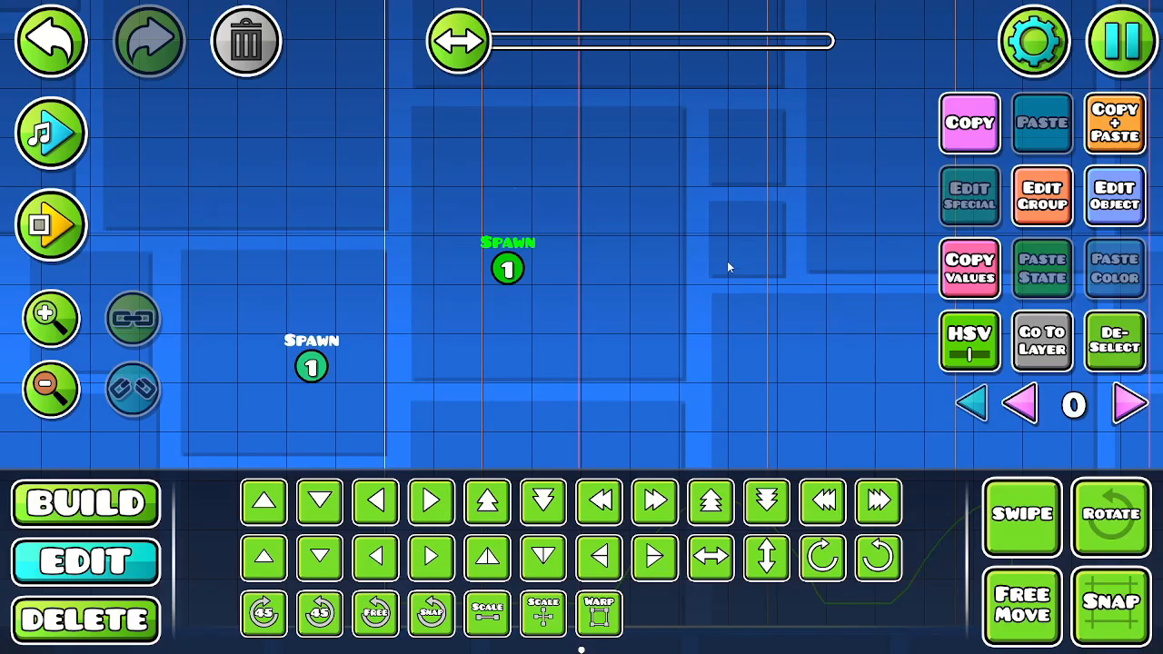
# - Duplicate the upper spawn trigger and place the copy one grid cell to its right
pyautogui.click(1116, 143)
pyautogui.press('d')
pyautogui.press('s')
pyautogui.press('w')
pyautogui.moveTo(668, 236); pyautogui.dragTo(454, 211)
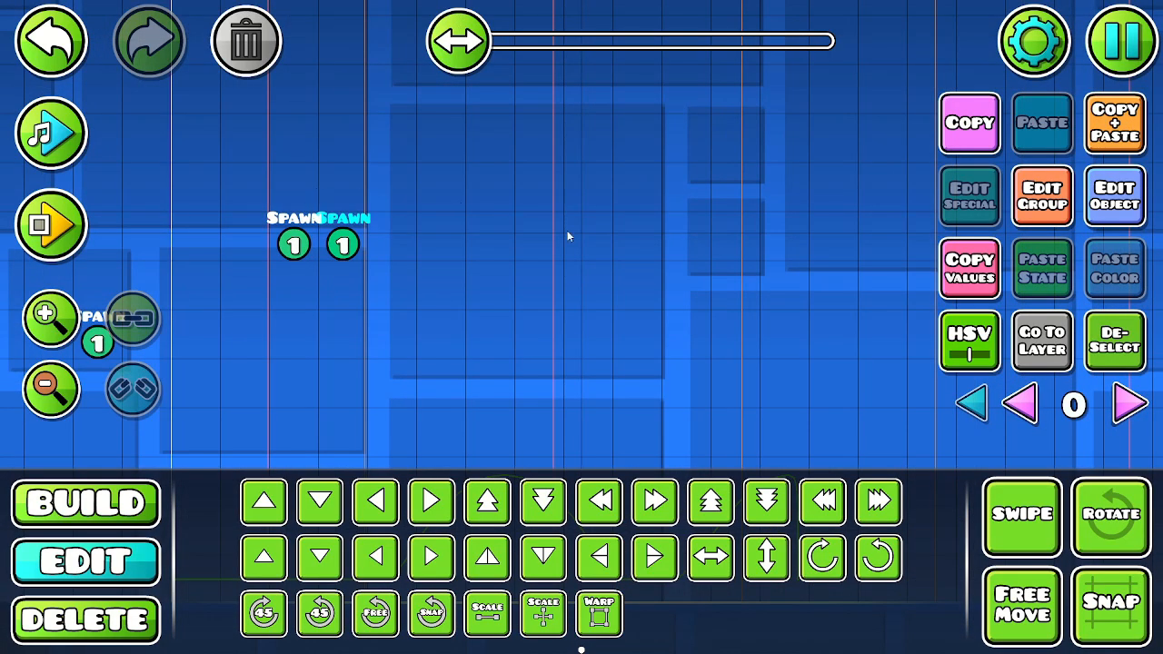
pyautogui.press('s')
pyautogui.press('w')
# - Add two more spawn trigger copies, each one grid cell further right, to form a row of four
pyautogui.click(1122, 125)
pyautogui.press('s')
pyautogui.press('d')
pyautogui.press('w')
pyautogui.click(1122, 125)
pyautogui.press('s')
pyautogui.press('d')
pyautogui.press('w')
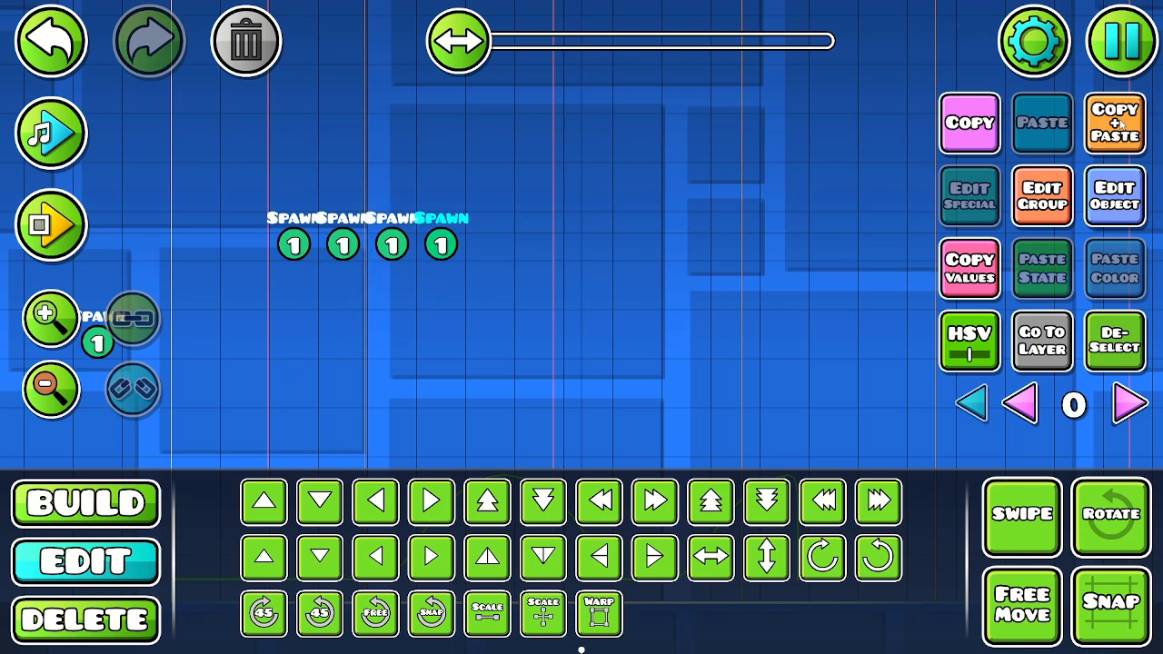
# - Extend the row to six spawn triggers with two more copies, each one grid cell further right, and deselect
pyautogui.click(1122, 123)
pyautogui.press('s')
pyautogui.press('d')
pyautogui.press('w')
pyautogui.click(1120, 122)
pyautogui.press('s')
pyautogui.press('d')
pyautogui.press('w')
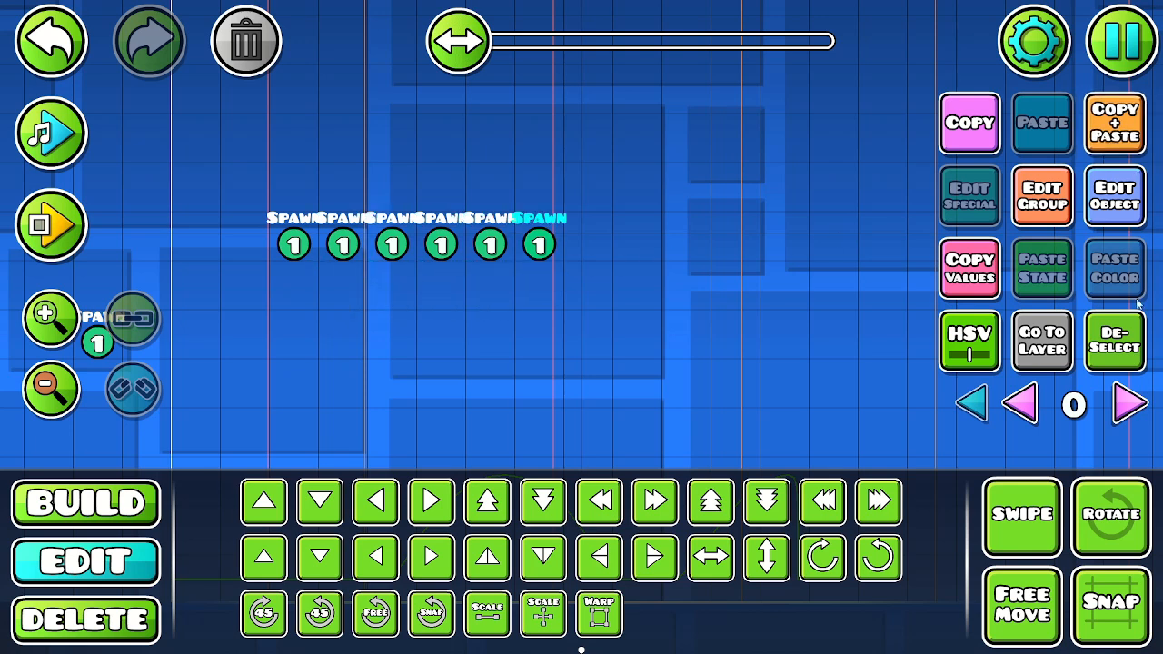
pyautogui.click(1124, 339)
# - Set the target group ID of the second spawn trigger in the row to 2
pyautogui.moveTo(661, 310); pyautogui.dragTo(881, 331)
pyautogui.click(534, 237)
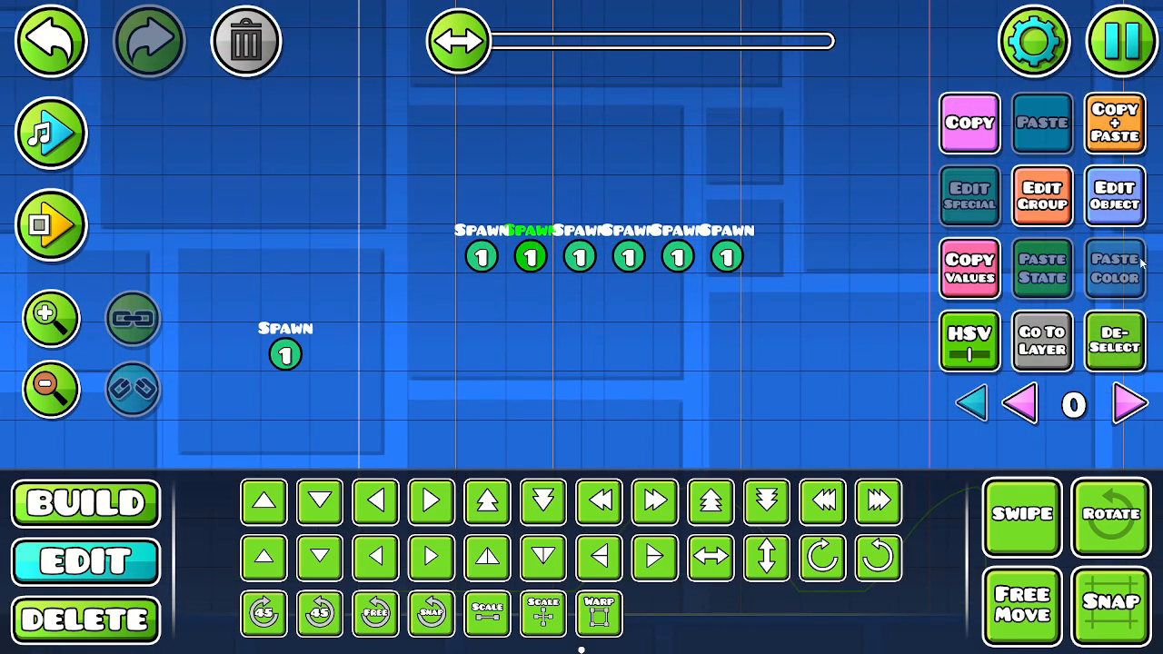
pyautogui.click(969, 195)
pyautogui.click(590, 224)
pyautogui.click(581, 561)
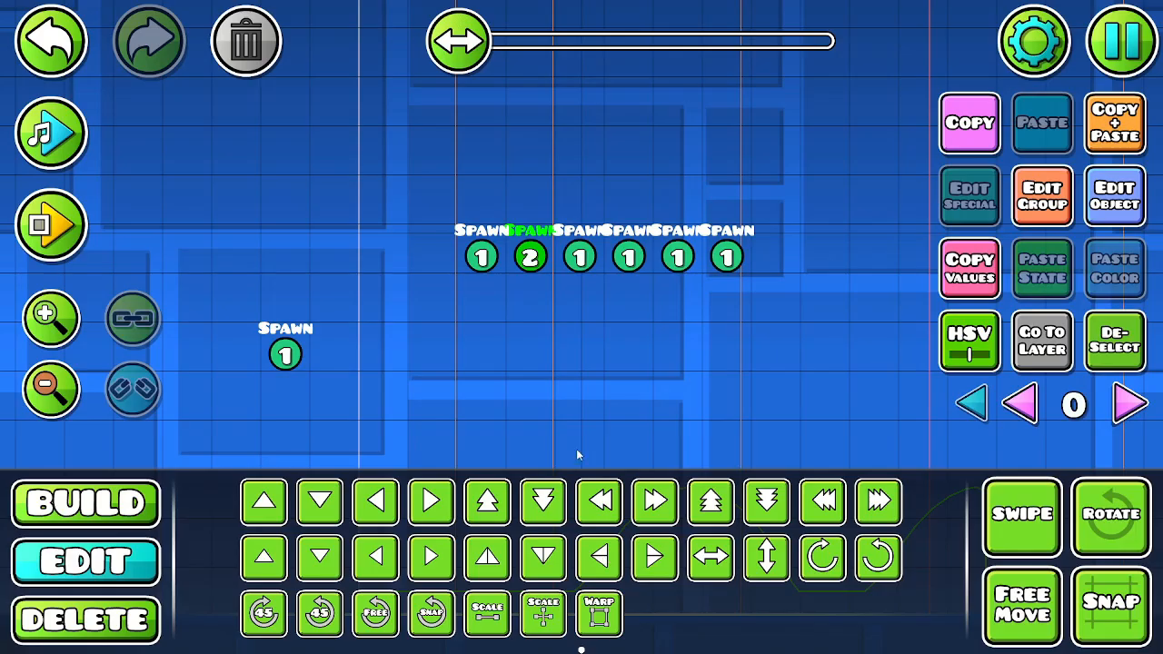
# - Set the target group ID of the third spawn trigger in the row to 3
pyautogui.click(591, 258)
pyautogui.click(1027, 199)
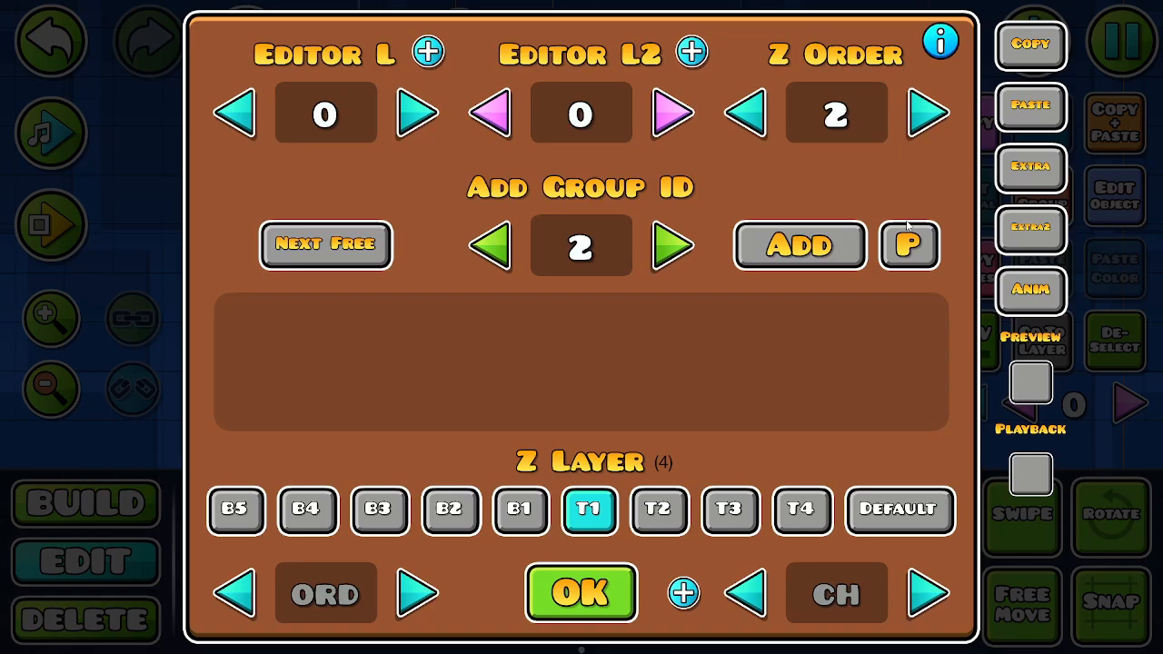
pyautogui.click(680, 247)
pyautogui.click(607, 572)
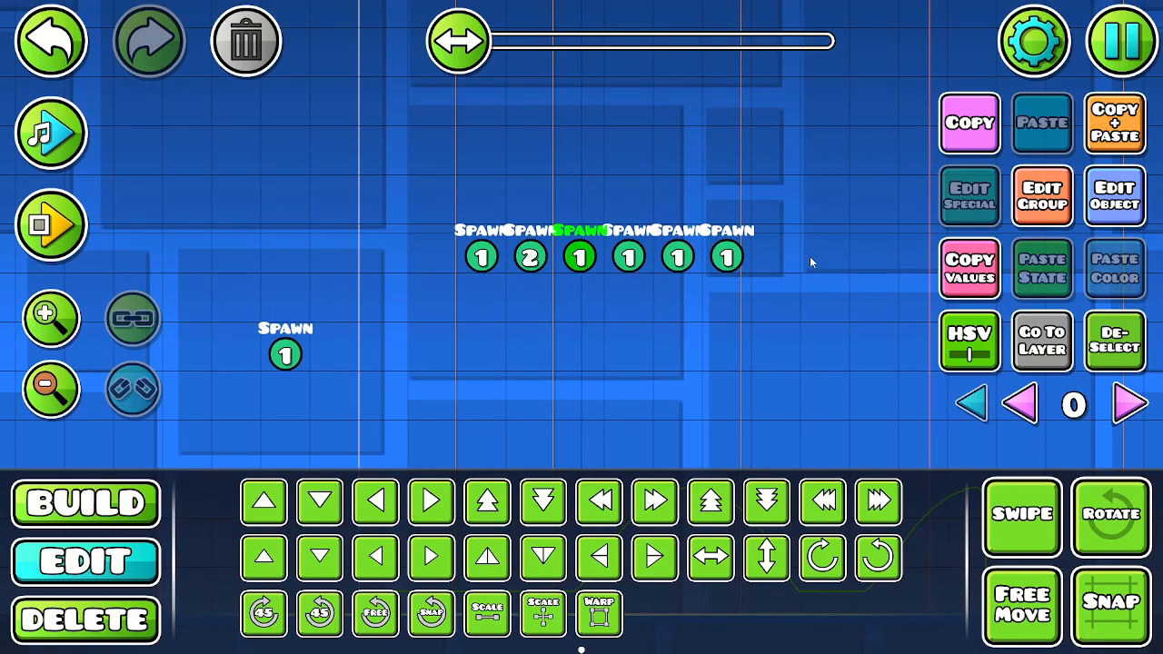
pyautogui.click(1106, 209)
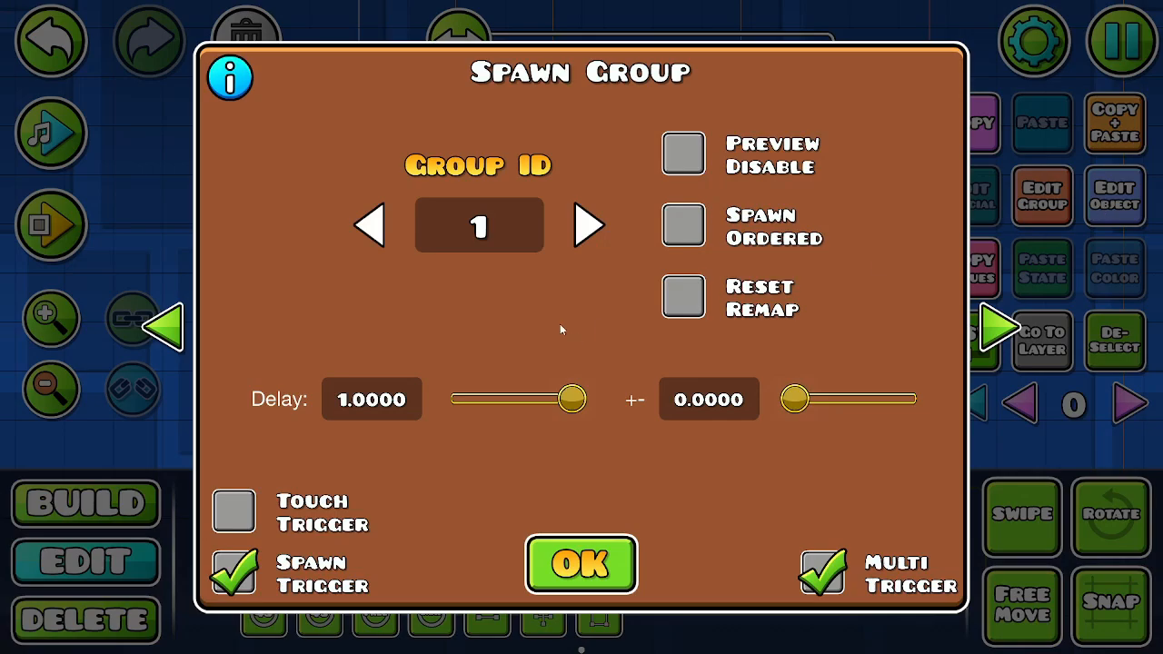
pyautogui.click(585, 238)
pyautogui.click(585, 238)
pyautogui.click(602, 551)
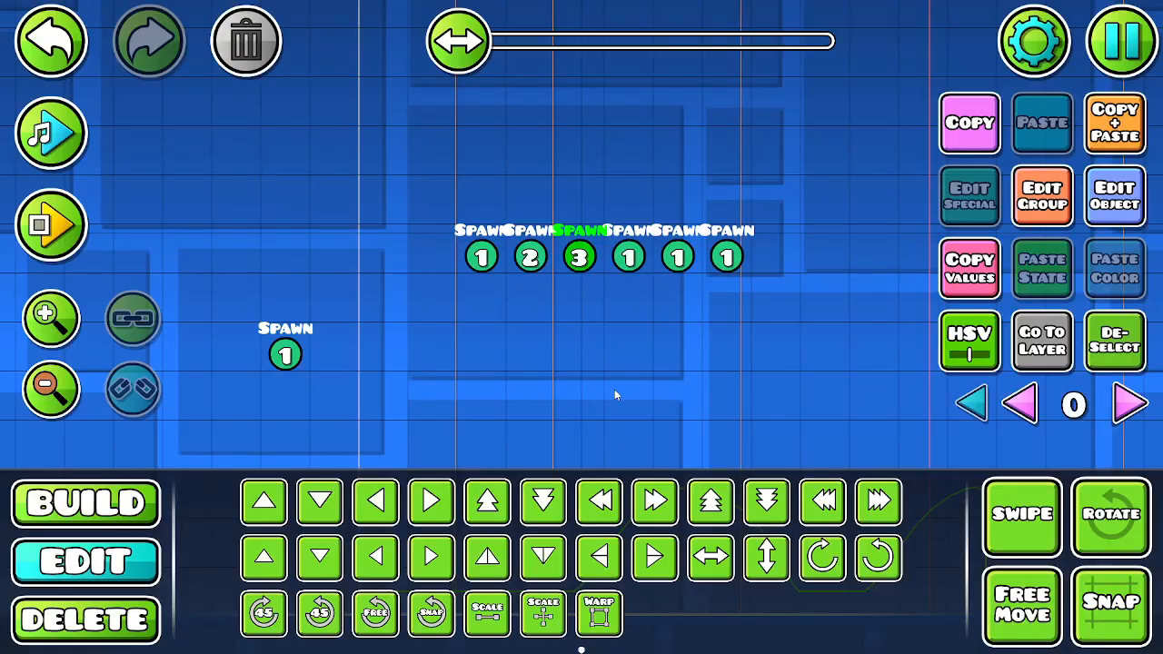
# - Set the target group ID of the fourth spawn trigger in the row to 4
pyautogui.click(628, 257)
pyautogui.click(1114, 196)
pyautogui.click(588, 226)
pyautogui.click(589, 225)
pyautogui.click(589, 225)
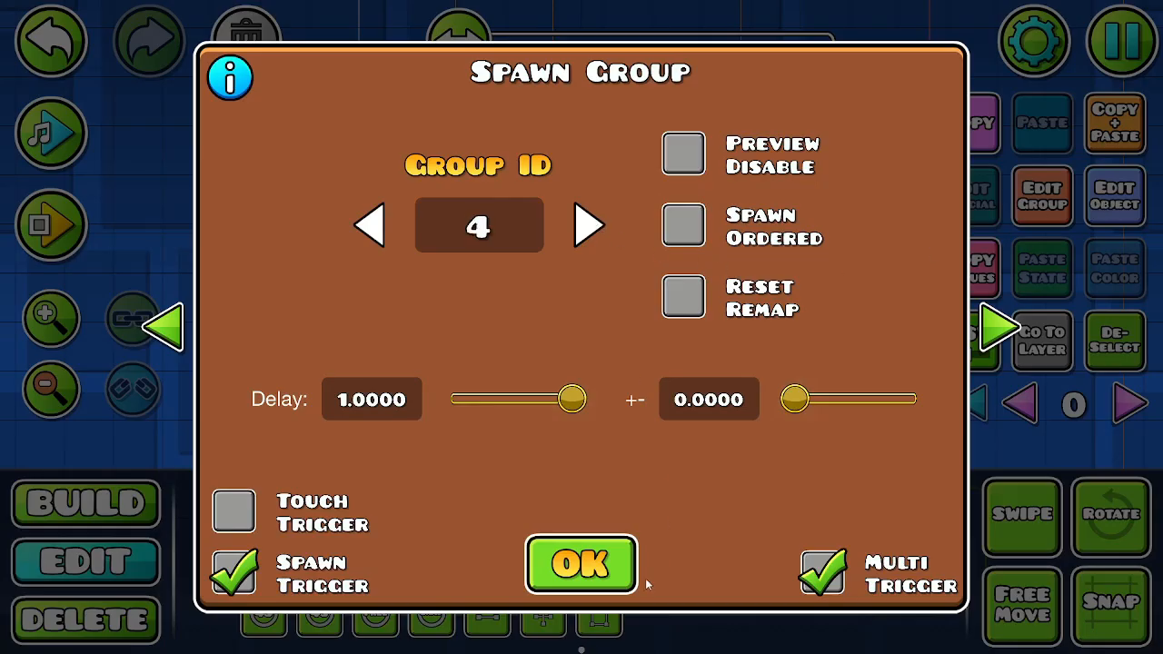
pyautogui.click(632, 580)
# - Set the target group ID of the fifth spawn trigger in the row to 5
pyautogui.click(679, 257)
pyautogui.click(1114, 195)
pyautogui.click(589, 226)
pyautogui.click(589, 226)
pyautogui.click(589, 226)
pyautogui.click(588, 225)
pyautogui.click(582, 563)
# - Set the target group ID of the sixth spawn trigger in the row to 6 and deselect it
pyautogui.click(727, 257)
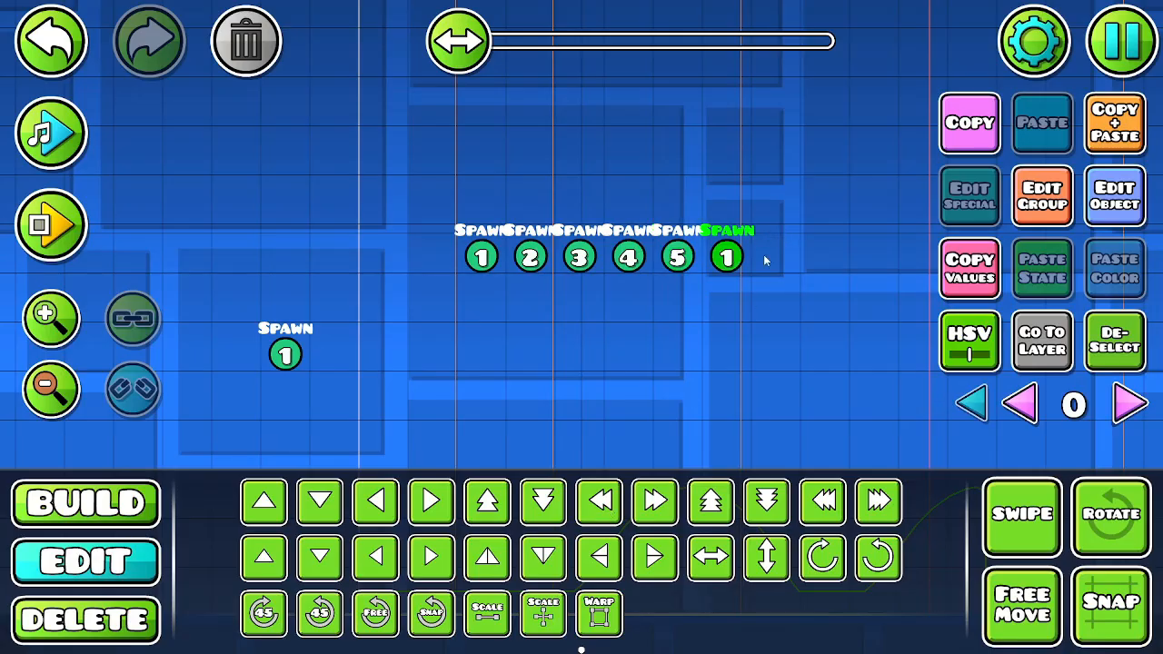
pyautogui.click(1113, 195)
pyautogui.click(589, 225)
pyautogui.click(589, 226)
pyautogui.click(588, 225)
pyautogui.click(589, 225)
pyautogui.click(588, 225)
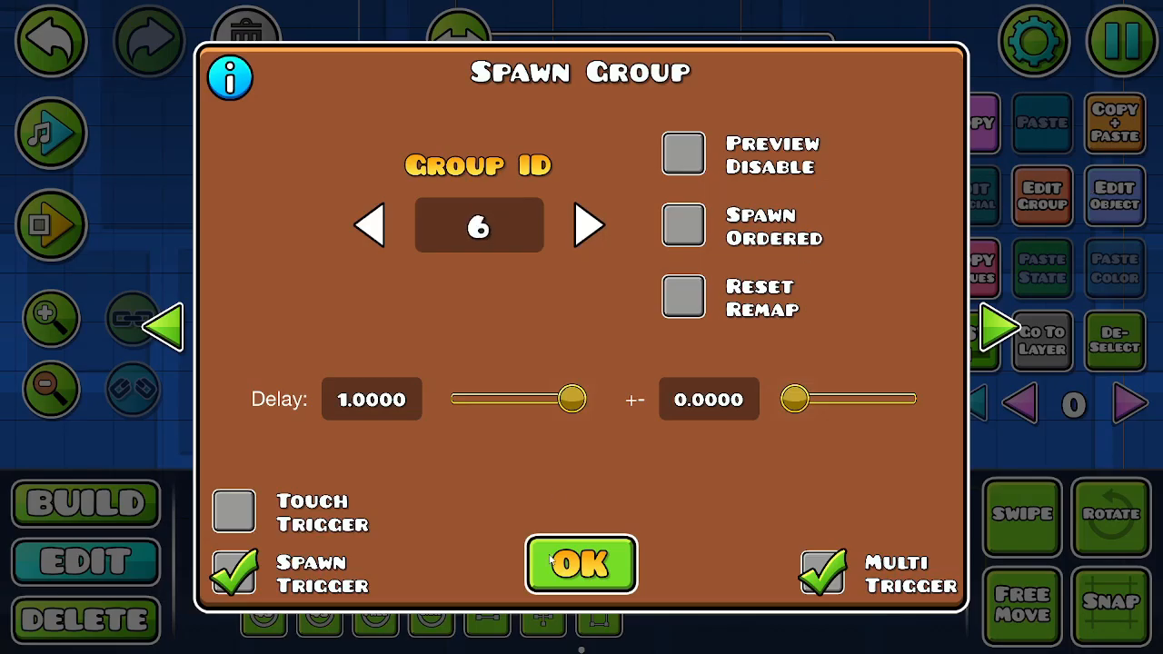
pyautogui.click(582, 563)
pyautogui.moveTo(821, 335); pyautogui.dragTo(819, 466)
pyautogui.click(1108, 335)
# - Delete the lone spawn trigger below the row, keeping only the row of six
pyautogui.moveTo(560, 281); pyautogui.dragTo(586, 339)
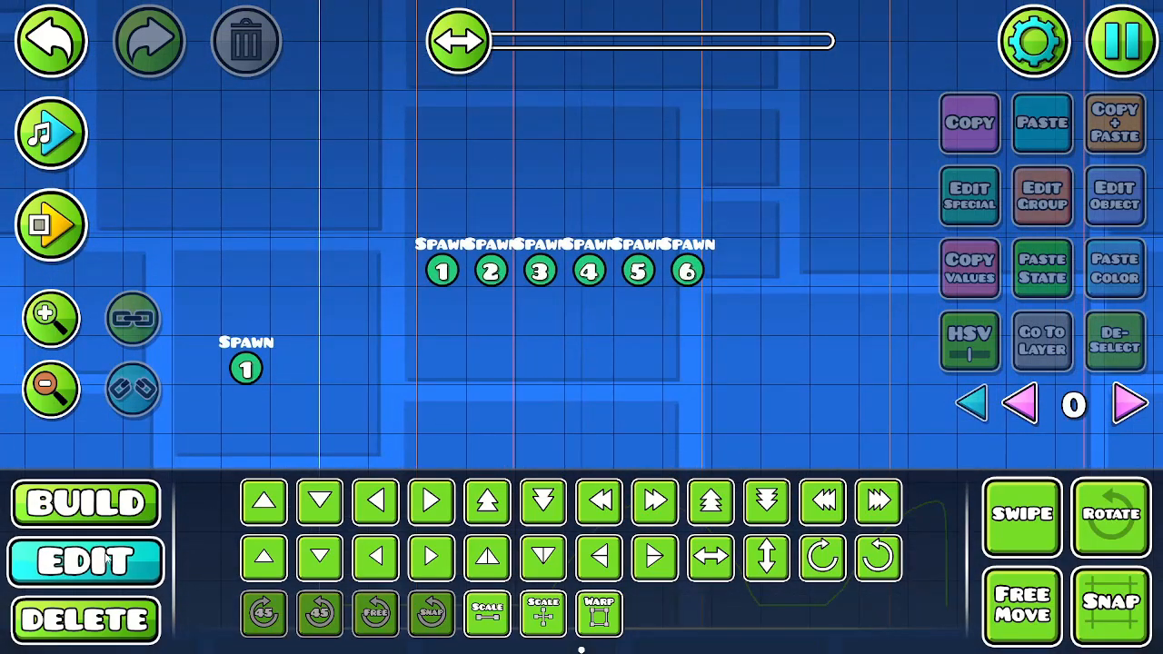
pyautogui.moveTo(425, 301)
pyautogui.mouseDown()
pyautogui.moveTo(461, 234)
pyautogui.moveTo(429, 286)
pyautogui.mouseUp()
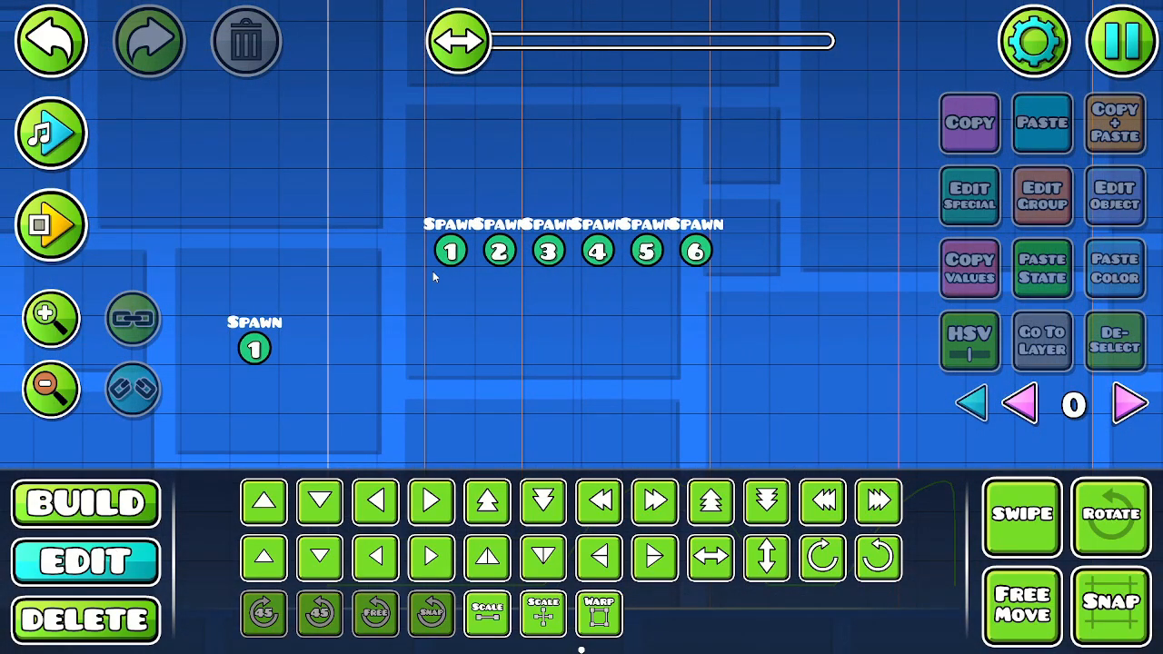
pyautogui.click(256, 345)
pyautogui.press('Delete')
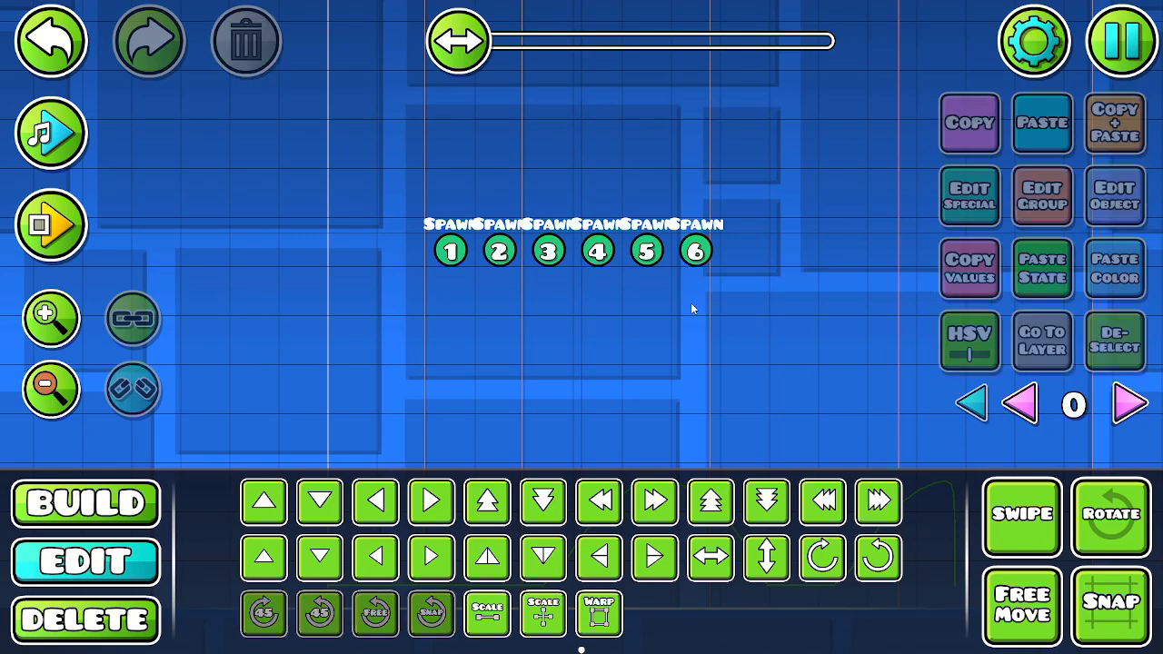
pyautogui.moveTo(547, 306)
pyautogui.mouseDown()
pyautogui.moveTo(567, 244)
pyautogui.moveTo(538, 300)
pyautogui.mouseUp()
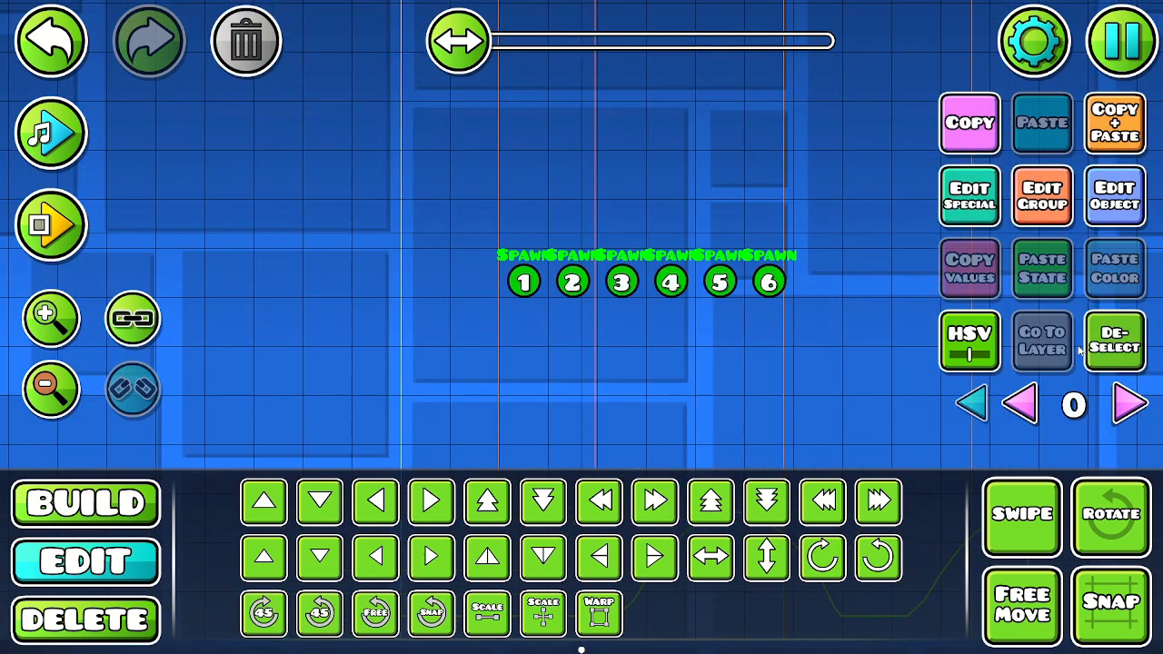
pyautogui.moveTo(715, 357); pyautogui.dragTo(600, 366)
pyautogui.click(1092, 354)
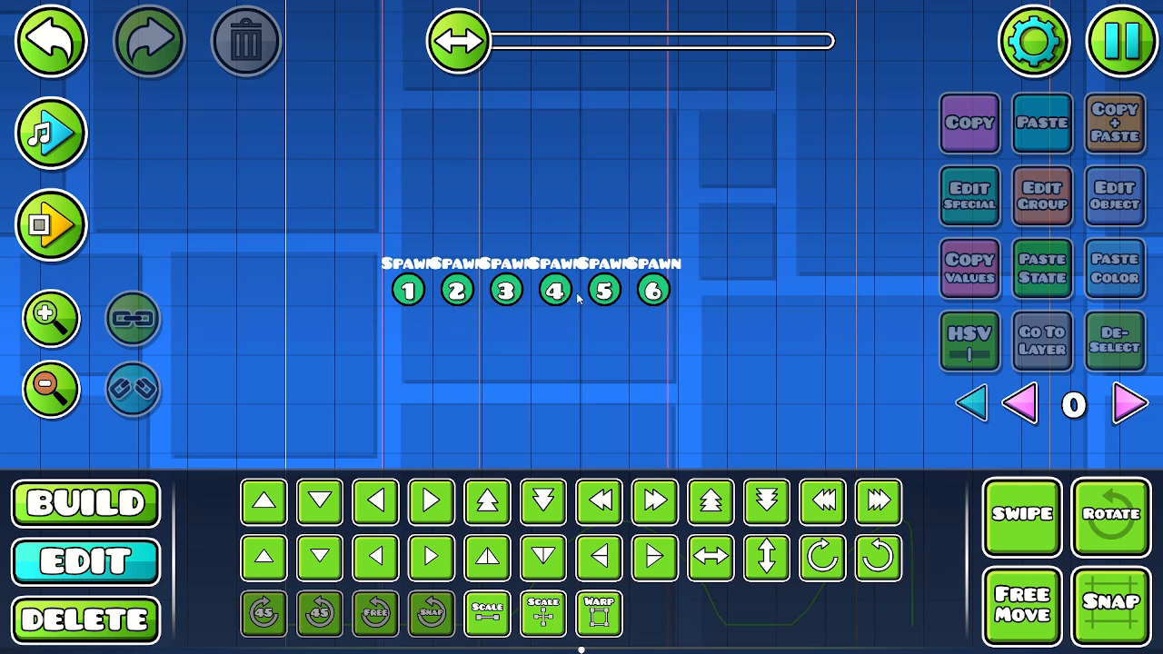
pyautogui.moveTo(564, 333); pyautogui.dragTo(573, 361)
pyautogui.click(418, 320)
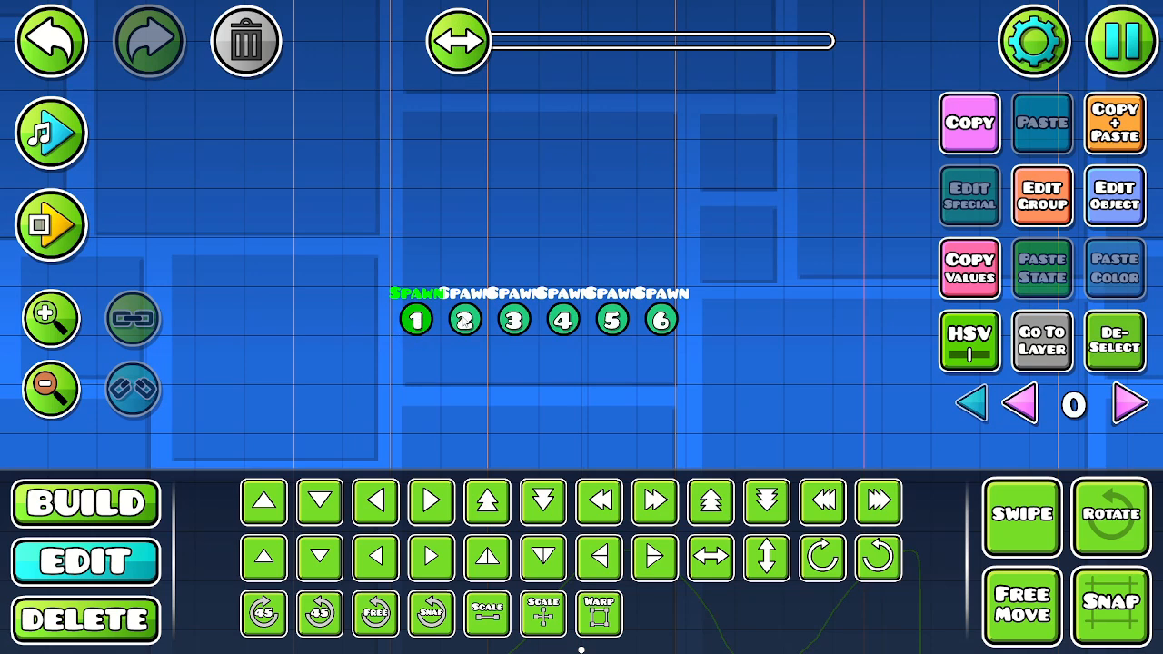
pyautogui.click(469, 327)
pyautogui.click(1093, 346)
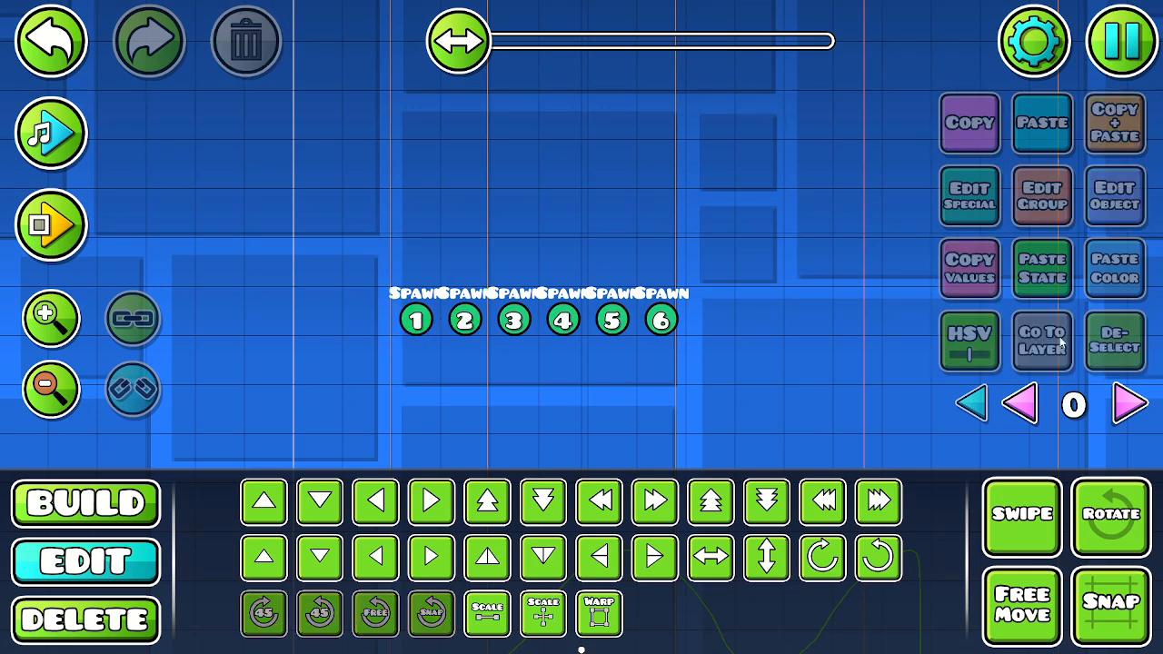
# - Select all six spawn triggers and check which groups they belong to
pyautogui.keyDown('shift'); pyautogui.moveTo(716, 227); pyautogui.dragTo(298, 357); pyautogui.keyUp('shift')
pyautogui.click(1034, 211)
pyautogui.click(619, 591)
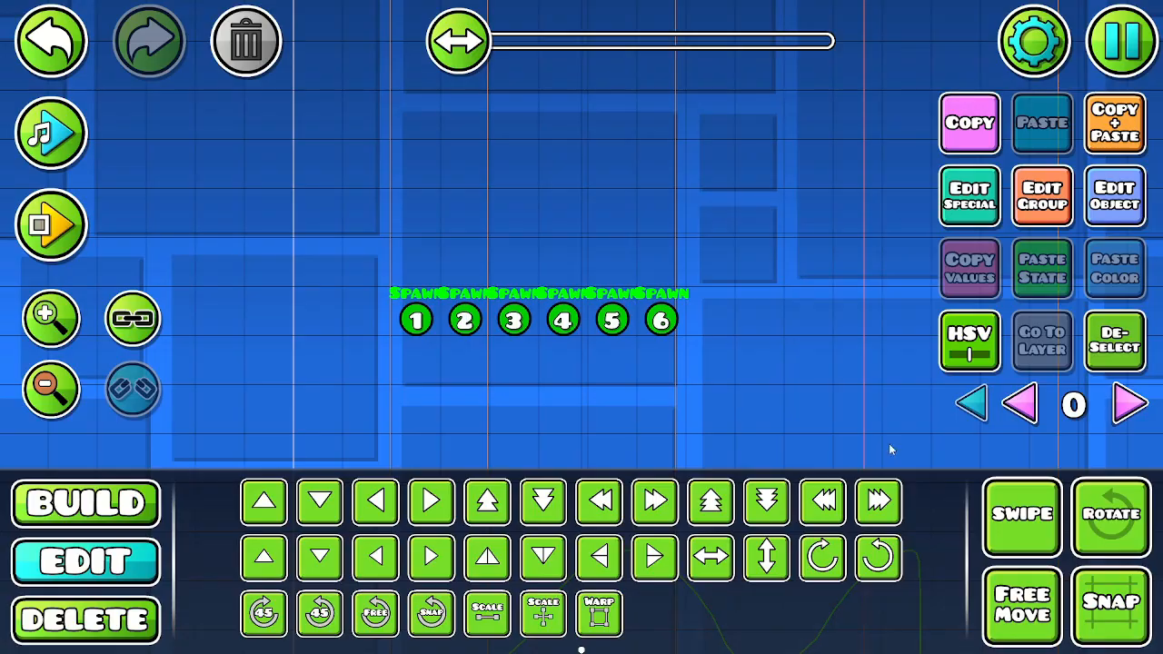
# - Add the second spawn trigger in the row to group 1
pyautogui.click(465, 318)
pyautogui.click(1042, 195)
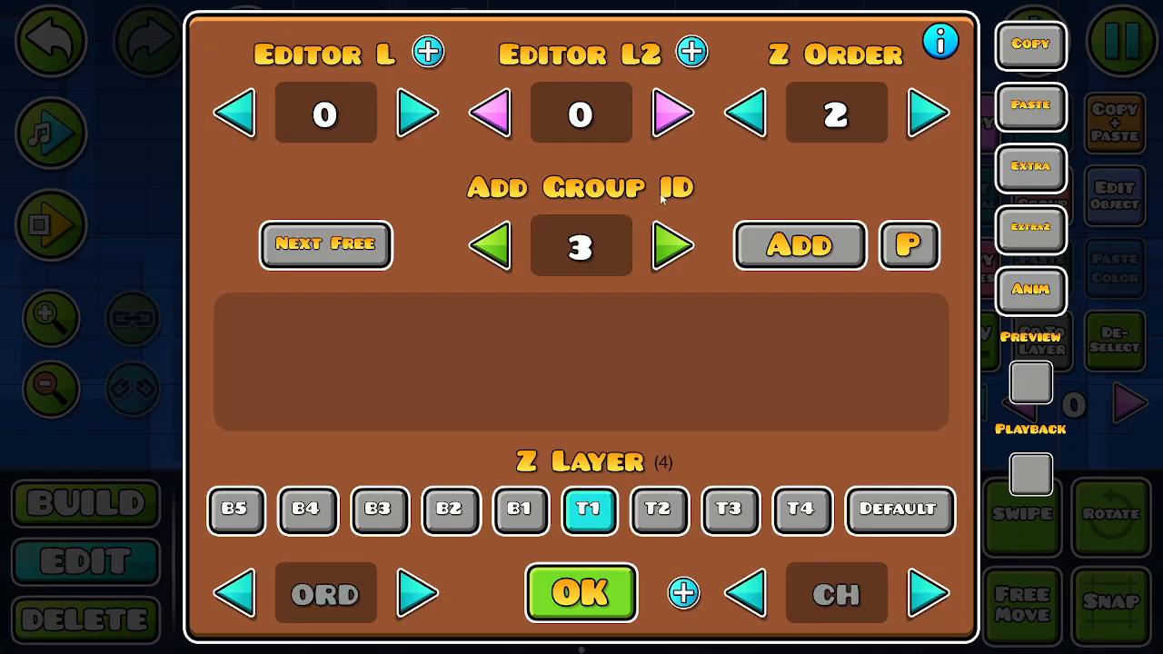
pyautogui.click(520, 243)
pyautogui.click(520, 243)
pyautogui.click(799, 245)
pyautogui.click(627, 591)
# - Add the third spawn trigger in the row to group 2
pyautogui.click(529, 323)
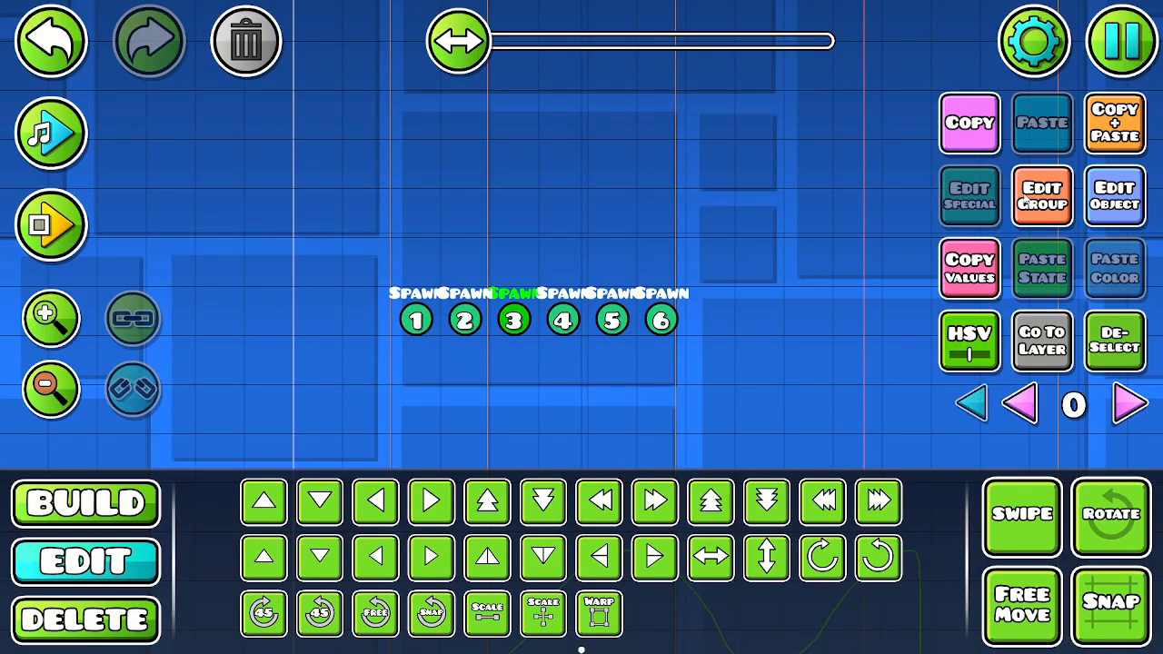
pyautogui.click(1042, 195)
pyautogui.click(672, 245)
pyautogui.click(799, 246)
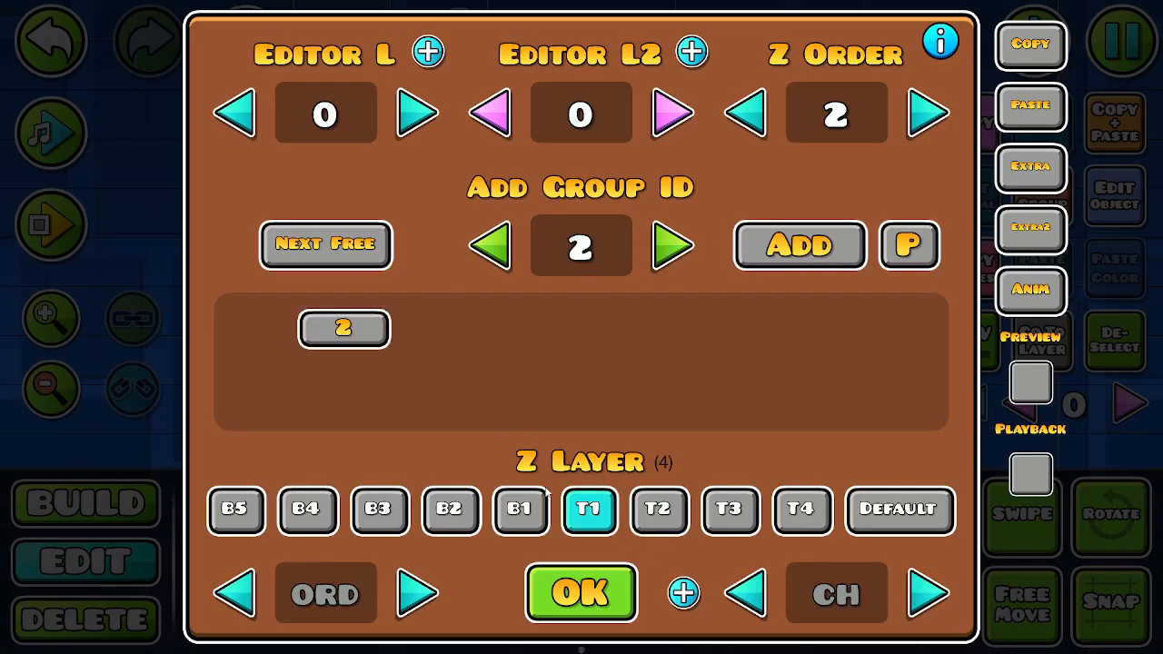
pyautogui.click(581, 592)
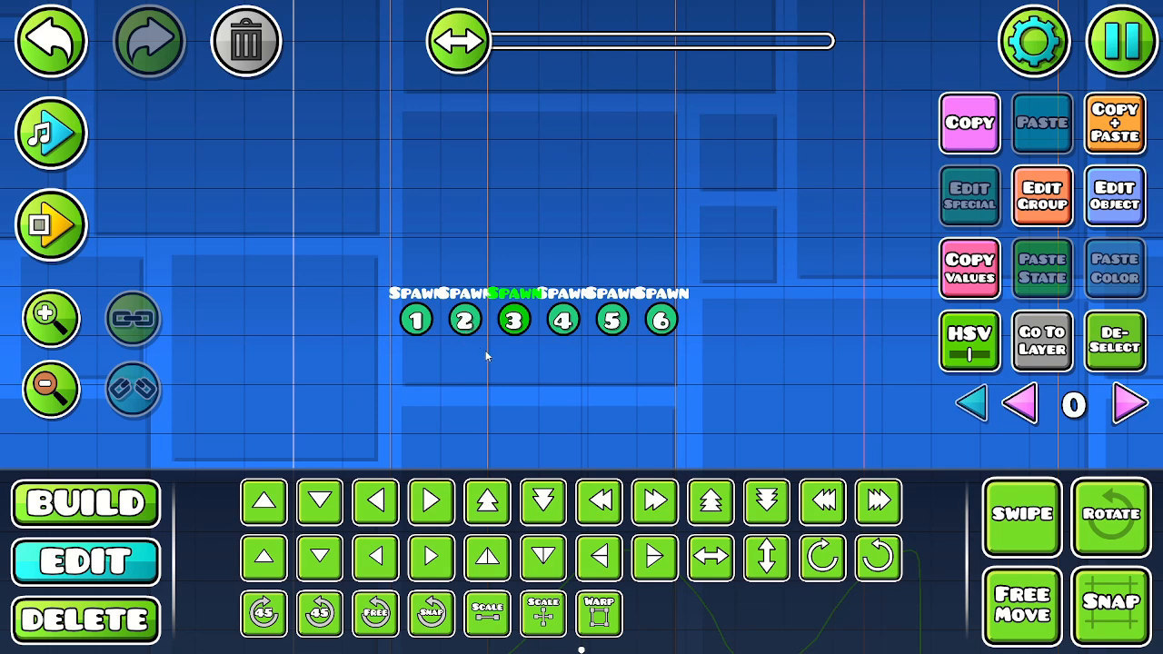
# - Move the third spawn trigger up one grid cell and back down, and review its group settings
pyautogui.press('w')
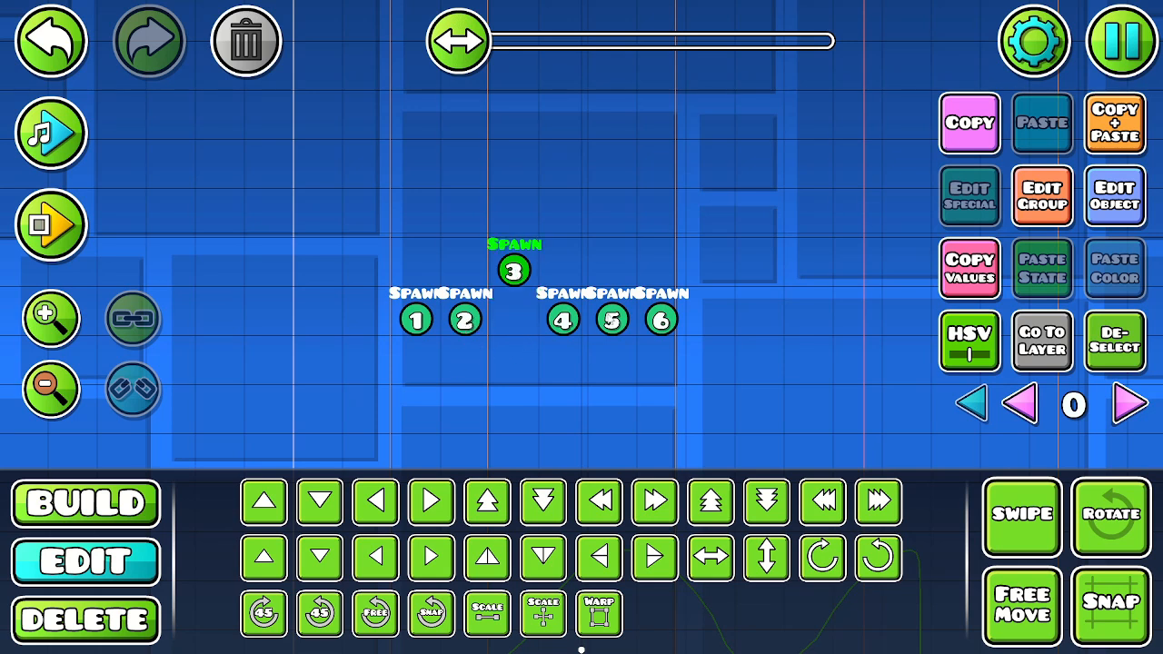
pyautogui.press('s')
pyautogui.click(1015, 221)
pyautogui.click(564, 591)
# - Add the fourth spawn trigger in the row to group 3
pyautogui.click(562, 320)
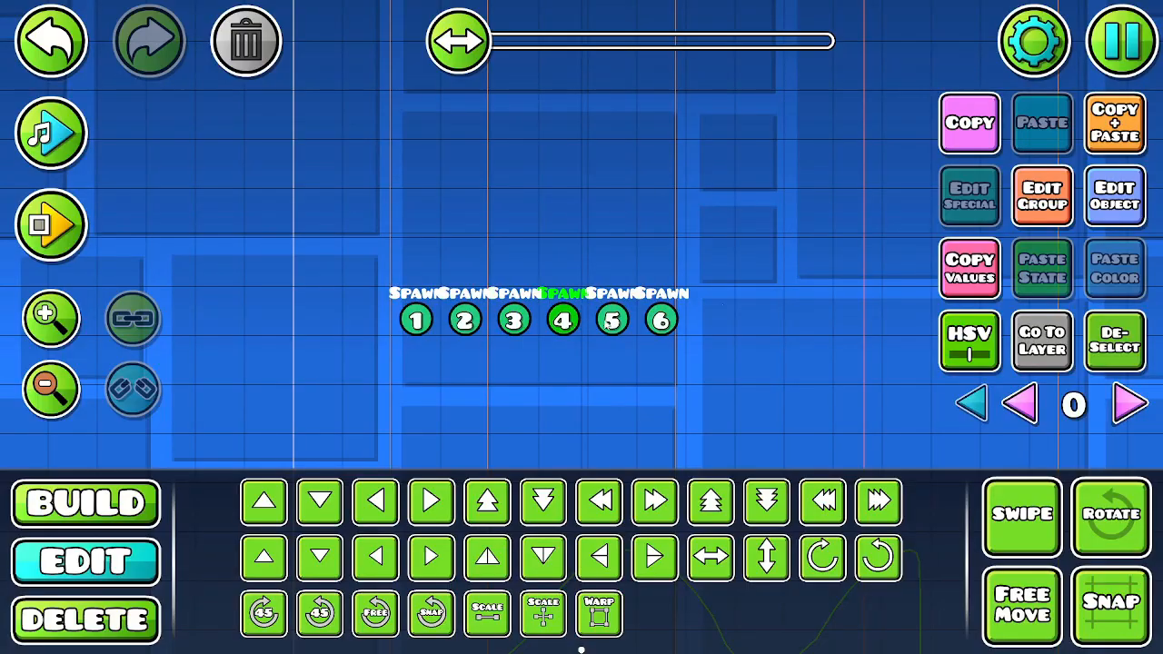
pyautogui.click(1045, 200)
pyautogui.click(675, 244)
pyautogui.click(800, 244)
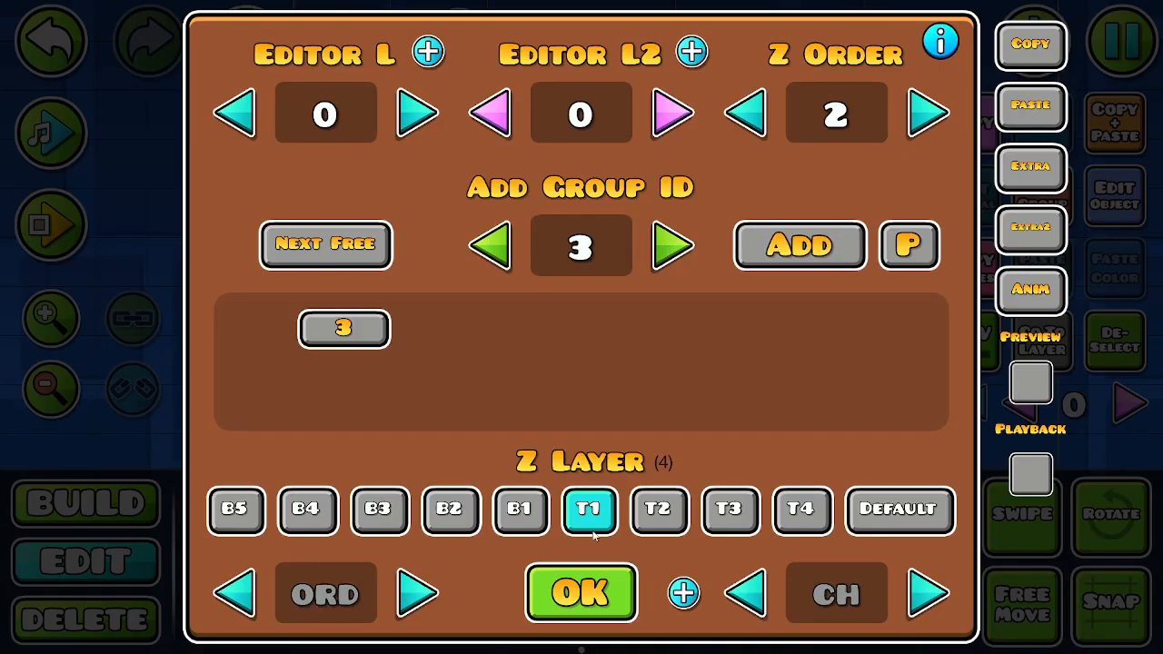
pyautogui.click(582, 591)
# - Add the fifth spawn trigger in the row to group 4
pyautogui.moveTo(584, 333); pyautogui.dragTo(476, 332)
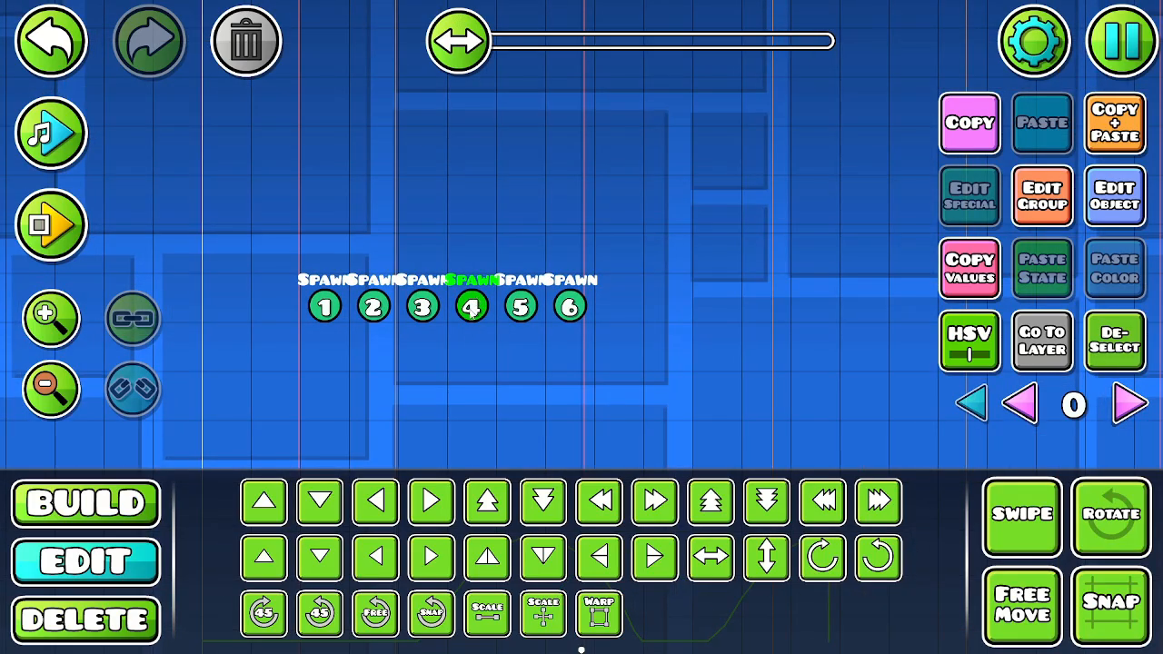
pyautogui.click(522, 309)
pyautogui.click(1040, 200)
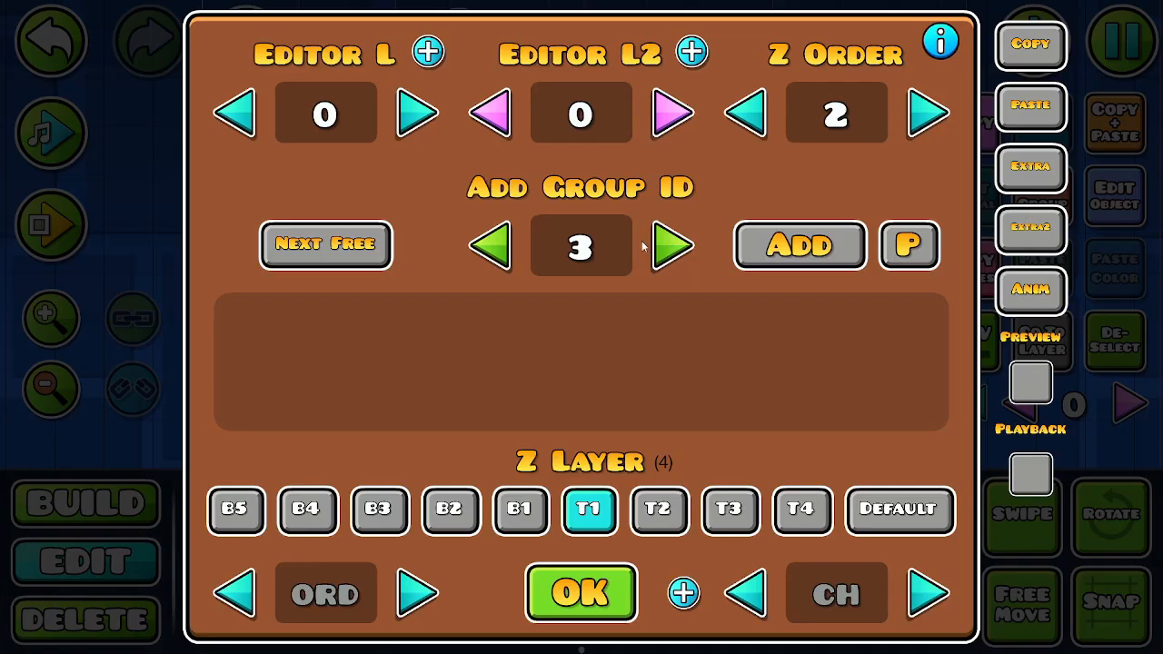
pyautogui.click(673, 246)
pyautogui.click(791, 250)
pyautogui.click(602, 572)
# - Add the sixth spawn trigger in the row to group 5
pyautogui.click(569, 309)
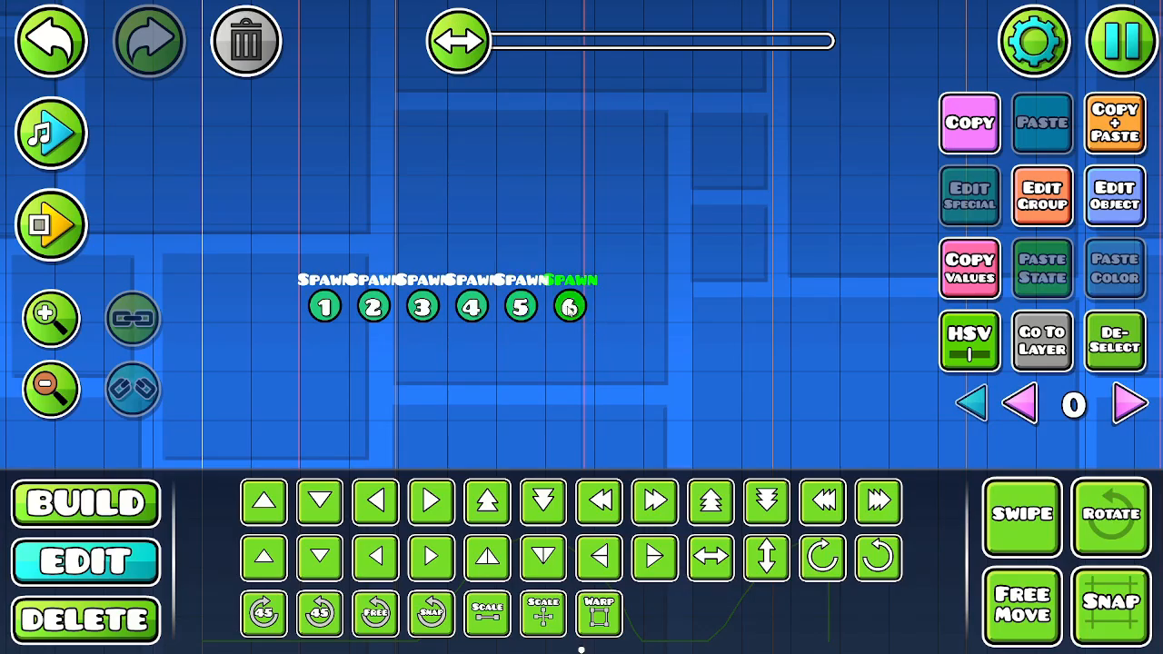
pyautogui.click(1042, 195)
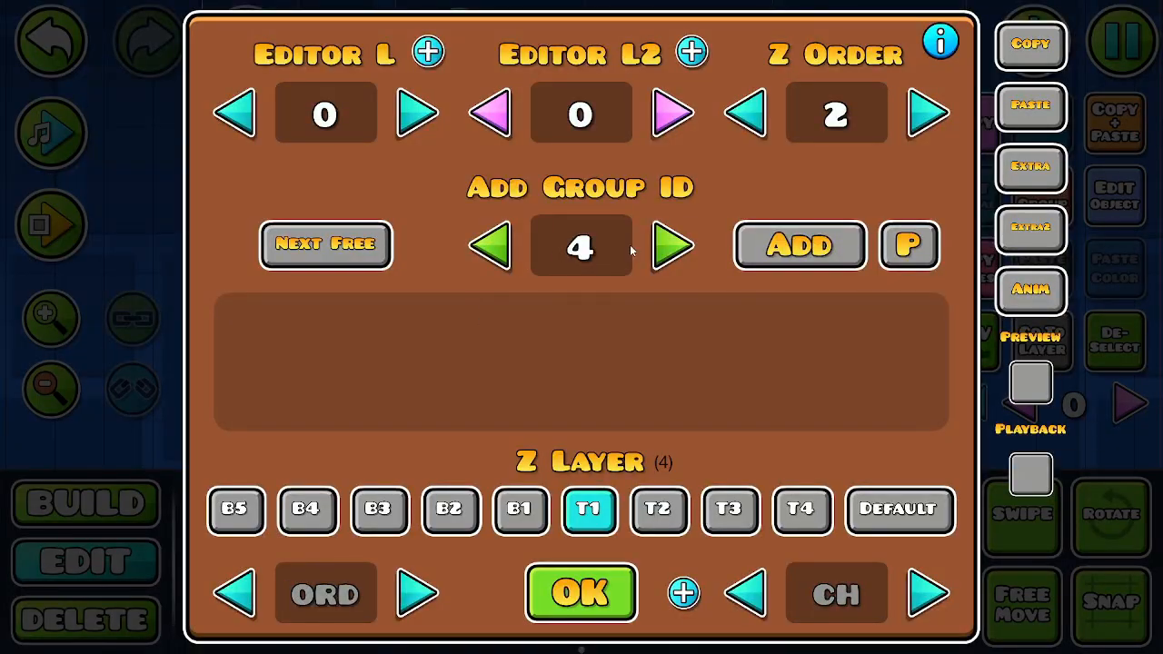
pyautogui.click(673, 245)
pyautogui.click(800, 246)
pyautogui.click(589, 586)
# - Add the first spawn trigger in the row to group 6
pyautogui.moveTo(647, 273)
pyautogui.mouseDown()
pyautogui.moveTo(665, 222)
pyautogui.moveTo(656, 272)
pyautogui.mouseUp()
pyautogui.click(332, 306)
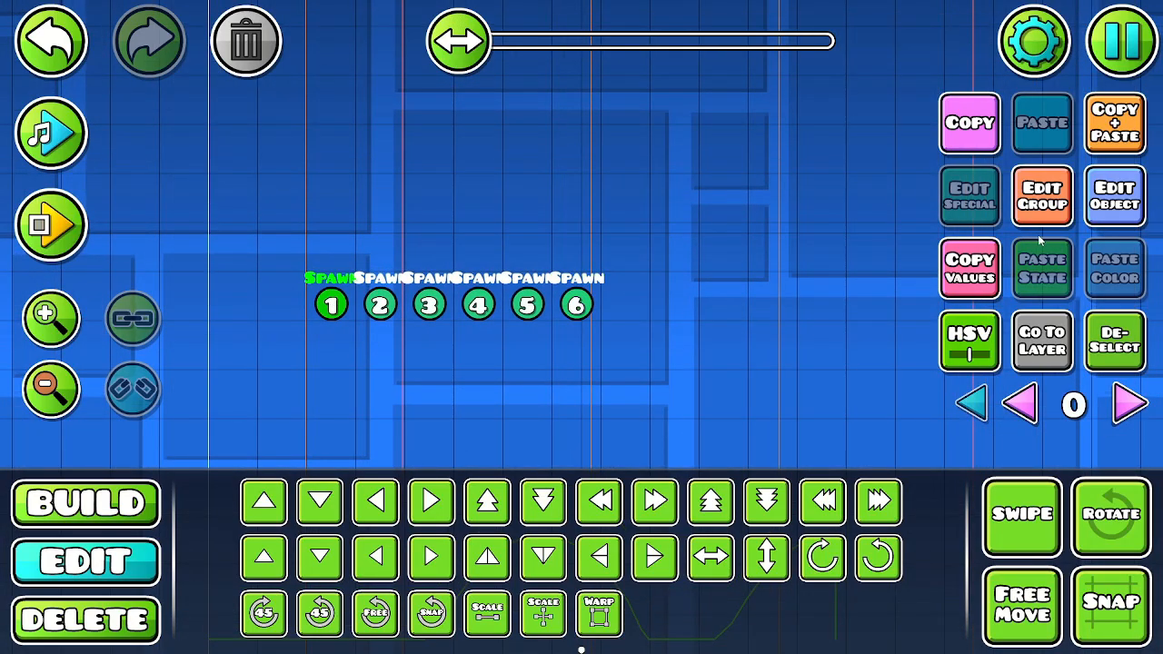
pyautogui.click(1045, 207)
pyautogui.click(686, 245)
pyautogui.click(761, 263)
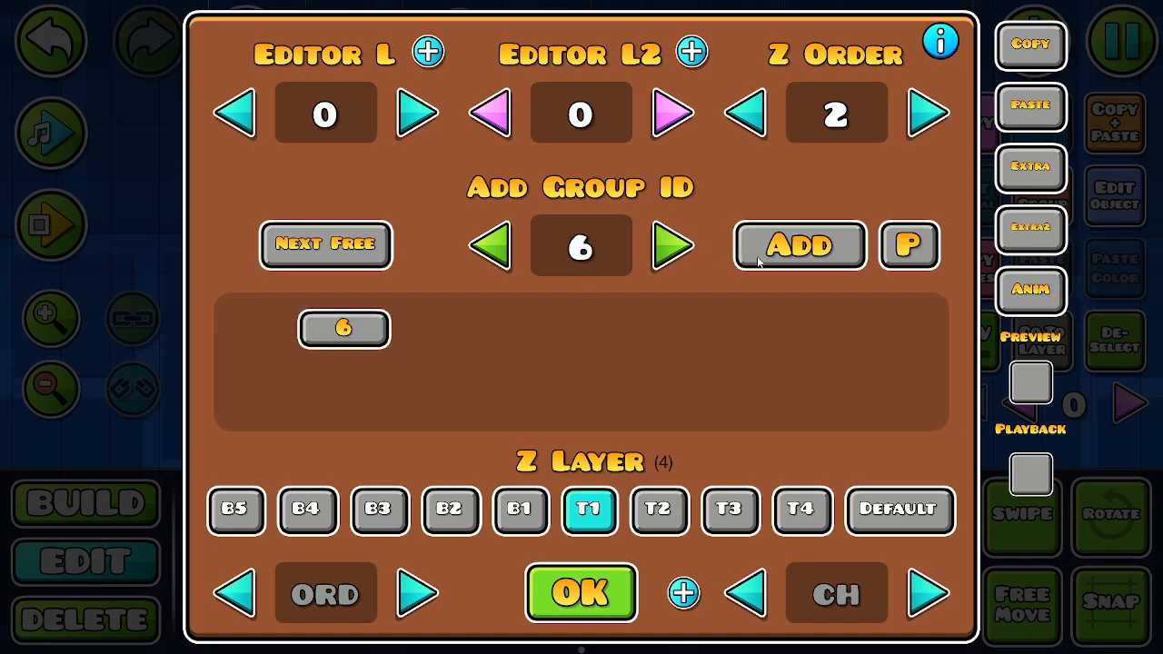
pyautogui.click(600, 580)
# - Select all six spawn triggers in the row and review their group and trigger settings
pyautogui.click(607, 276)
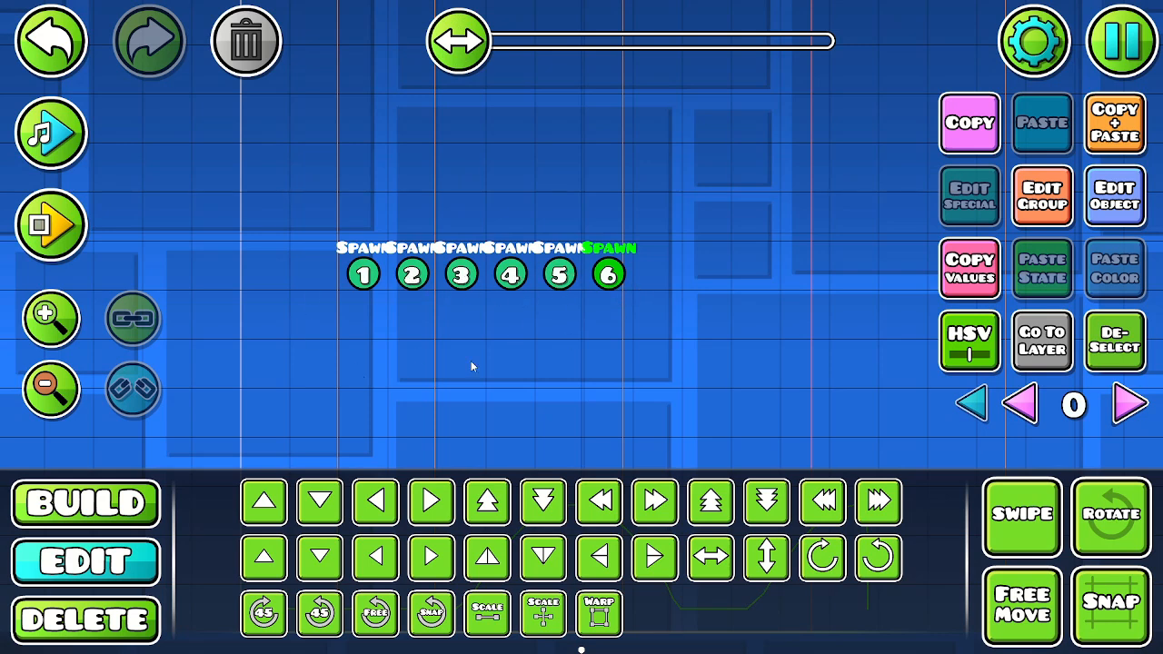
pyautogui.moveTo(423, 352); pyautogui.dragTo(444, 345)
pyautogui.click(1114, 347)
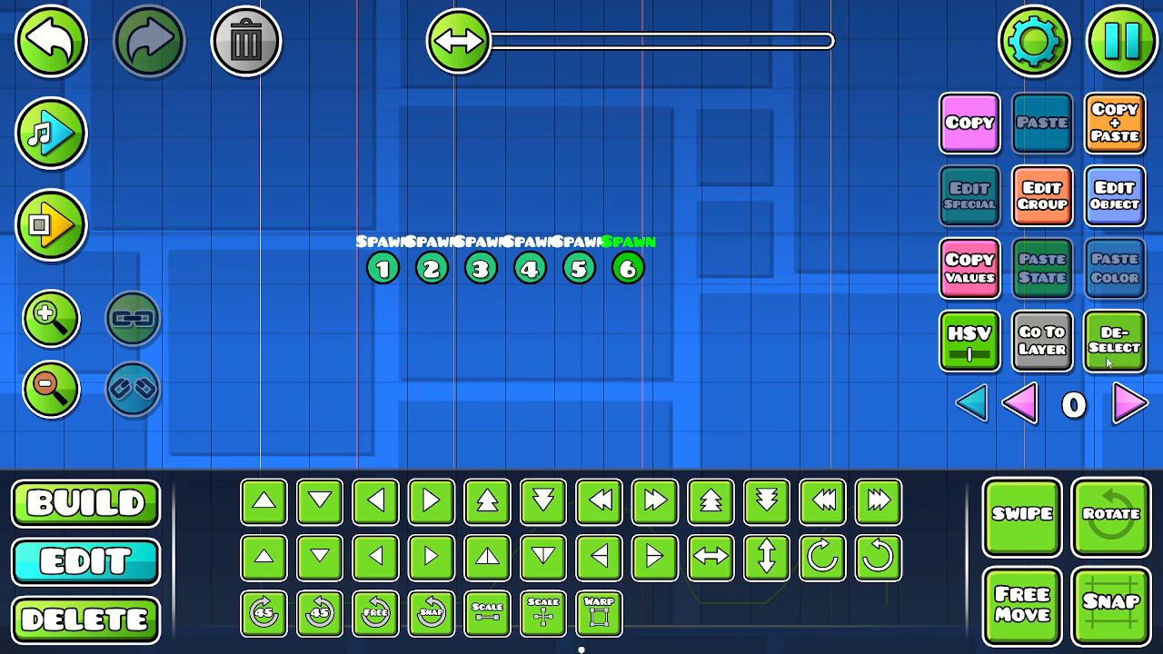
pyautogui.moveTo(470, 419); pyautogui.dragTo(458, 392)
pyautogui.moveTo(276, 242); pyautogui.dragTo(719, 314)
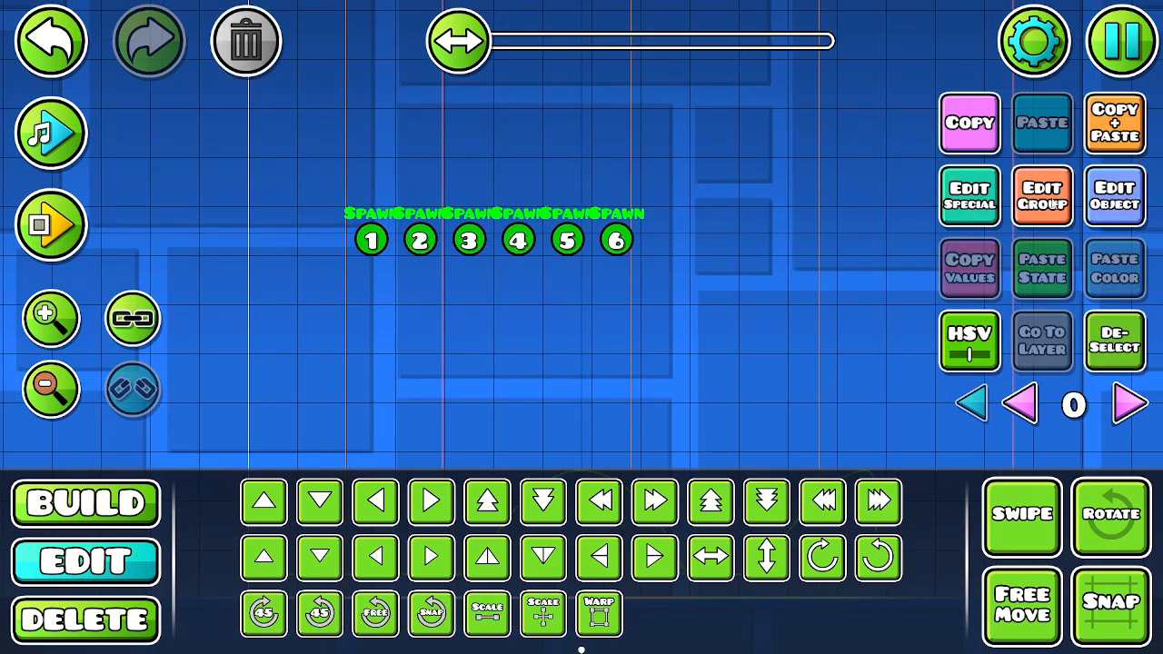
pyautogui.click(1043, 195)
pyautogui.click(577, 593)
pyautogui.click(1107, 205)
pyautogui.click(578, 564)
# - Set the delay of all six selected spawn triggers to 0.5
pyautogui.click(1110, 206)
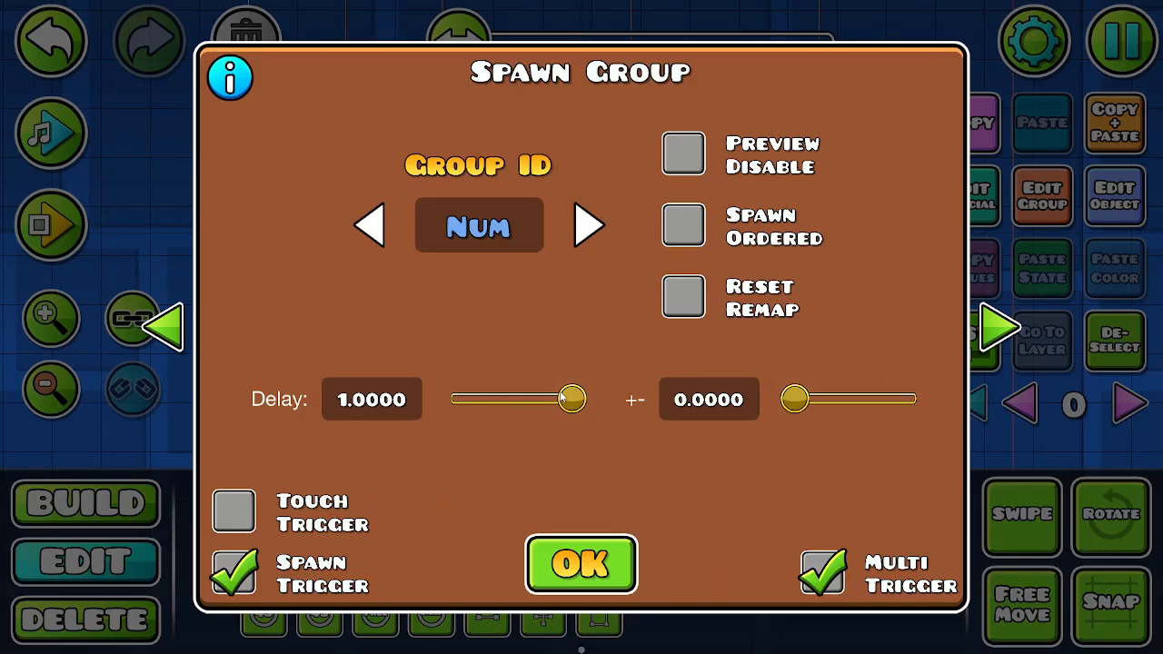
pyautogui.press('BackSpace')
pyautogui.press('BackSpace')
pyautogui.press('BackSpace')
pyautogui.press('BackSpace')
pyautogui.press('BackSpace')
pyautogui.press('BackSpace')
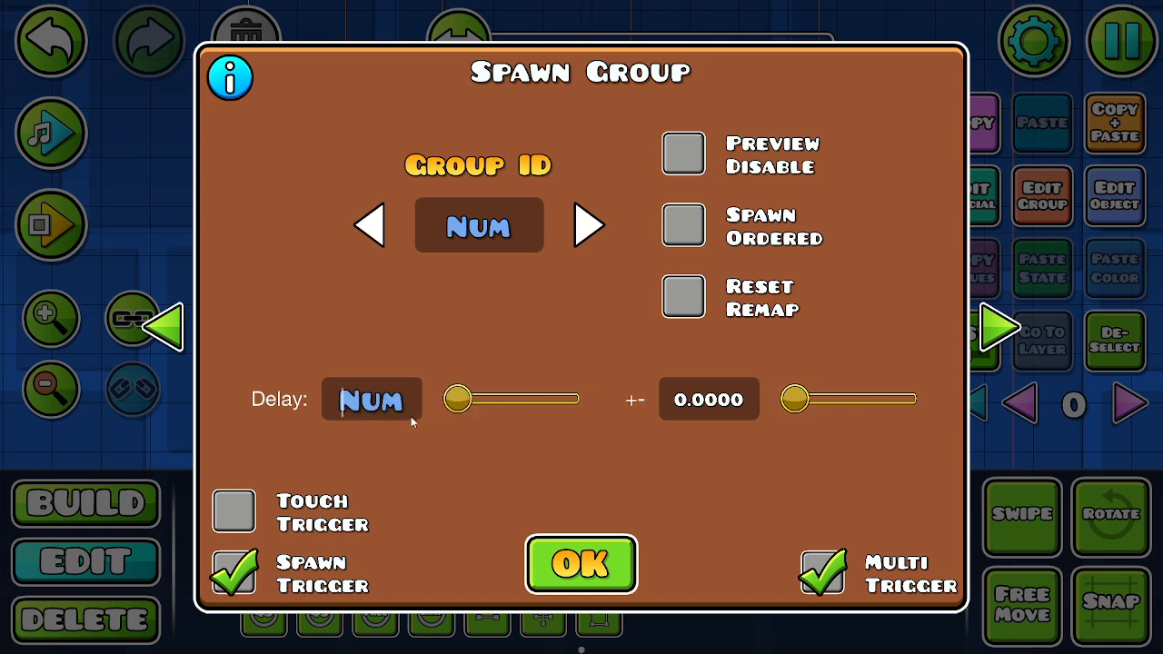
pyautogui.write('0.')
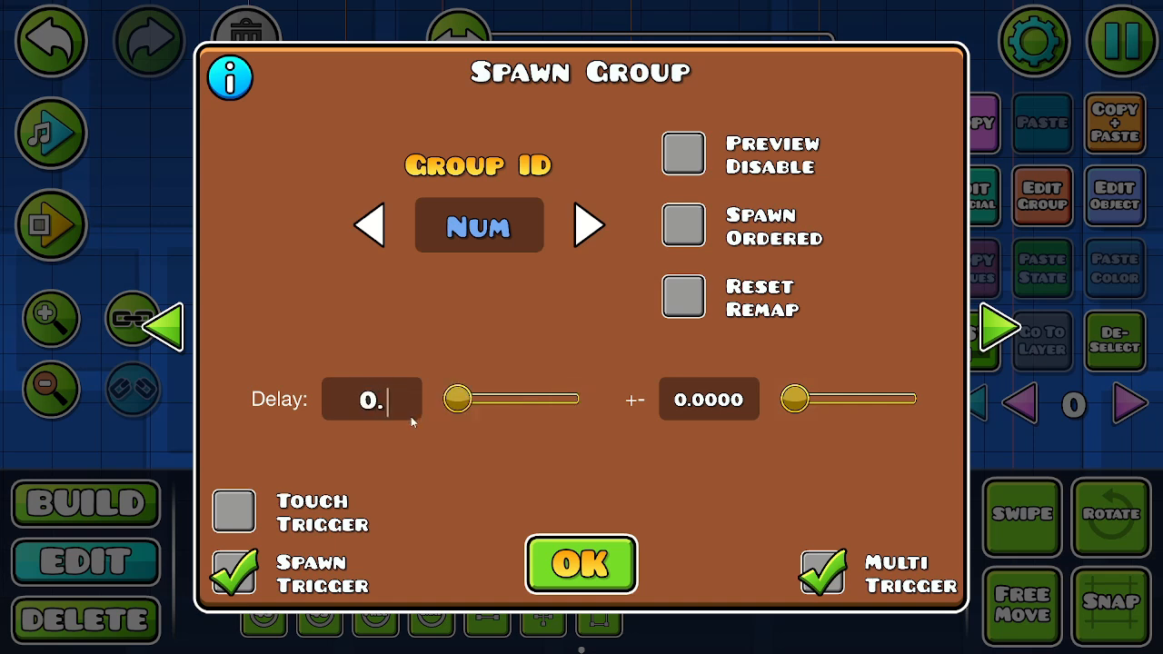
pyautogui.write('5')
pyautogui.click(595, 546)
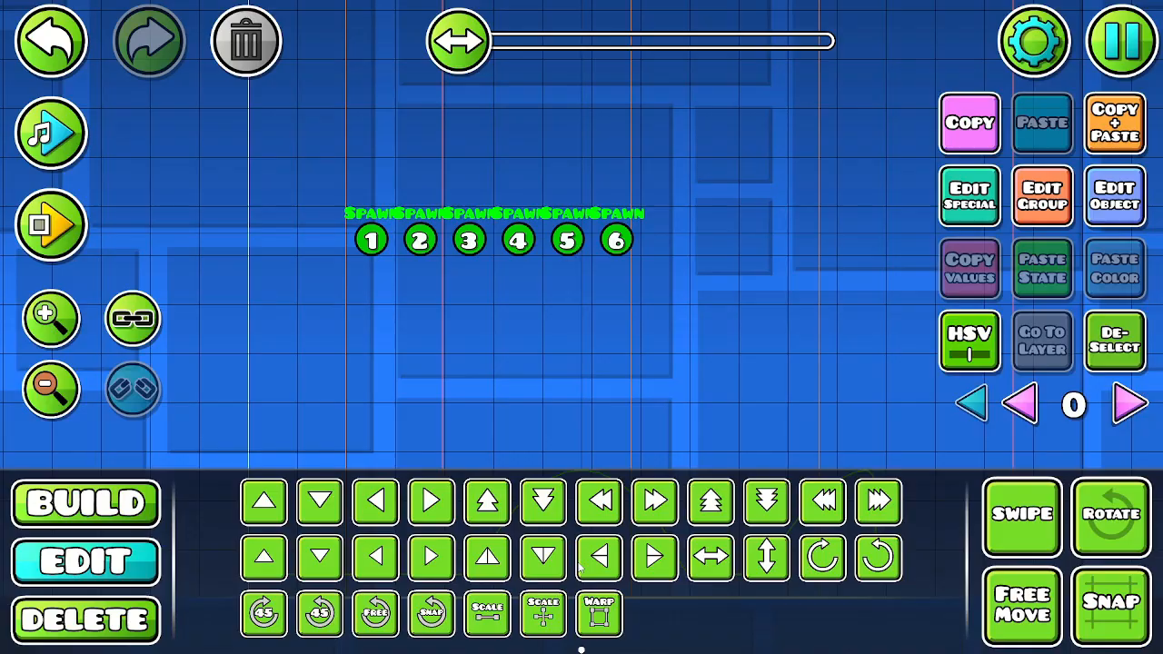
pyautogui.scroll(3, 646, 189)
pyautogui.click(693, 351)
pyautogui.hscroll(-2, 746, 285)
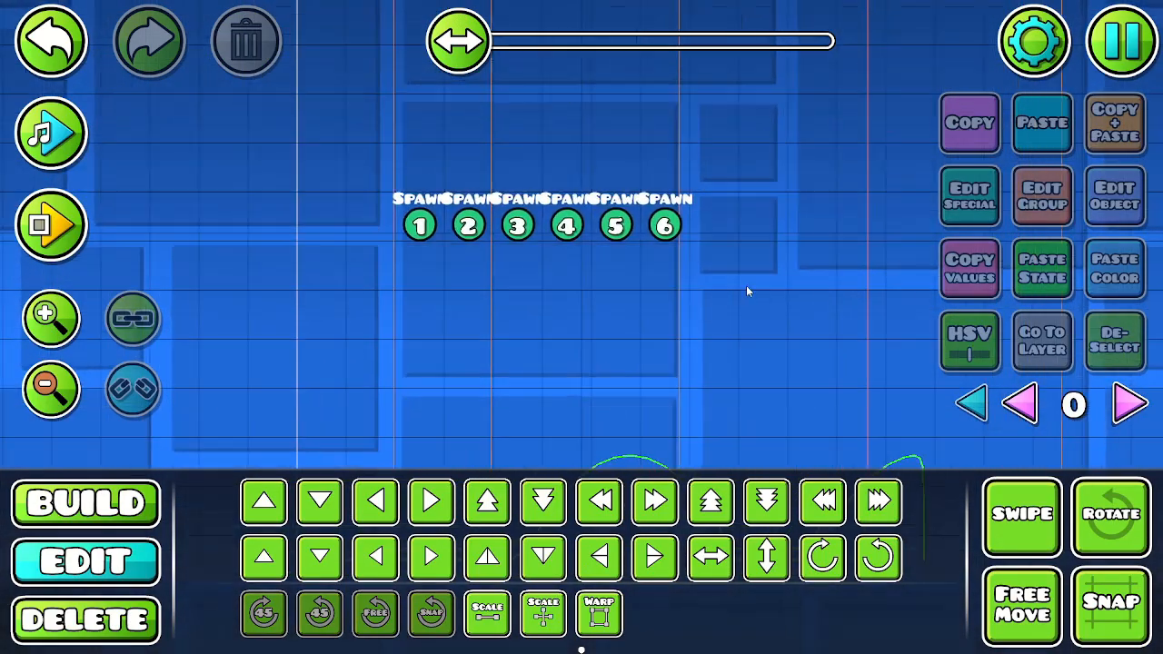
pyautogui.keyDown('ctrl'); pyautogui.scroll(1, 62, 352); pyautogui.keyUp('ctrl')
pyautogui.scroll(-2, 136, 400)
pyautogui.press('1')
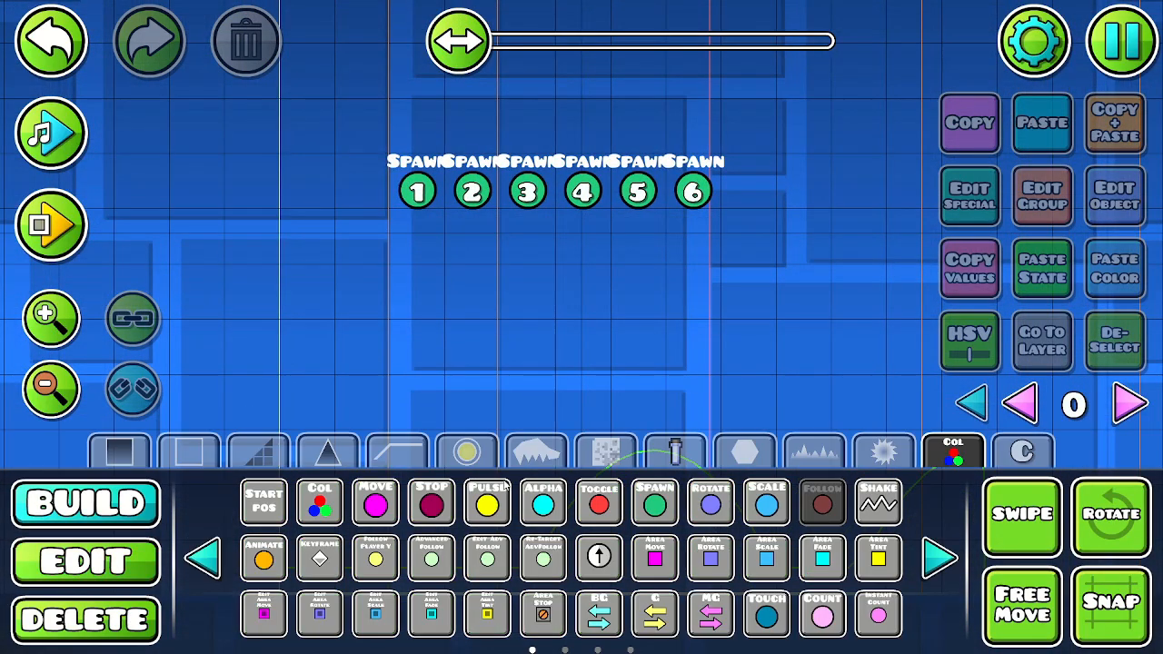
pyautogui.click(489, 455)
pyautogui.scroll(-3, 506, 380)
pyautogui.scroll(2, 505, 379)
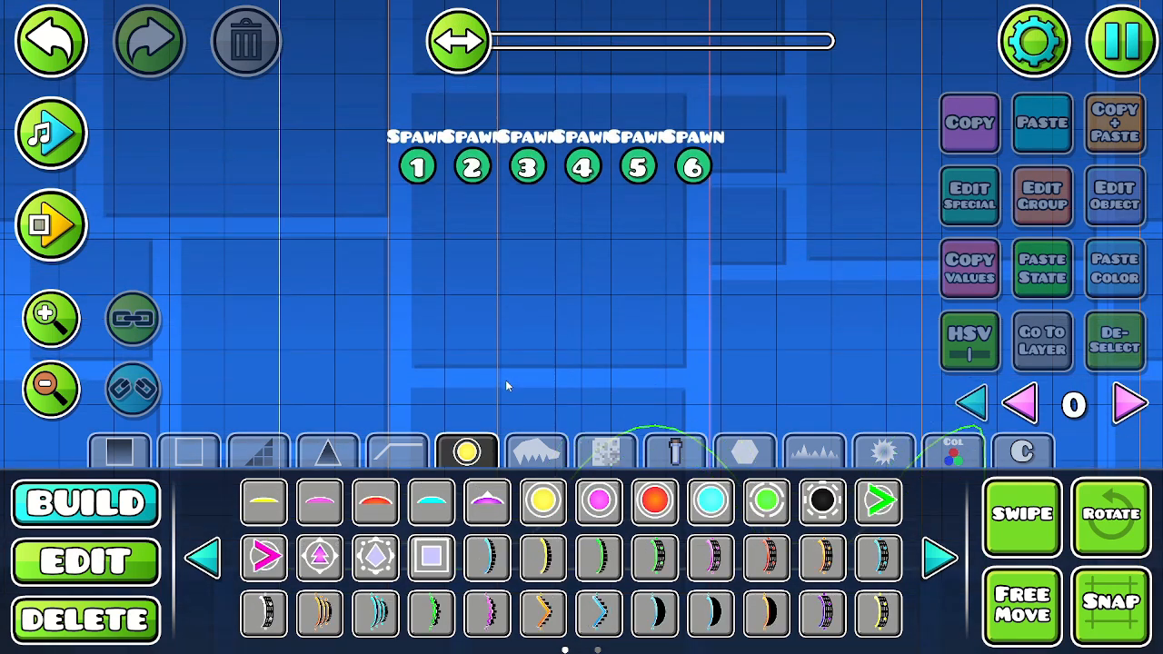
pyautogui.click(327, 452)
pyautogui.click(258, 452)
pyautogui.click(189, 456)
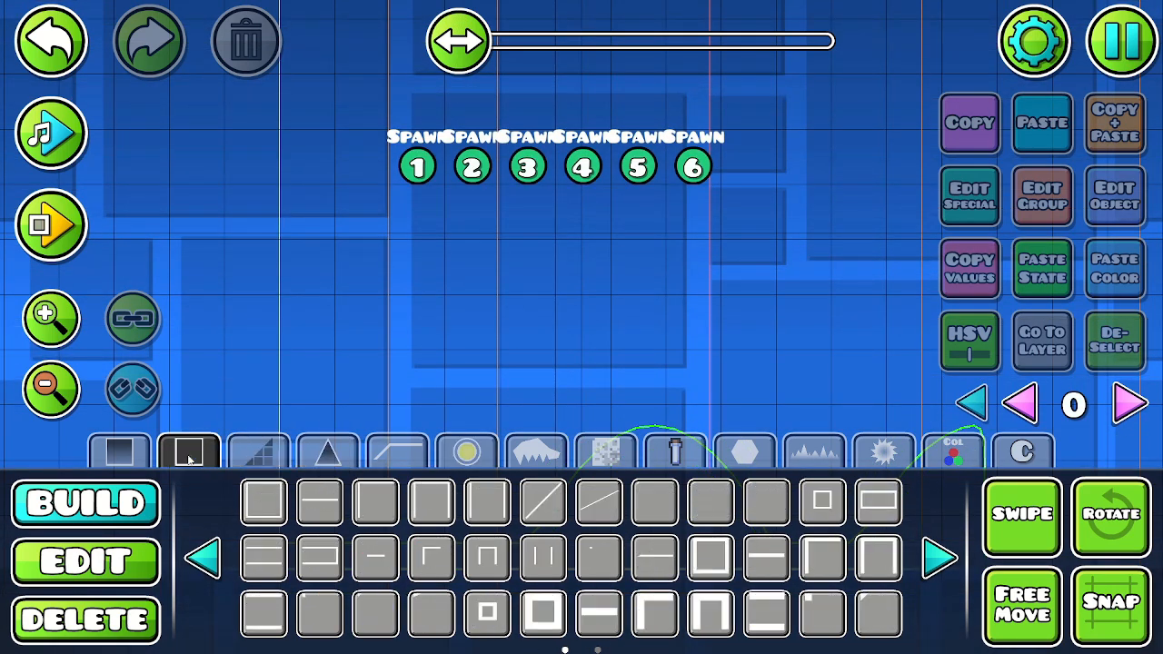
pyautogui.click(263, 502)
pyautogui.scroll(-2, 438, 319)
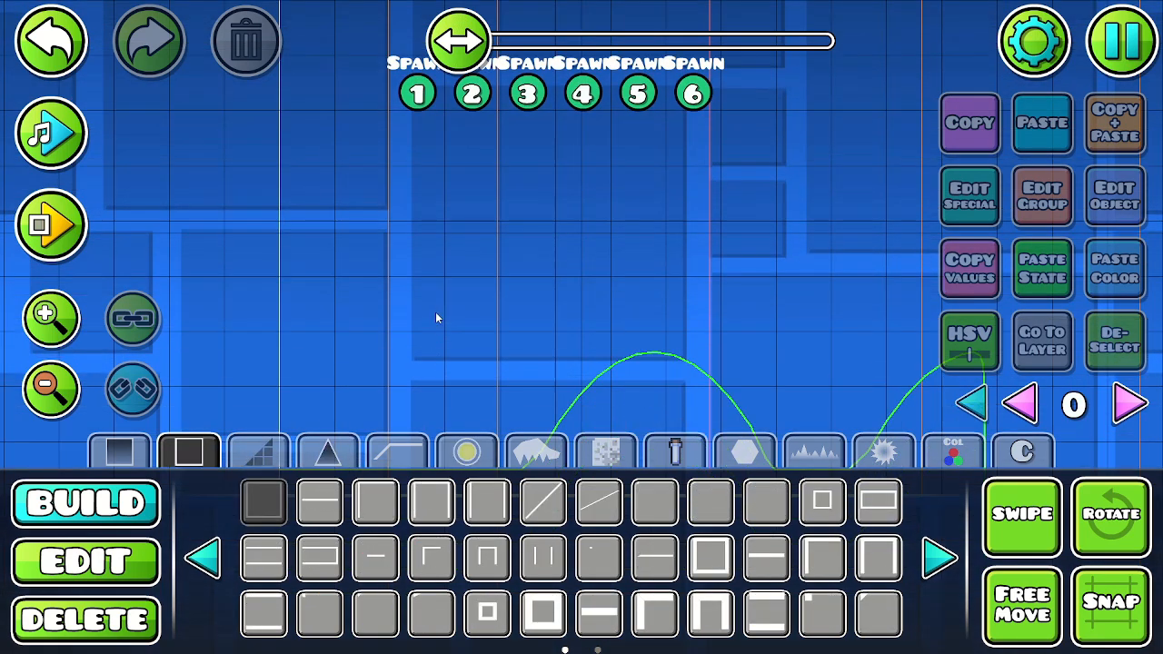
pyautogui.click(426, 308)
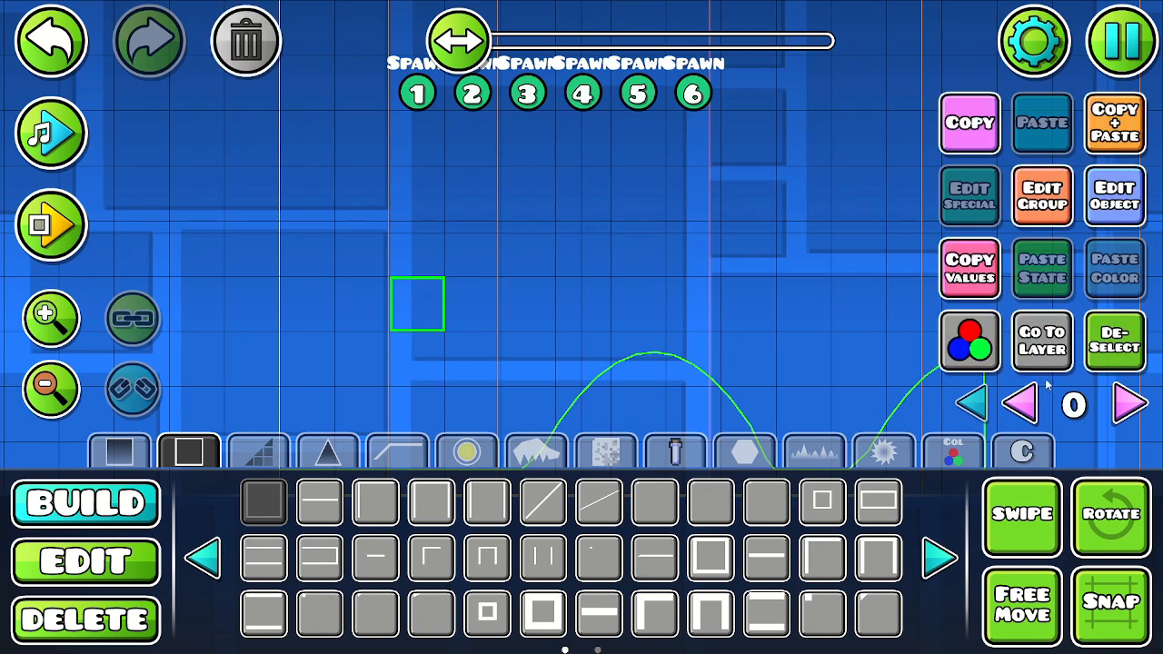
pyautogui.press('Delete')
# - Place a row of six solid spikes below the six spawn triggers and deselect them
pyautogui.click(229, 458)
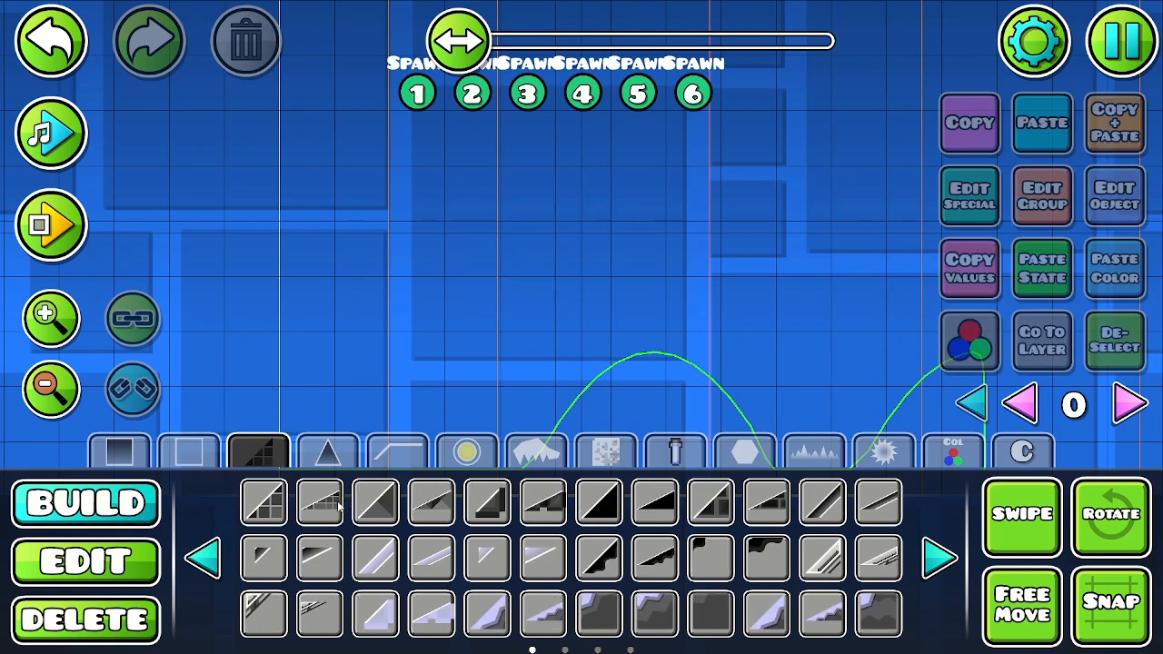
pyautogui.click(182, 463)
pyautogui.click(112, 458)
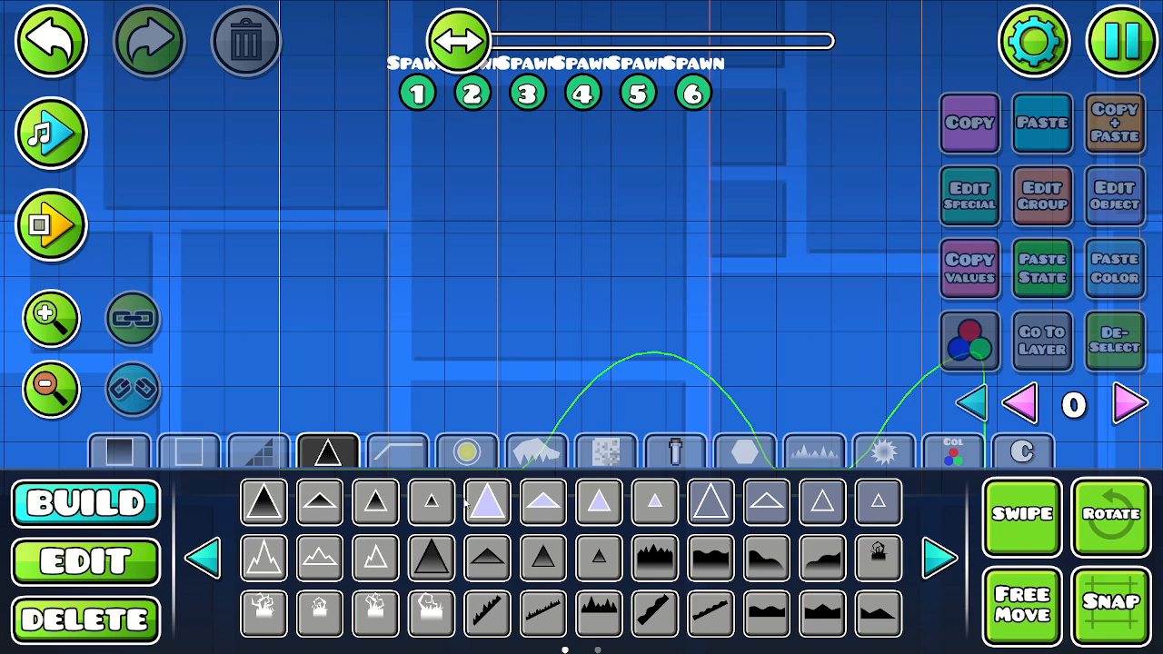
pyautogui.click(469, 503)
pyautogui.click(423, 251)
pyautogui.click(474, 258)
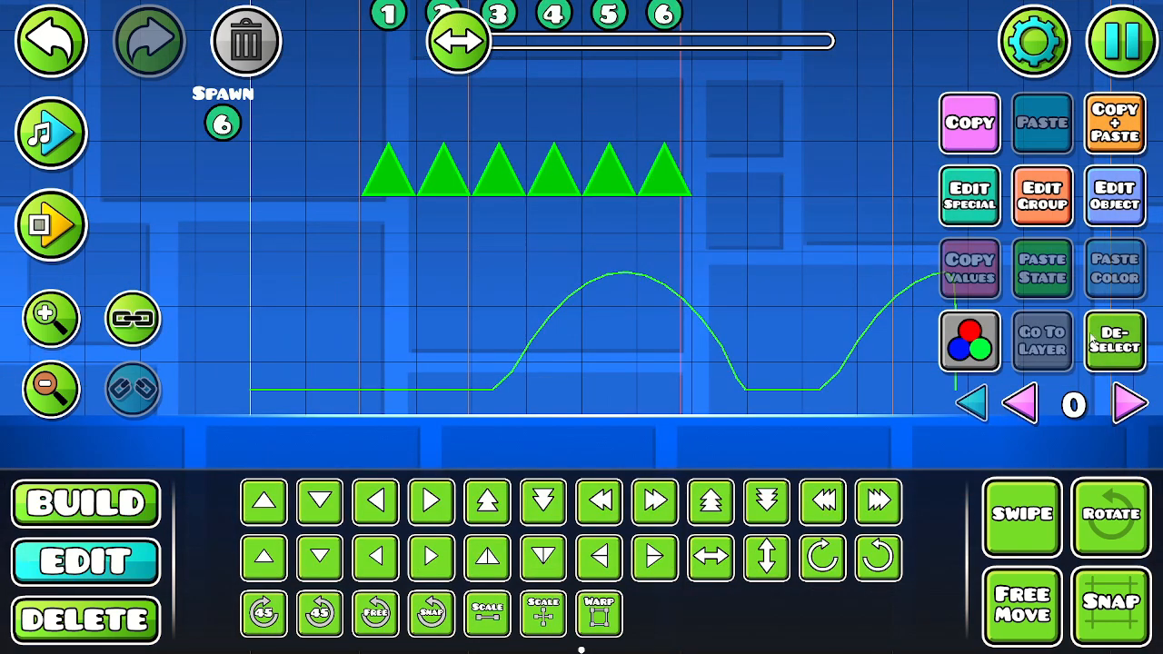
pyautogui.click(262, 283)
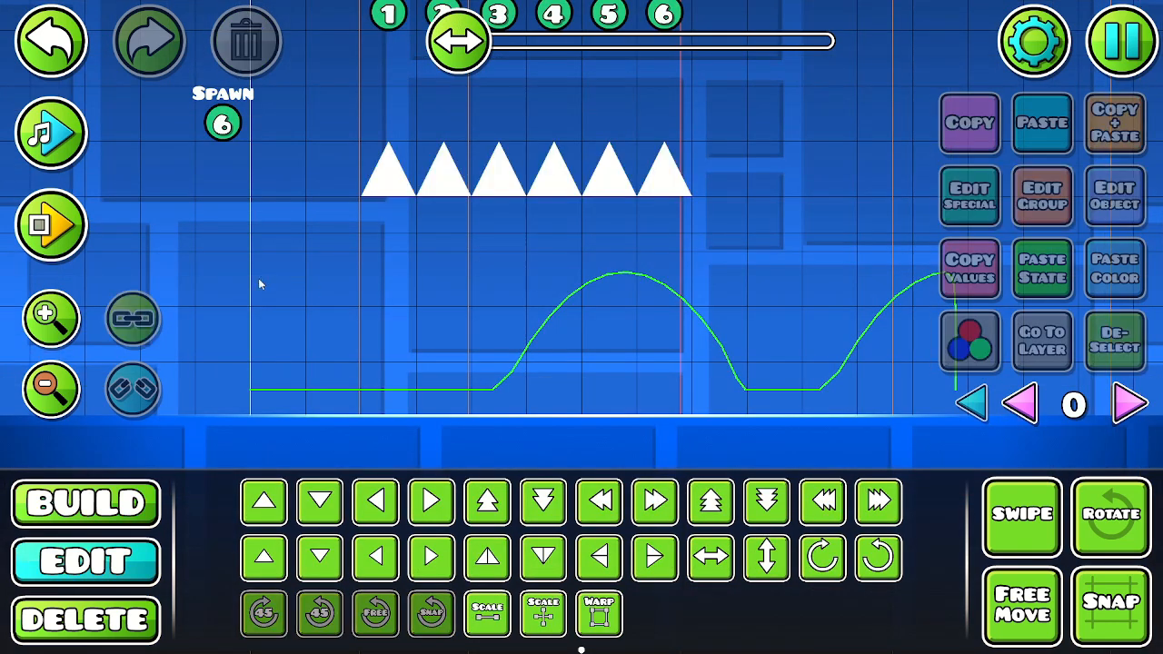
# - Playtest the level to watch the spawn loop run, then stop the playtest
pyautogui.click(54, 238)
pyautogui.click(607, 97)
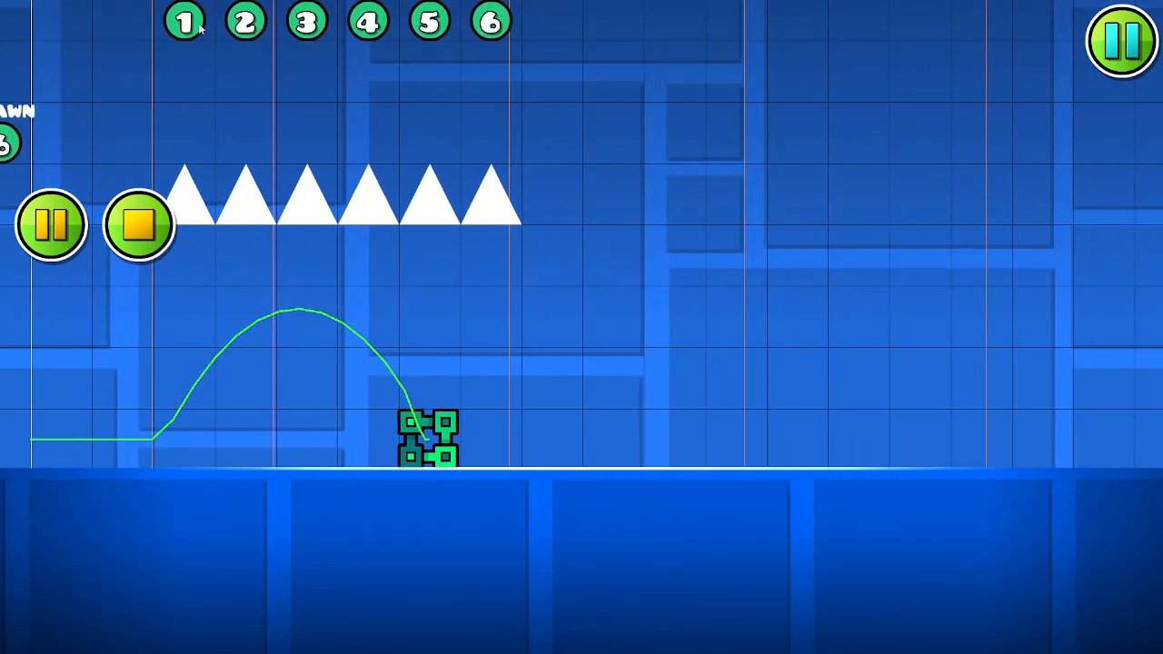
pyautogui.moveTo(200, 29); pyautogui.dragTo(425, 53)
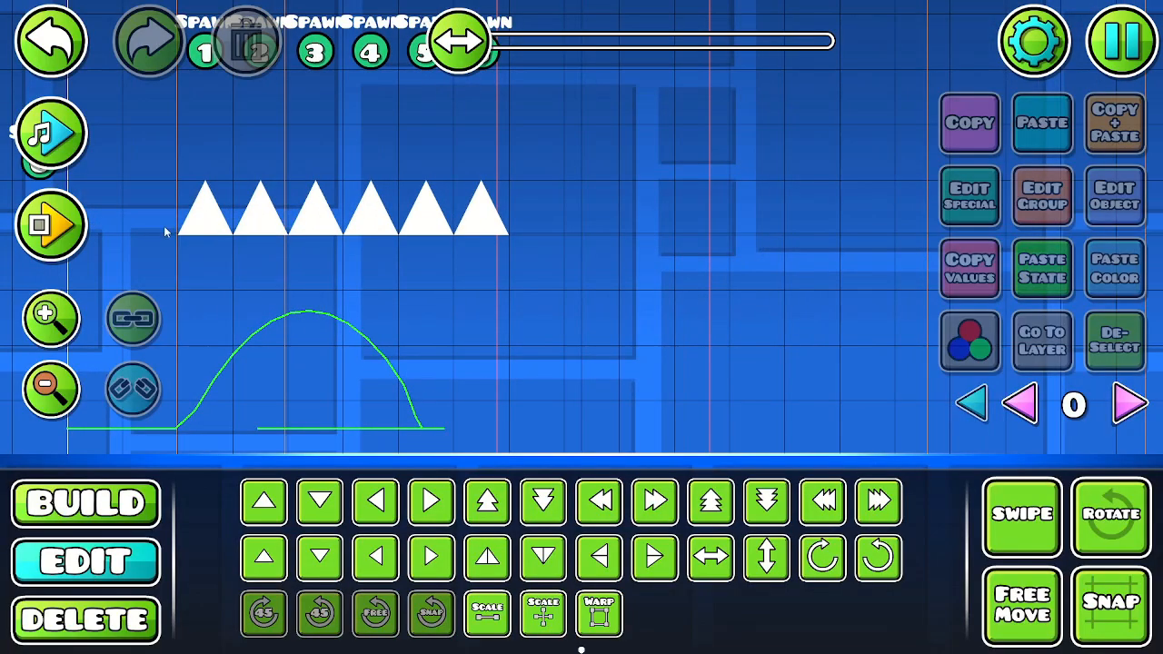
pyautogui.click(138, 225)
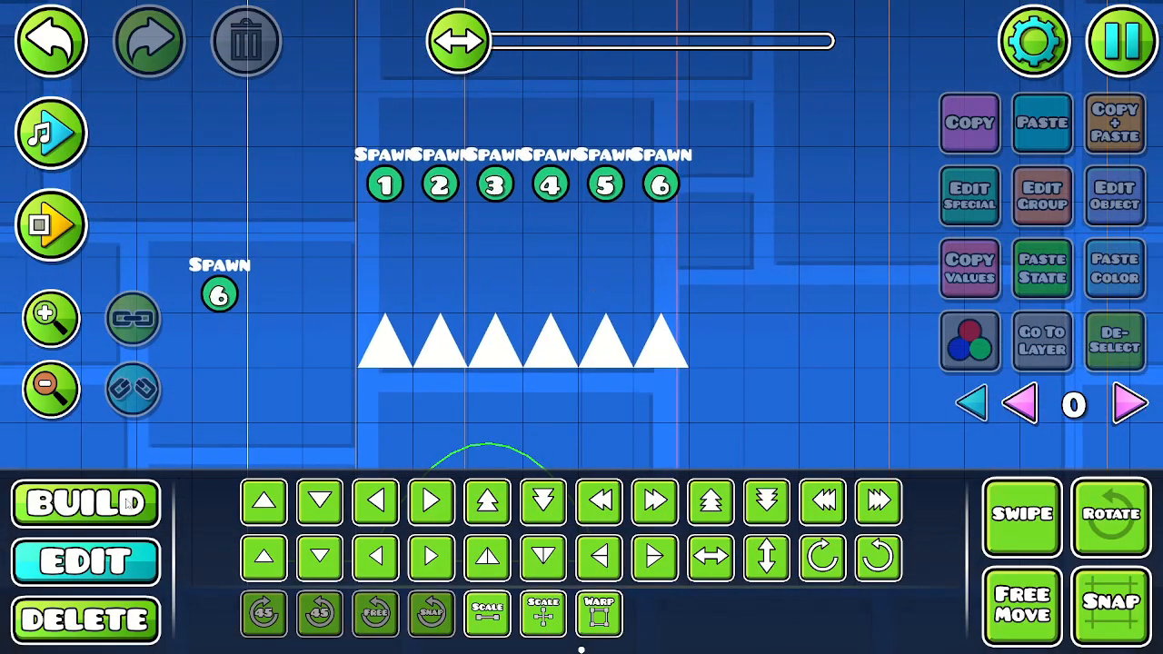
# - Place a Rotate trigger directly below the first spawn trigger in the row and deselect it
pyautogui.click(132, 502)
pyautogui.click(711, 505)
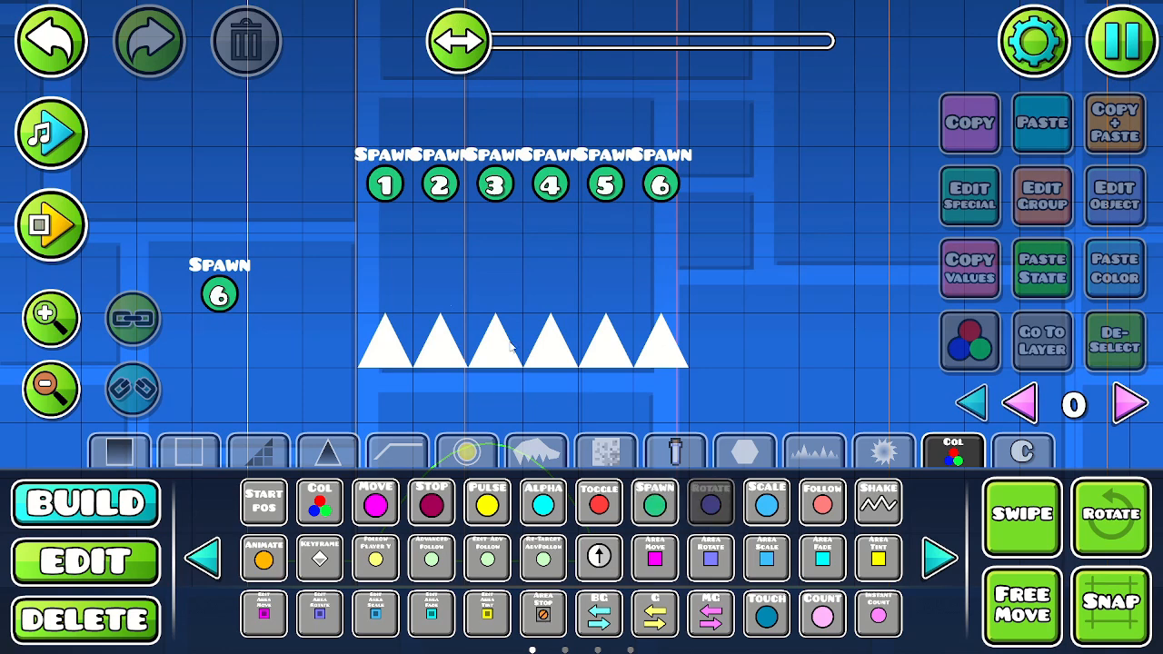
pyautogui.click(404, 264)
pyautogui.click(1105, 352)
pyautogui.press('2')
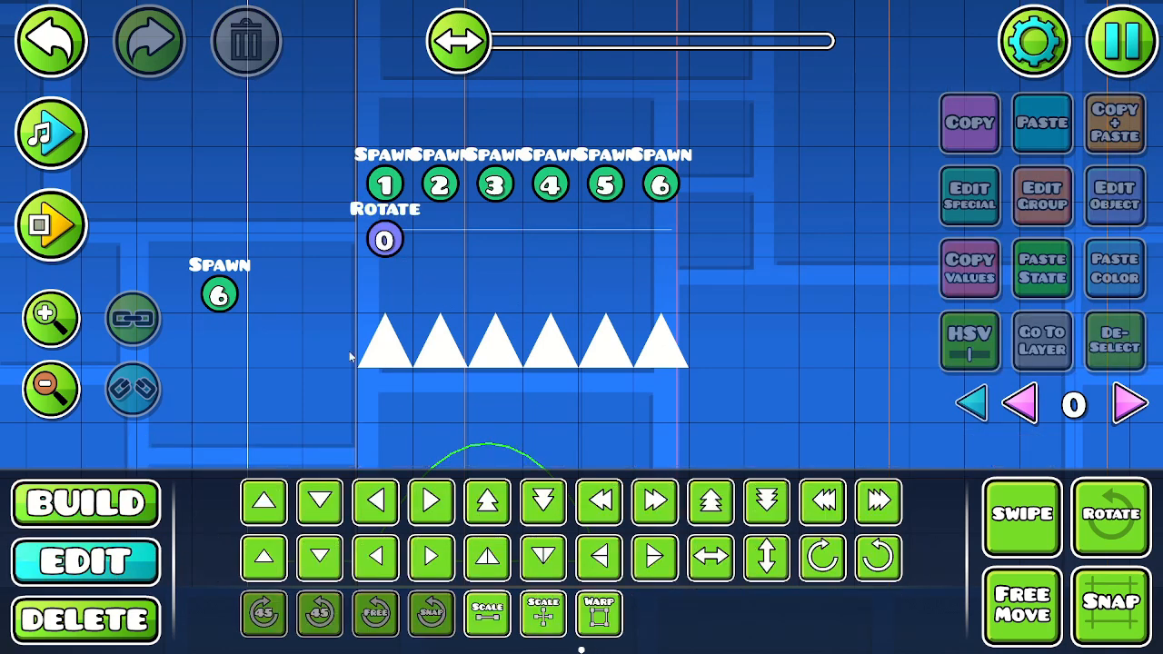
# - Move the row of six spikes and the rotate trigger down by one grid cell each
pyautogui.keyDown('shift'); pyautogui.moveTo(350, 357); pyautogui.dragTo(737, 375); pyautogui.keyUp('shift')
pyautogui.press('s')
pyautogui.moveTo(399, 251); pyautogui.dragTo(399, 305)
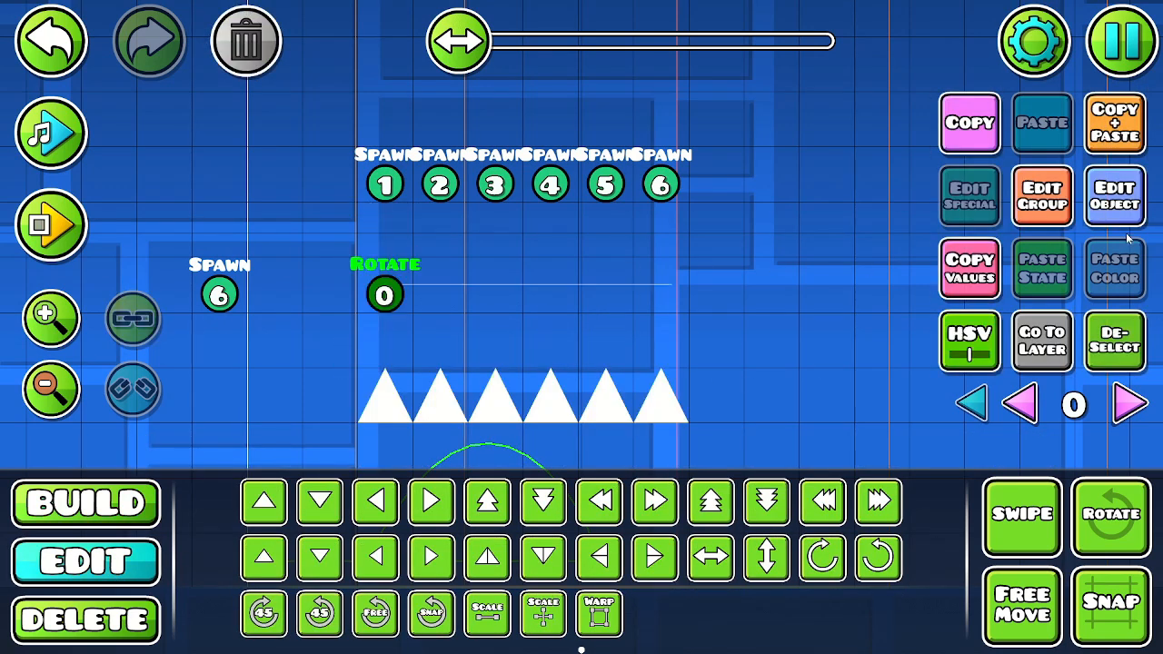
# - Configure the rotate trigger for one full turn with x360 set to 1 and Ease In Out easing
pyautogui.click(1114, 196)
pyautogui.click(754, 124)
pyautogui.write('1')
pyautogui.click(958, 367)
pyautogui.click(450, 492)
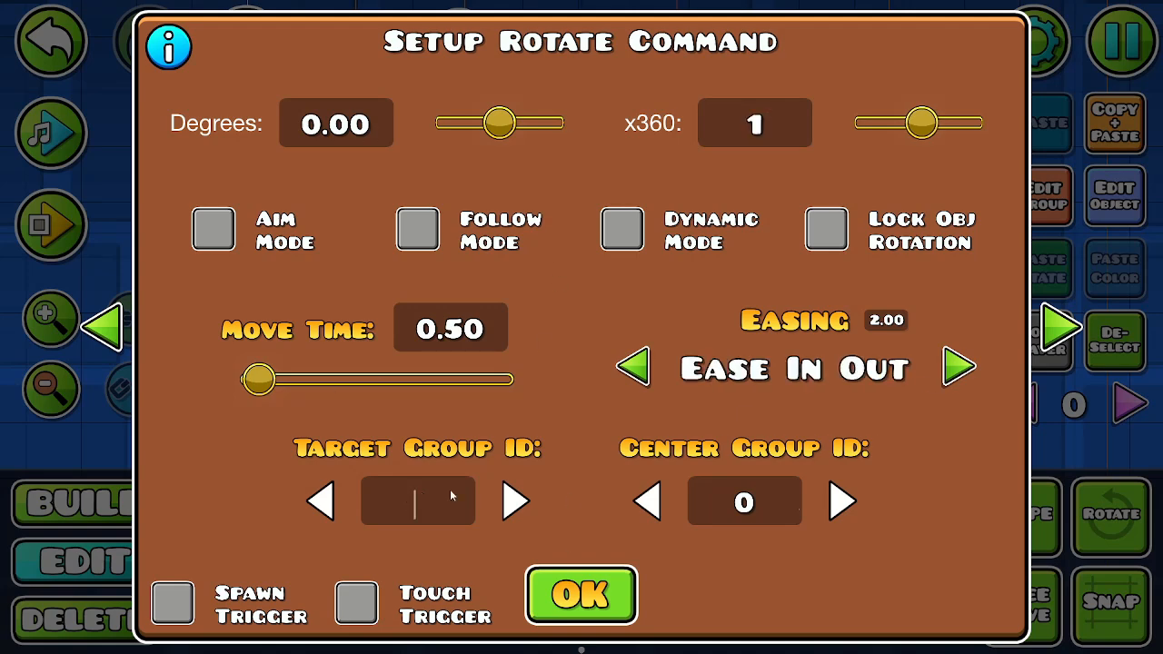
pyautogui.click(581, 595)
# - Set the rotate trigger's target group ID to 7
pyautogui.click(1042, 195)
pyautogui.click(800, 243)
pyautogui.click(581, 595)
pyautogui.click(454, 281)
pyautogui.click(1115, 195)
pyautogui.click(450, 491)
pyautogui.write('7')
pyautogui.click(581, 595)
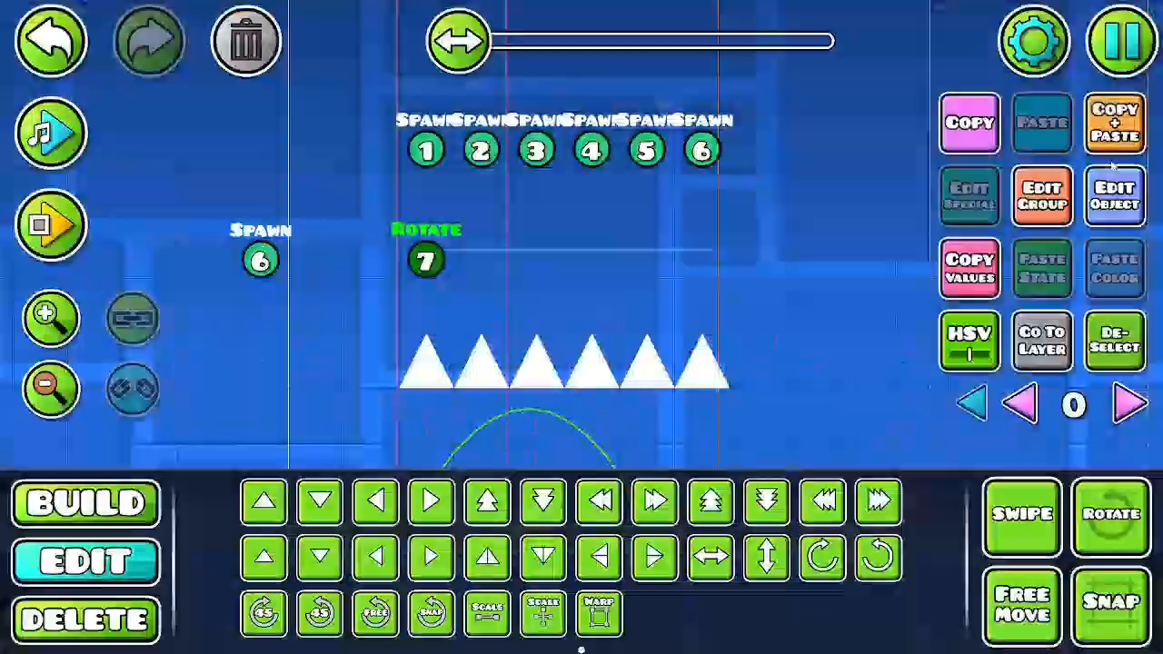
# - Duplicate the rotate trigger along the row to get six rotate triggers targeting groups 7 to 12
pyautogui.click(1115, 122)
pyautogui.press('d')
pyautogui.click(1115, 342)
pyautogui.moveTo(376, 296); pyautogui.dragTo(456, 438)
pyautogui.click(456, 386)
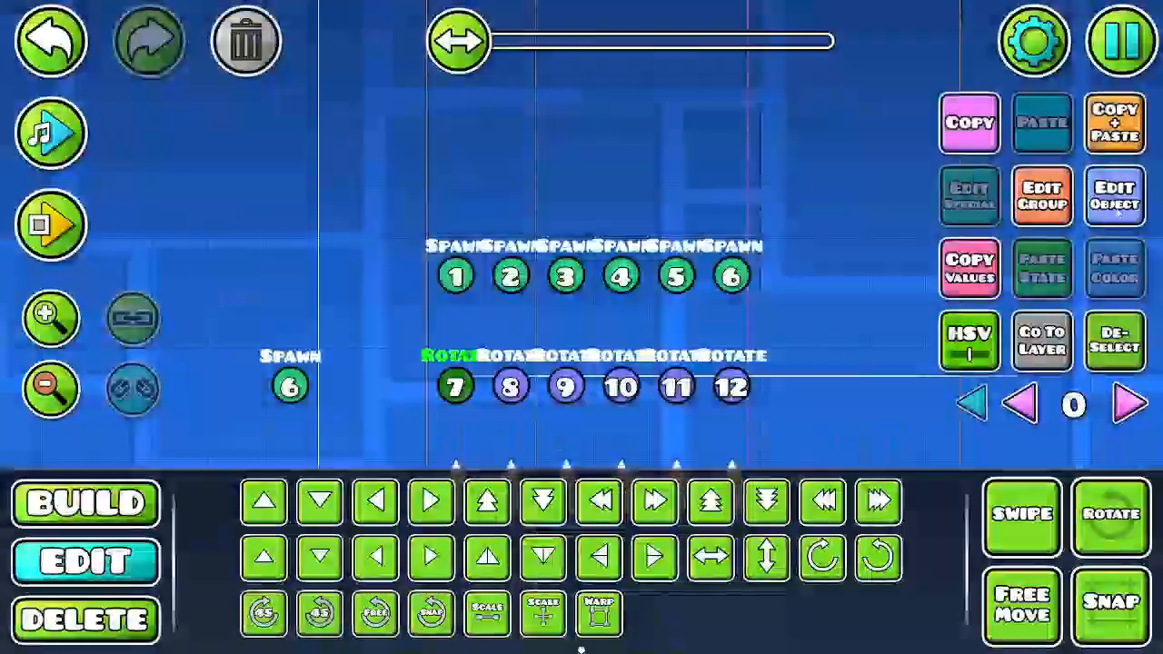
# - Edit the group IDs of the rotate triggers beneath the spawn row and deselect them
pyautogui.click(1042, 195)
pyautogui.click(582, 595)
pyautogui.click(622, 386)
pyautogui.click(1042, 195)
pyautogui.click(581, 595)
pyautogui.click(1114, 342)
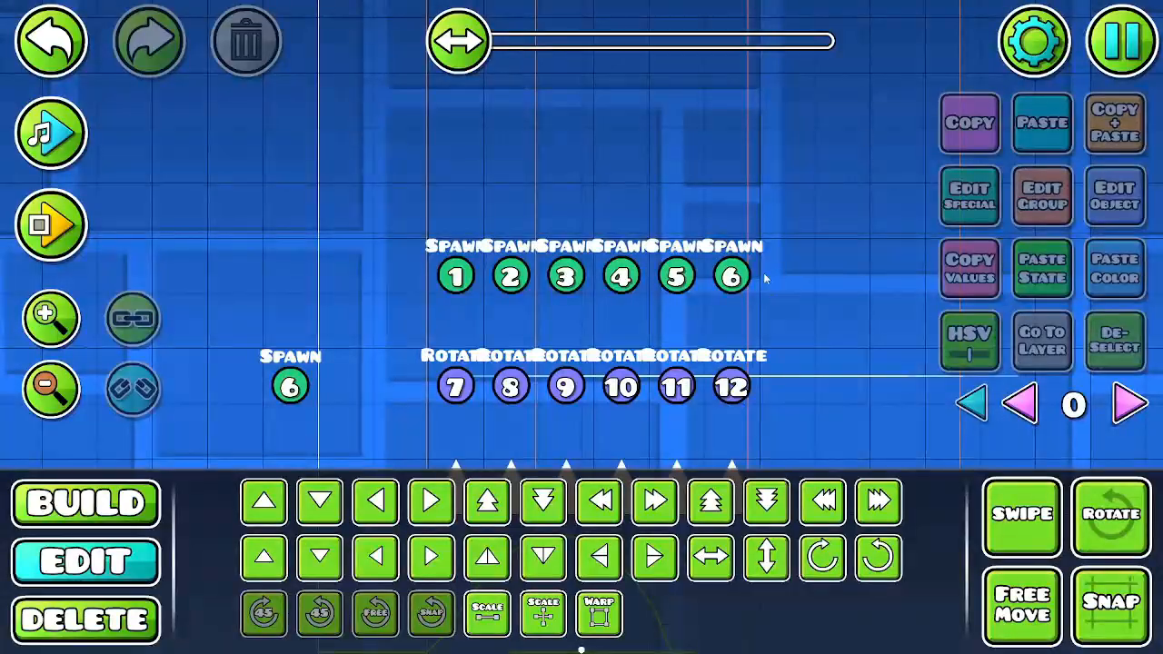
# - Trace the loop by examining each spawn trigger together with the rotate trigger and next spawn trigger it calls
pyautogui.moveTo(894, 227); pyautogui.dragTo(805, 128)
pyautogui.click(587, 173)
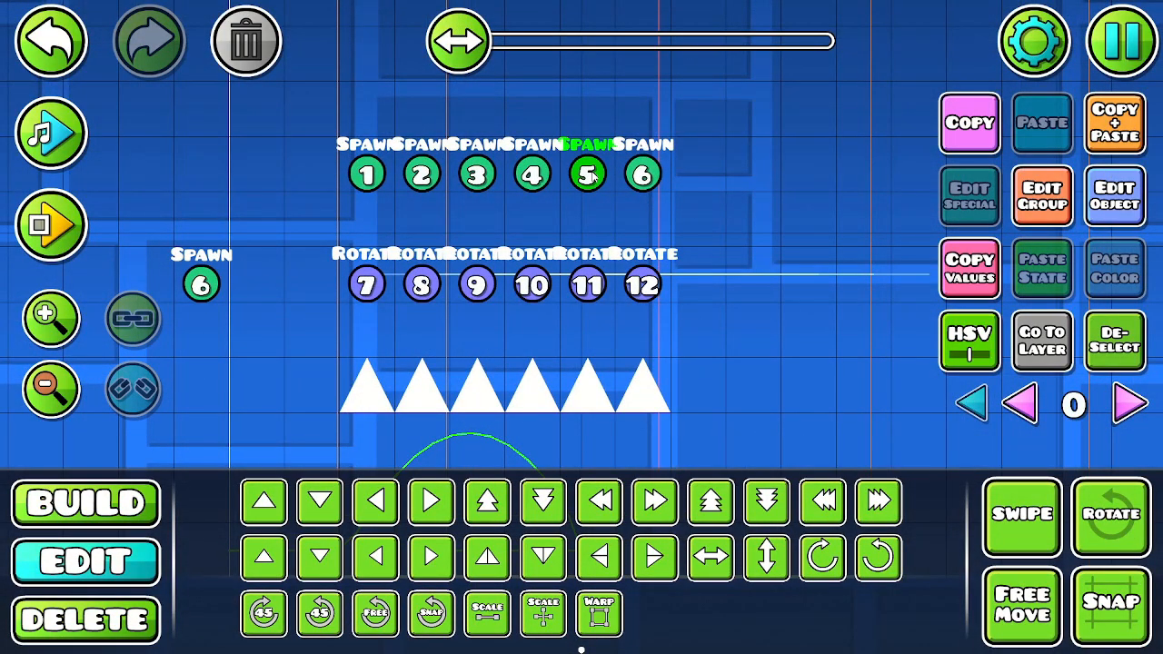
pyautogui.click(643, 283)
pyautogui.click(643, 176)
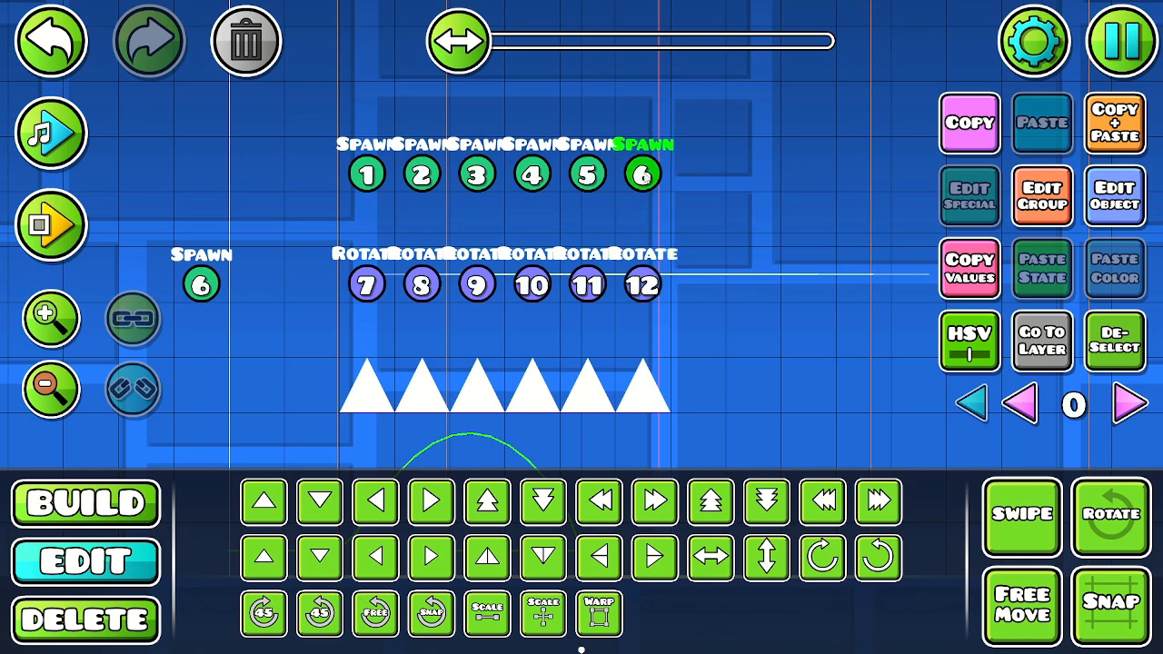
pyautogui.click(480, 179)
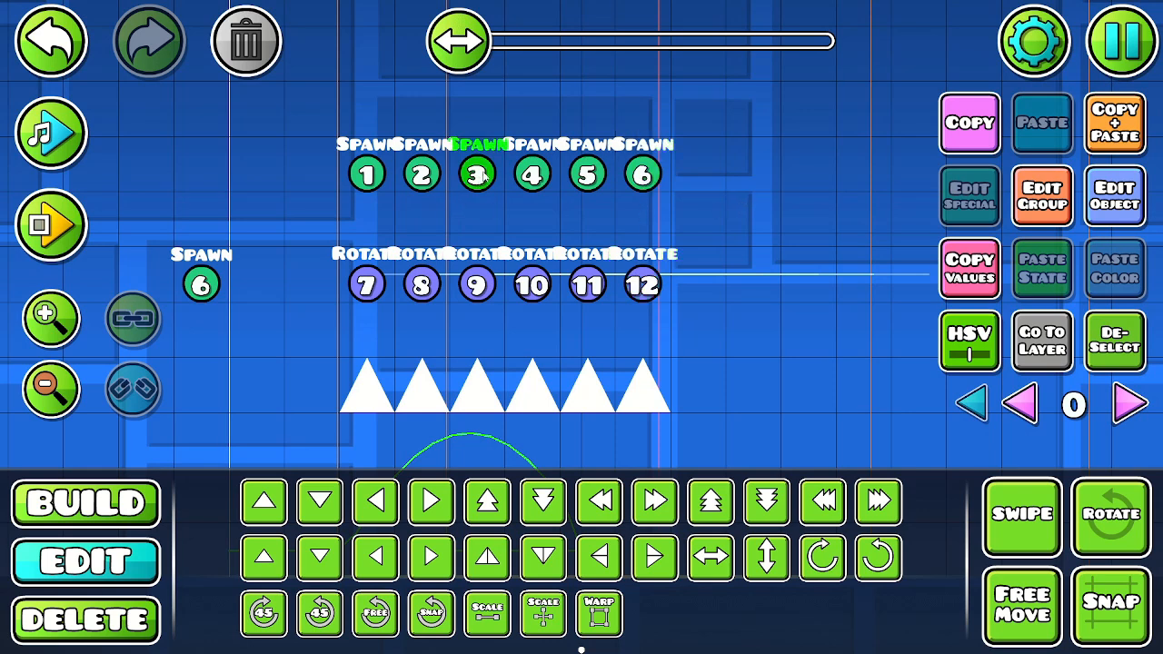
pyautogui.click(530, 282)
pyautogui.click(531, 182)
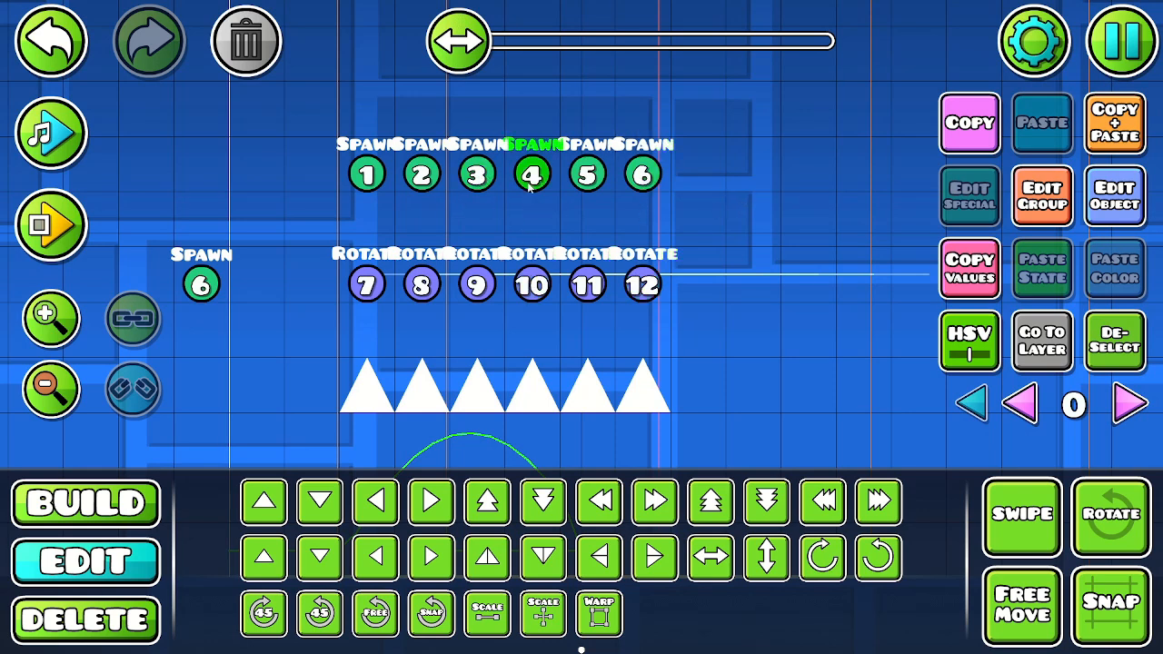
pyautogui.click(587, 286)
pyautogui.click(588, 177)
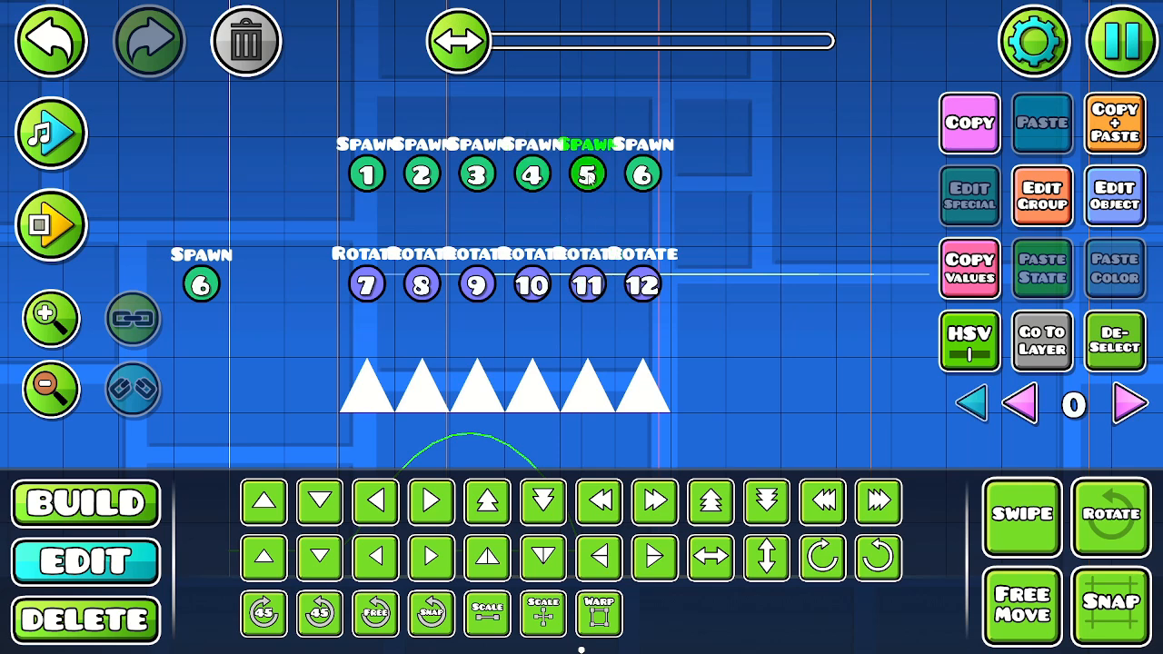
pyautogui.click(643, 285)
pyautogui.click(656, 184)
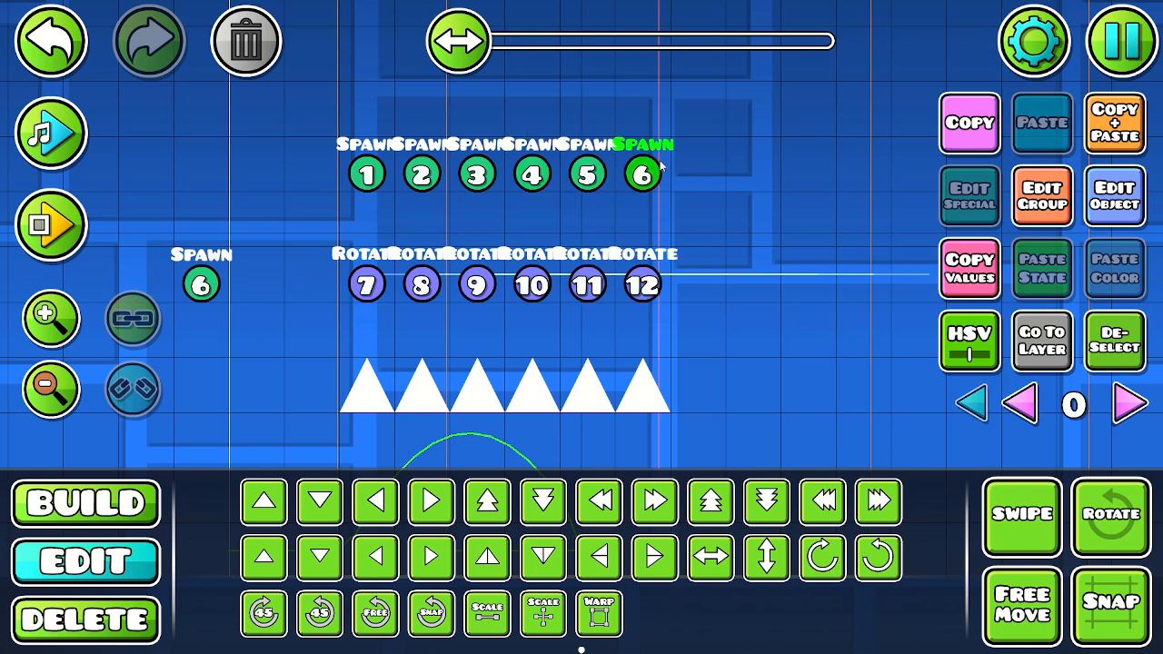
pyautogui.click(367, 289)
pyautogui.click(366, 182)
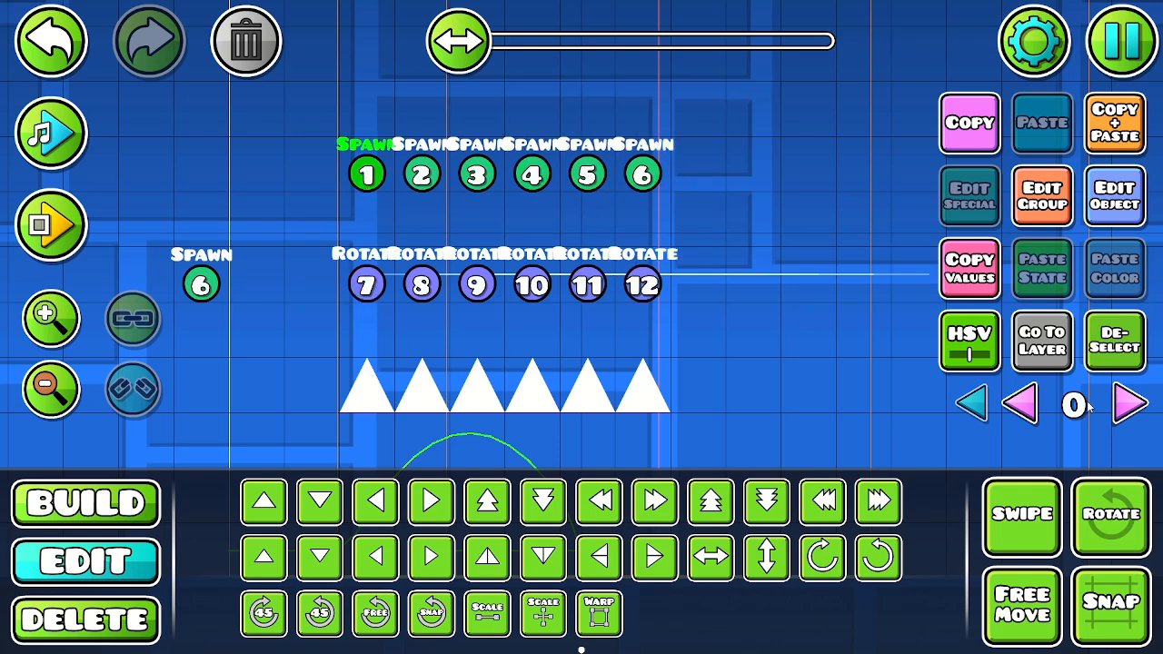
pyautogui.click(1114, 340)
pyautogui.moveTo(200, 442); pyautogui.dragTo(233, 341)
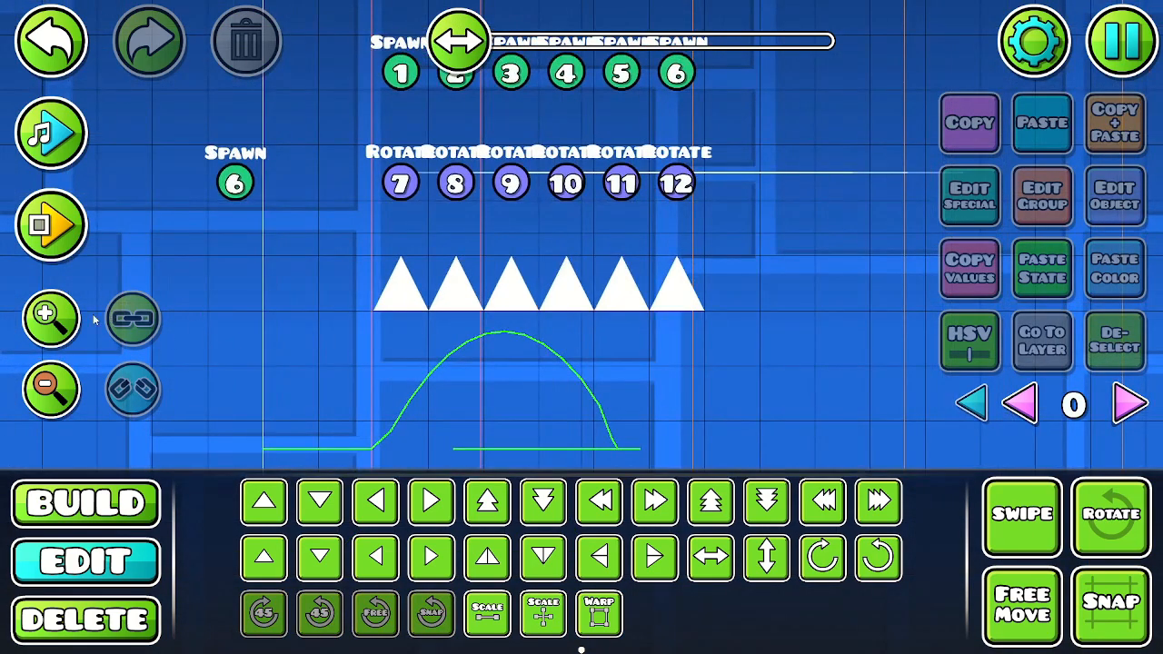
# - Playtest the spike loop, moving the player beneath the spikes while they rotate, and stop the test
pyautogui.click(50, 232)
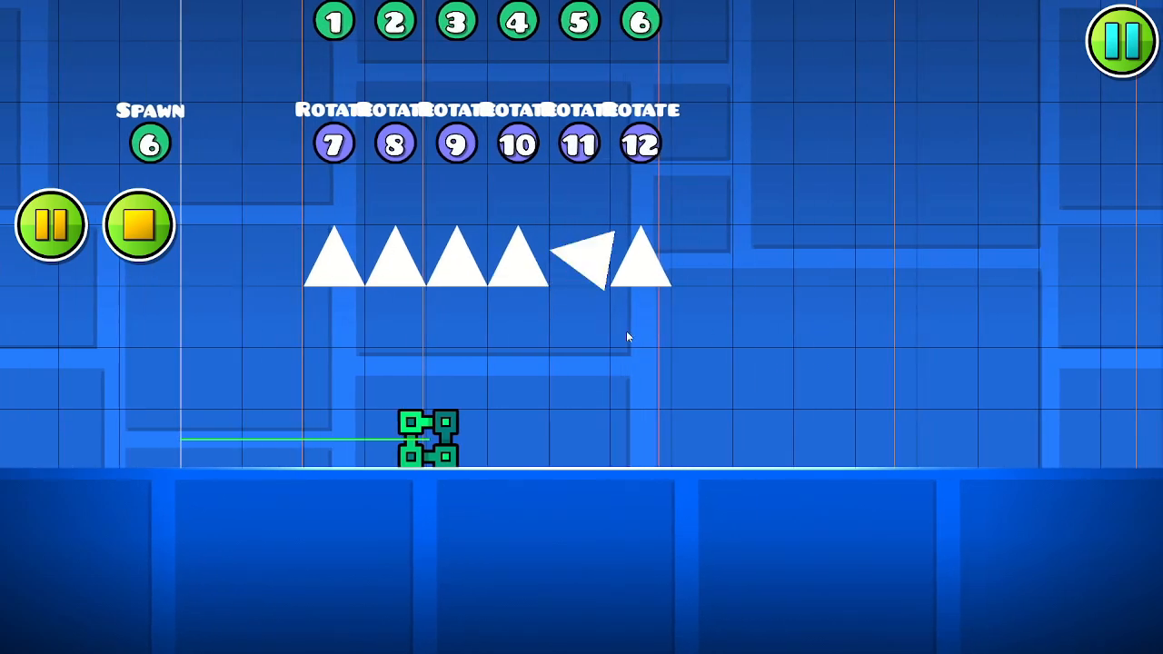
pyautogui.click(627, 335)
pyautogui.press('space')
pyautogui.press('a')
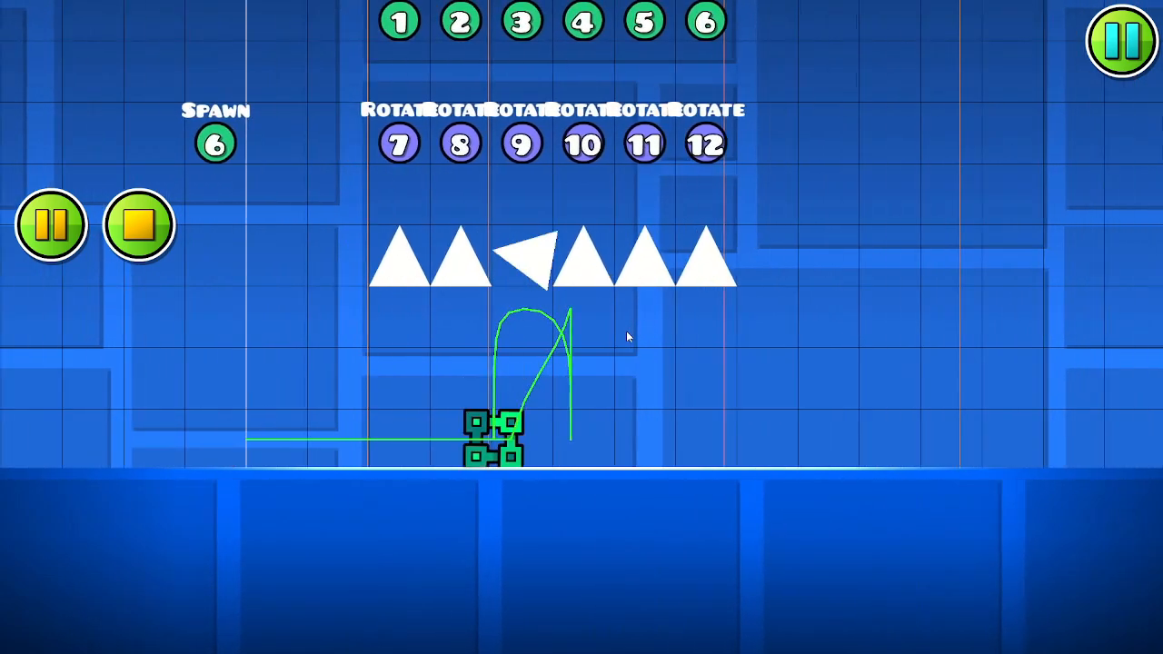
pyautogui.click(143, 232)
# - Review the delay and trigger options of the third and sixth spawn triggers in the upper row, and deselect them
pyautogui.moveTo(420, 280); pyautogui.dragTo(343, 497)
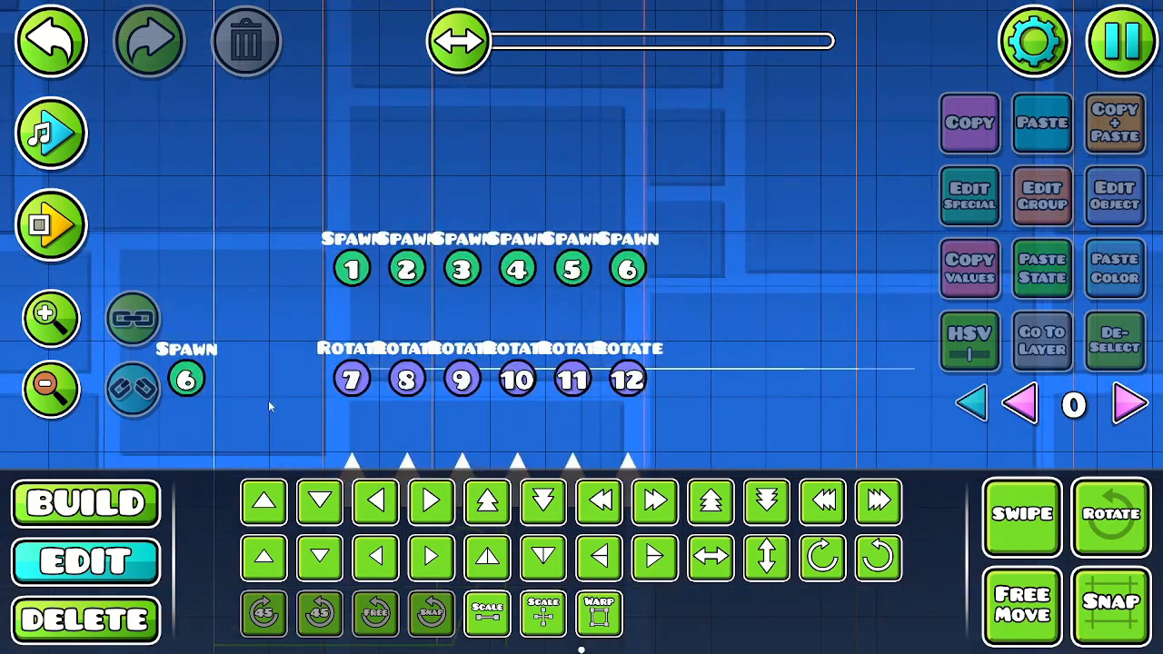
pyautogui.moveTo(274, 391); pyautogui.dragTo(312, 455)
pyautogui.moveTo(445, 314); pyautogui.dragTo(447, 257)
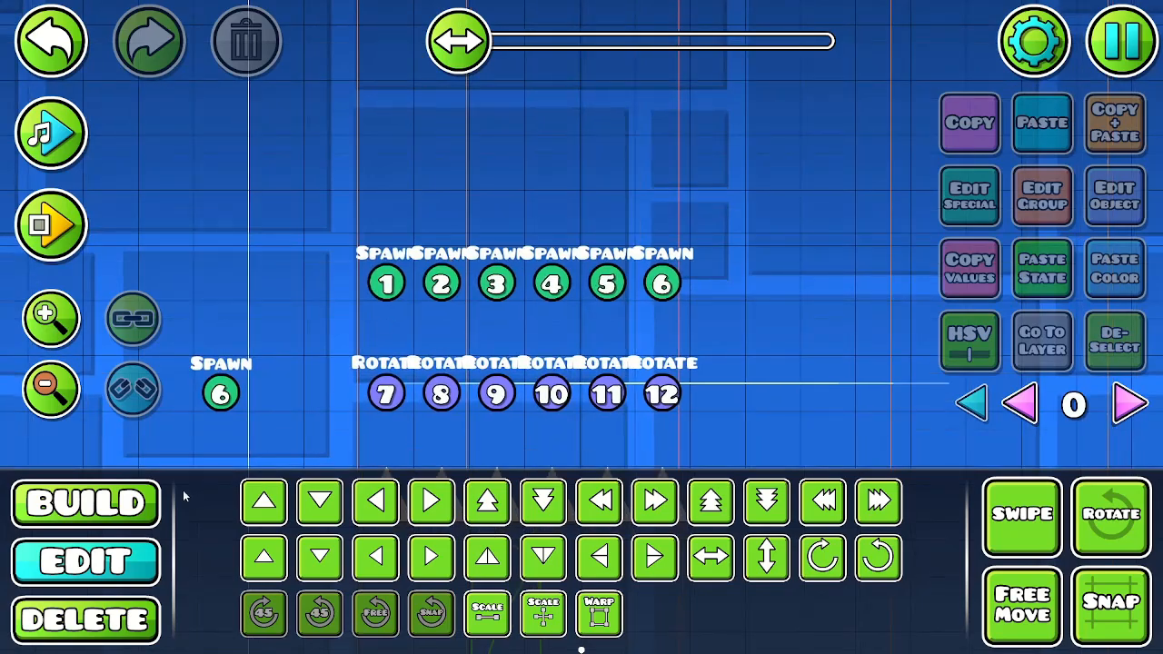
pyautogui.click(497, 283)
pyautogui.click(1099, 185)
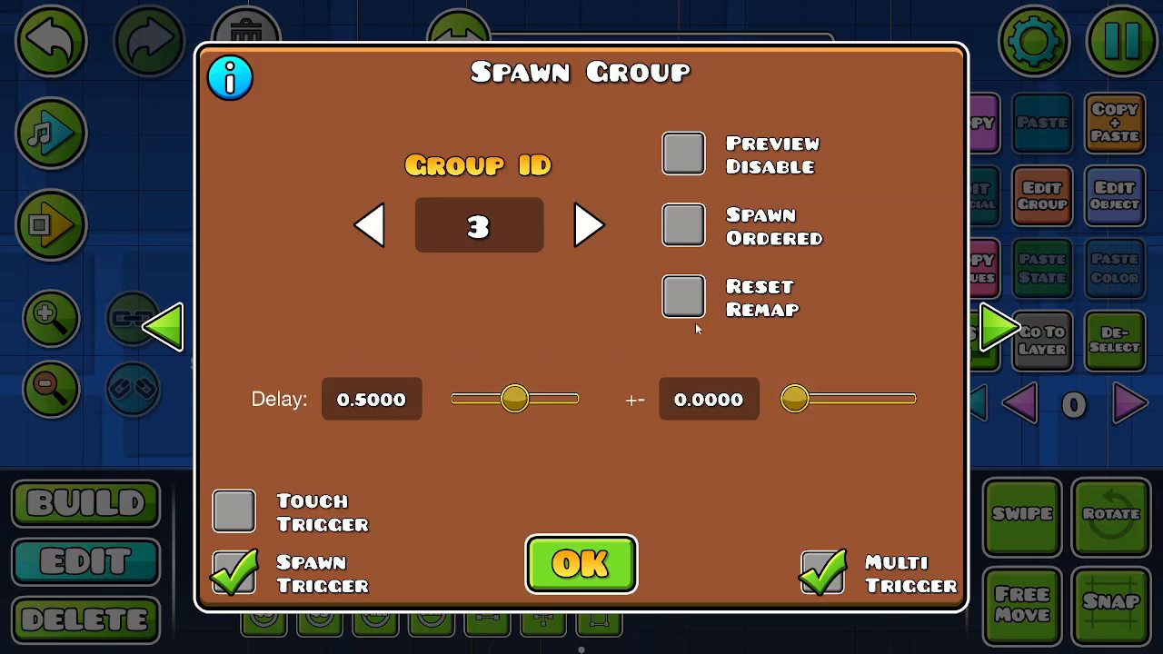
pyautogui.click(558, 553)
pyautogui.moveTo(679, 305); pyautogui.dragTo(653, 295)
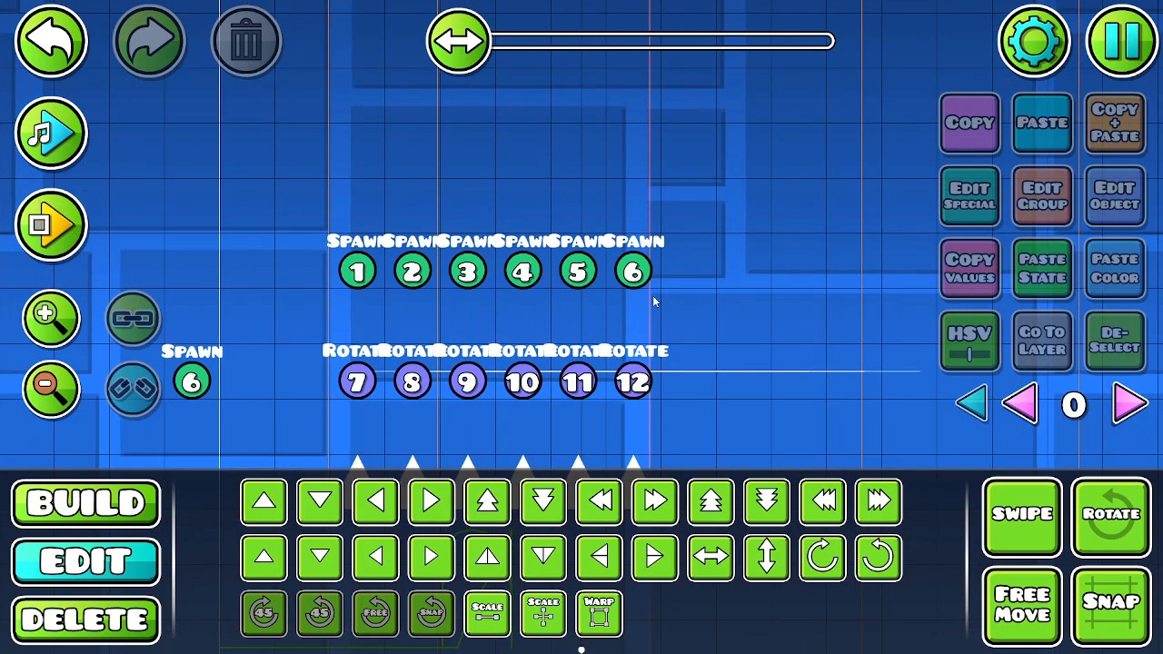
pyautogui.click(638, 273)
pyautogui.click(1118, 194)
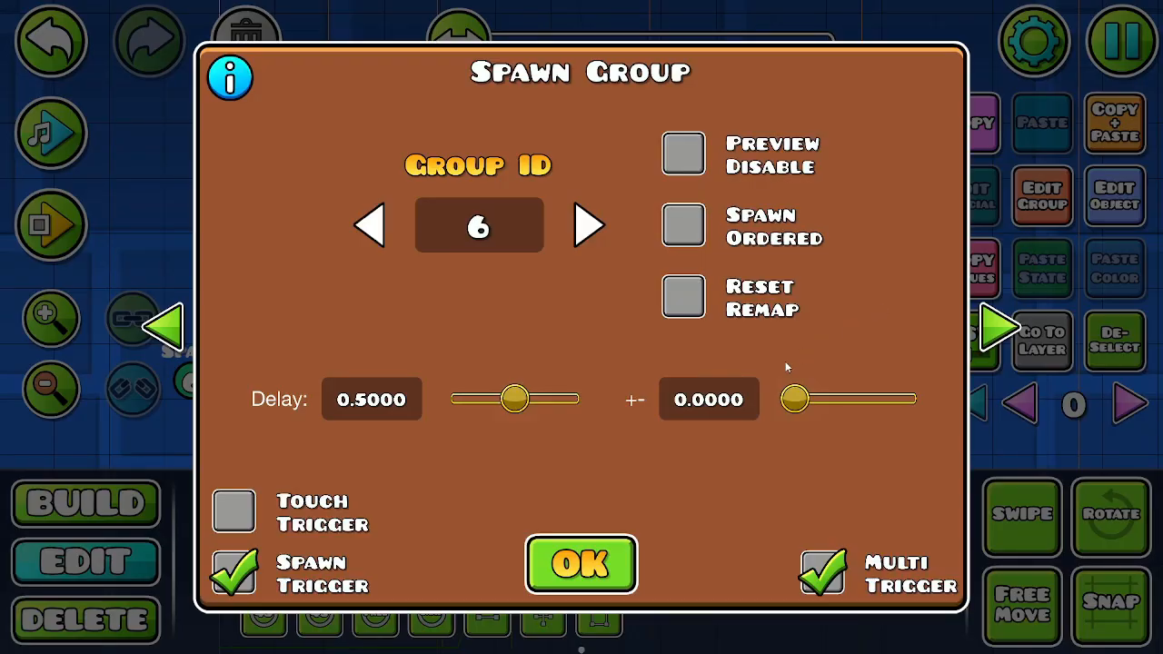
pyautogui.click(601, 583)
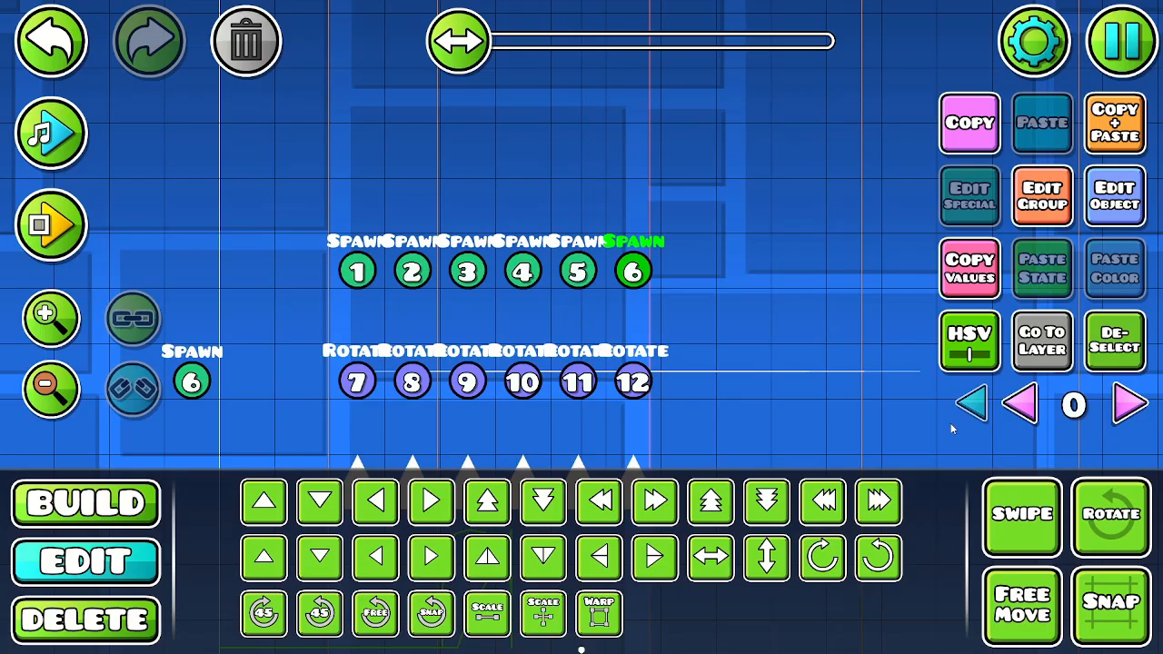
pyautogui.click(1092, 350)
pyautogui.moveTo(573, 279); pyautogui.dragTo(582, 192)
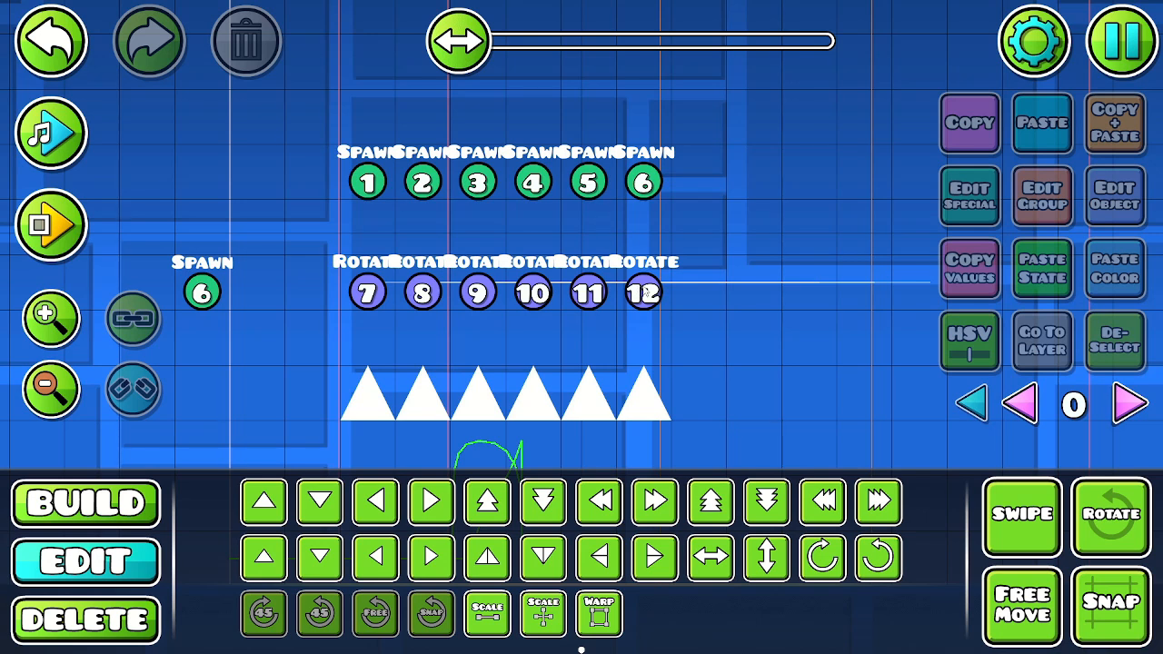
# - Set the delay of the sixth spawn trigger in the upper row to 2 and deselect it
pyautogui.click(645, 184)
pyautogui.click(1121, 205)
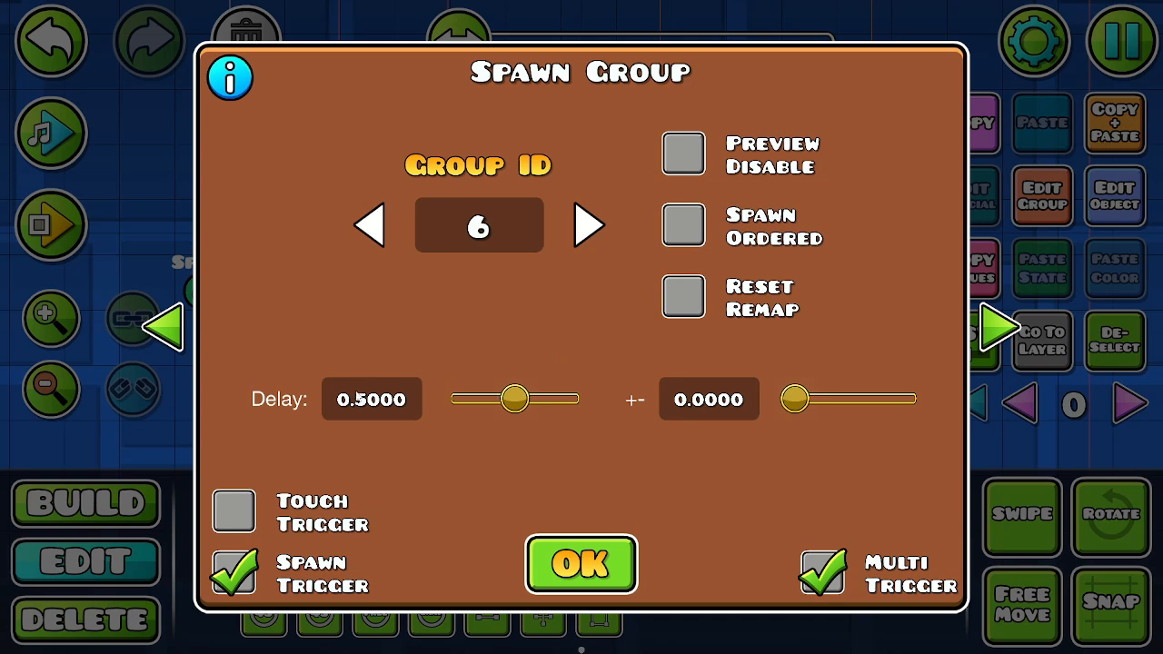
pyautogui.press('BackSpace')
pyautogui.press('BackSpace')
pyautogui.press('BackSpace')
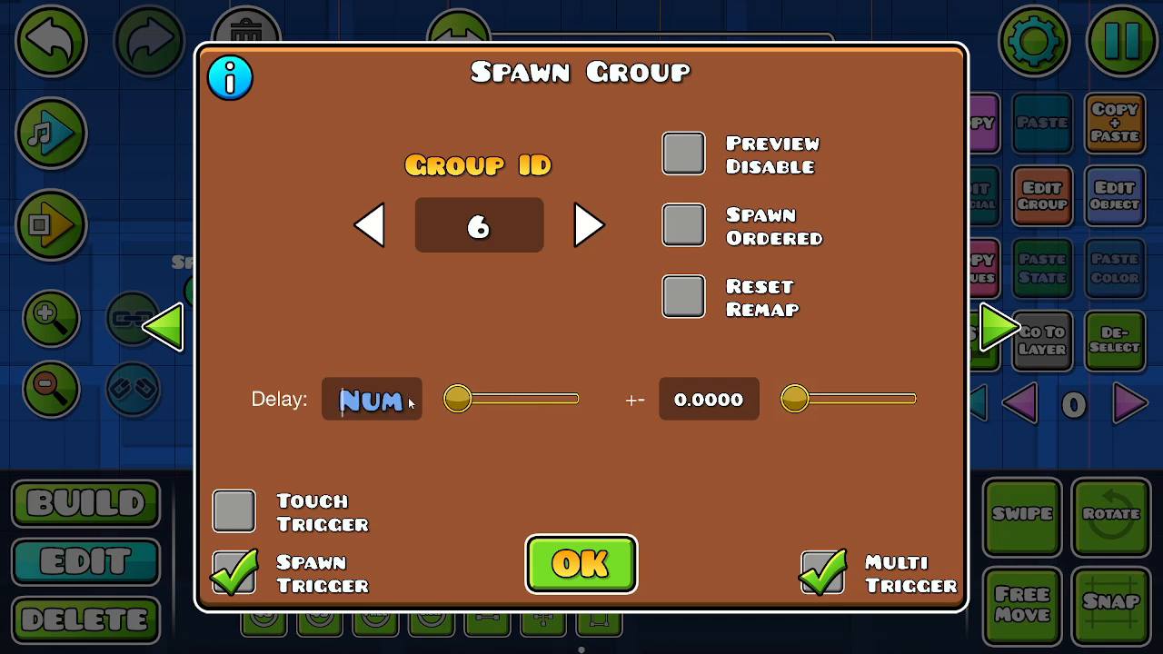
pyautogui.write('2')
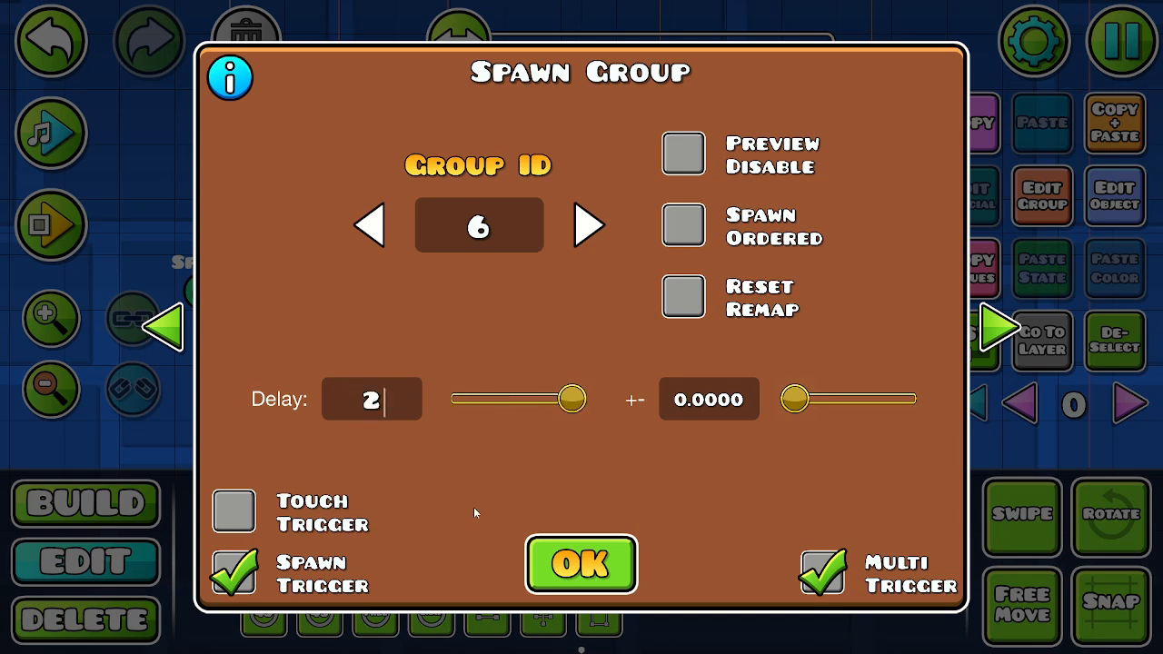
pyautogui.click(559, 566)
pyautogui.click(1115, 340)
# - Check the shared delay of the first five spawn triggers in the upper row, and deselect them
pyautogui.moveTo(733, 289); pyautogui.dragTo(736, 212)
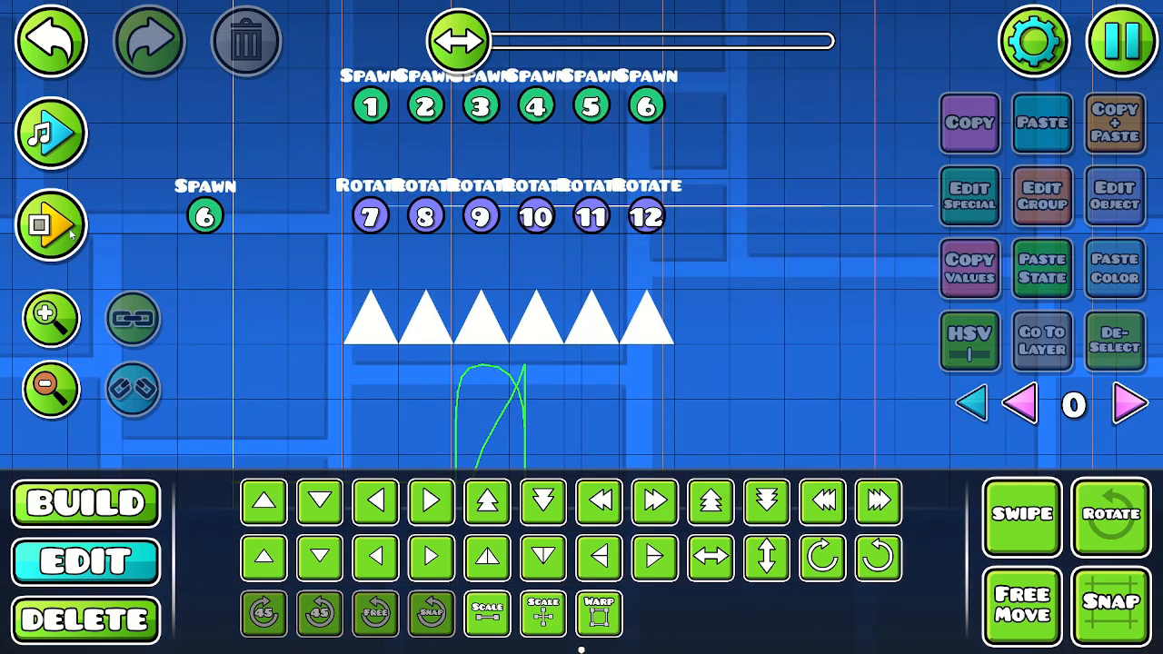
pyautogui.moveTo(358, 101); pyautogui.dragTo(368, 182)
pyautogui.moveTo(567, 212); pyautogui.dragTo(618, 216)
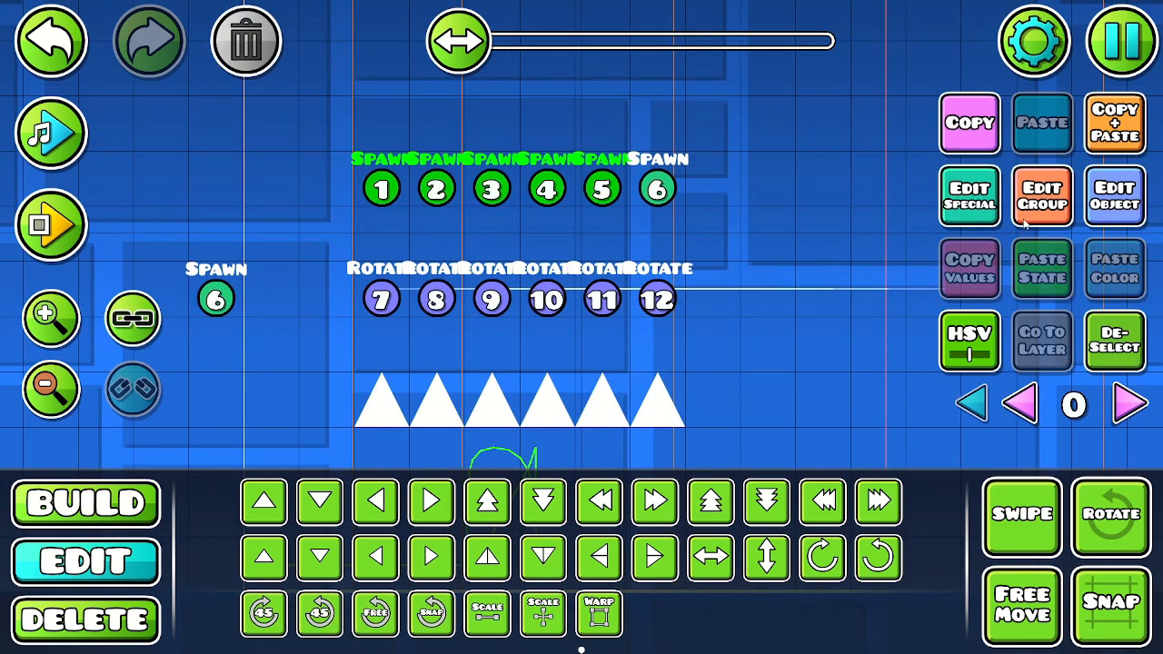
pyautogui.click(1096, 209)
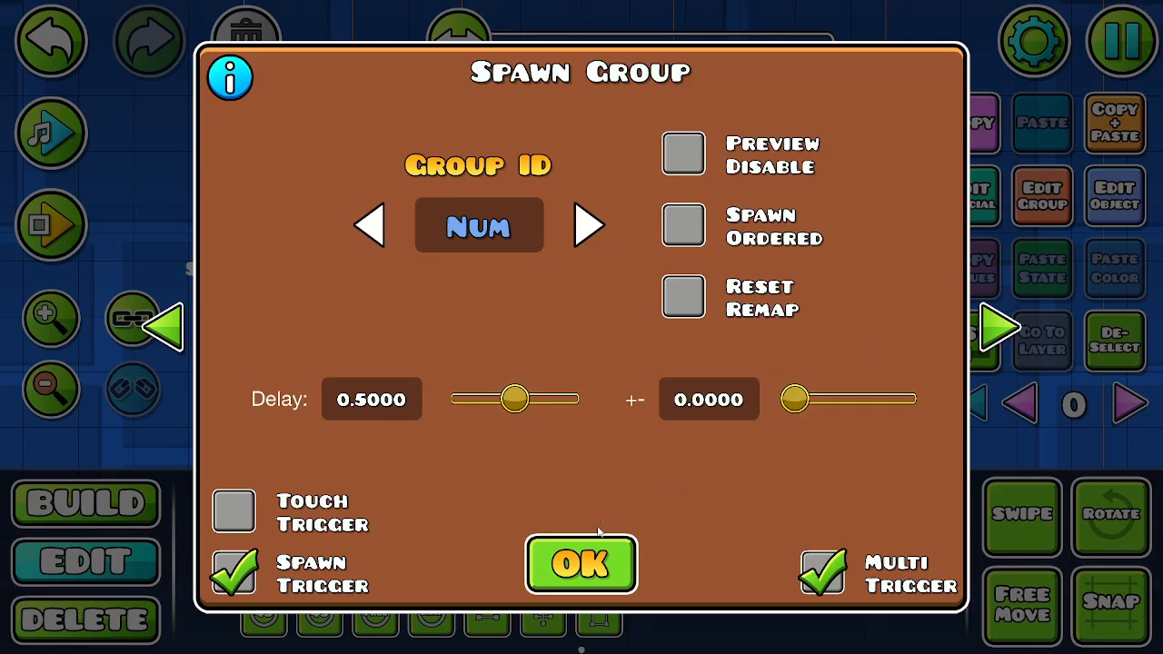
pyautogui.click(579, 561)
pyautogui.click(1115, 338)
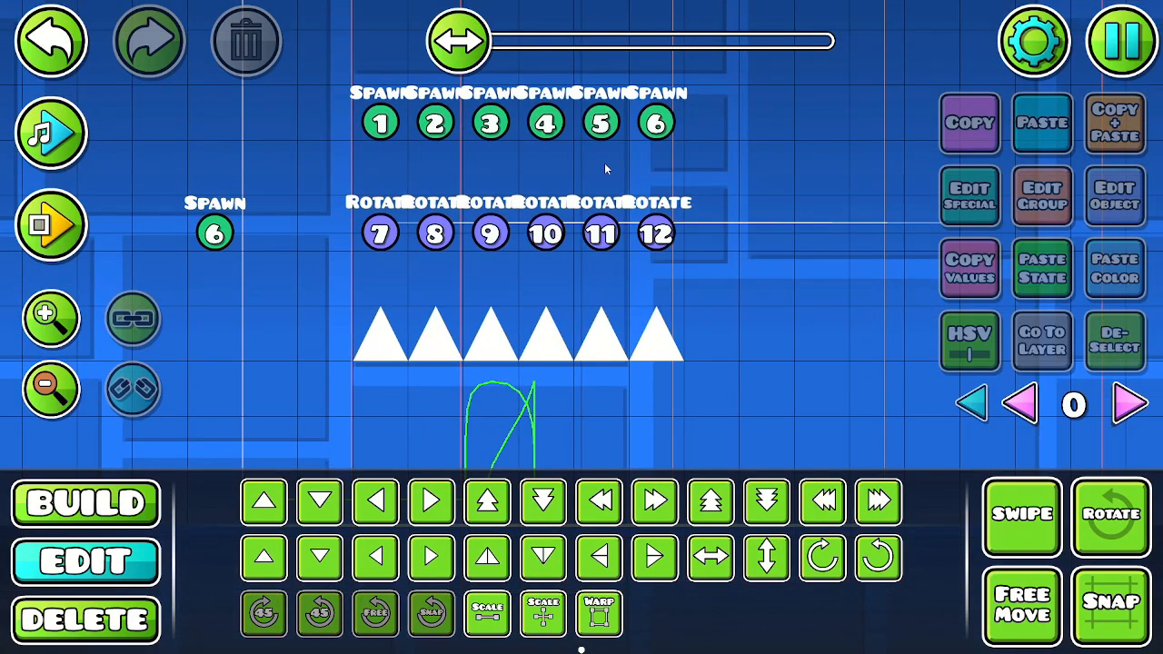
# - Playtest the loop with the longer delay on the sixth spawn trigger, and return to editing
pyautogui.scroll(-3, 449, 289)
pyautogui.click(43, 254)
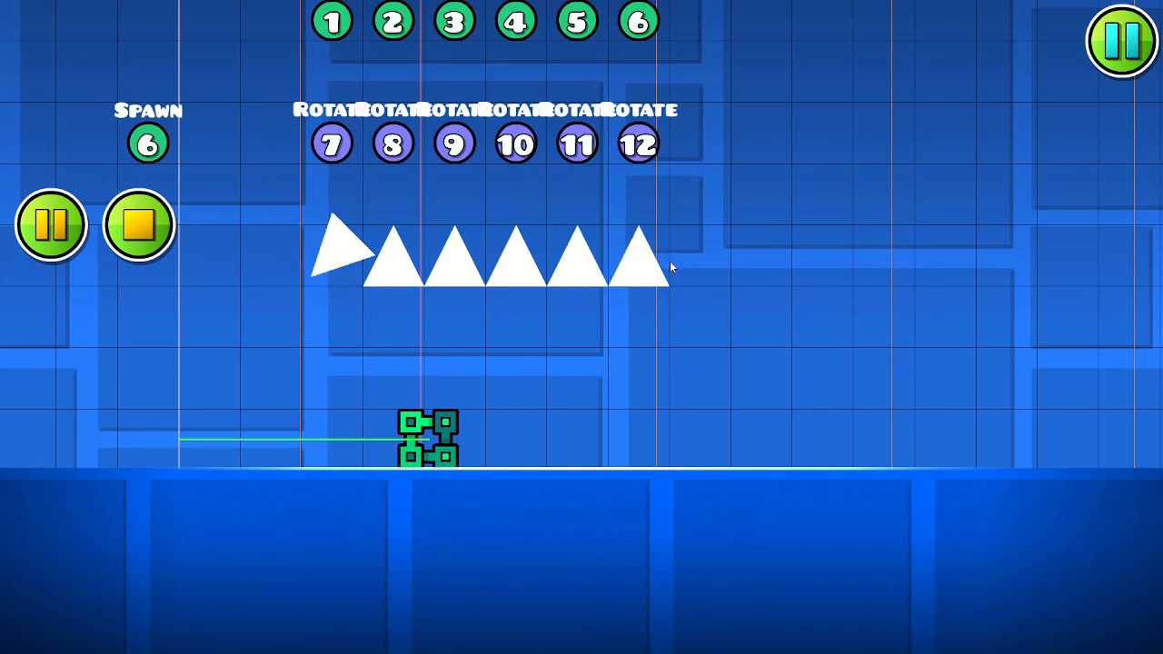
pyautogui.press('Escape')
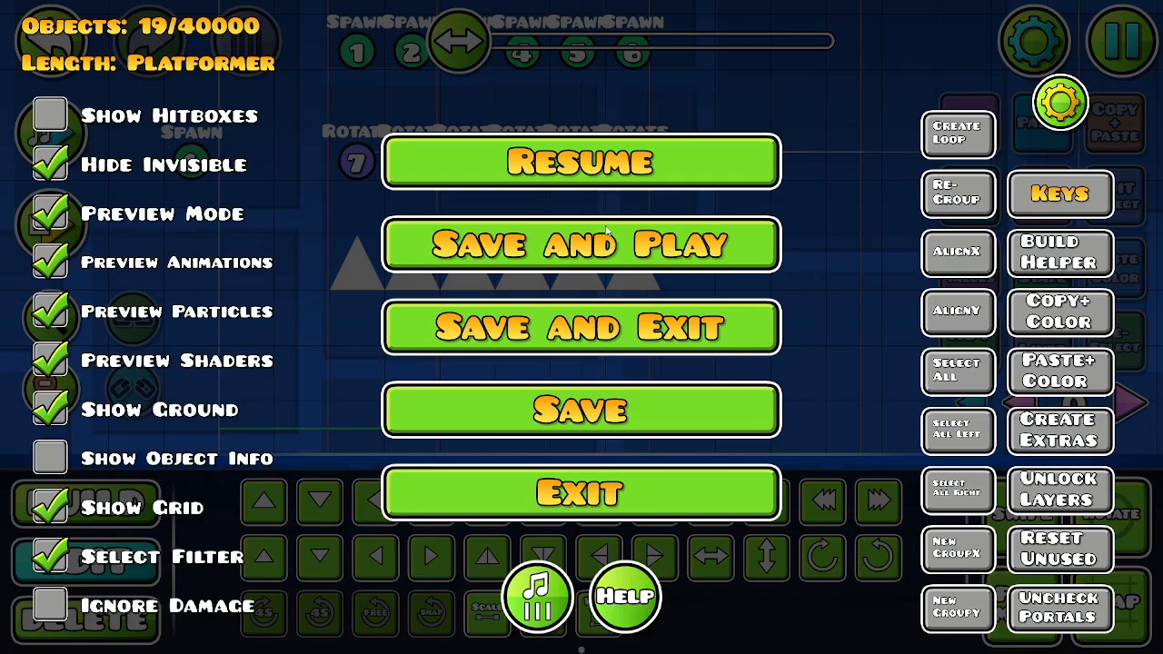
pyautogui.click(598, 166)
# - Change the shared delay of the third and fourth spawn triggers in the upper row
pyautogui.moveTo(775, 264); pyautogui.dragTo(761, 463)
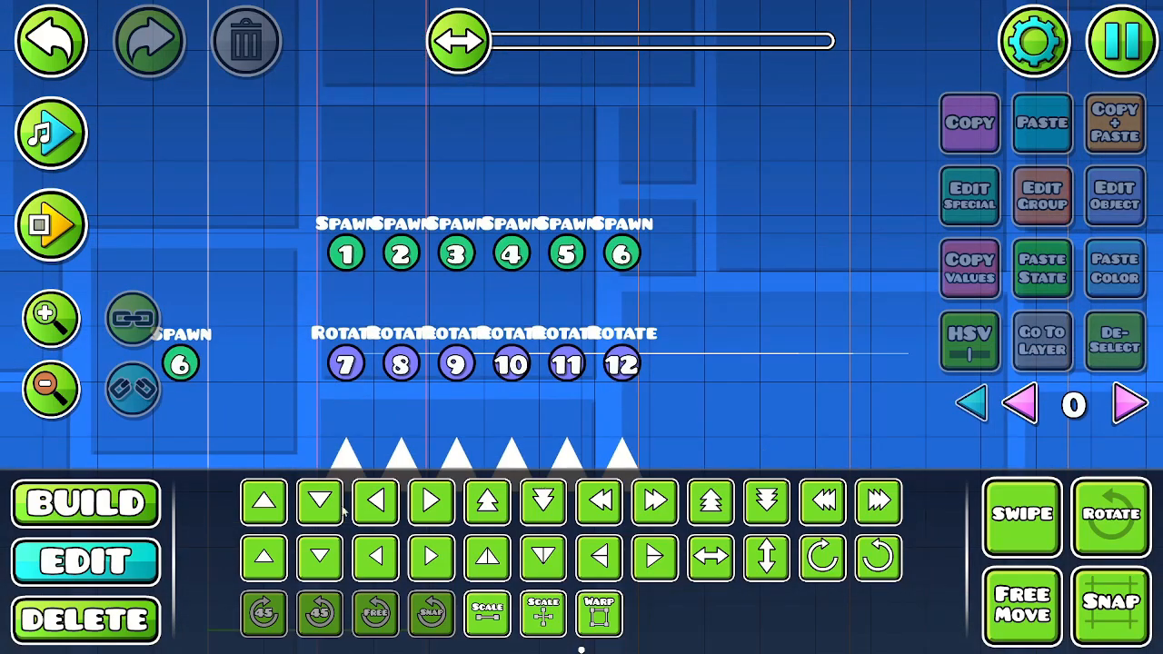
pyautogui.click(454, 252)
pyautogui.keyDown('shift'); pyautogui.click(514, 257); pyautogui.keyUp('shift')
pyautogui.click(1115, 195)
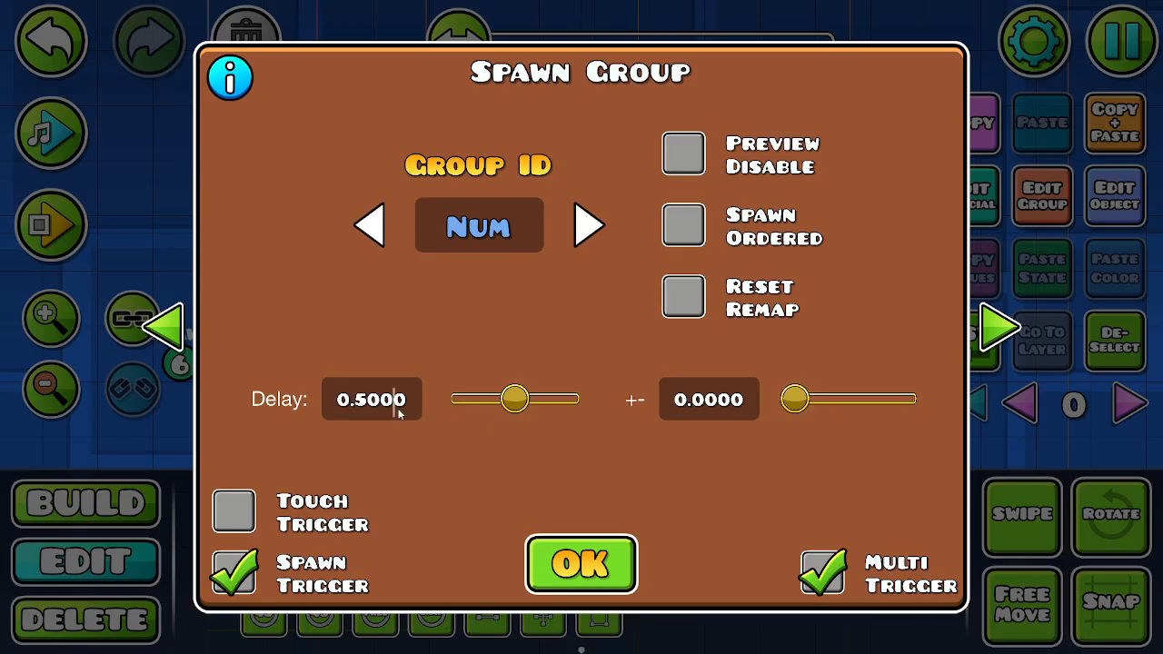
pyautogui.press('BackSpace')
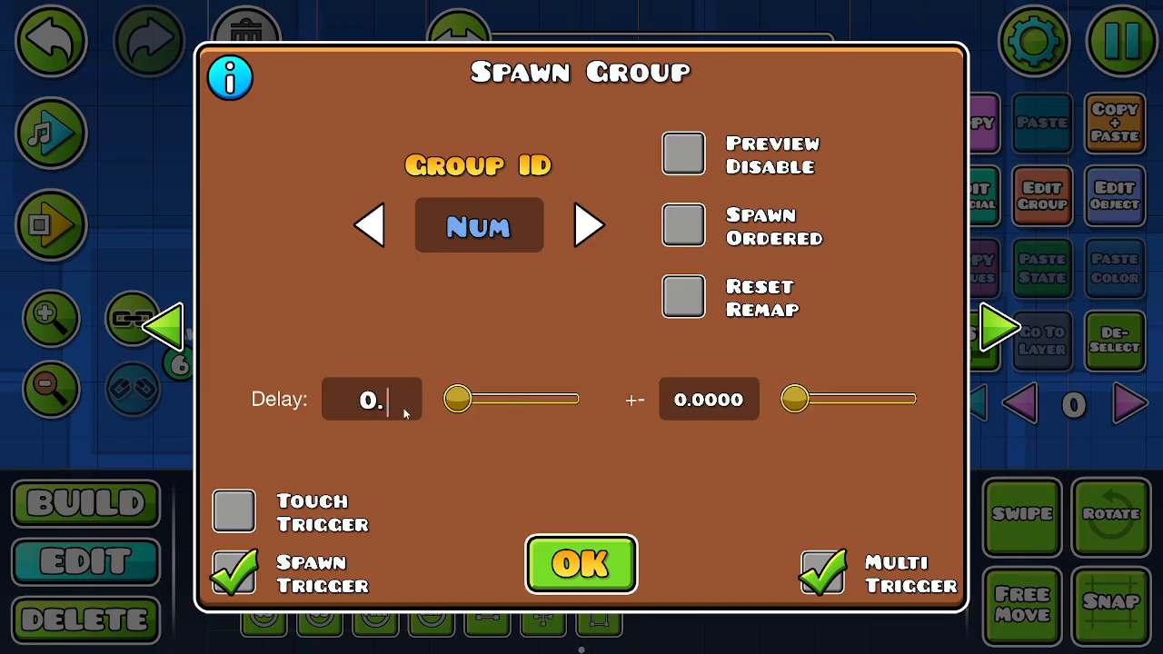
pyautogui.click(563, 568)
# - Playtest the spike loop with the changed spawn delays and stop the test
pyautogui.click(52, 222)
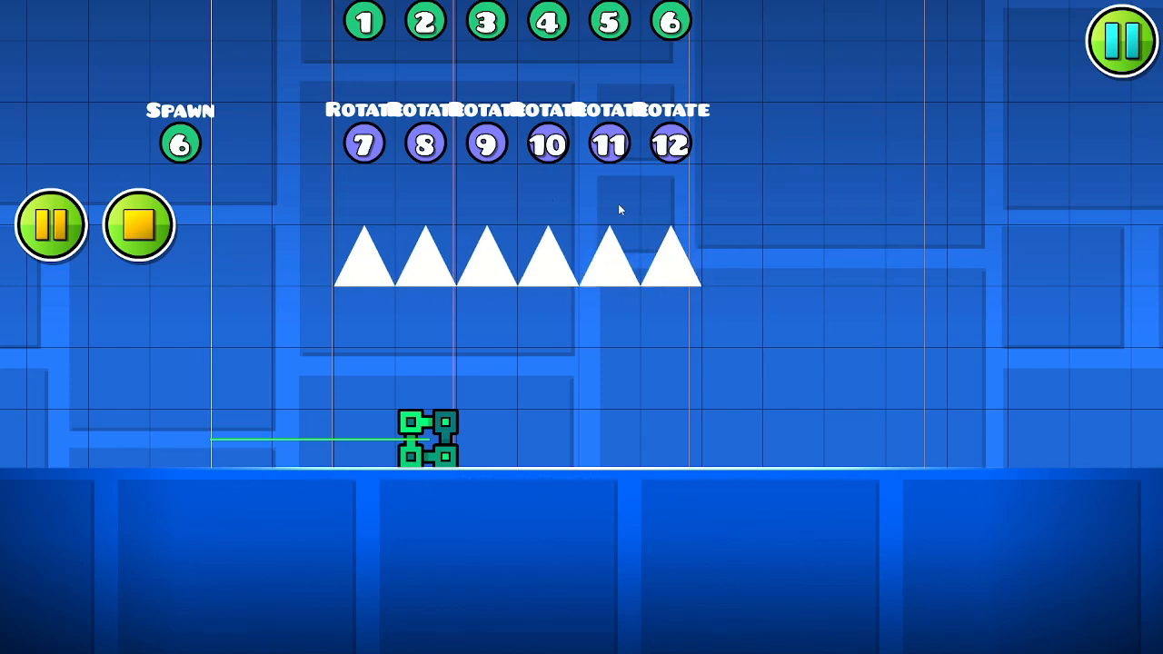
pyautogui.click(163, 221)
# - Examine the upper row of six spawn triggers up close, highlighting the whole row
pyautogui.moveTo(471, 167); pyautogui.dragTo(485, 338)
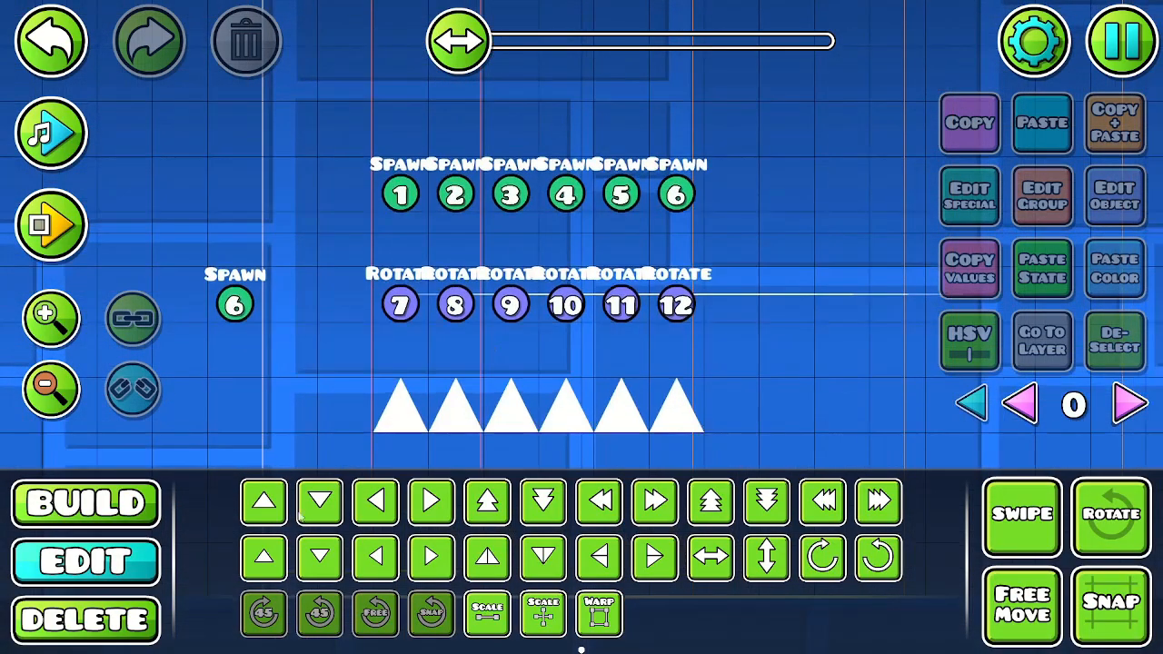
pyautogui.scroll(1, 329, 399)
pyautogui.click(52, 320)
pyautogui.moveTo(381, 300); pyautogui.dragTo(405, 329)
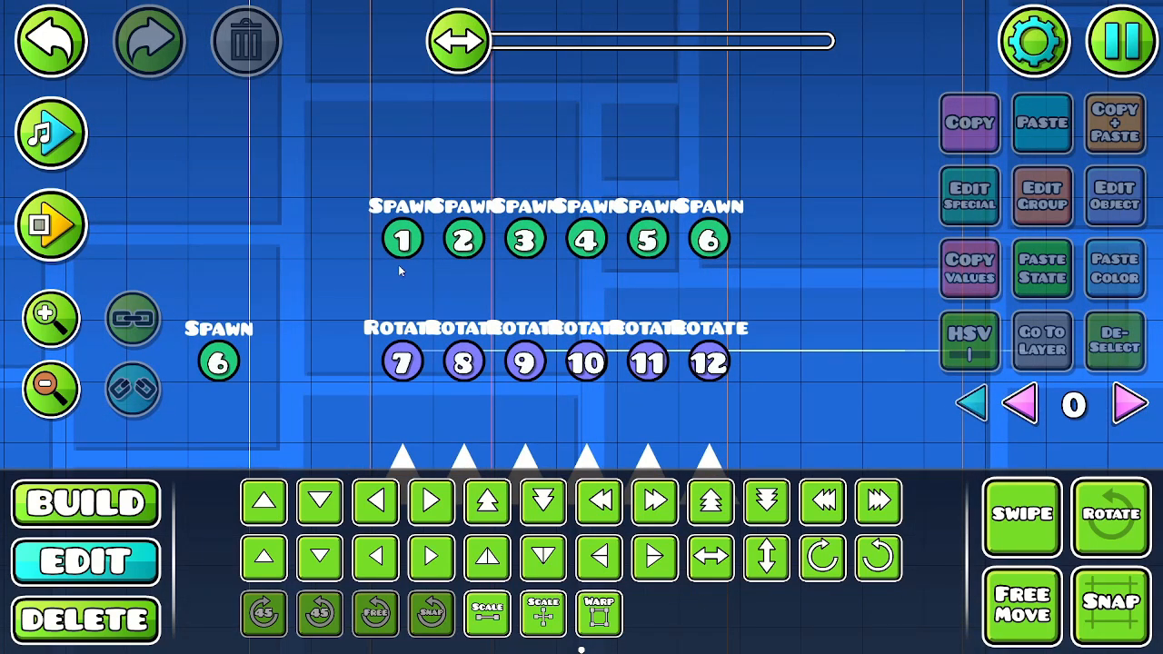
pyautogui.keyDown('shift'); pyautogui.moveTo(368, 200); pyautogui.dragTo(799, 273); pyautogui.keyUp('shift')
pyautogui.click(1139, 358)
pyautogui.moveTo(593, 339); pyautogui.dragTo(557, 379)
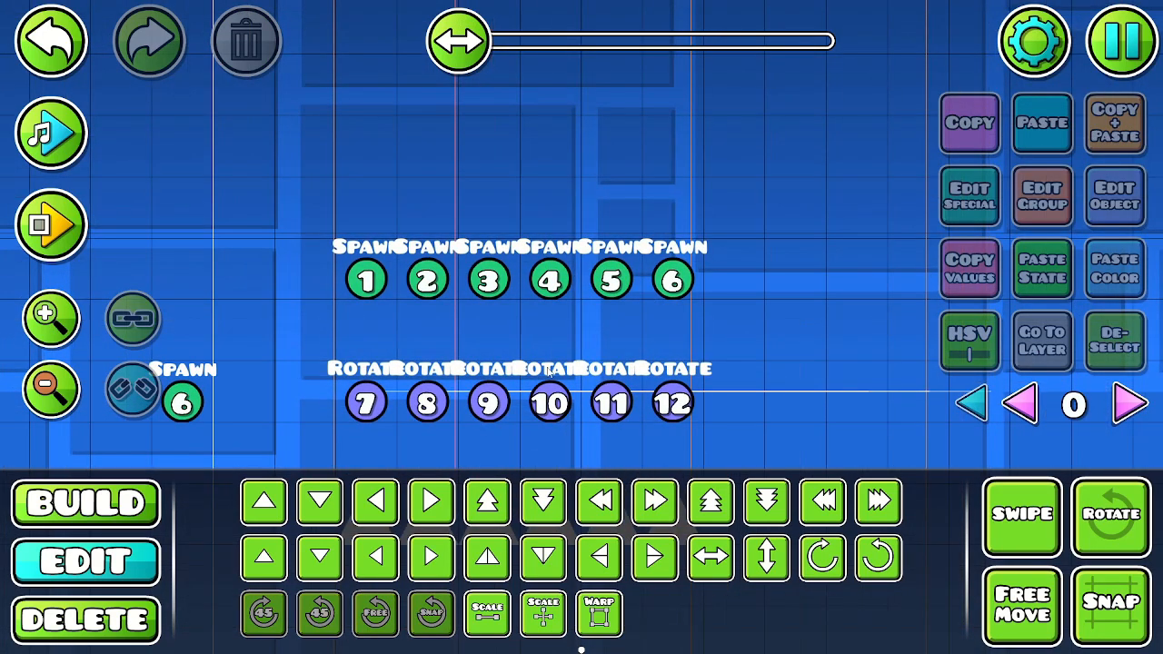
pyautogui.moveTo(717, 312); pyautogui.dragTo(727, 269)
# - Save and exit the tutorial level, and return to the list of created levels
pyautogui.click(1127, 48)
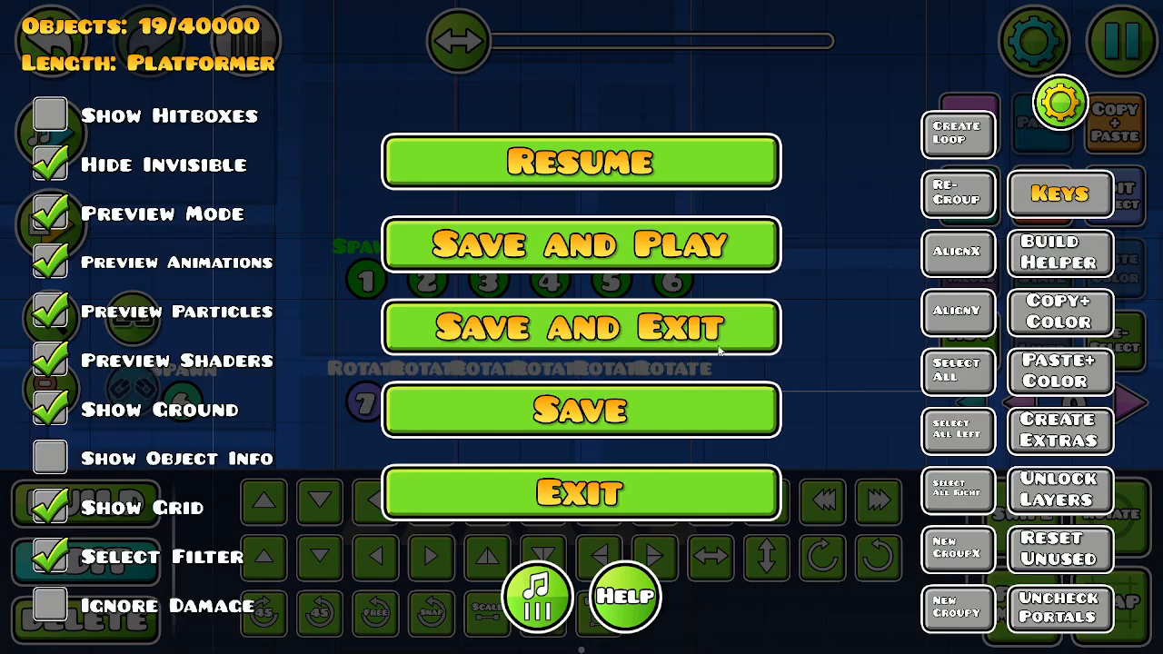
pyautogui.click(581, 324)
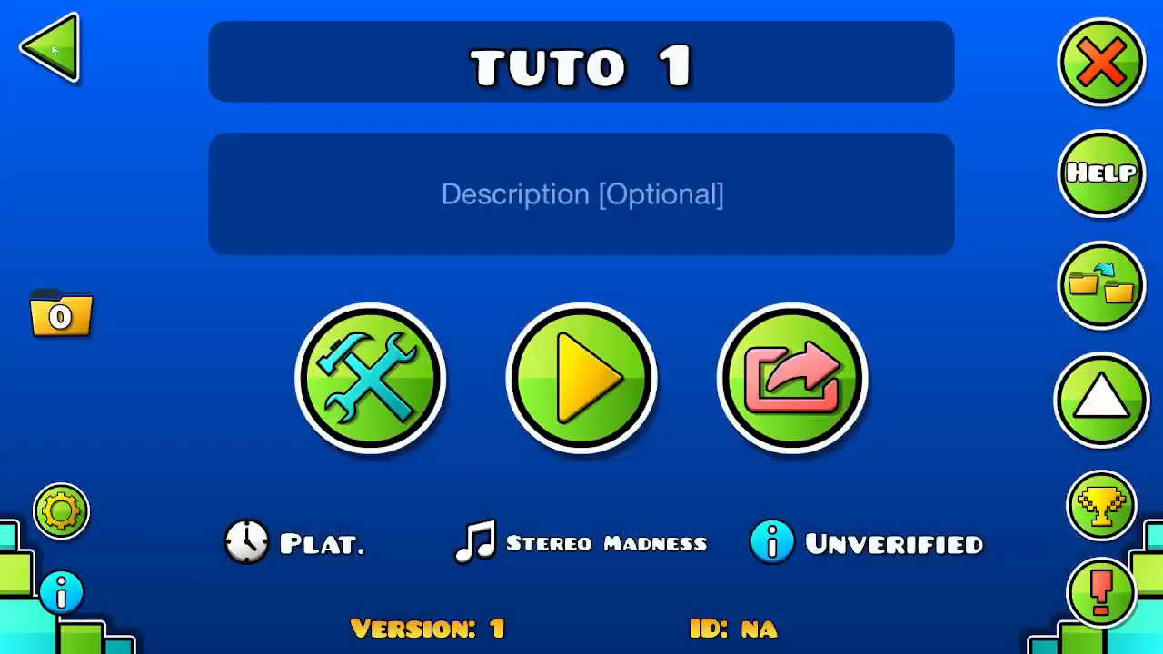
pyautogui.click(53, 50)
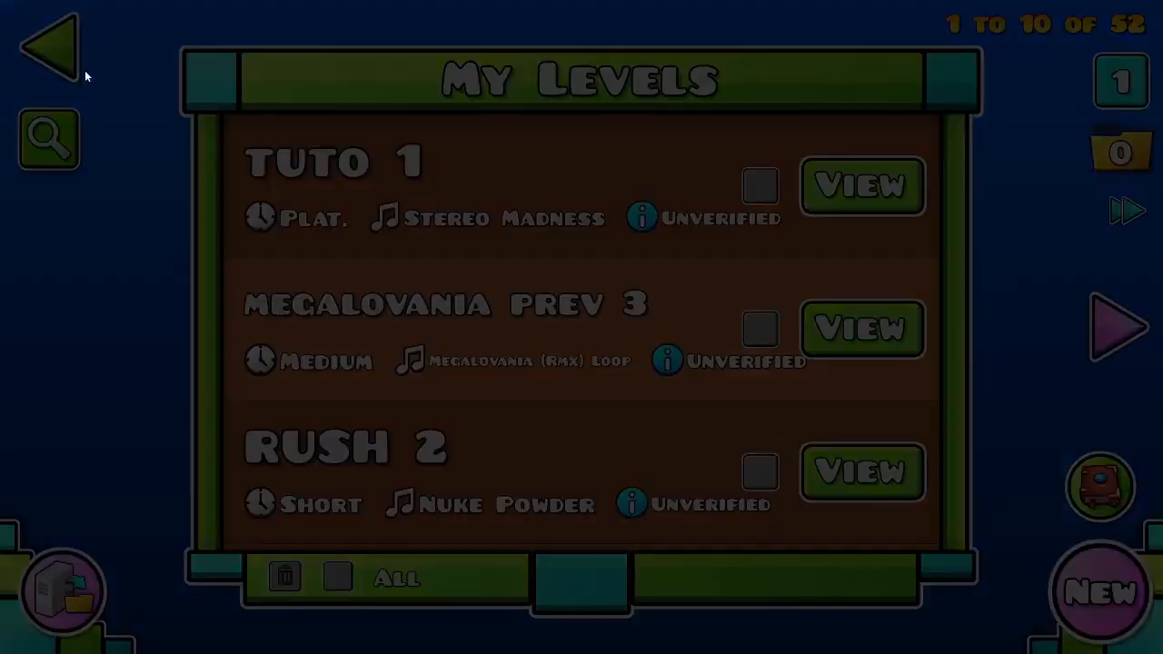
# - Look through the list of created levels for the wilson puzzle CC 1 level
pyautogui.scroll(-6, 457, 262)
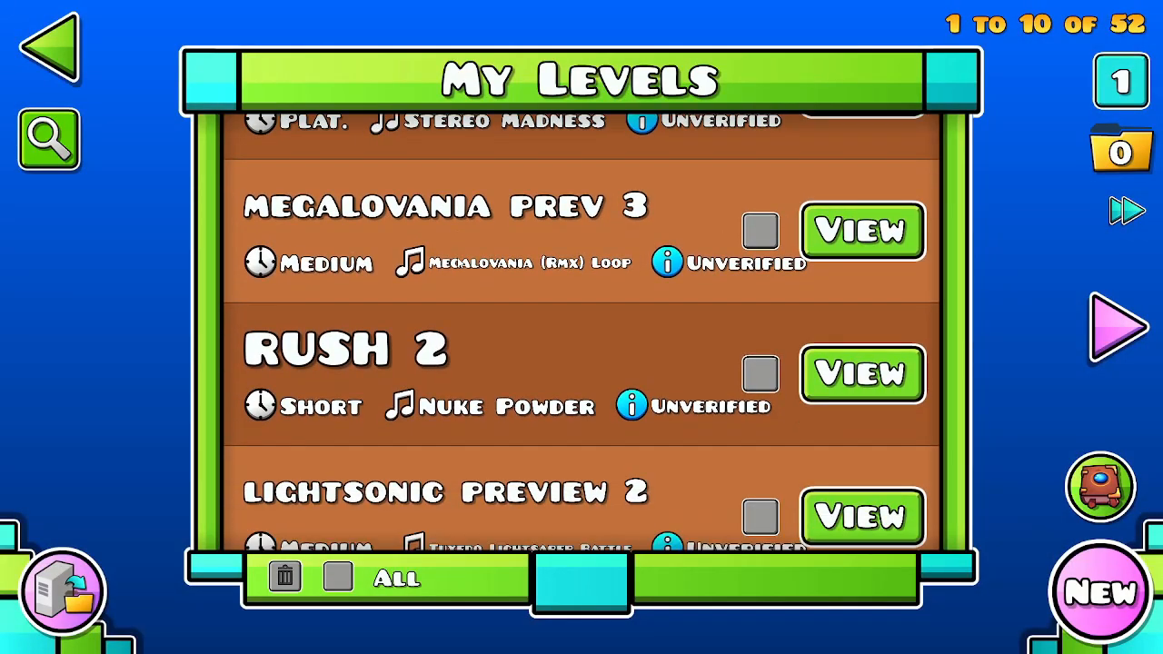
pyautogui.scroll(-4, 457, 262)
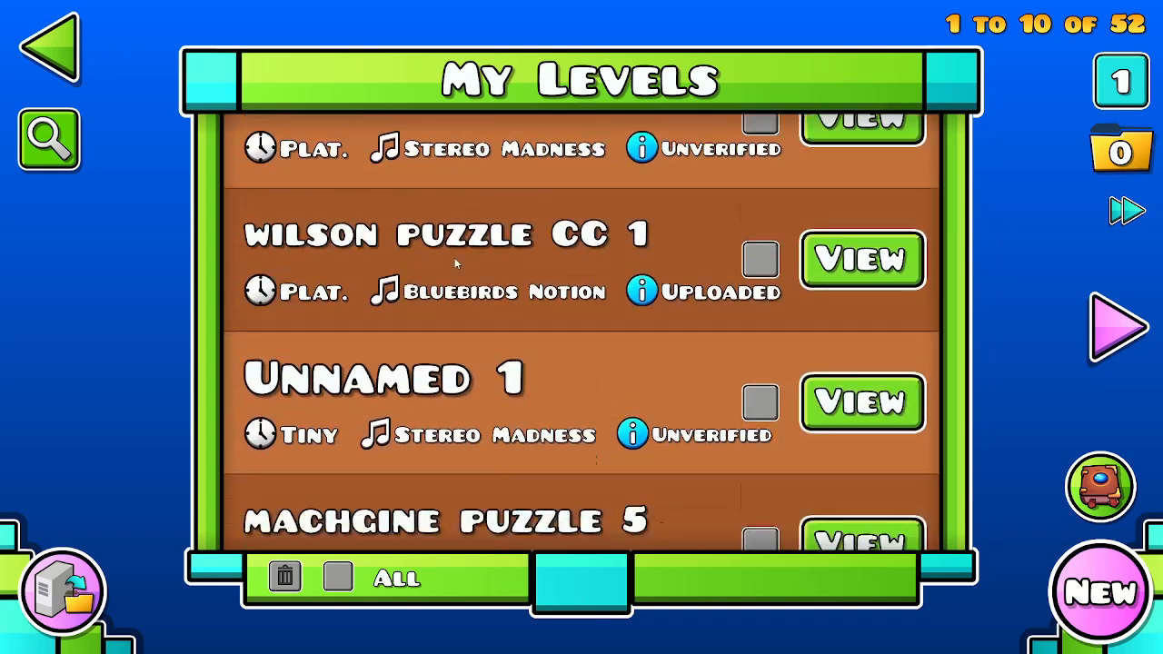
pyautogui.scroll(5, 530, 306)
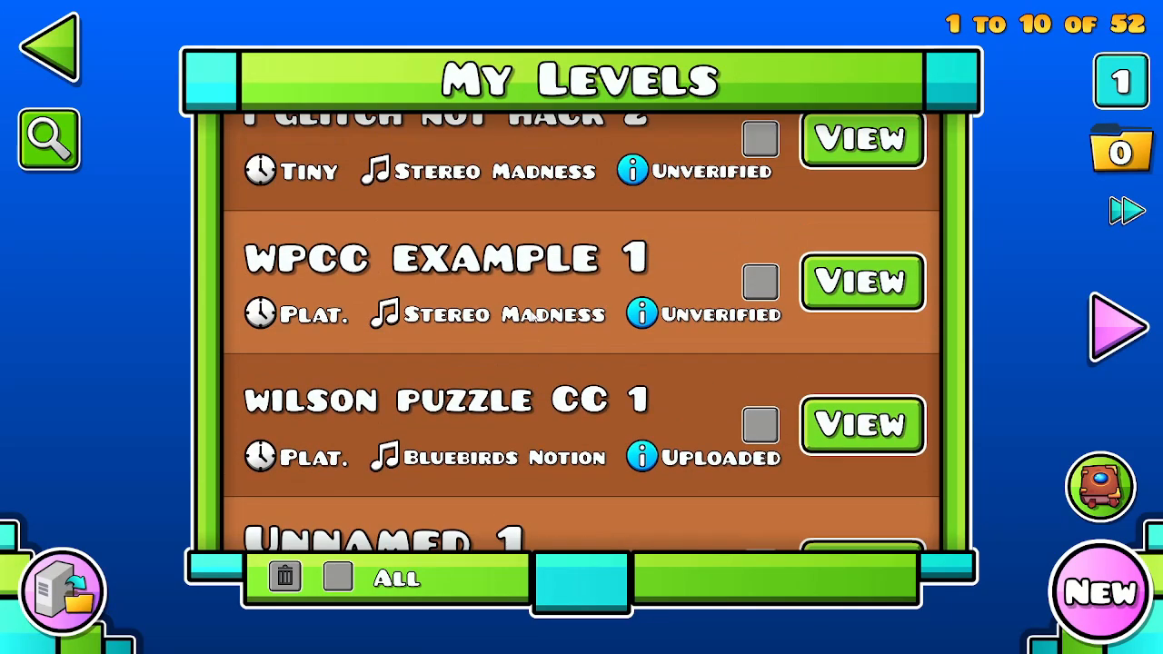
pyautogui.scroll(-3, 695, 375)
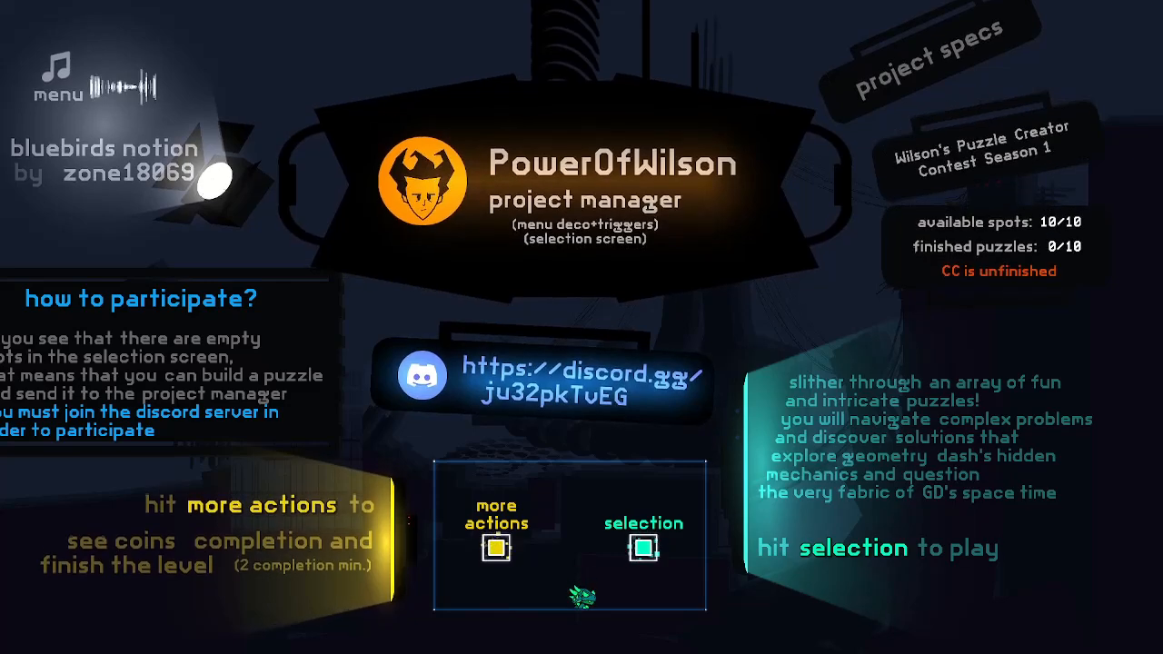
# - Move the character around the puzzle contest level's menu room to view its participation and project information
pyautogui.press('space')
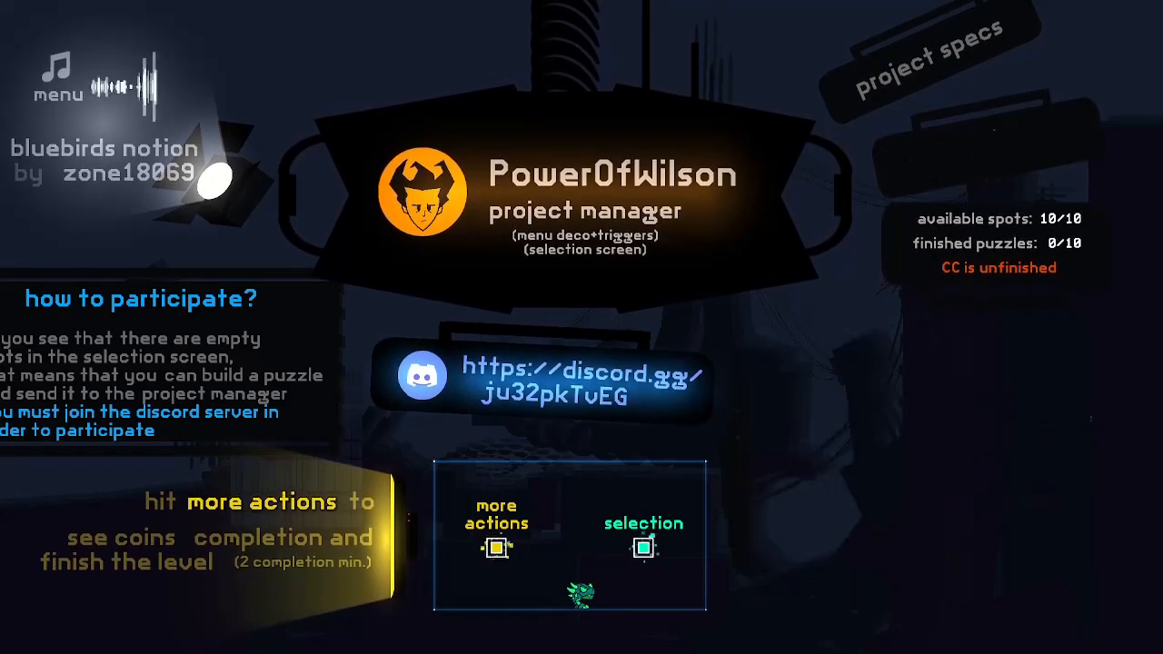
pyautogui.press('d')
pyautogui.press('space')
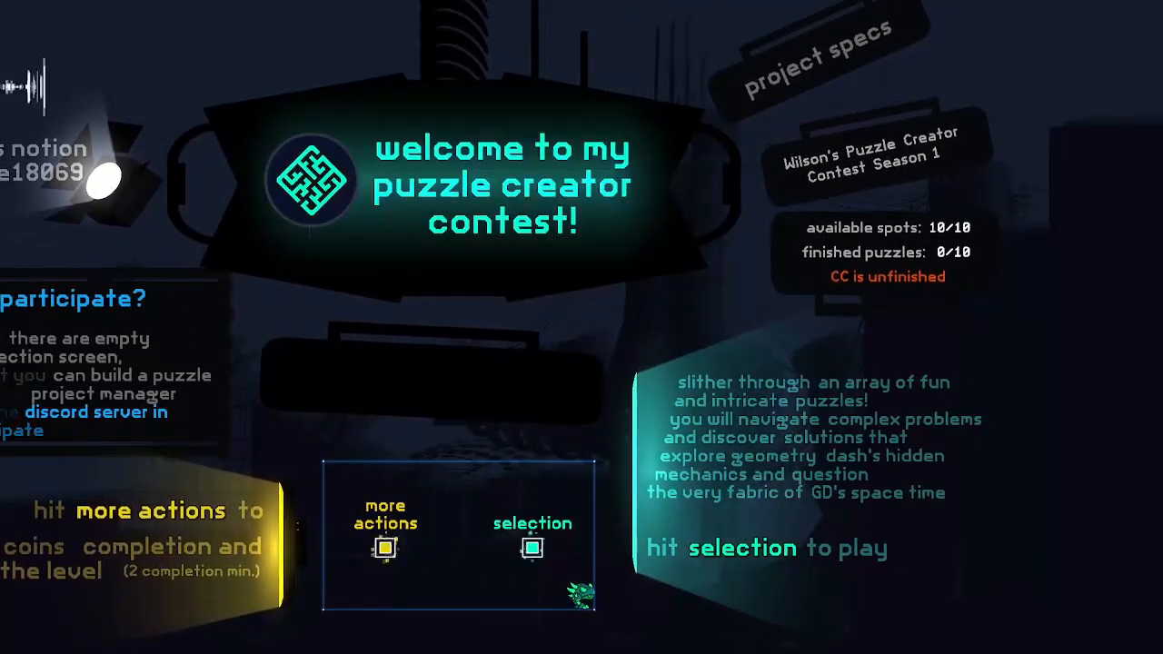
pyautogui.press('space')
pyautogui.press('space')
pyautogui.press('a')
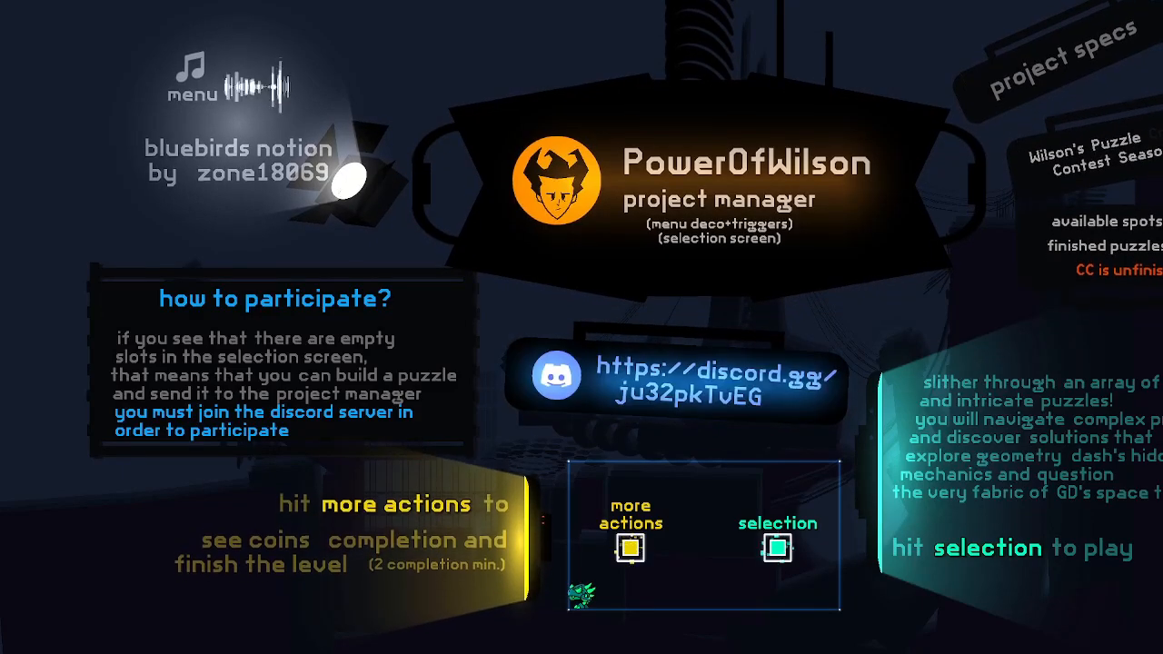
# - Pause the wilson puzzle CC 1 level and open it in the level editor
pyautogui.press('Right')
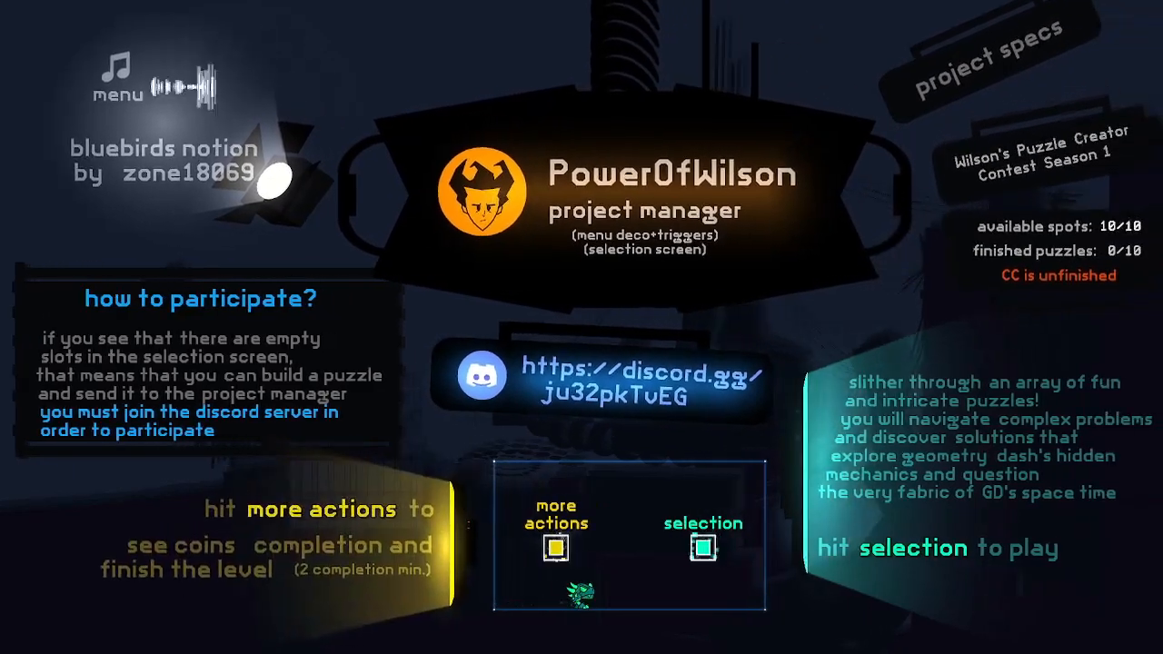
pyautogui.press('Escape')
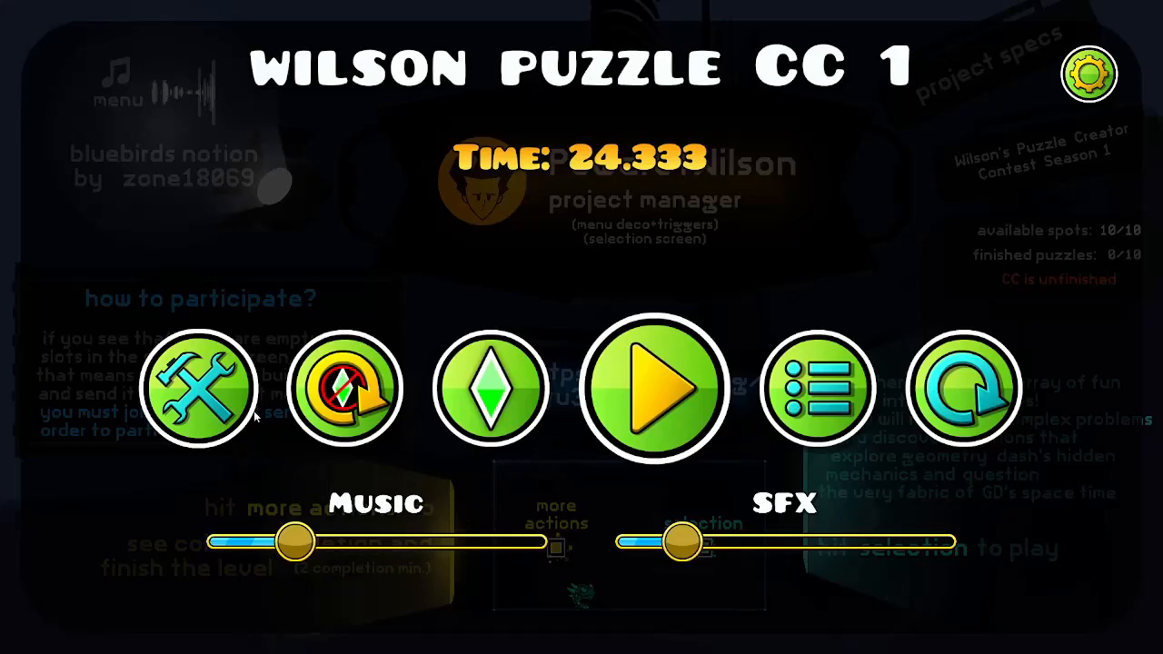
pyautogui.click(252, 407)
# - Inspect the group ID and delay settings of the spawn trigger targeting group 78, below the paired alpha triggers
pyautogui.scroll(-3, 675, 221)
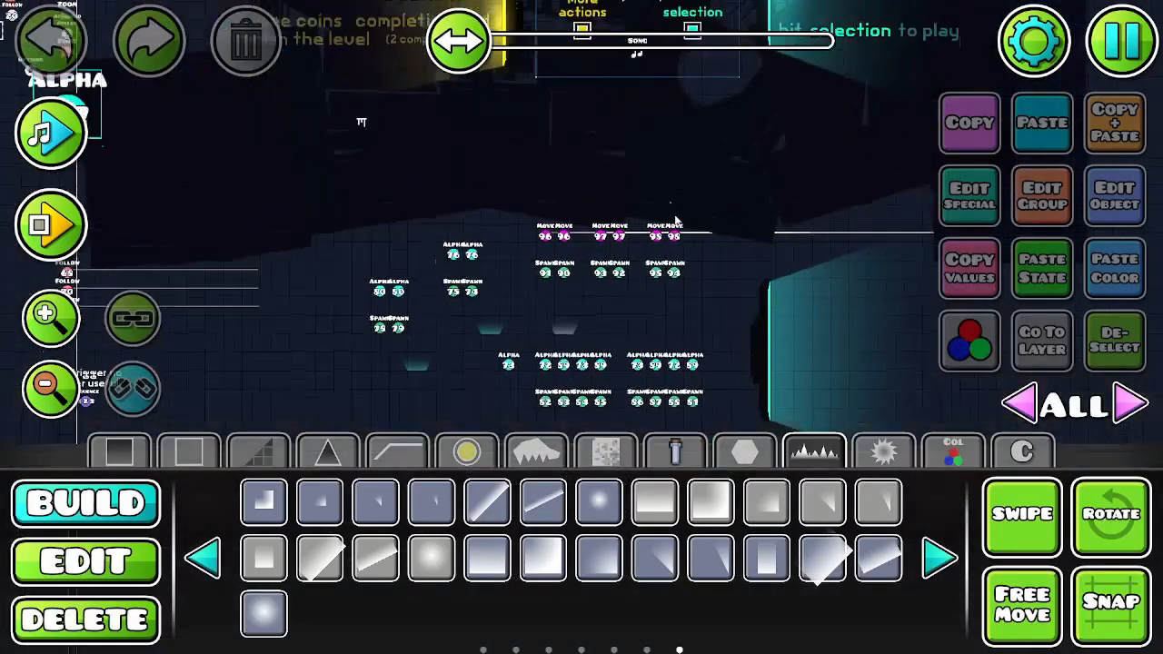
pyautogui.scroll(1, 675, 221)
pyautogui.click(50, 323)
pyautogui.click(50, 323)
pyautogui.moveTo(264, 370); pyautogui.dragTo(668, 304)
pyautogui.click(41, 318)
pyautogui.click(41, 318)
pyautogui.moveTo(546, 349); pyautogui.dragTo(376, 299)
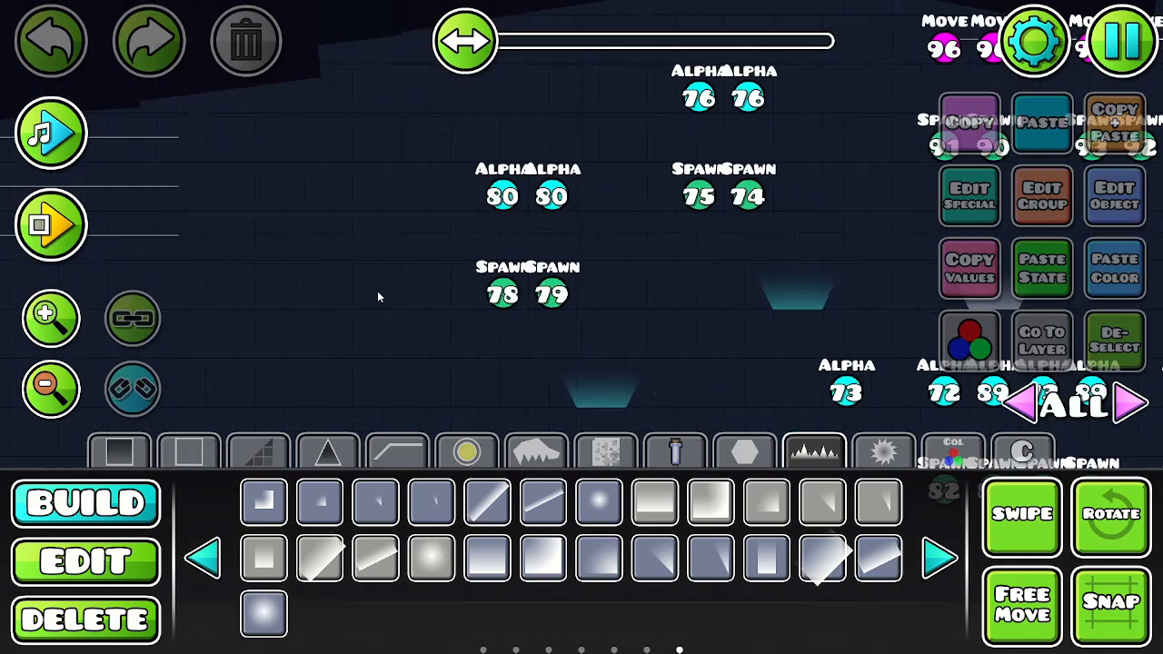
pyautogui.press('2')
pyautogui.click(495, 294)
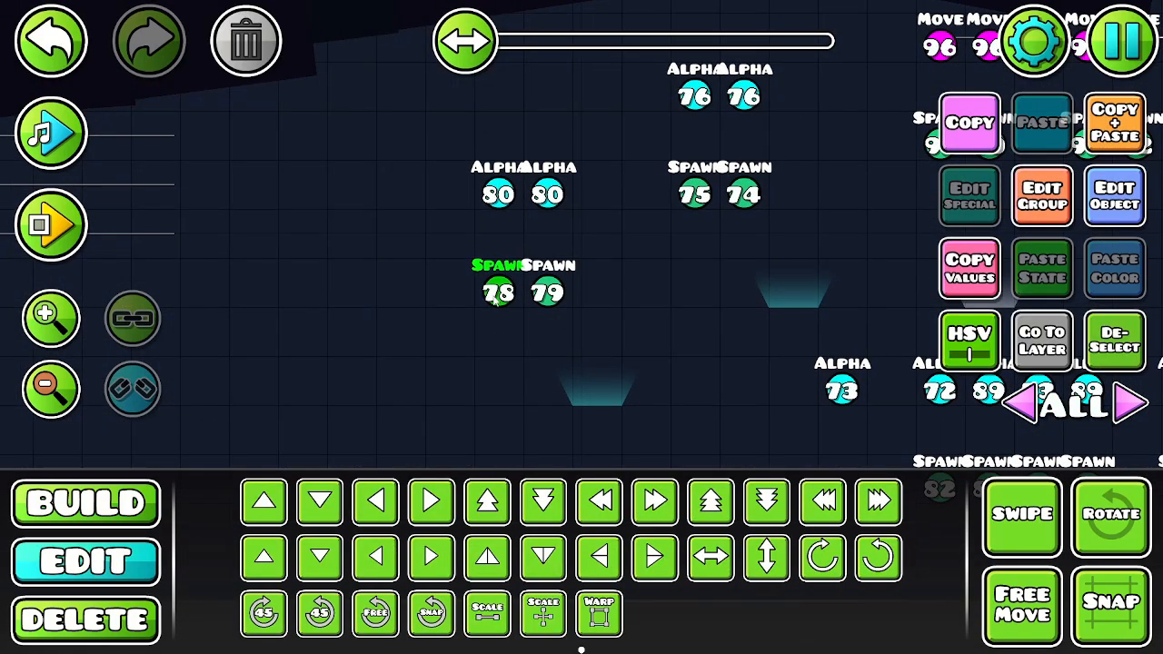
pyautogui.click(1143, 202)
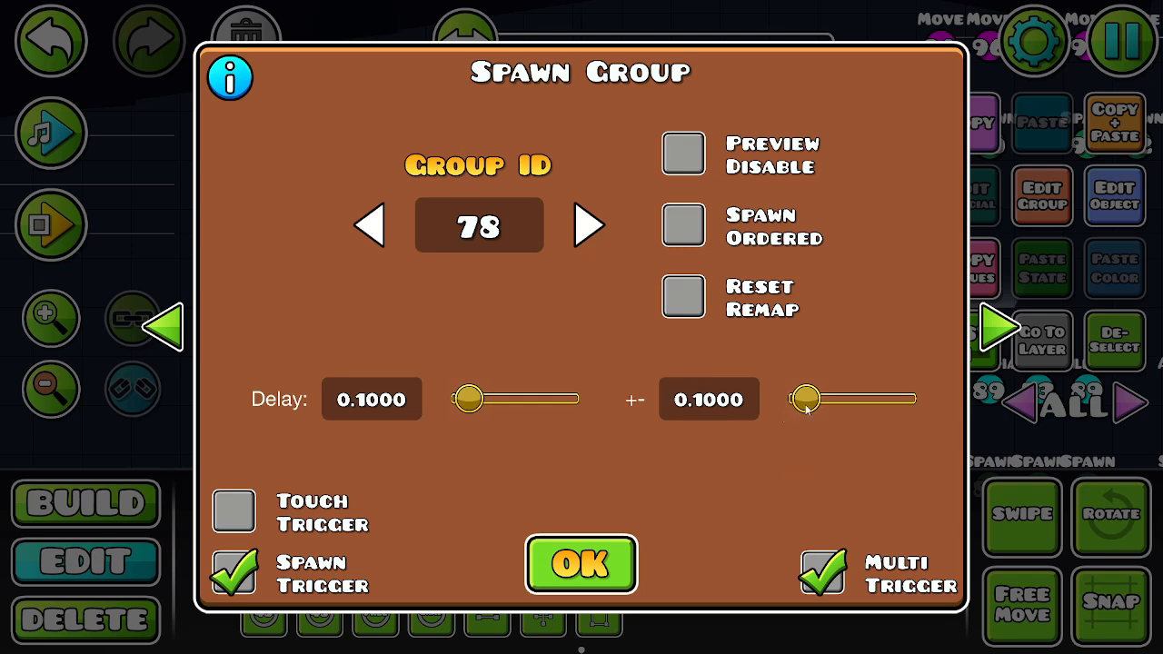
pyautogui.click(604, 566)
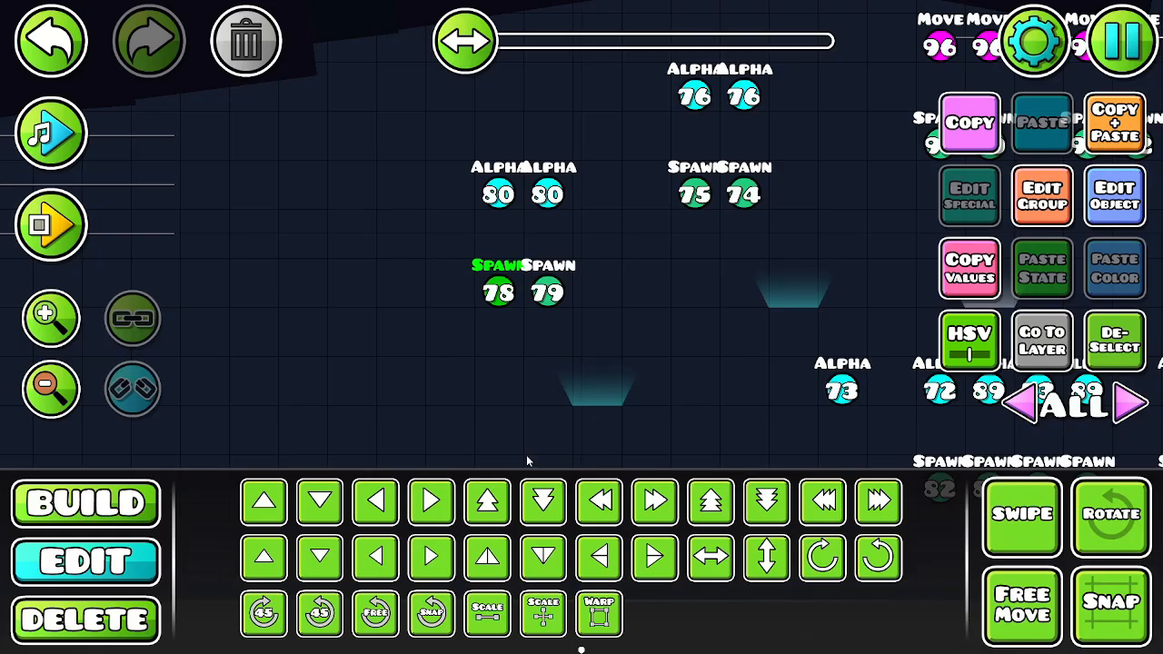
# - Inspect the assigned groups and opacity settings of the first alpha trigger targeting group 80, directly above the group 78 spawn trigger
pyautogui.scroll(3, 523, 457)
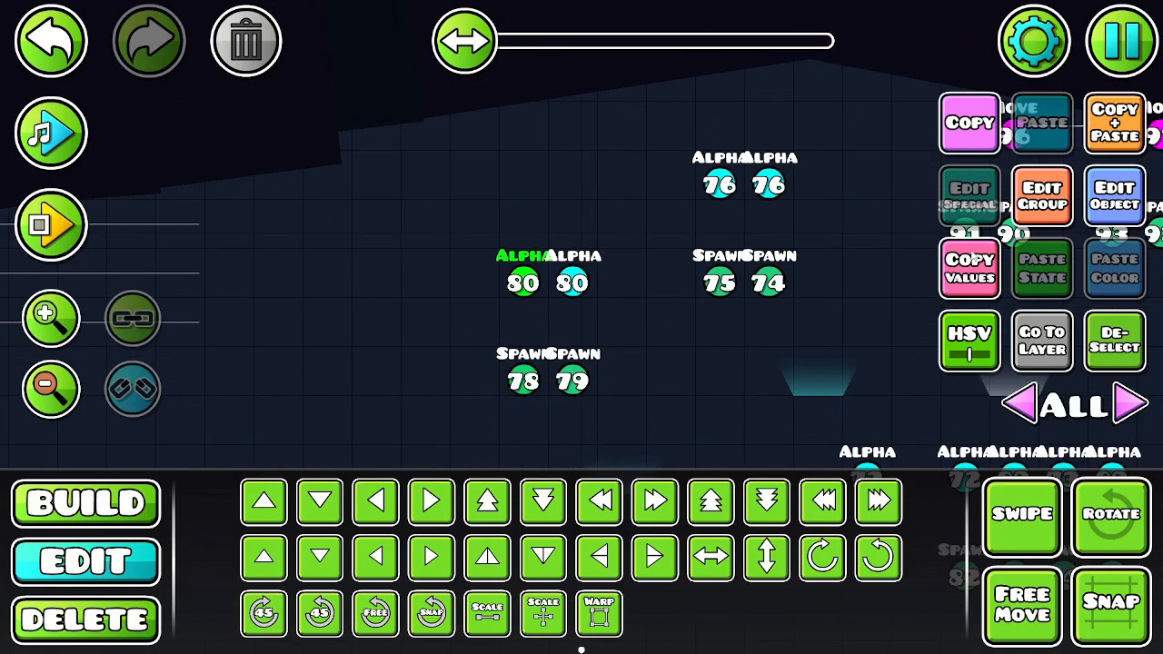
pyautogui.click(1043, 194)
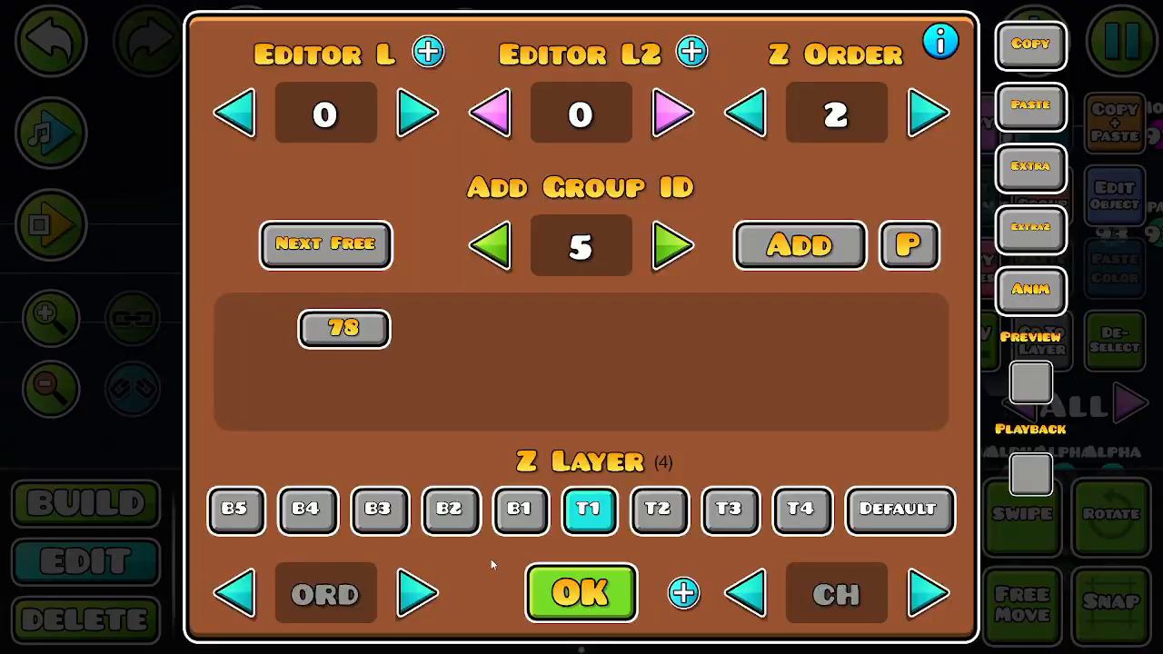
pyautogui.click(581, 592)
pyautogui.click(1114, 194)
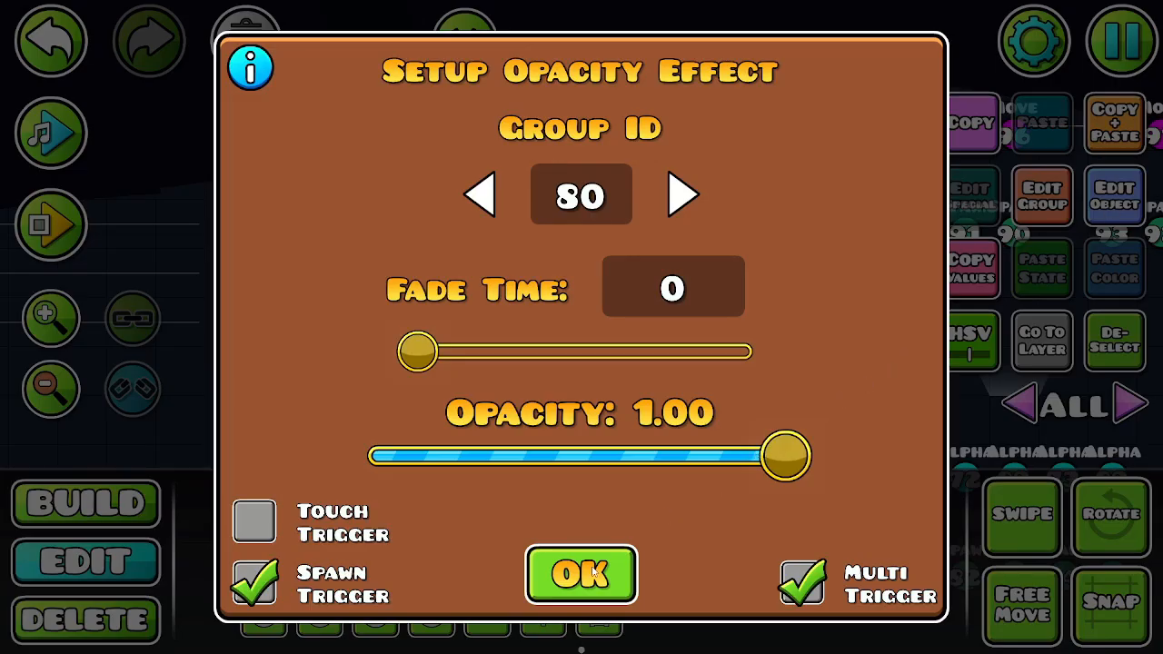
pyautogui.click(586, 574)
# - Inspect the opacity settings of the second alpha trigger targeting group 80
pyautogui.scroll(10, 620, 325)
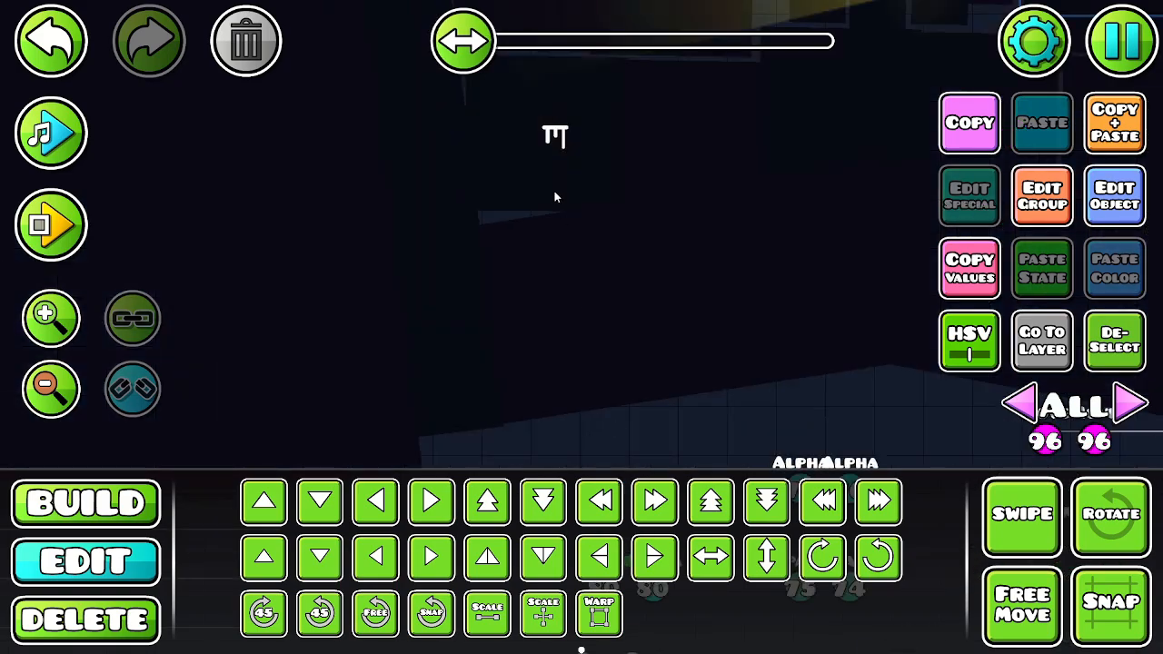
pyautogui.scroll(-10, 491, 279)
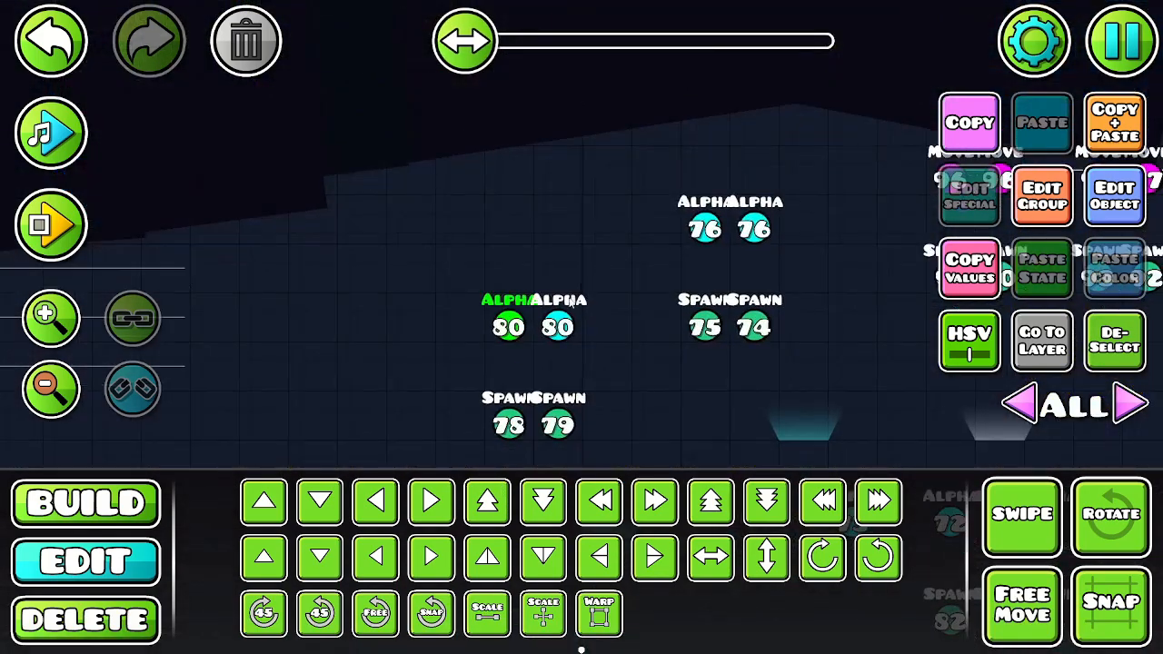
pyautogui.click(1132, 187)
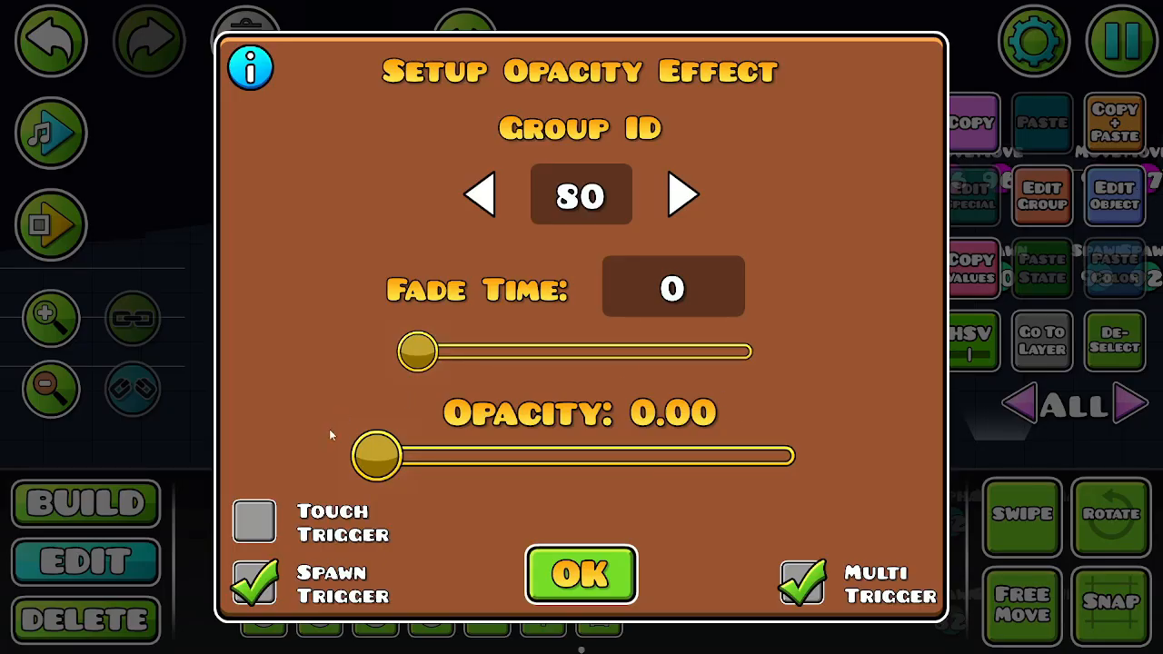
pyautogui.click(536, 583)
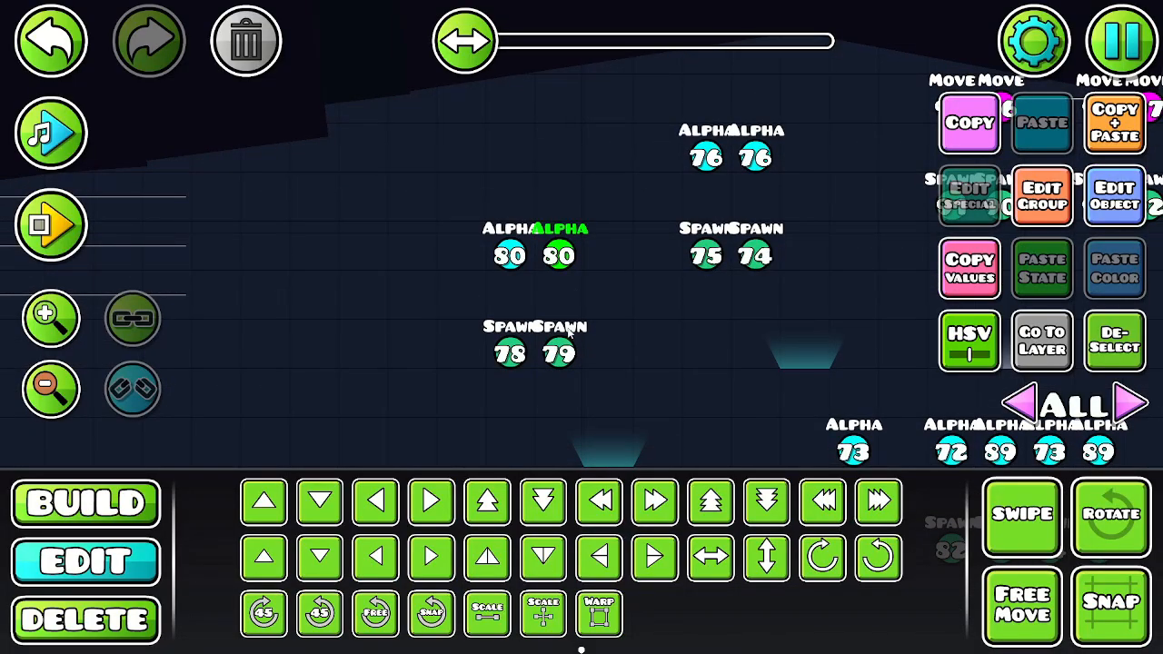
# - Inspect the delay settings of the spawn trigger targeting group 79, and reselect the first group 80 alpha trigger
pyautogui.click(1136, 189)
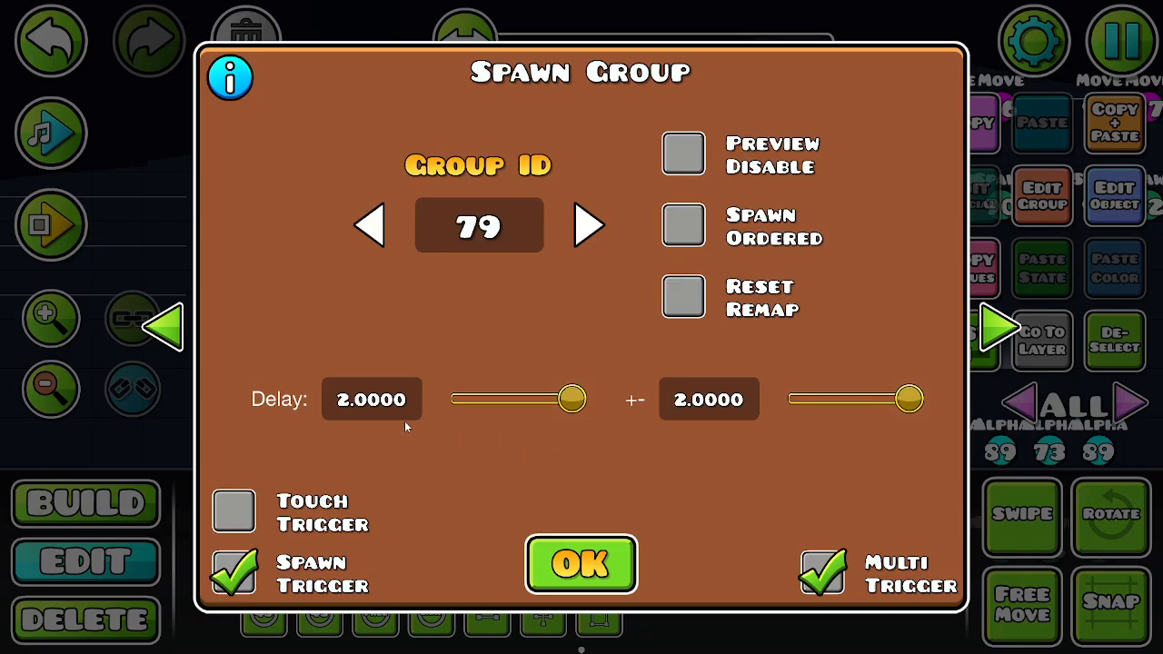
pyautogui.click(581, 563)
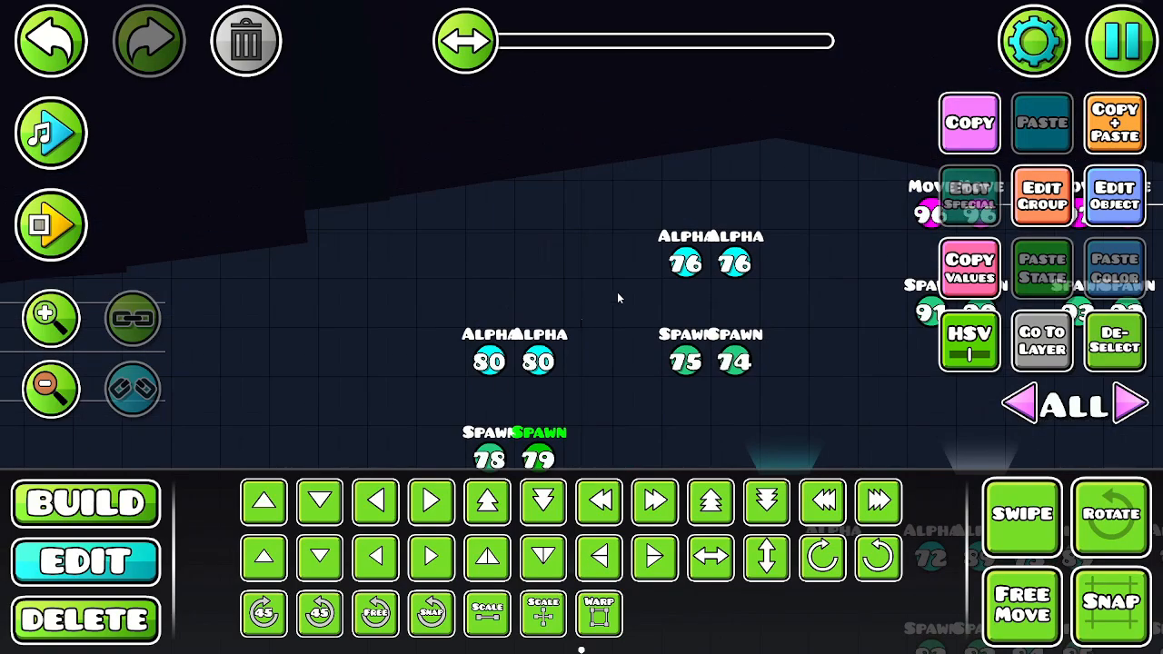
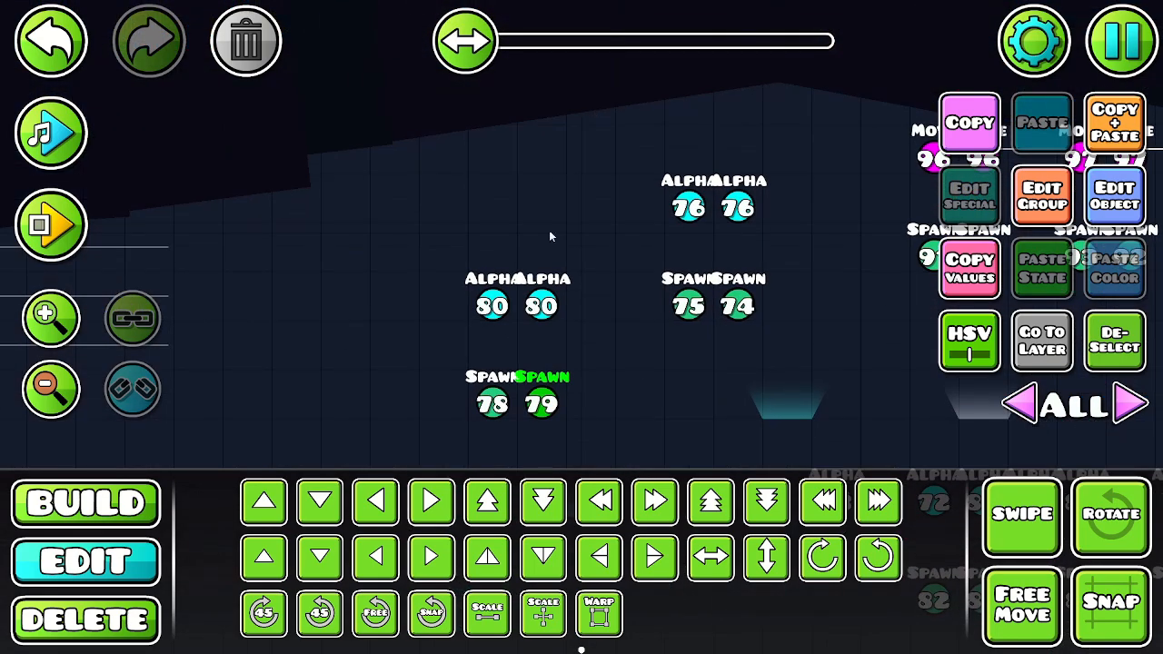
pyautogui.click(491, 305)
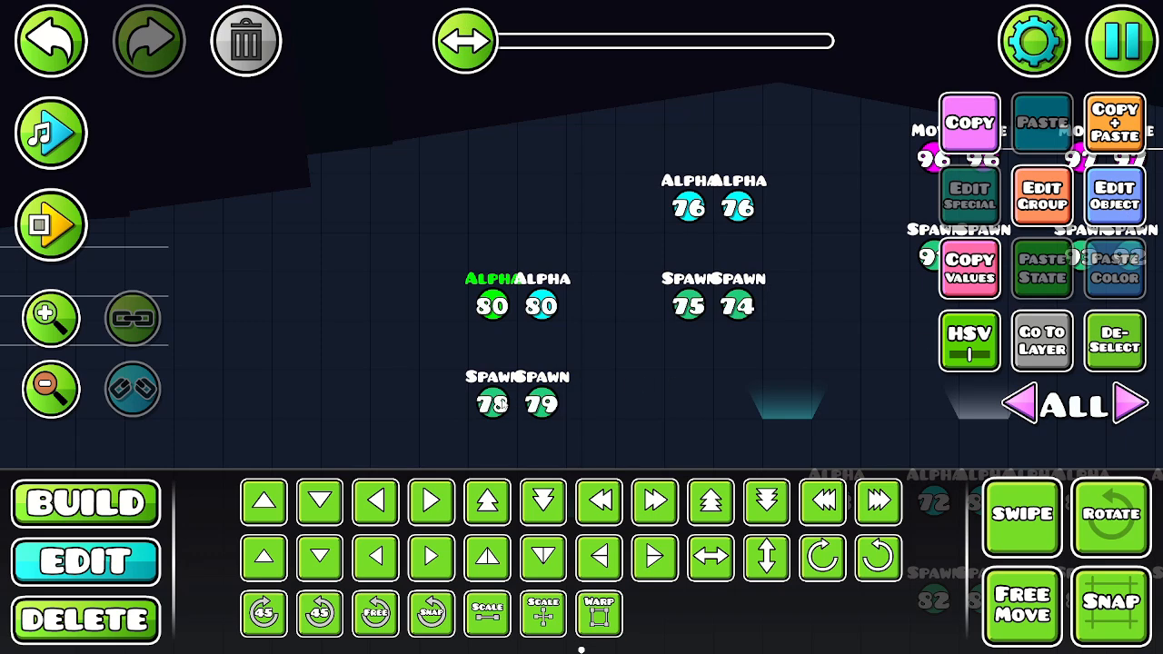
# - Examine the settings of the spawn trigger targeting group 79, including its delay and its random delay variation
pyautogui.click(495, 403)
pyautogui.click(541, 404)
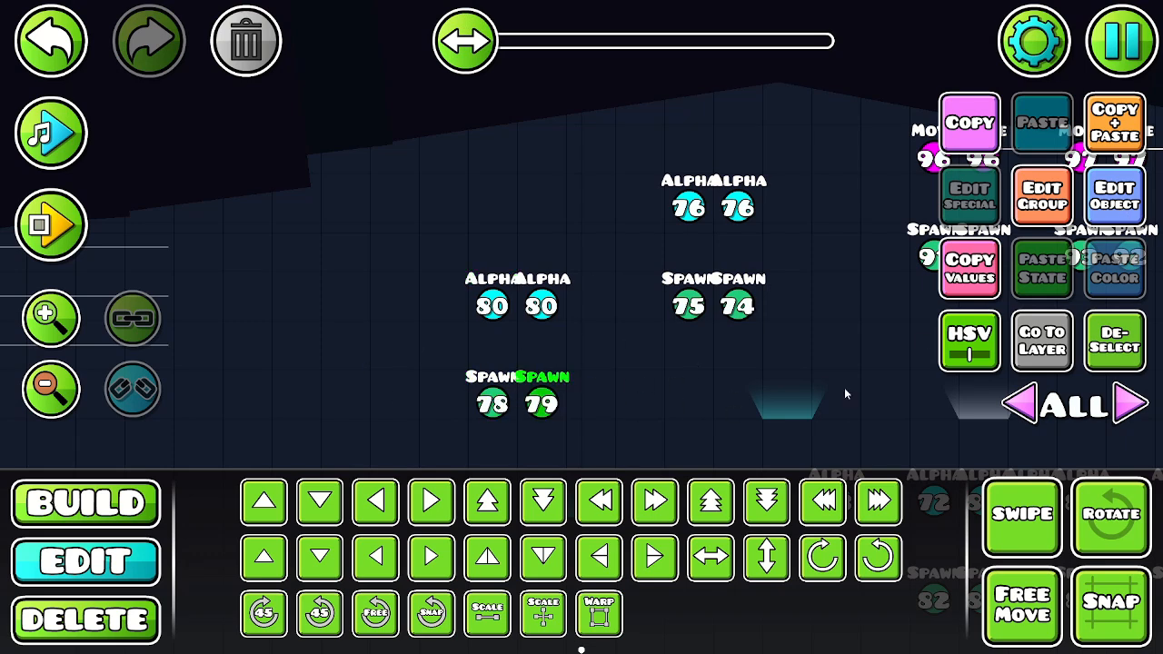
pyautogui.click(1114, 195)
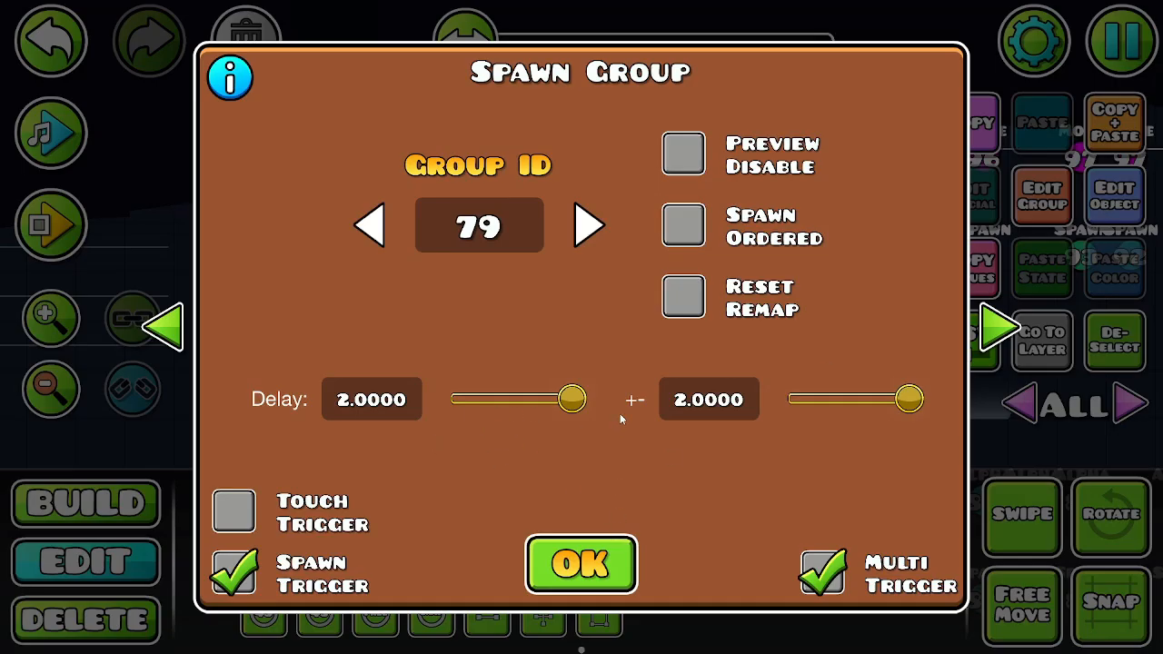
pyautogui.click(621, 560)
pyautogui.moveTo(604, 298); pyautogui.dragTo(485, 461)
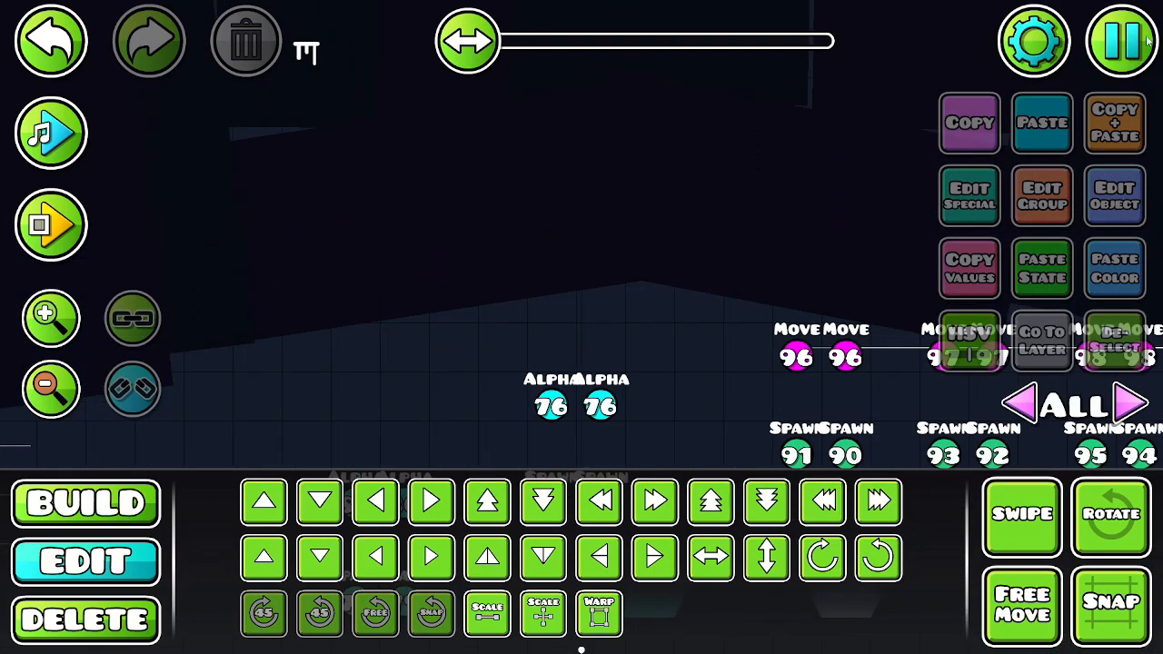
# - Play the level from the editor to view its menu screen, and exit to the level's info page
pyautogui.click(1121, 40)
pyautogui.click(683, 257)
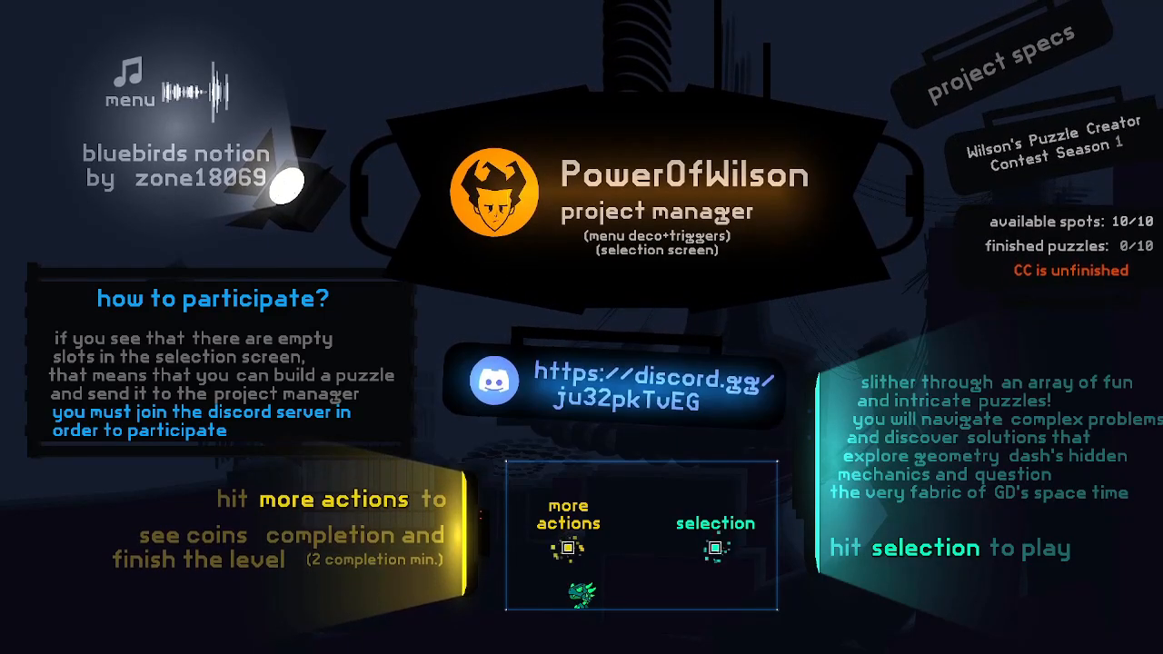
pyautogui.press('Escape')
pyautogui.click(672, 336)
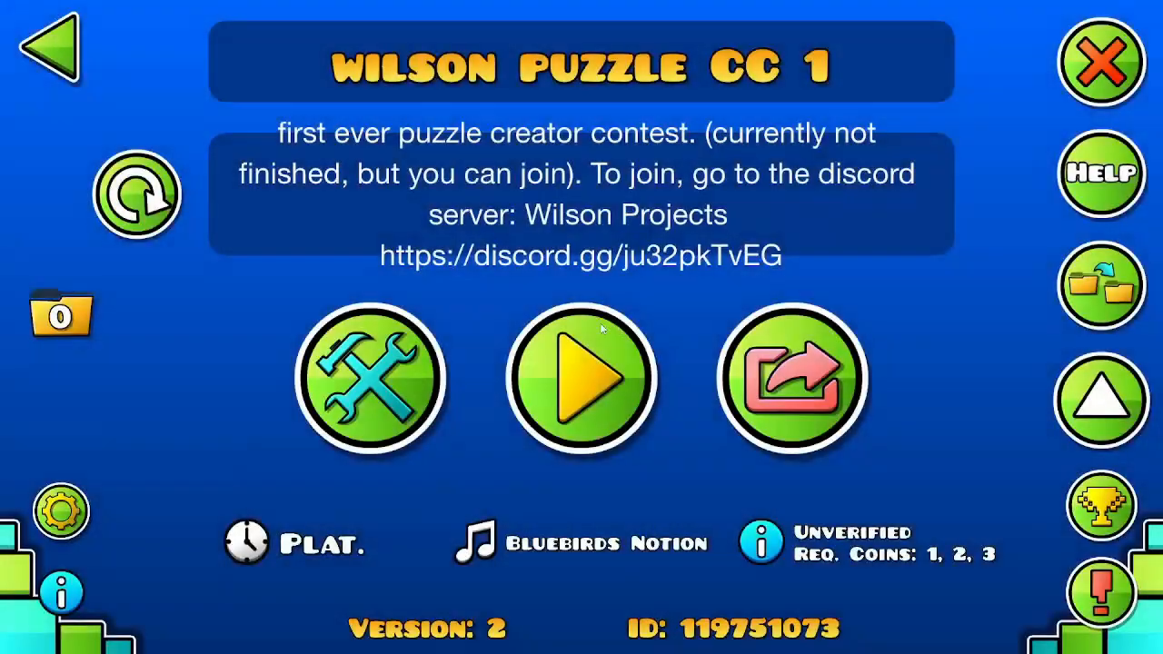
# - Return to the list of created levels and open the test level containing the spawn and rotate triggers in the editor
pyautogui.click(24, 36)
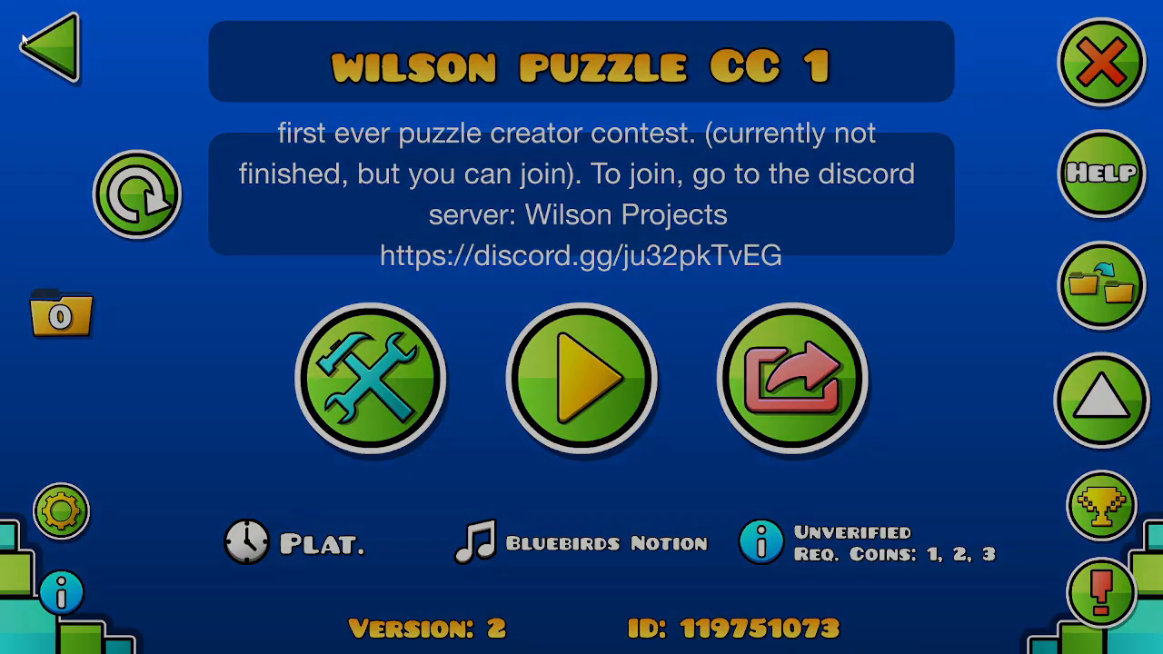
pyautogui.scroll(5, 487, 205)
pyautogui.scroll(3, 584, 304)
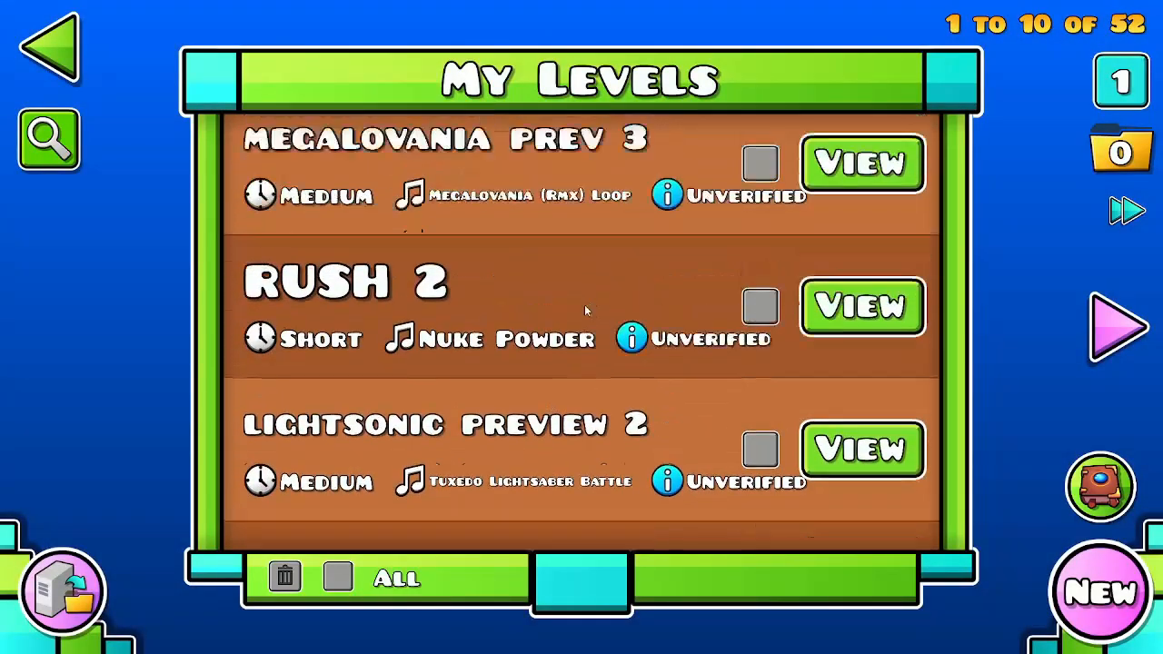
pyautogui.click(840, 182)
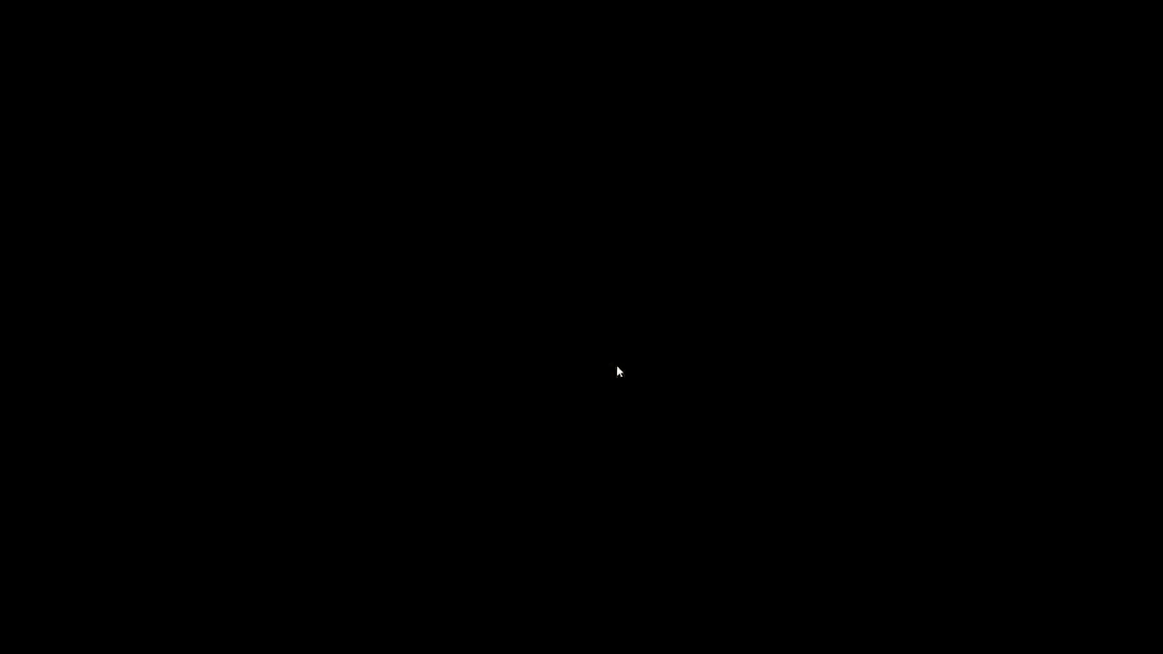
pyautogui.click(369, 301)
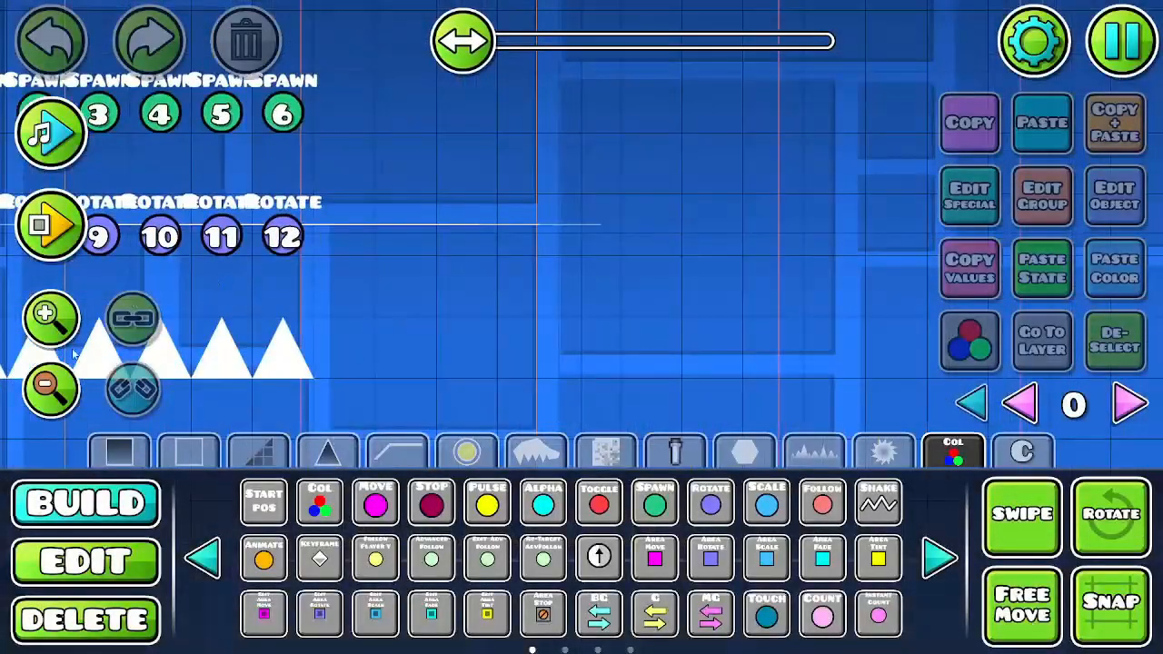
pyautogui.click(56, 386)
pyautogui.click(57, 386)
pyautogui.click(57, 386)
pyautogui.moveTo(453, 290); pyautogui.dragTo(154, 315)
pyautogui.click(59, 385)
pyautogui.click(58, 384)
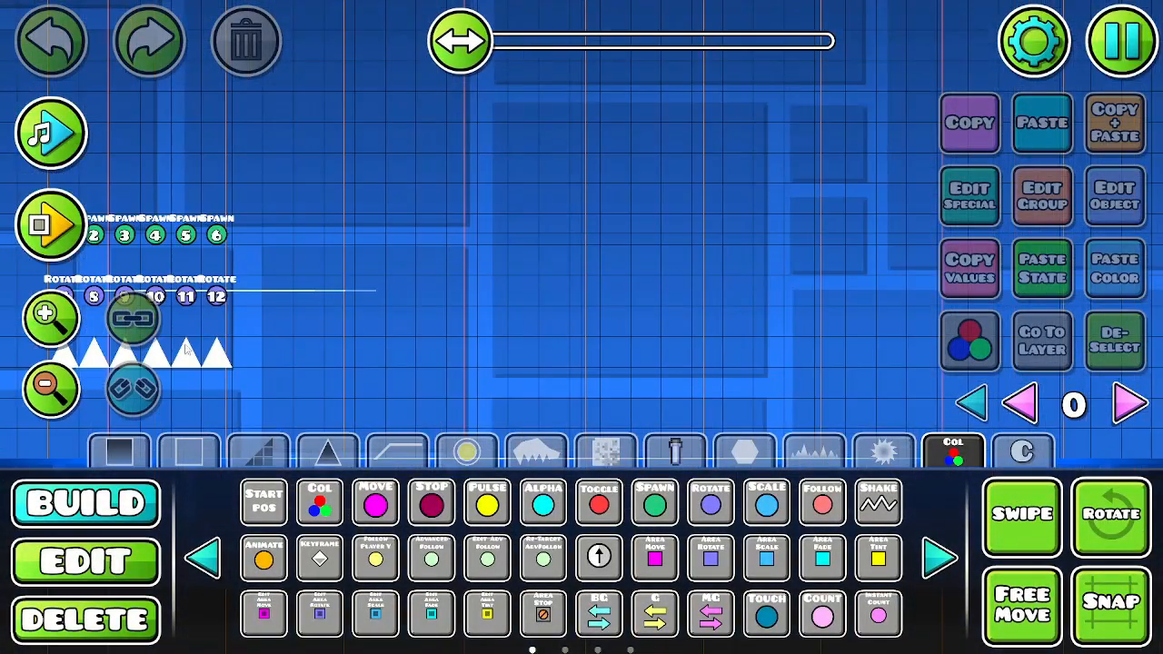
pyautogui.moveTo(477, 289); pyautogui.dragTo(459, 332)
pyautogui.click(202, 443)
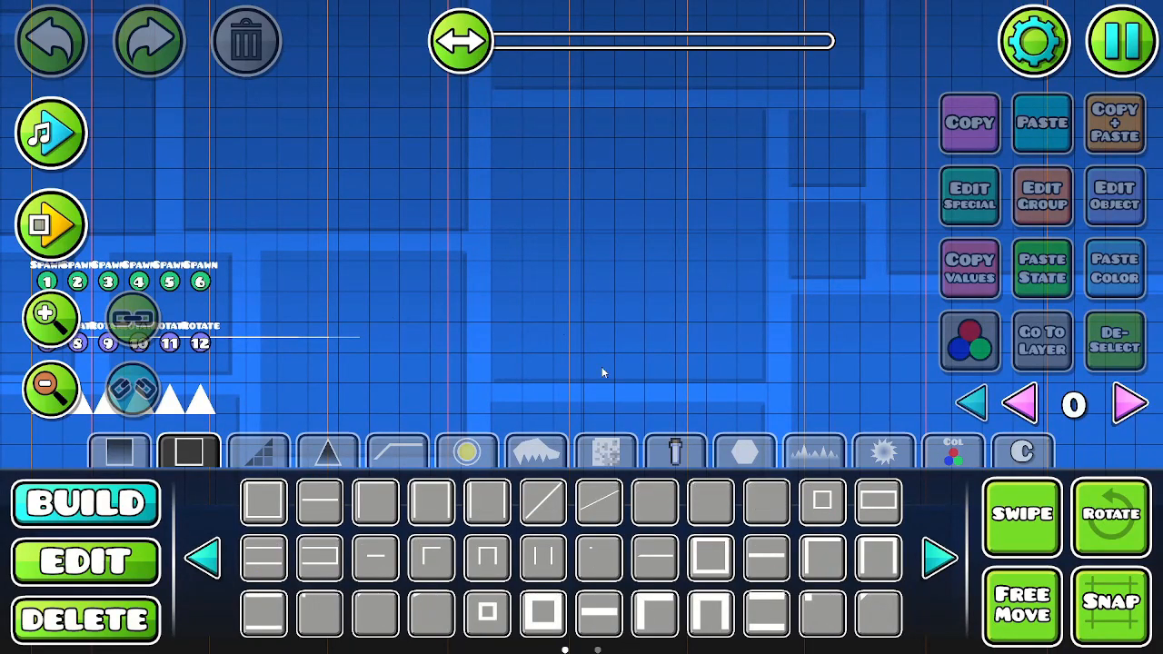
pyautogui.moveTo(447, 263); pyautogui.dragTo(386, 329)
pyautogui.click(263, 502)
pyautogui.click(473, 344)
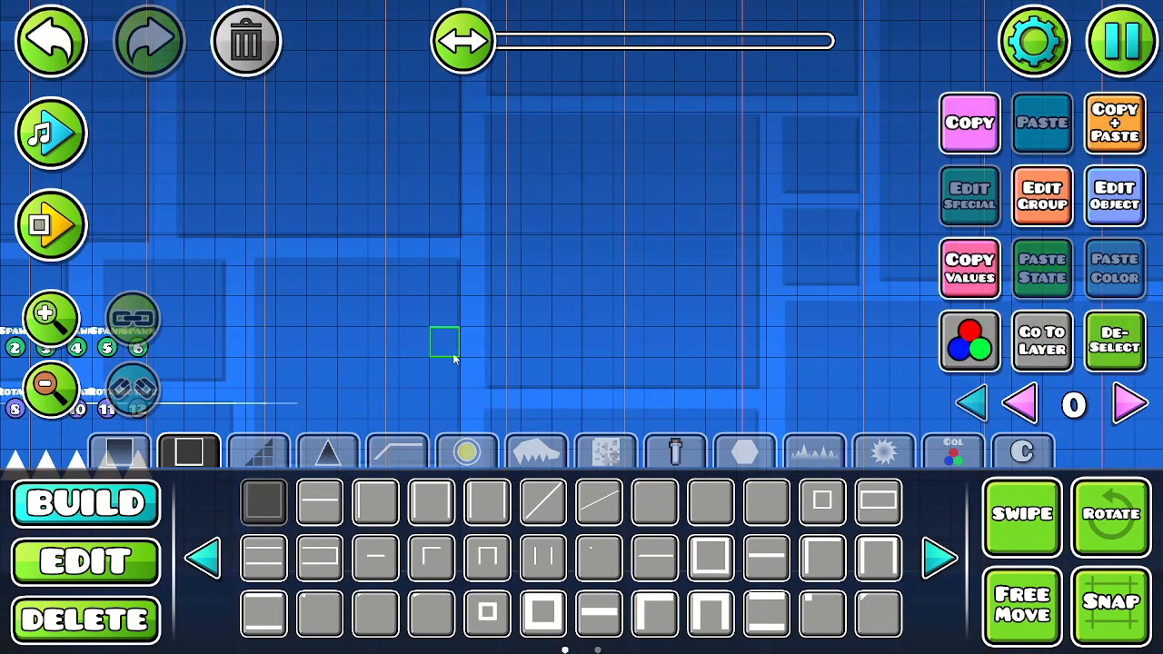
pyautogui.press('d')
pyautogui.press('d')
pyautogui.press('d')
pyautogui.press('w')
pyautogui.click(1045, 202)
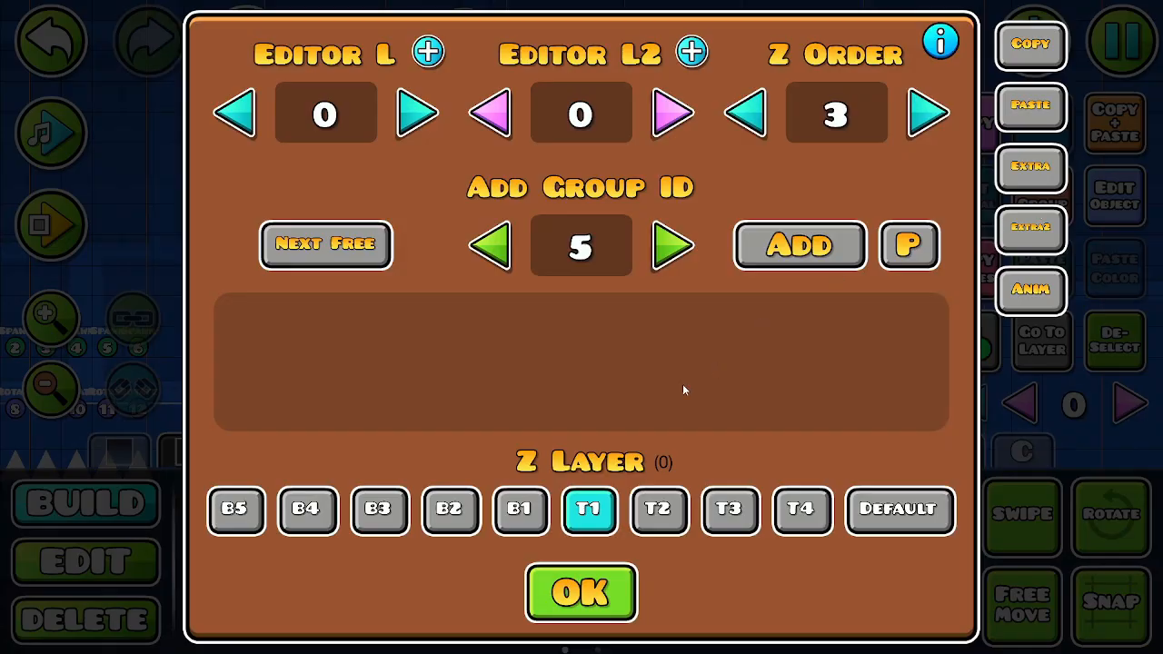
pyautogui.click(563, 592)
# - Place a solid hexagon object in the empty area beyond the row of spikes
pyautogui.click(766, 449)
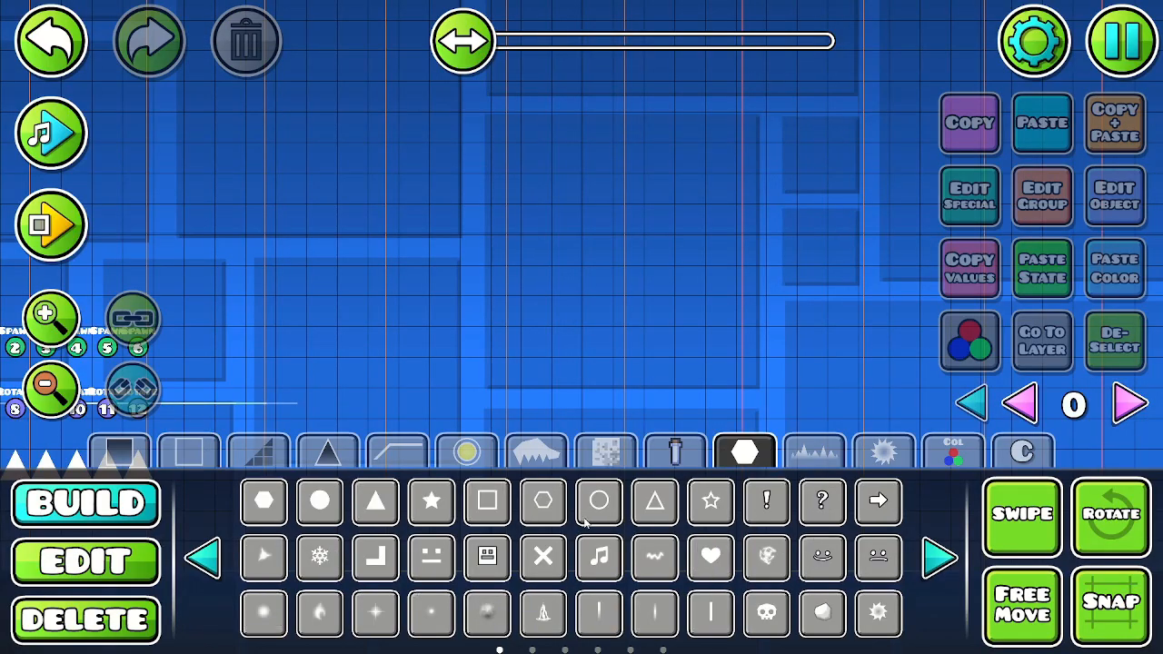
pyautogui.click(363, 513)
pyautogui.click(264, 501)
pyautogui.click(567, 342)
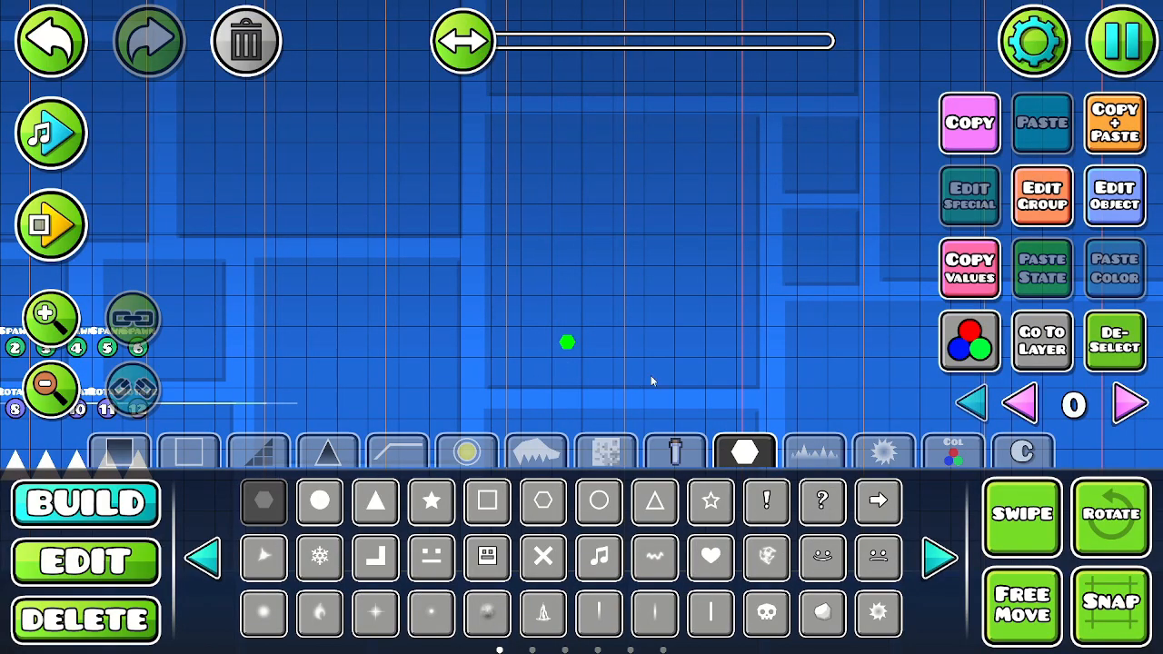
# - Add the hexagon to the next free group ID, 13, and deselect it
pyautogui.click(1031, 202)
pyautogui.click(382, 257)
pyautogui.click(800, 245)
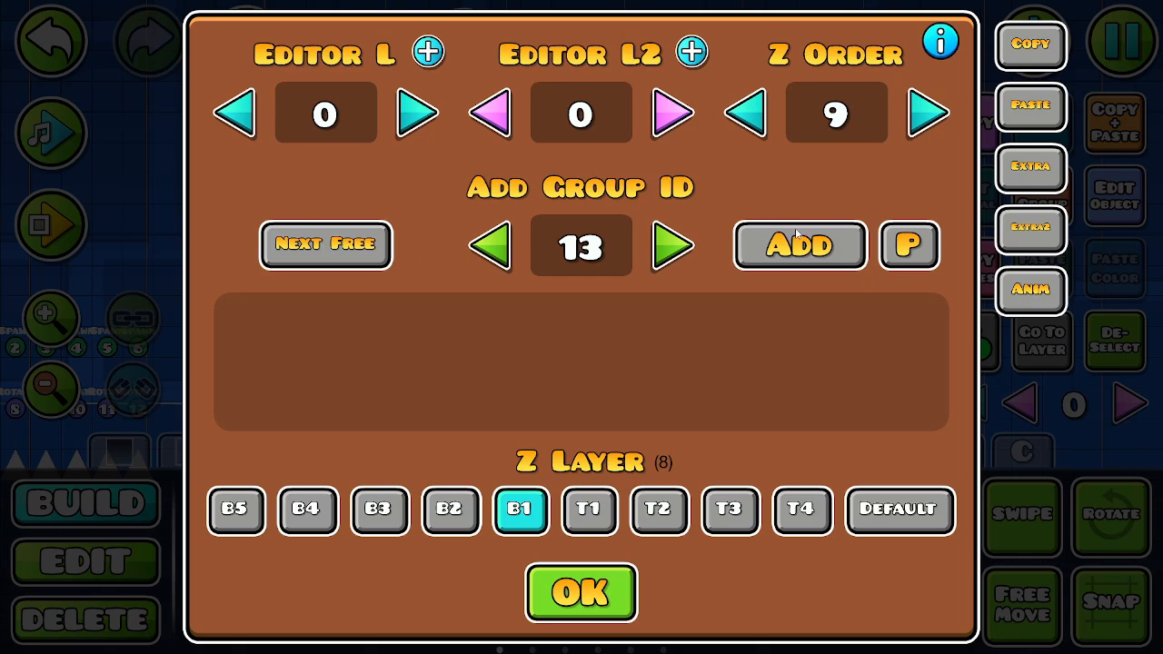
pyautogui.click(574, 607)
pyautogui.click(1106, 338)
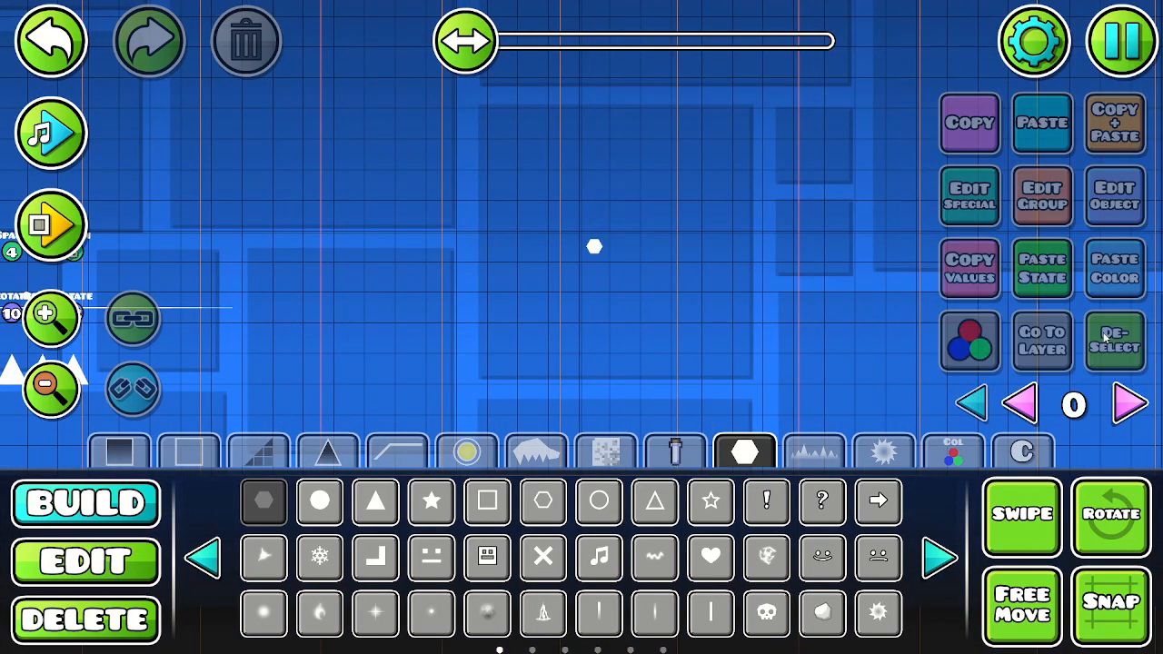
# - Find the collision block among the trigger objects and place one near the hexagon
pyautogui.click(262, 454)
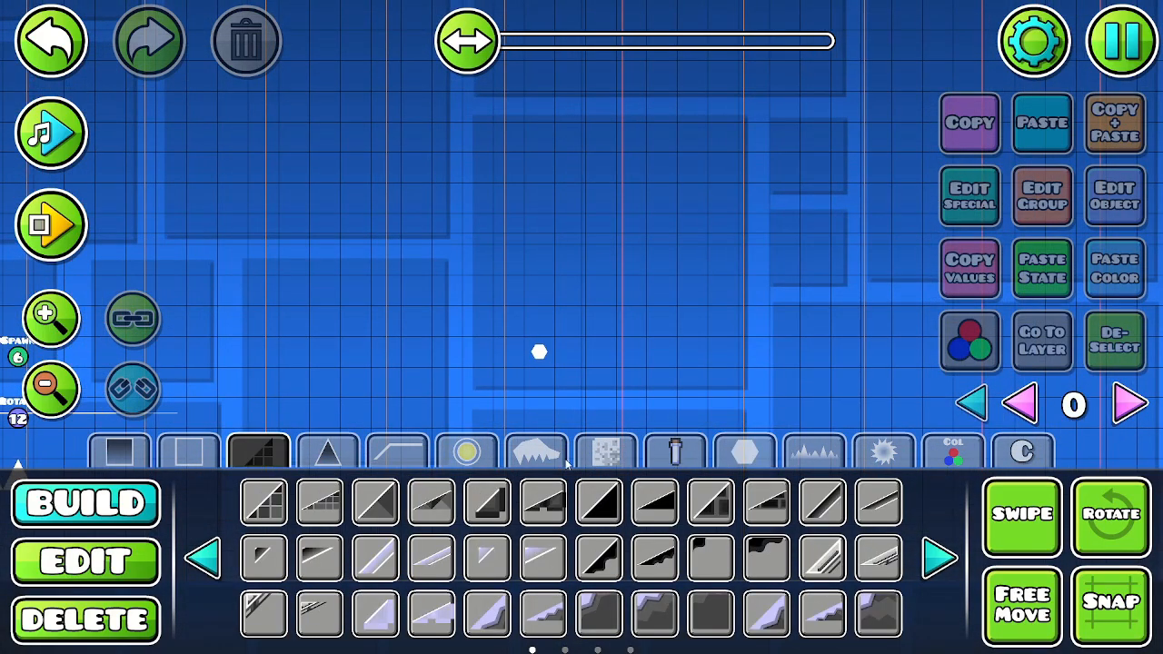
pyautogui.click(745, 454)
pyautogui.click(816, 455)
pyautogui.click(881, 454)
pyautogui.click(951, 456)
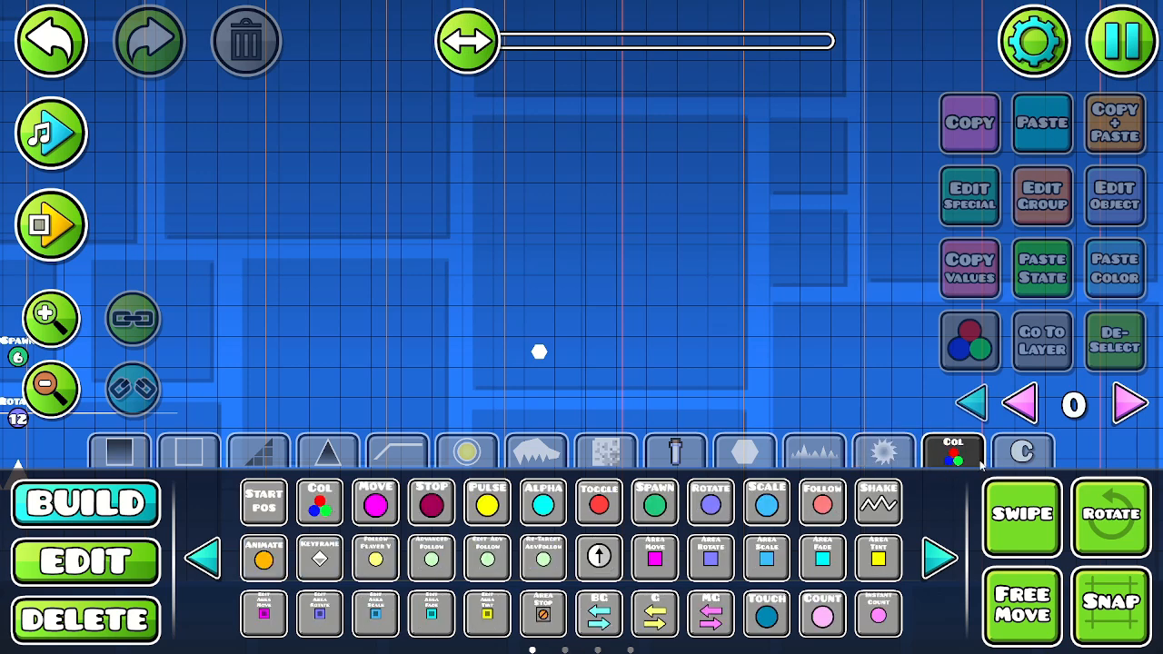
pyautogui.click(941, 559)
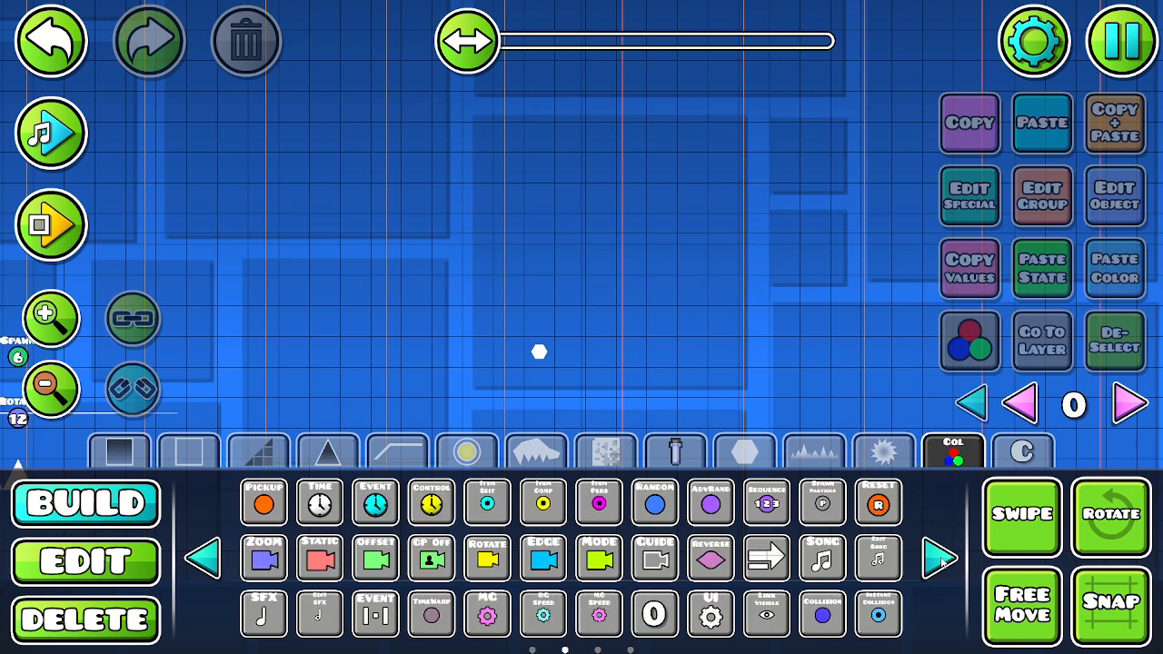
pyautogui.click(942, 560)
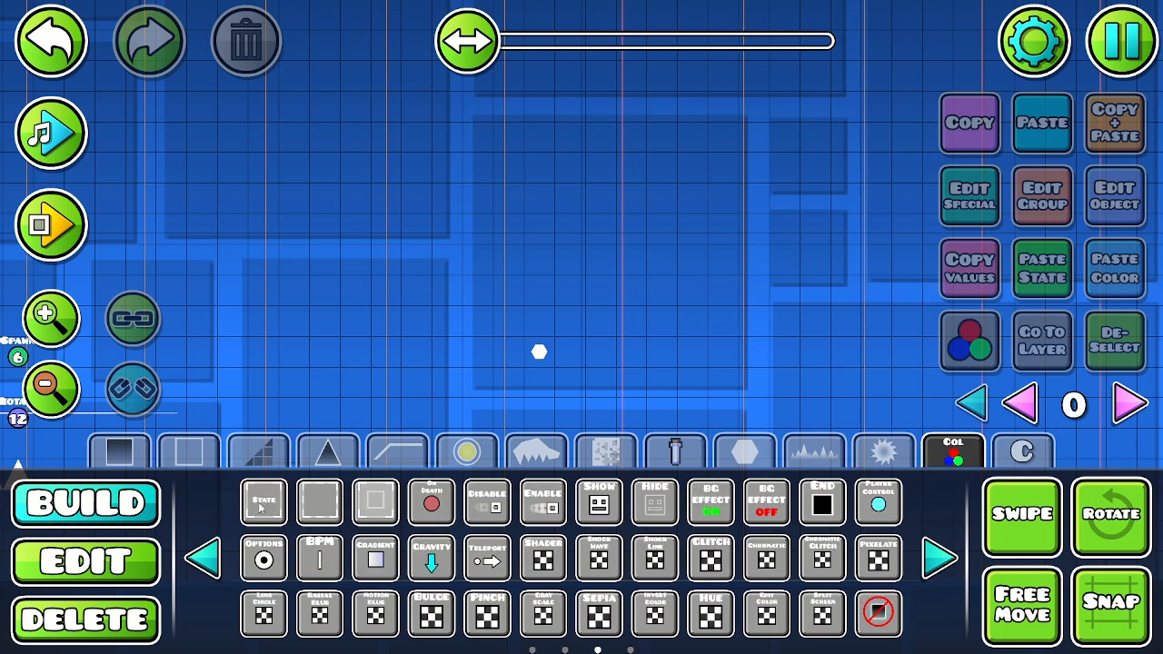
pyautogui.click(319, 509)
pyautogui.click(452, 334)
# - Move the collision block to five grid cells directly above the hexagon
pyautogui.press('w')
pyautogui.press('d')
pyautogui.press('d')
pyautogui.press('d')
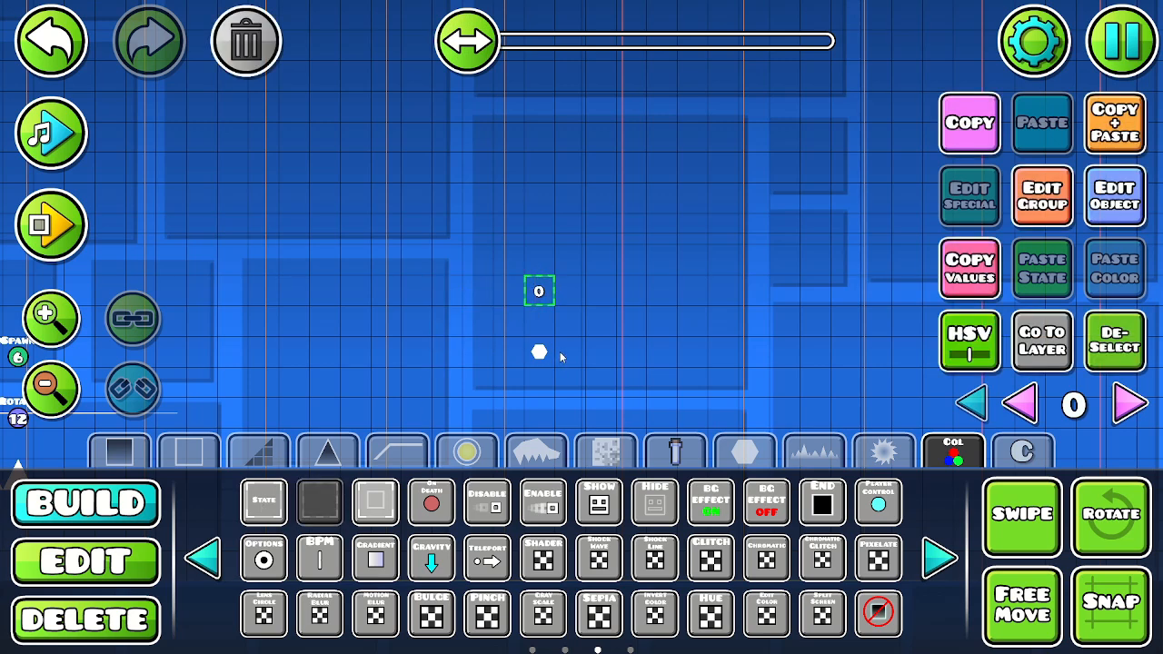
pyautogui.press('s')
pyautogui.press('s')
pyautogui.press('w')
pyautogui.press('w')
pyautogui.press('w')
pyautogui.press('w')
pyautogui.press('w')
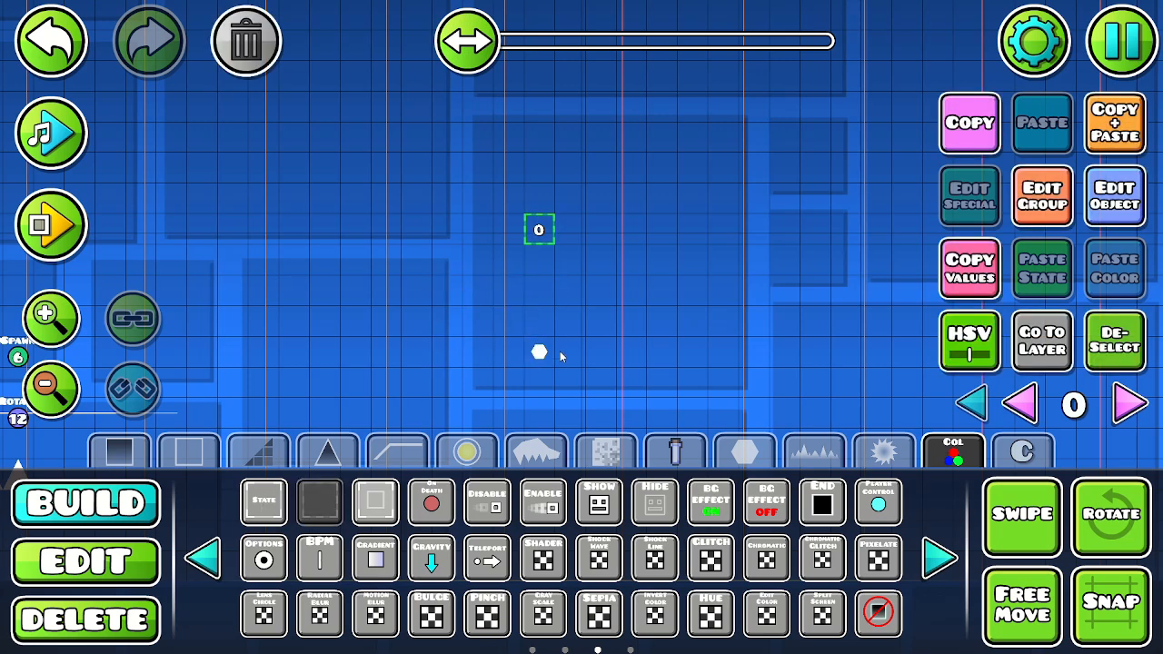
pyautogui.press('w')
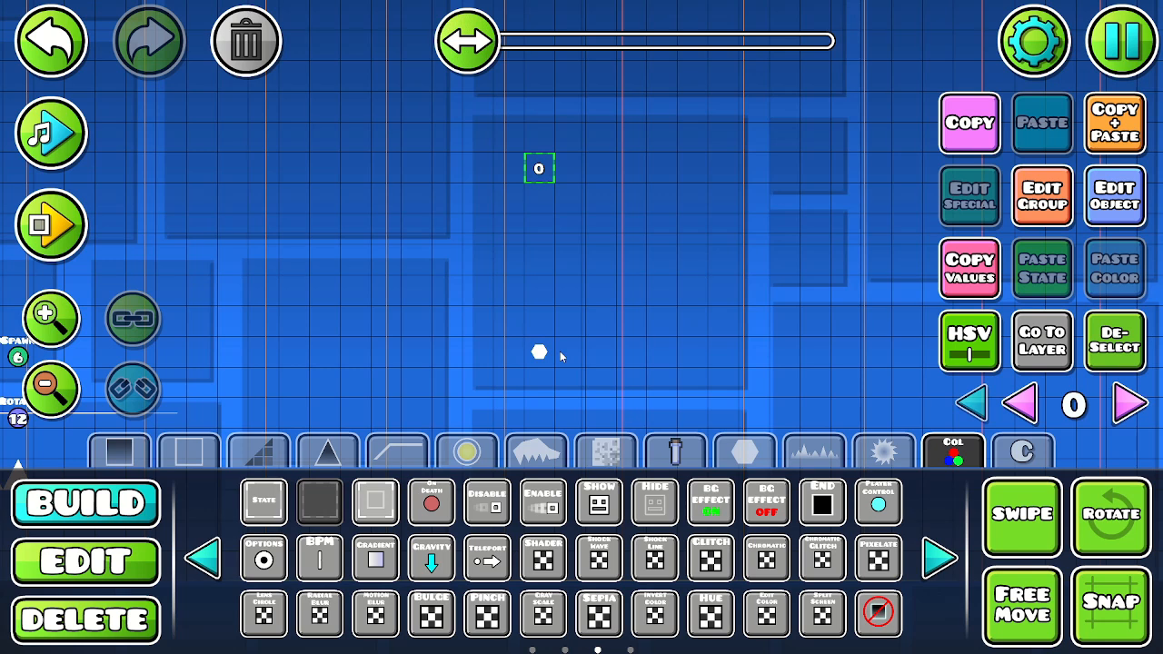
pyautogui.press('s')
pyautogui.press('s')
pyautogui.press('s')
pyautogui.press('s')
pyautogui.press('s')
pyautogui.press('s')
pyautogui.press('w')
pyautogui.press('w')
pyautogui.press('w')
pyautogui.press('w')
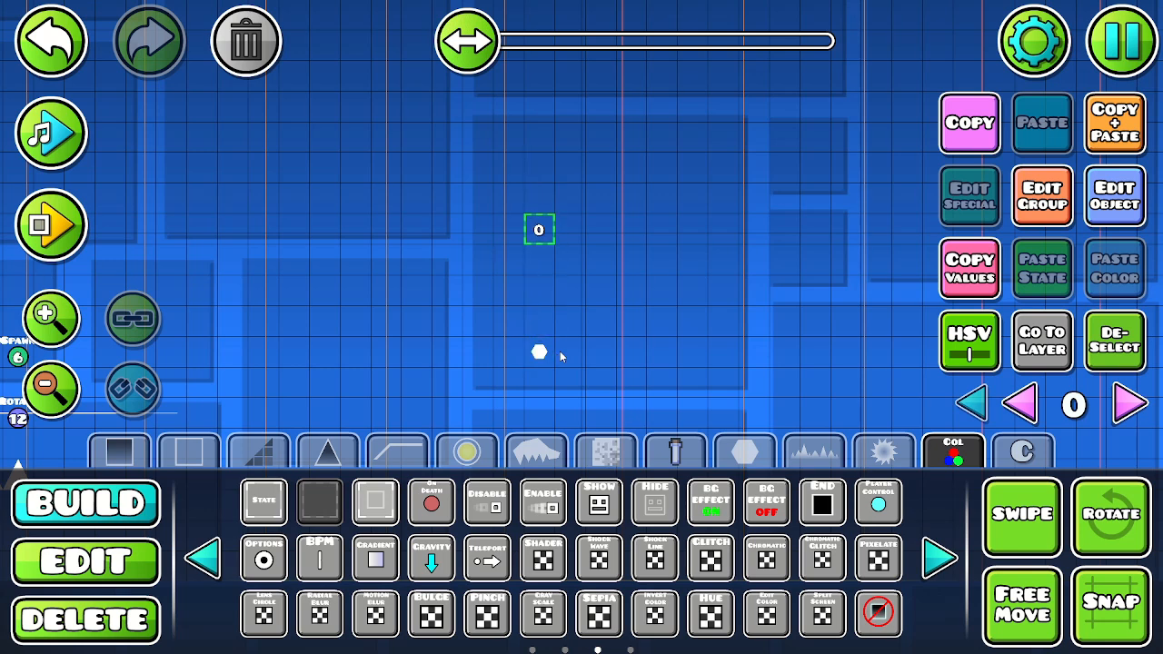
pyautogui.press('w')
# - Give the collision block the next free block ID, 1
pyautogui.click(1042, 195)
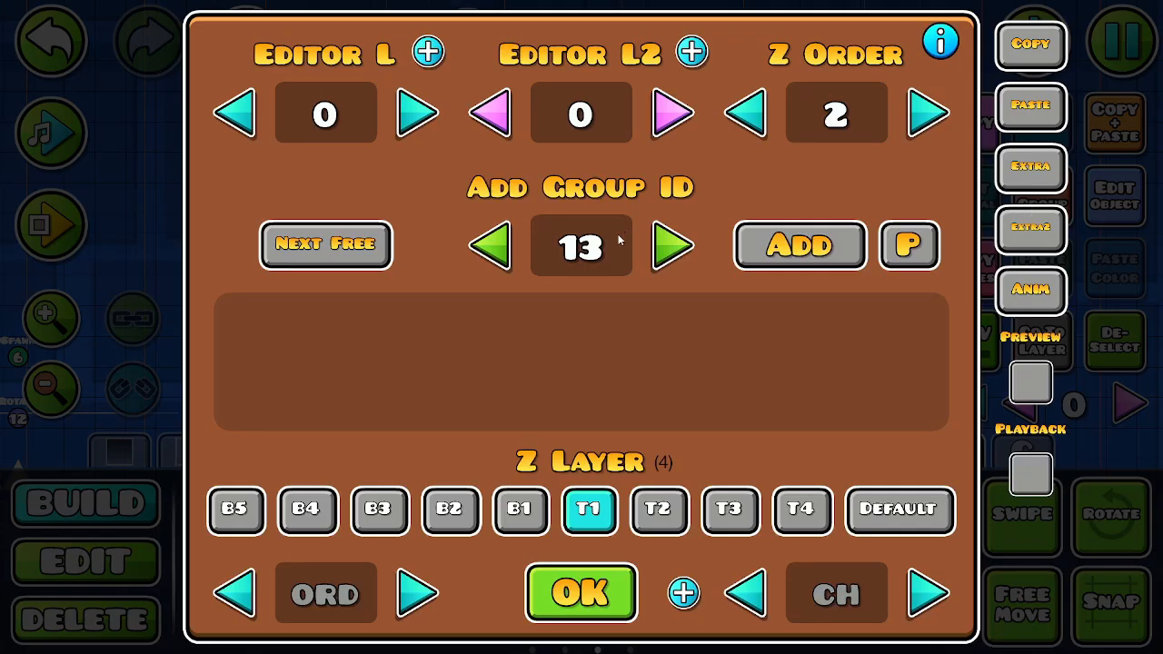
pyautogui.click(582, 591)
pyautogui.click(1115, 194)
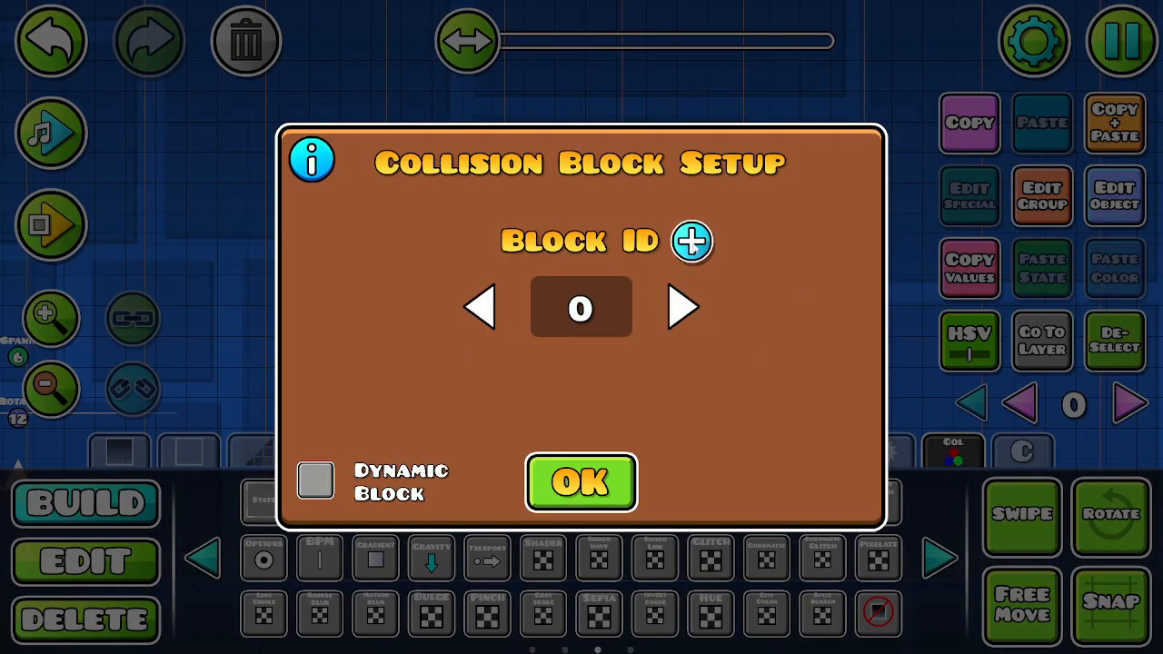
pyautogui.click(692, 241)
pyautogui.click(582, 481)
pyautogui.moveTo(633, 355); pyautogui.dragTo(607, 278)
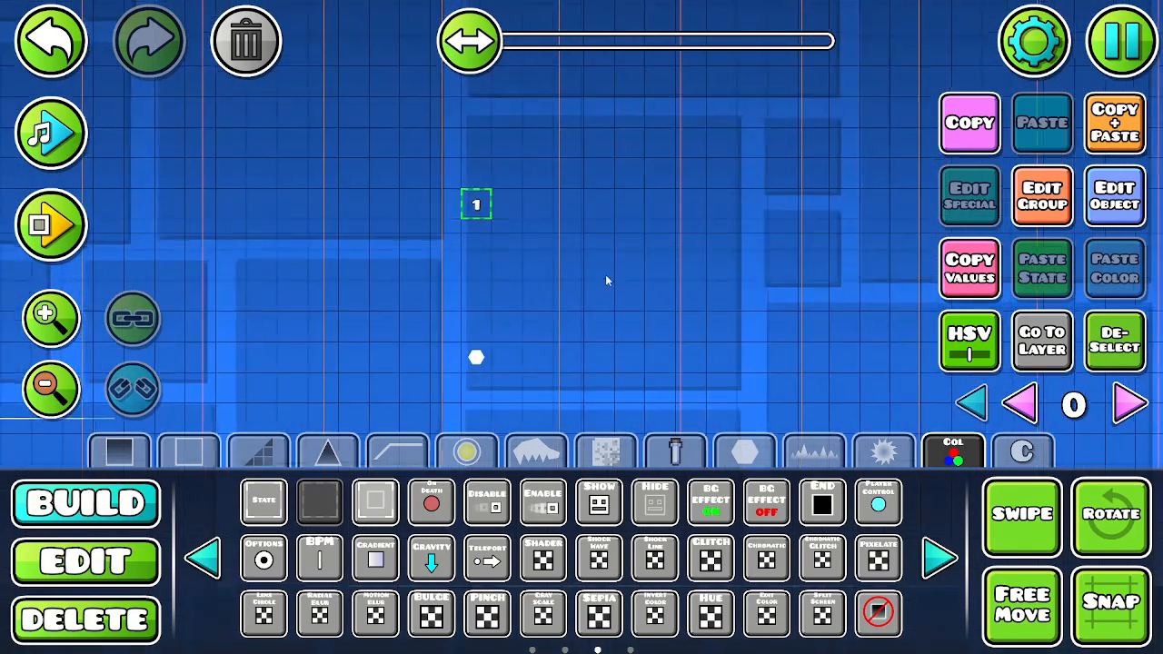
# - Check the collision block's setup, add the block to the next free group ID, 14, and deselect it
pyautogui.click(1099, 213)
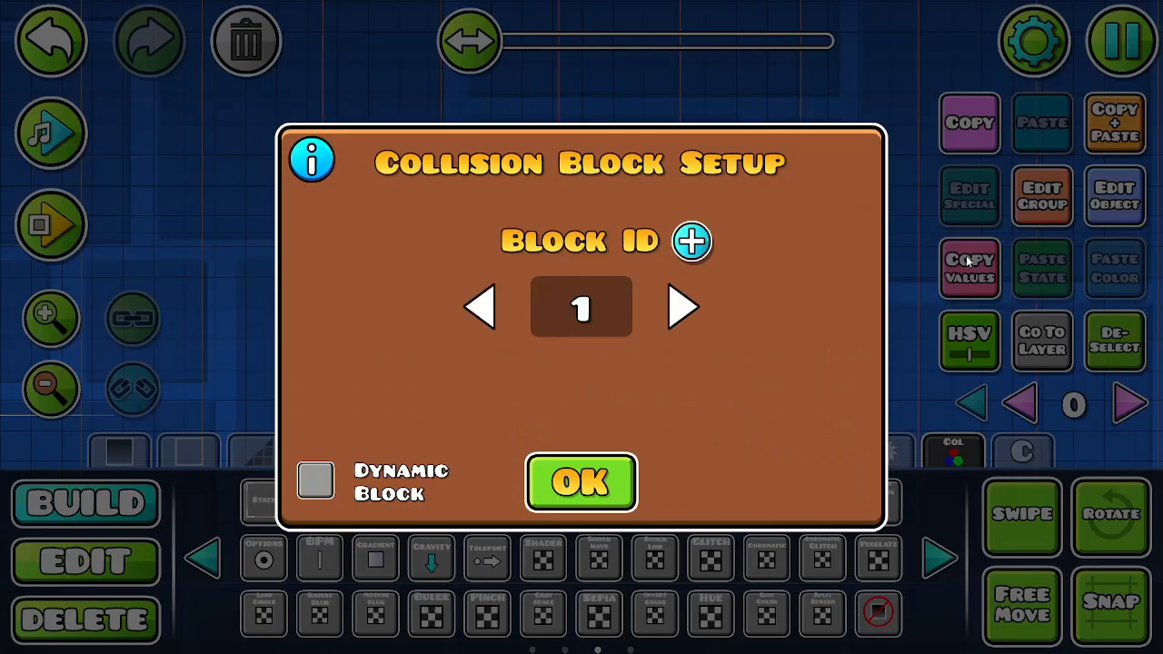
pyautogui.click(550, 491)
pyautogui.click(1042, 194)
pyautogui.click(326, 244)
pyautogui.click(799, 246)
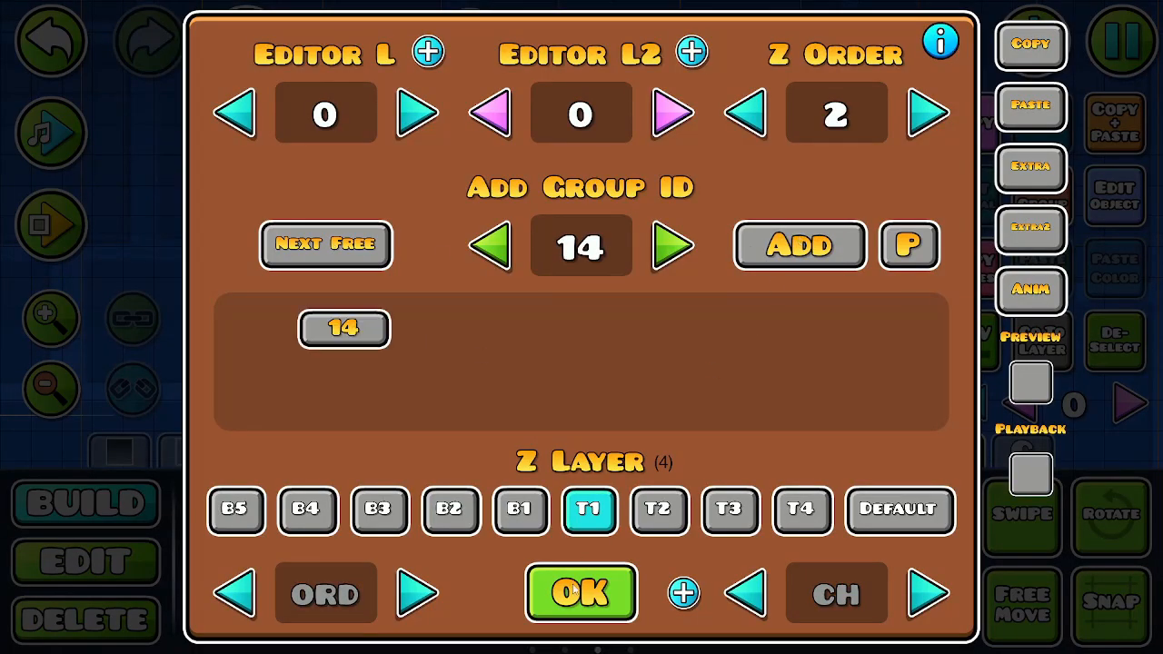
pyautogui.click(574, 590)
pyautogui.click(1113, 343)
pyautogui.moveTo(566, 296); pyautogui.dragTo(745, 216)
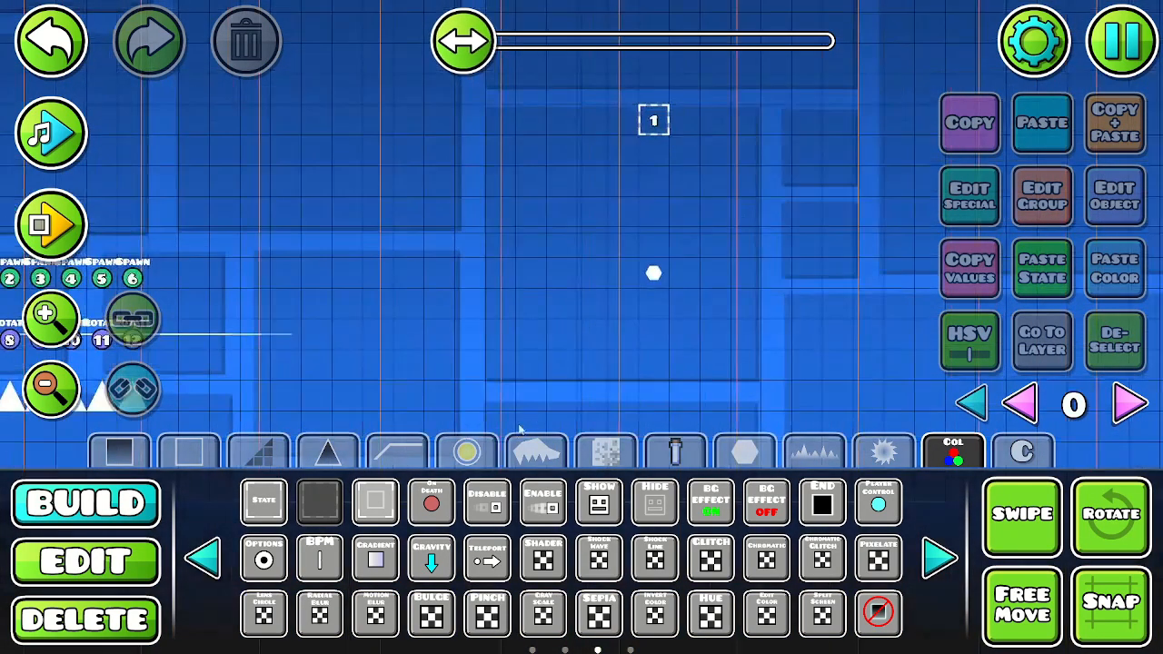
# - Place a Rotate trigger in the open space between the existing triggers and the collision block
pyautogui.click(466, 452)
pyautogui.click(946, 454)
pyautogui.click(212, 561)
pyautogui.click(205, 558)
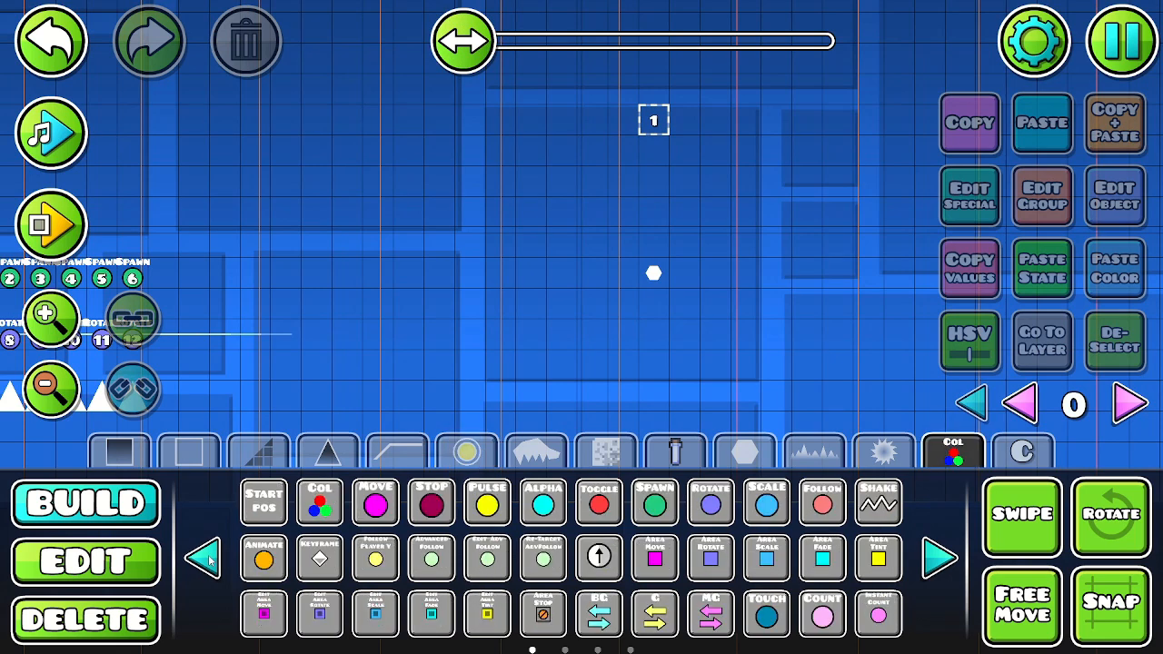
pyautogui.click(711, 505)
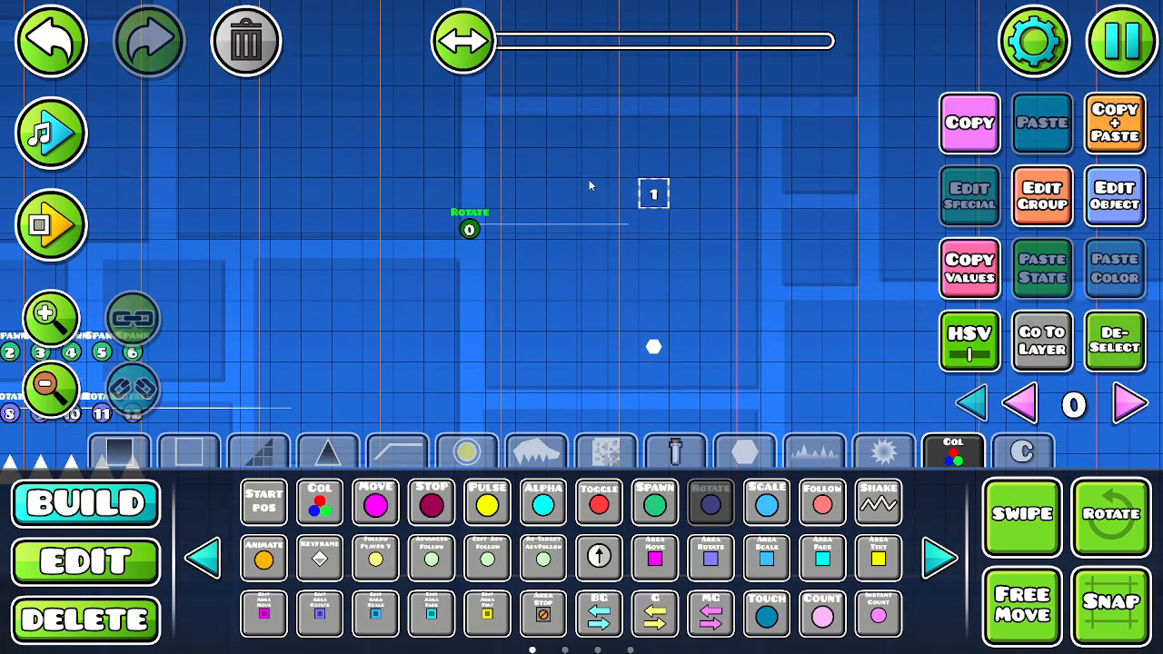
# - Set the Rotate trigger's move time to 3 and its x360 rotation count to 1
pyautogui.click(1117, 202)
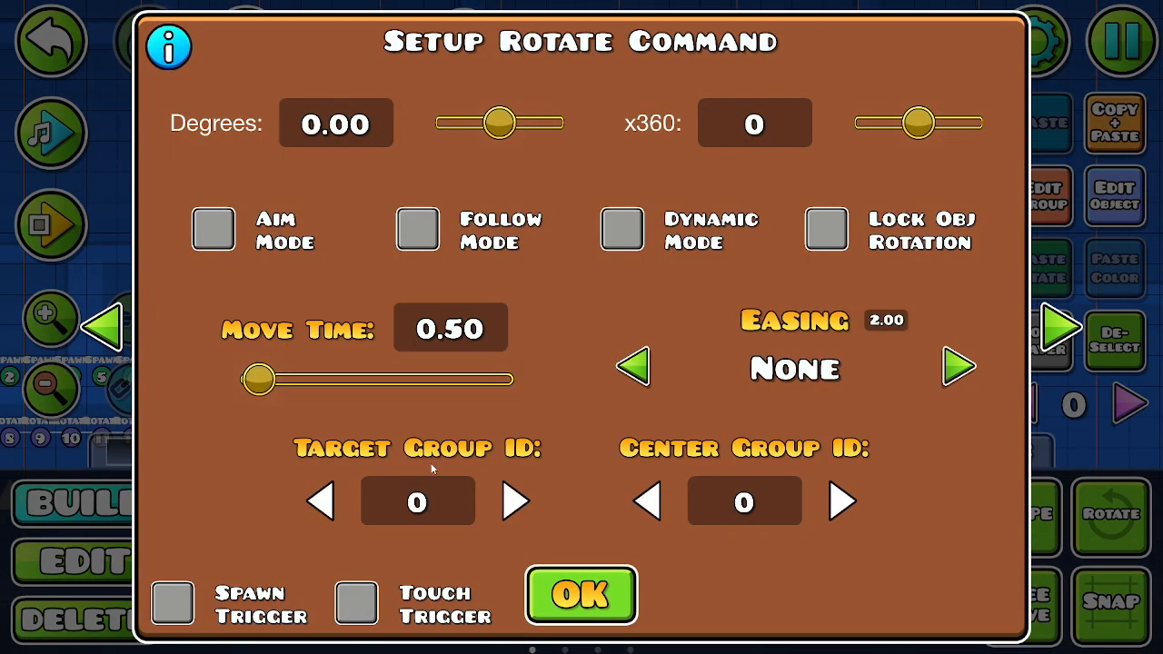
pyautogui.press('BackSpace')
pyautogui.press('BackSpace')
pyautogui.press('BackSpace')
pyautogui.press('BackSpace')
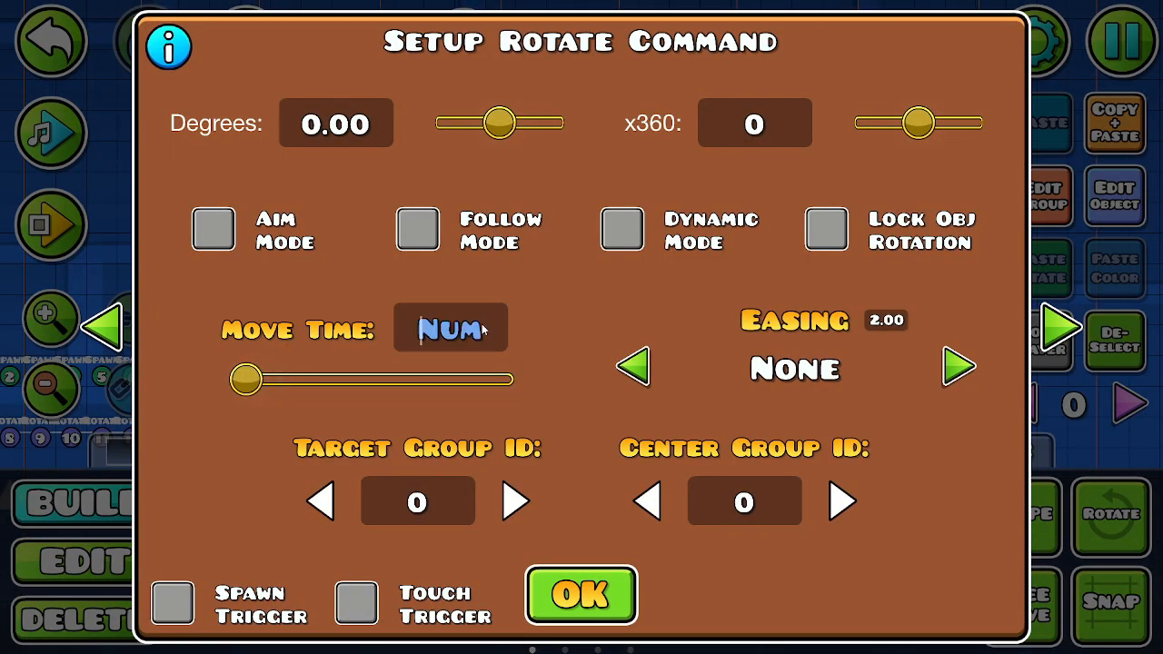
pyautogui.write('3')
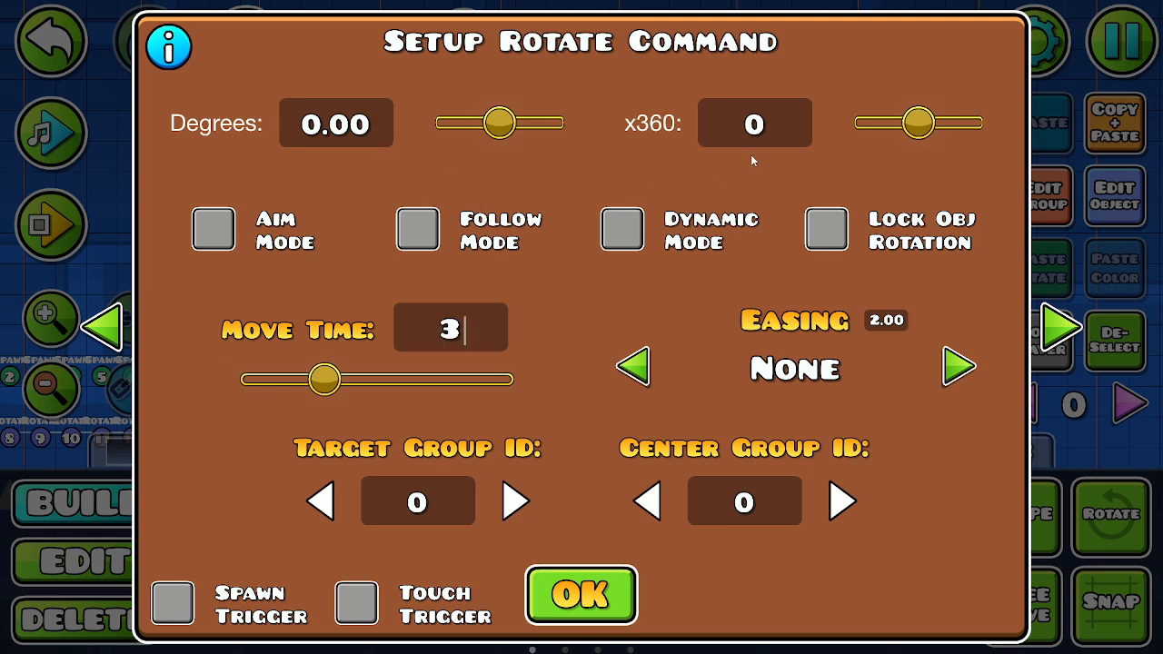
pyautogui.write('1')
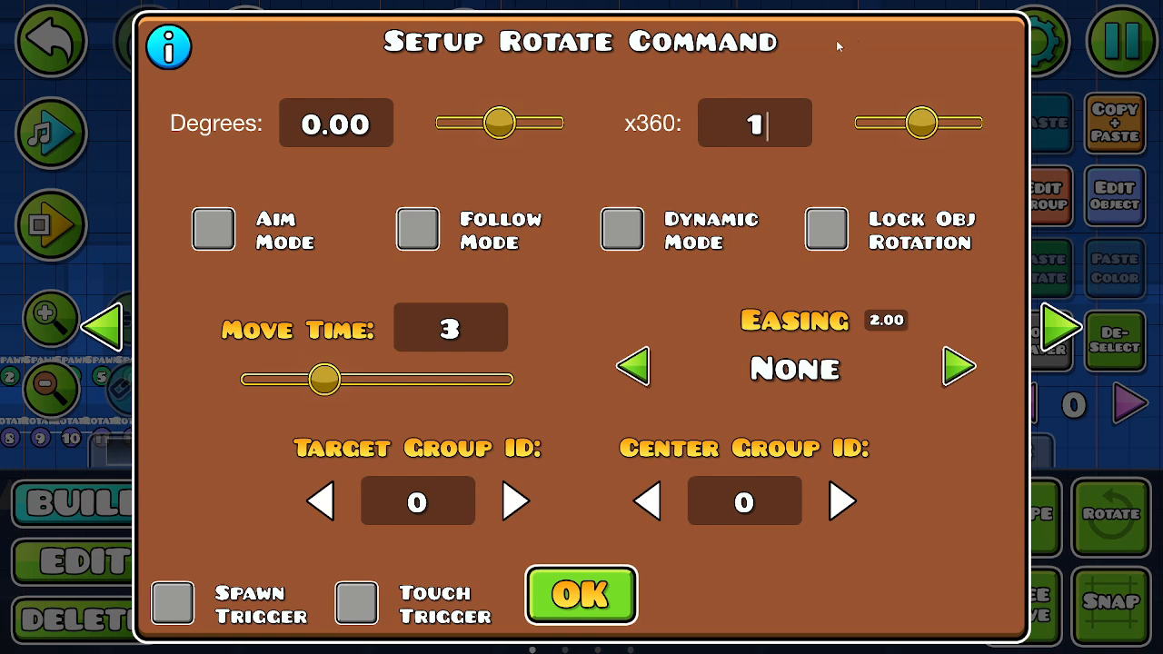
pyautogui.click(435, 479)
pyautogui.click(568, 582)
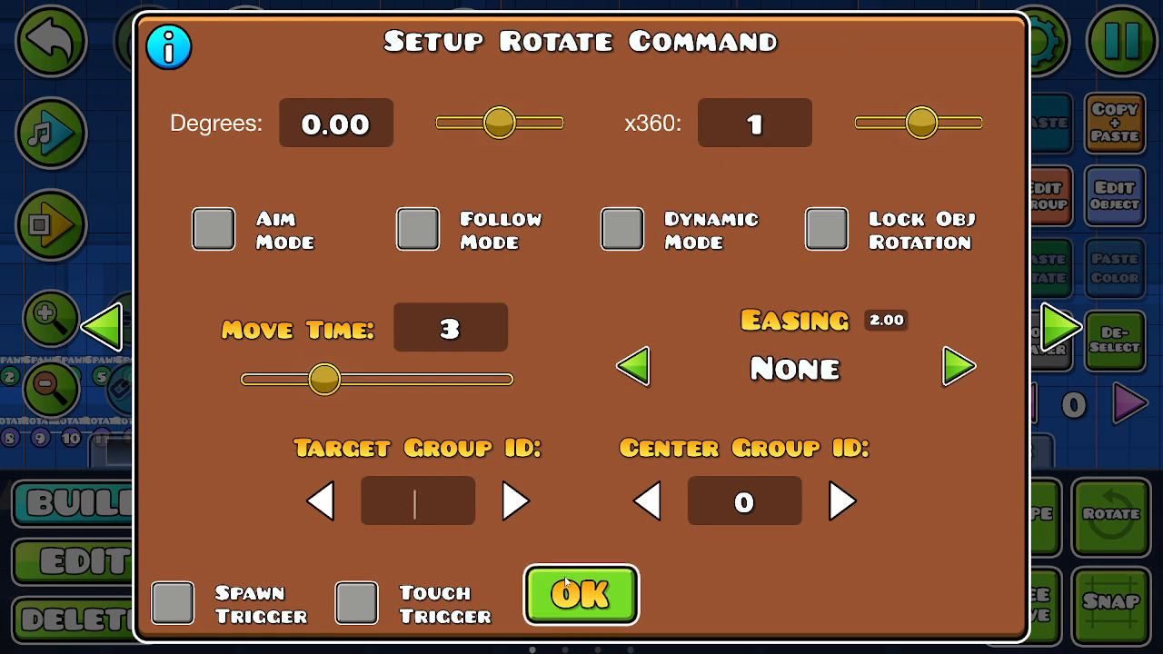
# - Check the hexagon's group ID, and set the Rotate trigger's target group ID to 14 and center group ID to 13
pyautogui.click(119, 578)
pyautogui.click(654, 370)
pyautogui.click(1014, 216)
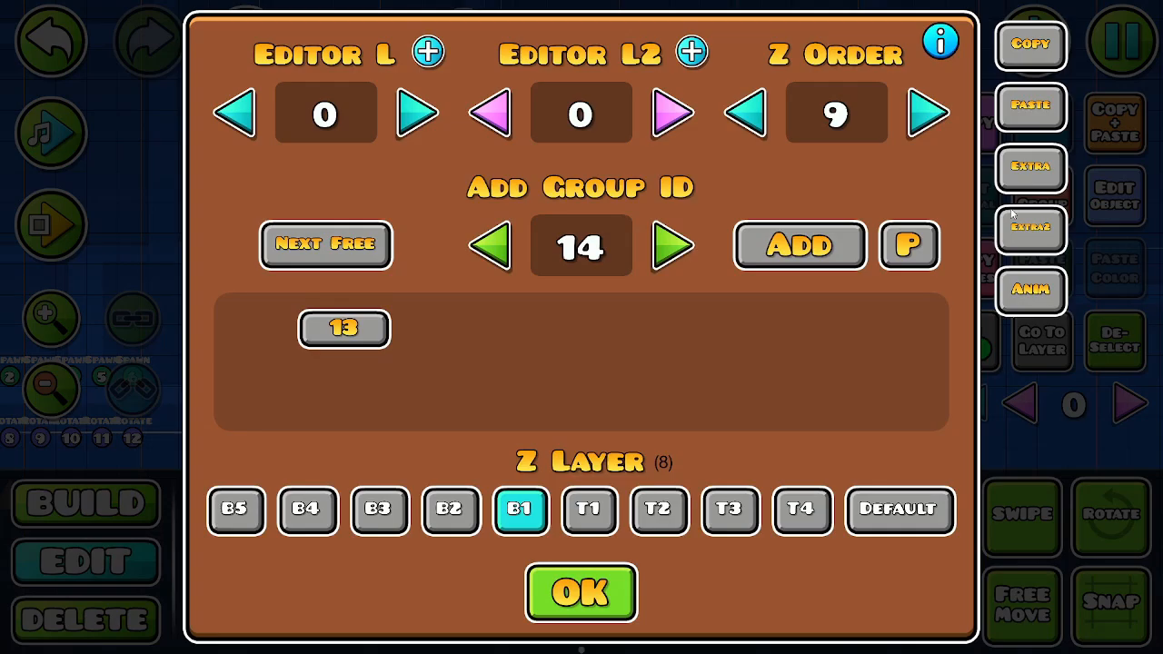
pyautogui.click(581, 589)
pyautogui.click(436, 253)
pyautogui.click(1115, 193)
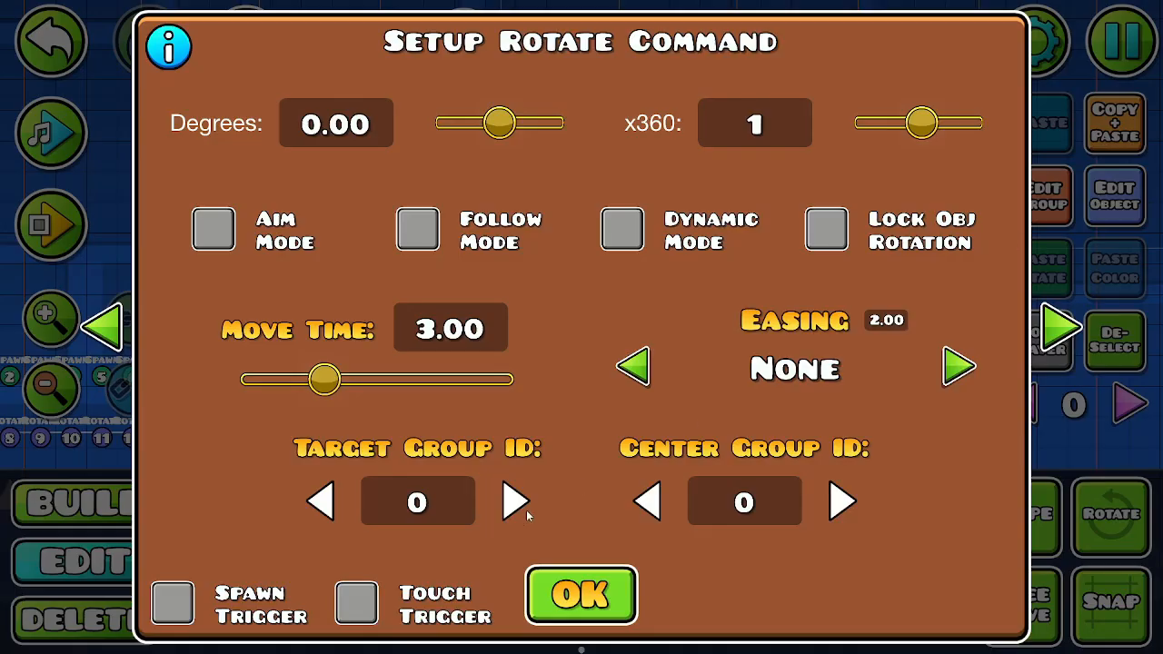
pyautogui.click(409, 508)
pyautogui.write('14')
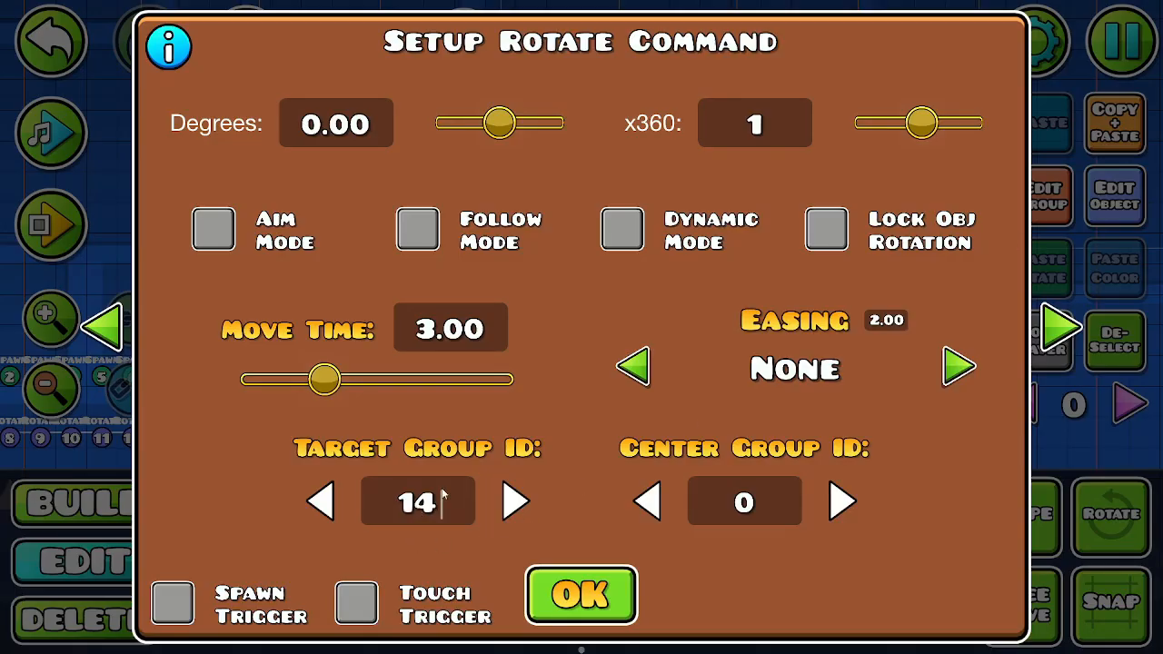
pyautogui.click(732, 509)
pyautogui.write('13')
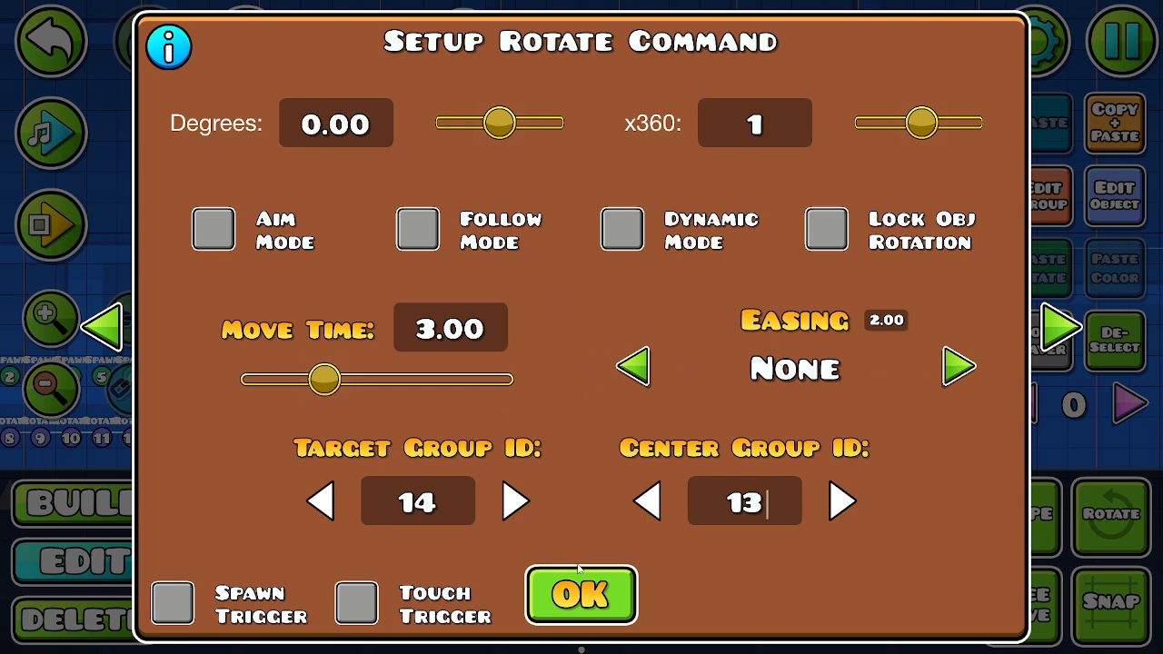
pyautogui.click(586, 590)
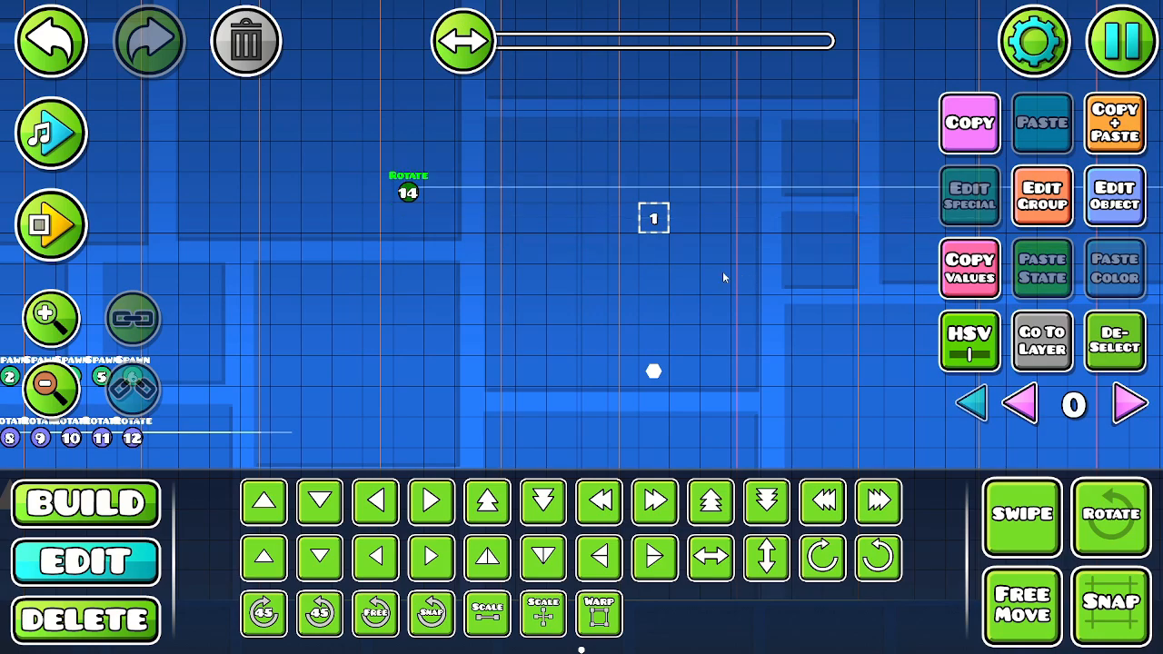
# - Place a Spawn trigger three grid cells below the Rotate trigger and add it to the next free group ID, 15
pyautogui.moveTo(644, 276)
pyautogui.mouseDown()
pyautogui.moveTo(310, 345)
pyautogui.moveTo(69, 331)
pyautogui.moveTo(865, 301)
pyautogui.moveTo(683, 343)
pyautogui.mouseUp()
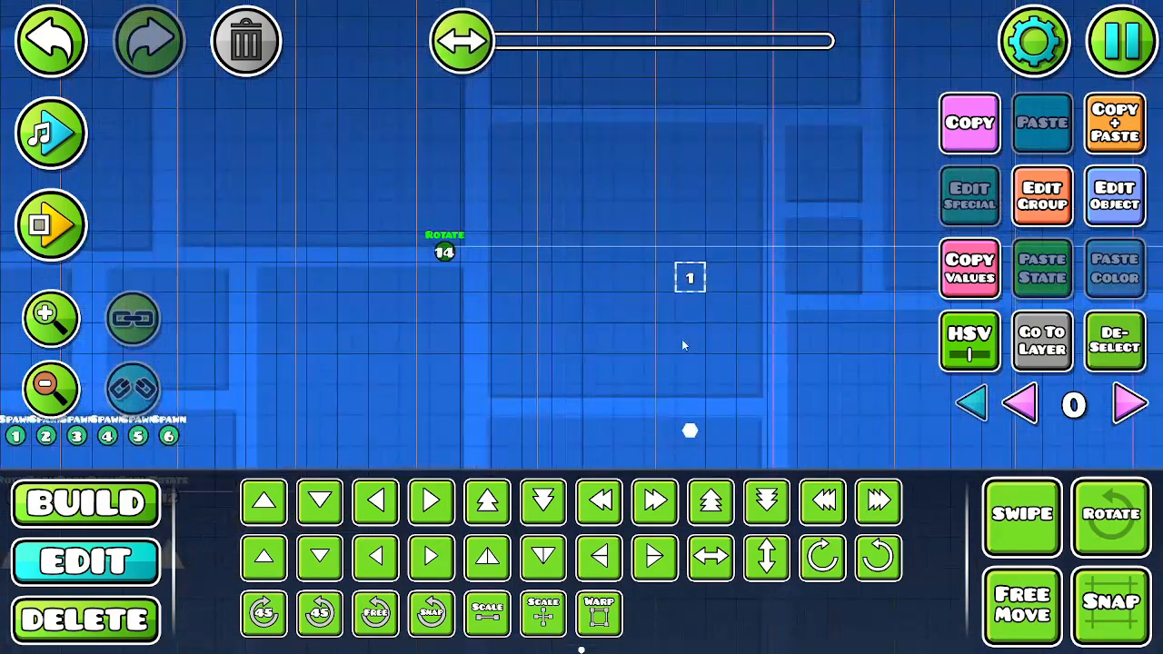
pyautogui.click(1007, 367)
pyautogui.click(86, 502)
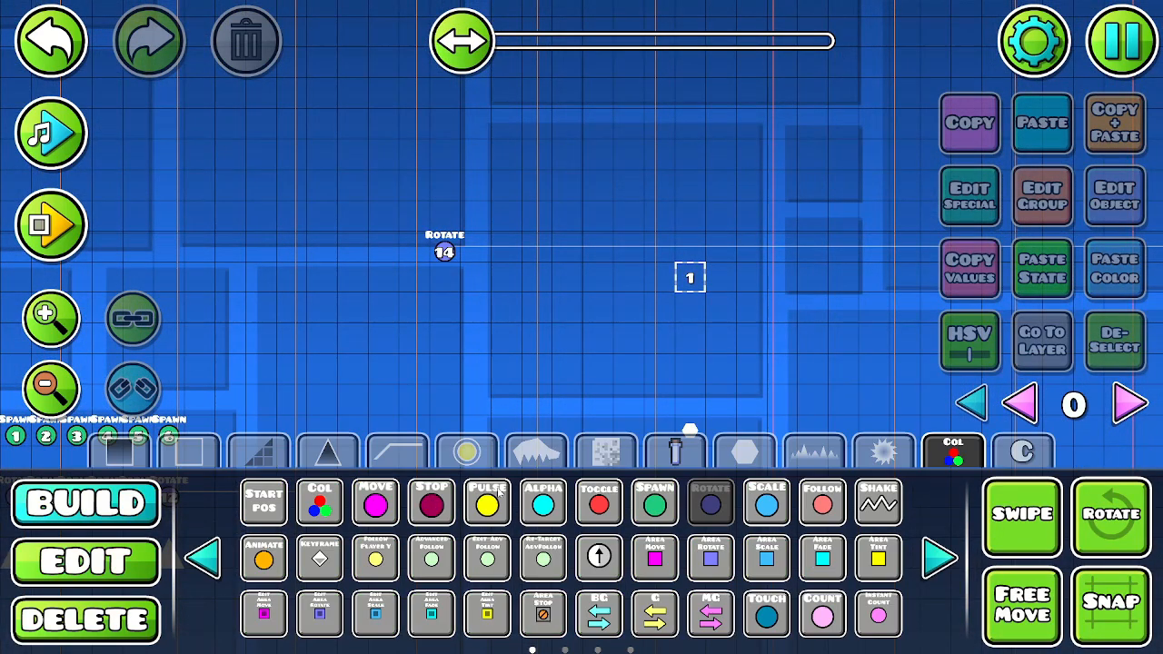
pyautogui.click(654, 504)
pyautogui.click(444, 341)
pyautogui.click(1049, 211)
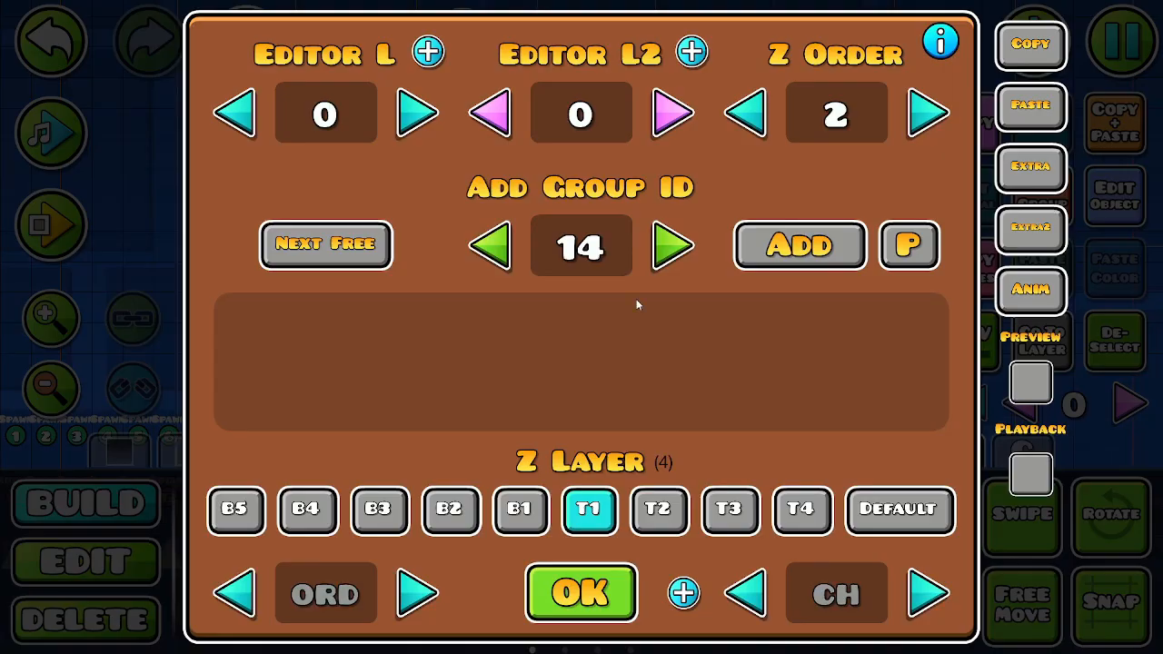
pyautogui.click(367, 265)
pyautogui.click(800, 245)
pyautogui.click(581, 592)
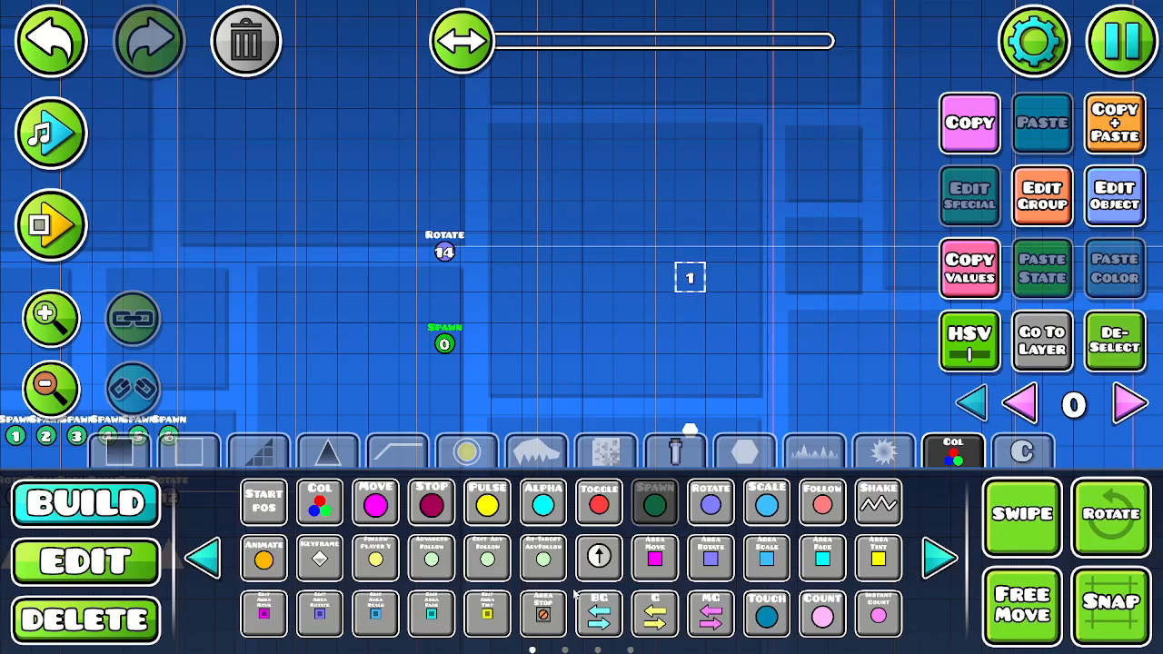
# - Make the Spawn trigger spawn group 15 with a delay of 3, and enable Spawn Trigger and Multi Trigger on it
pyautogui.click(1101, 216)
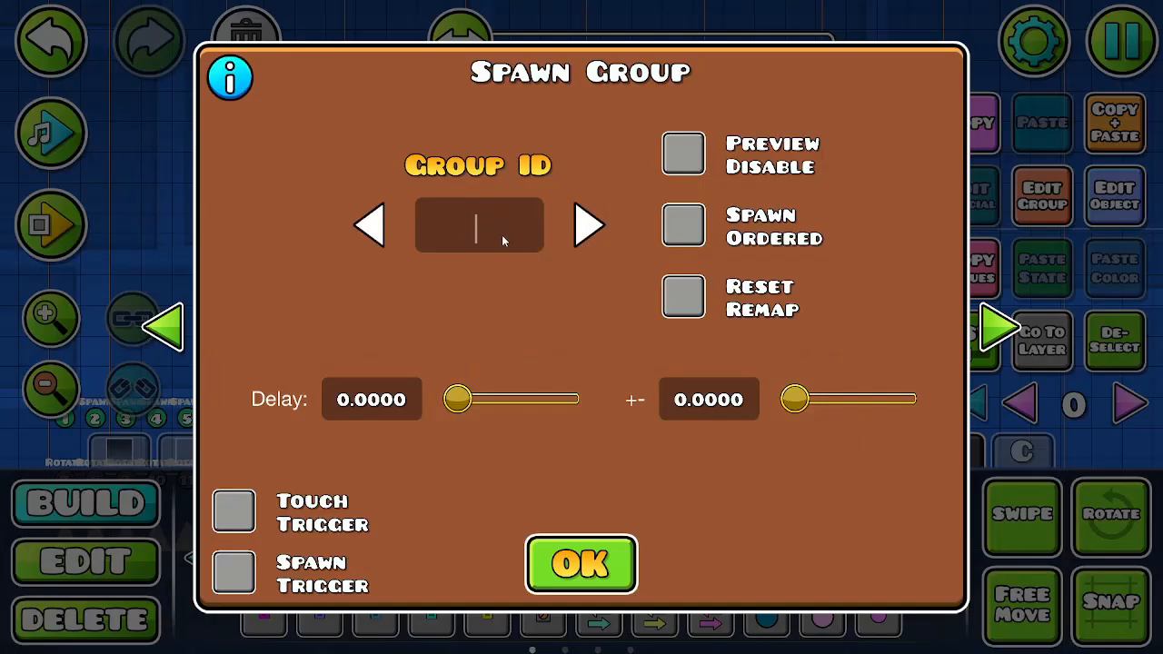
pyautogui.write('15')
pyautogui.click(234, 573)
pyautogui.click(823, 572)
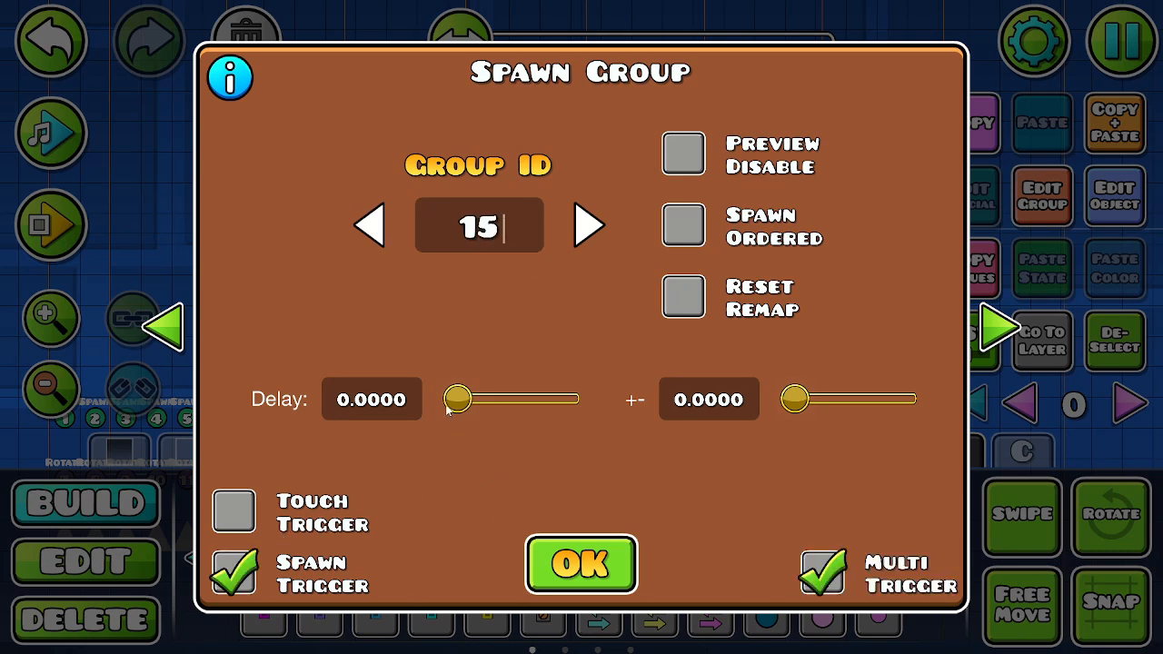
pyautogui.click(399, 397)
pyautogui.write('3')
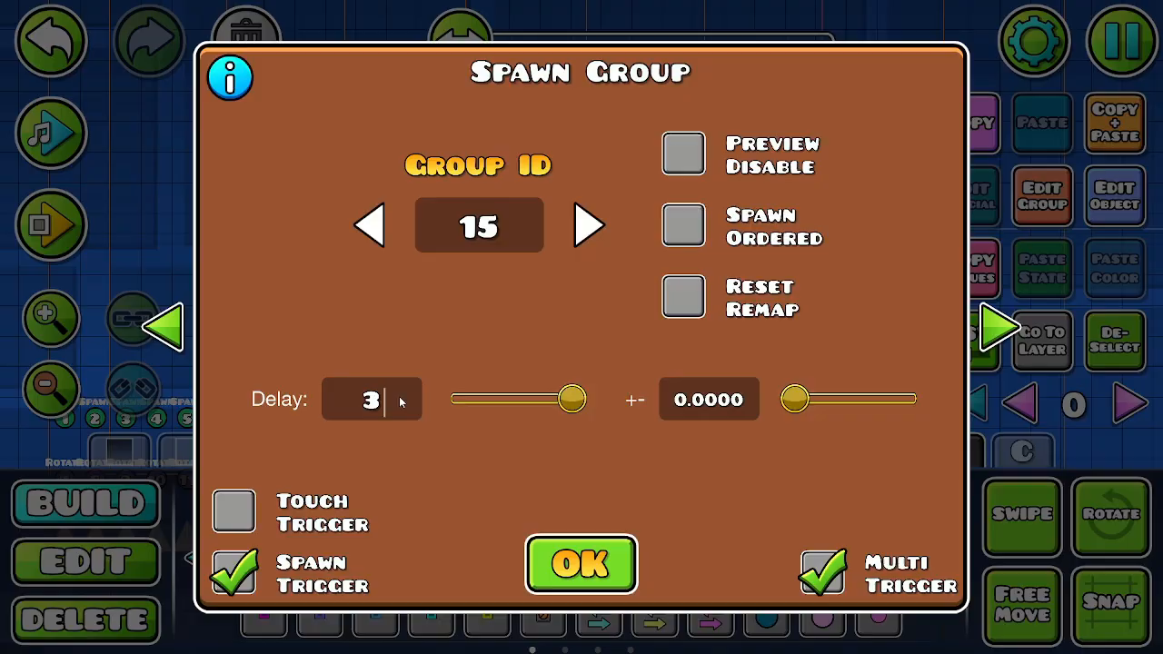
pyautogui.click(595, 565)
# - Move the Spawn trigger up two grid cells so it sits directly below the Rotate trigger
pyautogui.click(85, 561)
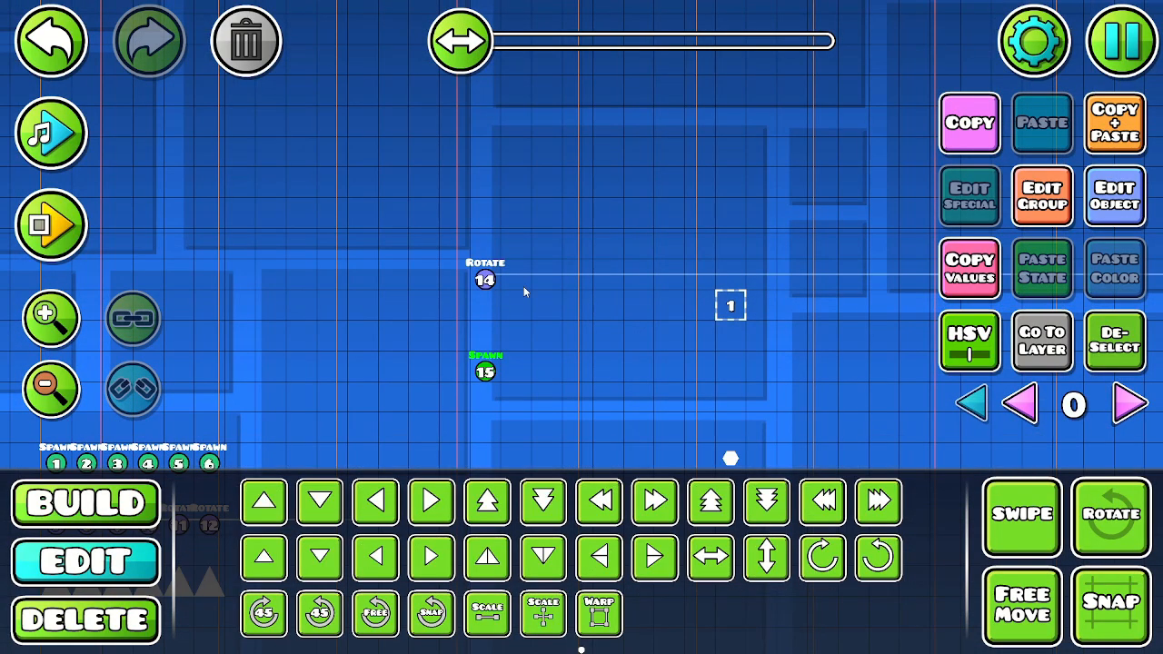
pyautogui.moveTo(485, 327); pyautogui.dragTo(484, 315)
pyautogui.press('w')
pyautogui.press('w')
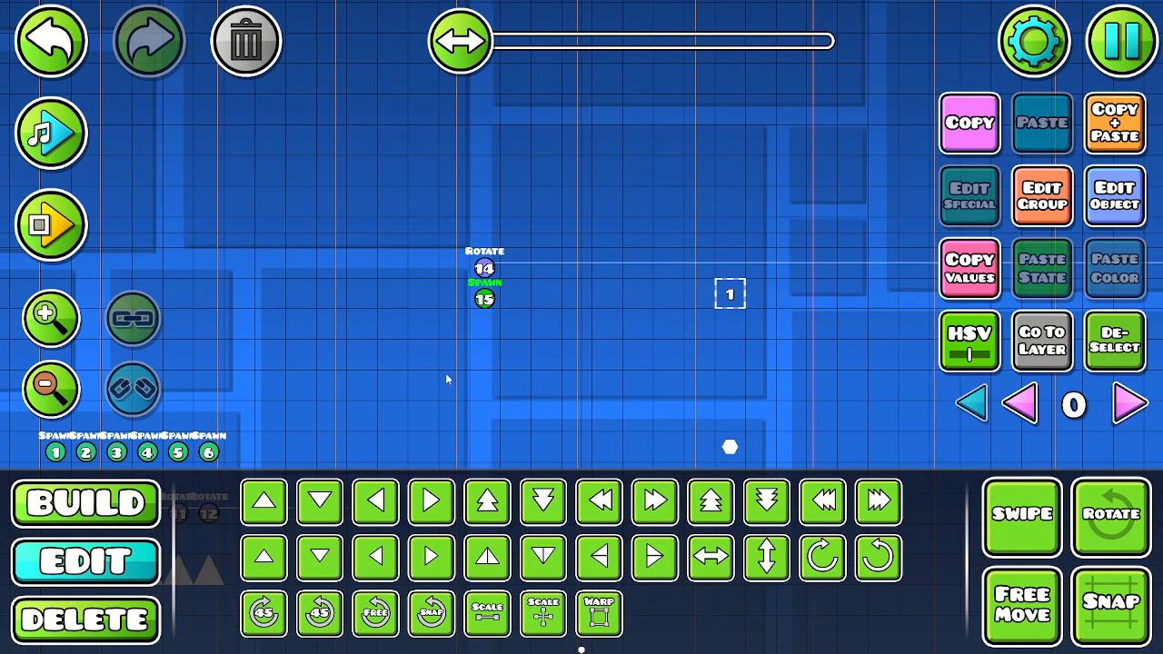
# - Duplicate the group 15 Spawn trigger and move the copy thirteen grid cells left, above the existing row of Spawn triggers
pyautogui.moveTo(565, 286); pyautogui.dragTo(717, 182)
pyautogui.moveTo(356, 340); pyautogui.dragTo(675, 248)
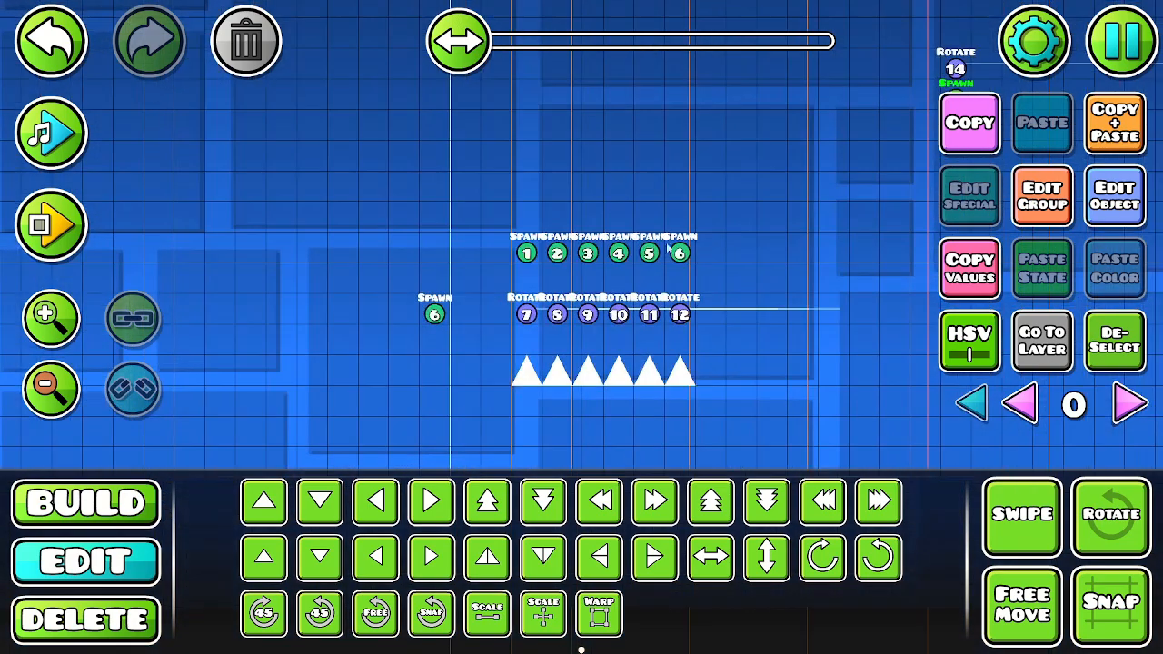
pyautogui.moveTo(420, 273)
pyautogui.mouseDown()
pyautogui.moveTo(639, 108)
pyautogui.moveTo(489, 168)
pyautogui.moveTo(225, 326)
pyautogui.mouseUp()
pyautogui.moveTo(651, 222); pyautogui.dragTo(430, 327)
pyautogui.click(1118, 137)
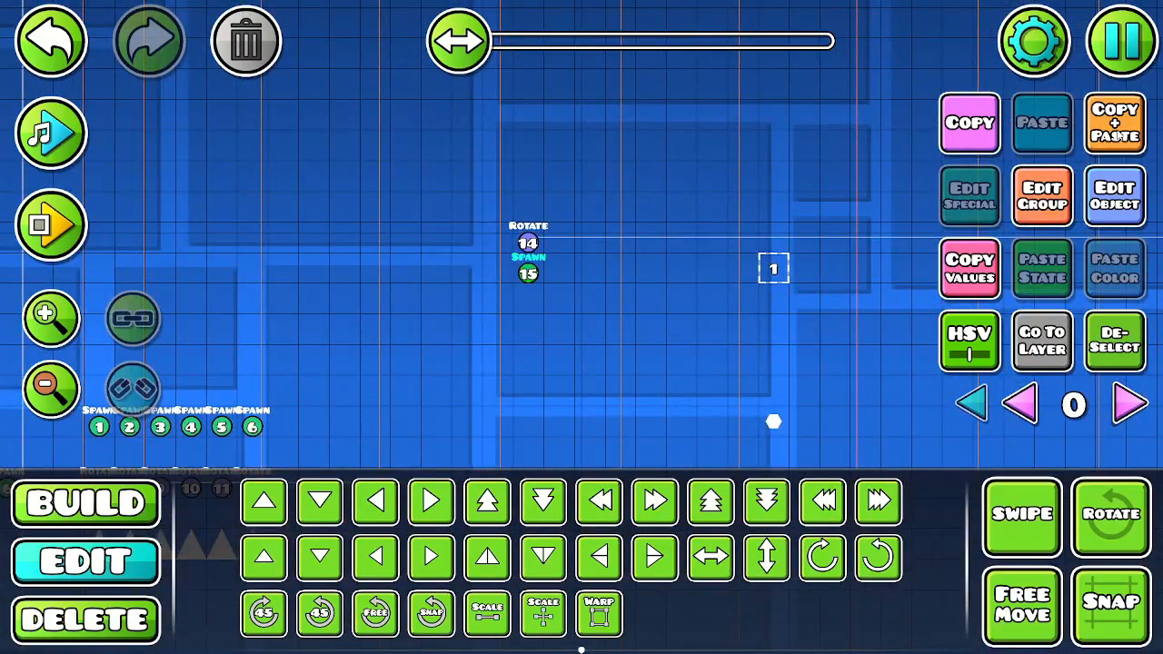
pyautogui.press('a')
pyautogui.press('a')
pyautogui.press('a')
pyautogui.moveTo(460, 265); pyautogui.dragTo(728, 242)
pyautogui.press('a')
pyautogui.press('a')
pyautogui.press('a')
pyautogui.press('a')
pyautogui.press('a')
pyautogui.press('a')
pyautogui.press('a')
pyautogui.press('a')
pyautogui.press('a')
pyautogui.press('a')
pyautogui.press('a')
pyautogui.press('a')
pyautogui.press('a')
pyautogui.press('a')
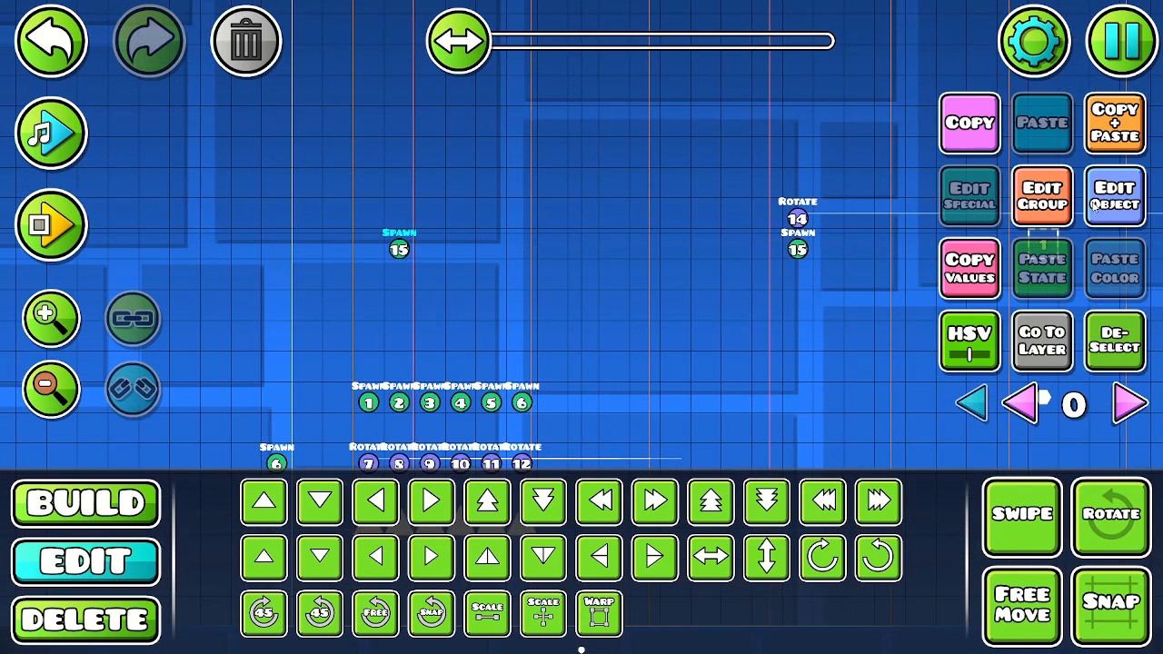
# - Turn off Spawn Trigger on the copied Spawn trigger, reduce its delay to the minimum, and deselect it
pyautogui.click(1095, 205)
pyautogui.click(227, 589)
pyautogui.click(822, 572)
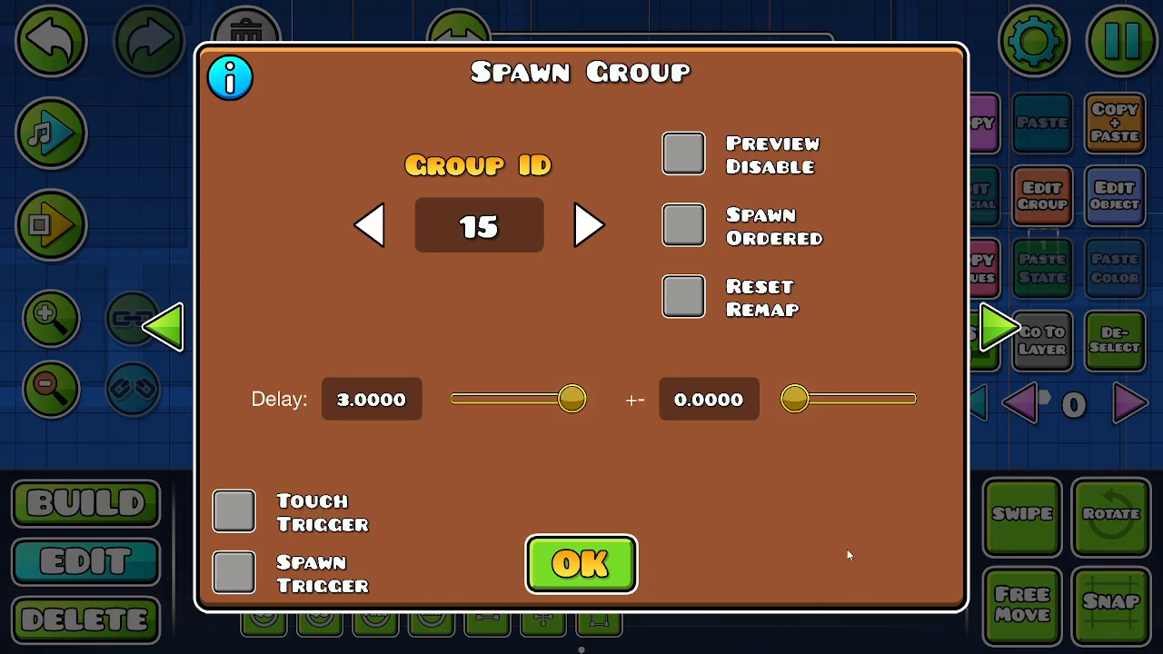
pyautogui.moveTo(571, 399); pyautogui.dragTo(454, 399)
pyautogui.click(557, 564)
pyautogui.moveTo(716, 364); pyautogui.dragTo(423, 348)
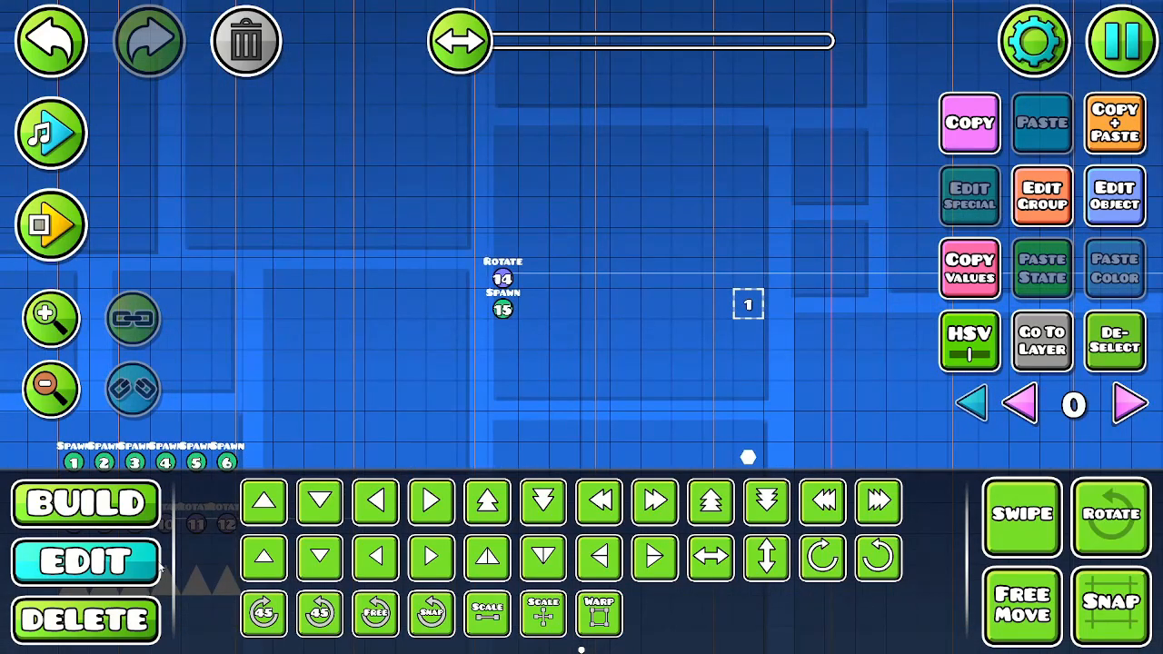
pyautogui.click(1082, 348)
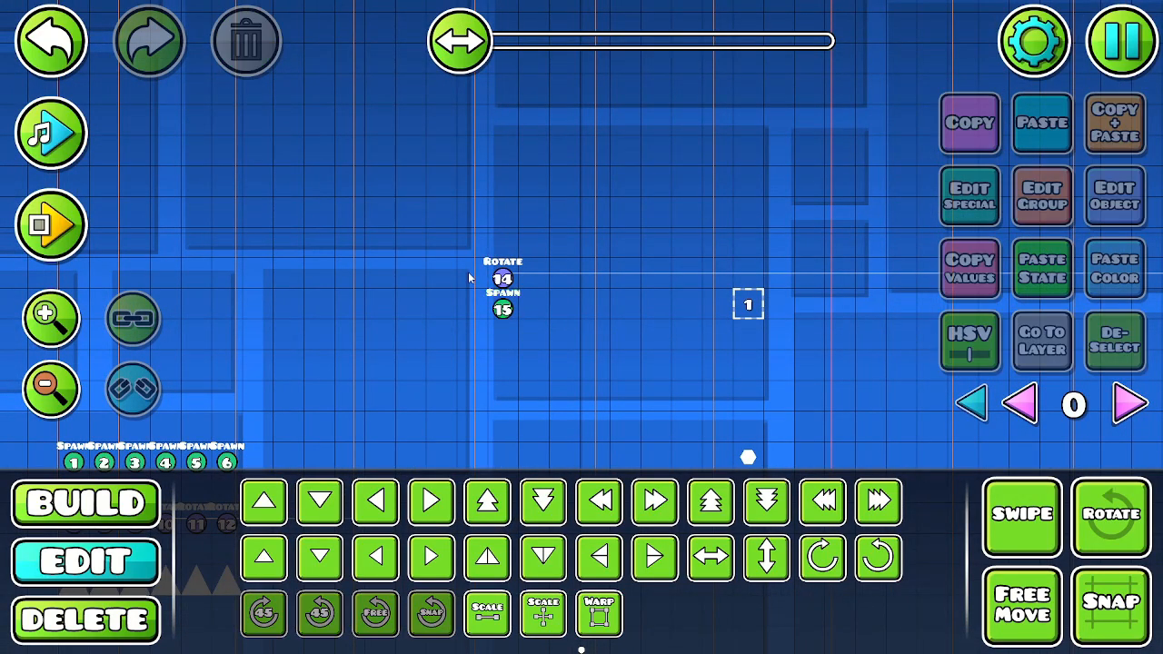
# - Put the Rotate trigger and the Spawn trigger below it in group 15, and enable Spawn Trigger and Multi Trigger for both
pyautogui.click(502, 278)
pyautogui.click(1043, 194)
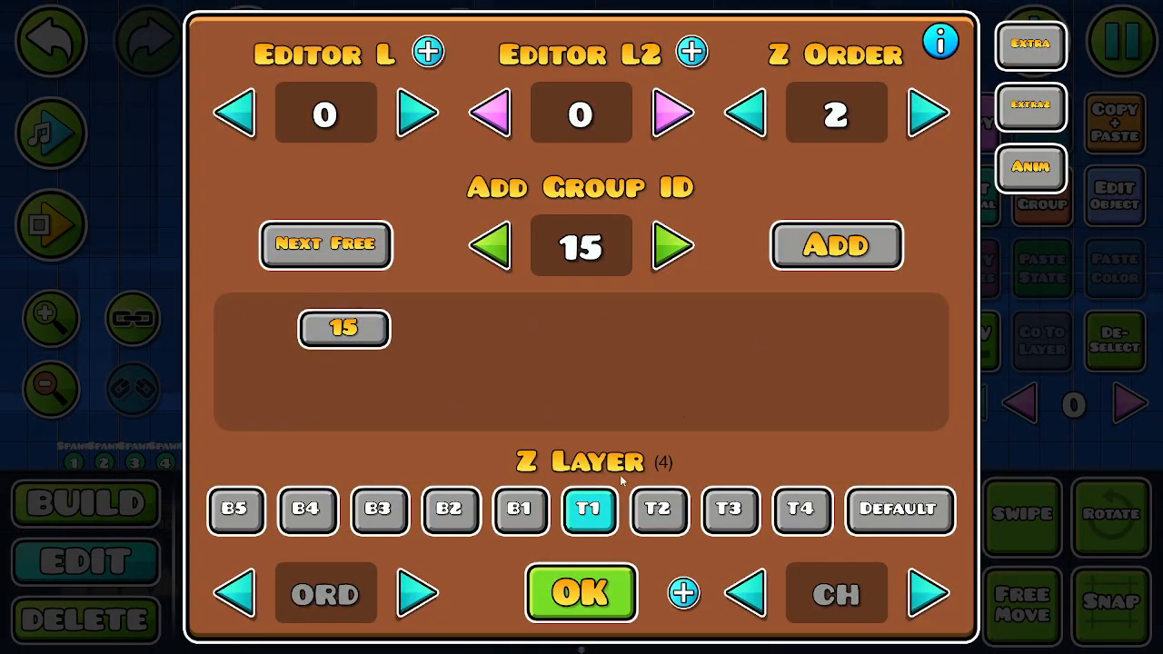
pyautogui.click(581, 593)
pyautogui.click(969, 194)
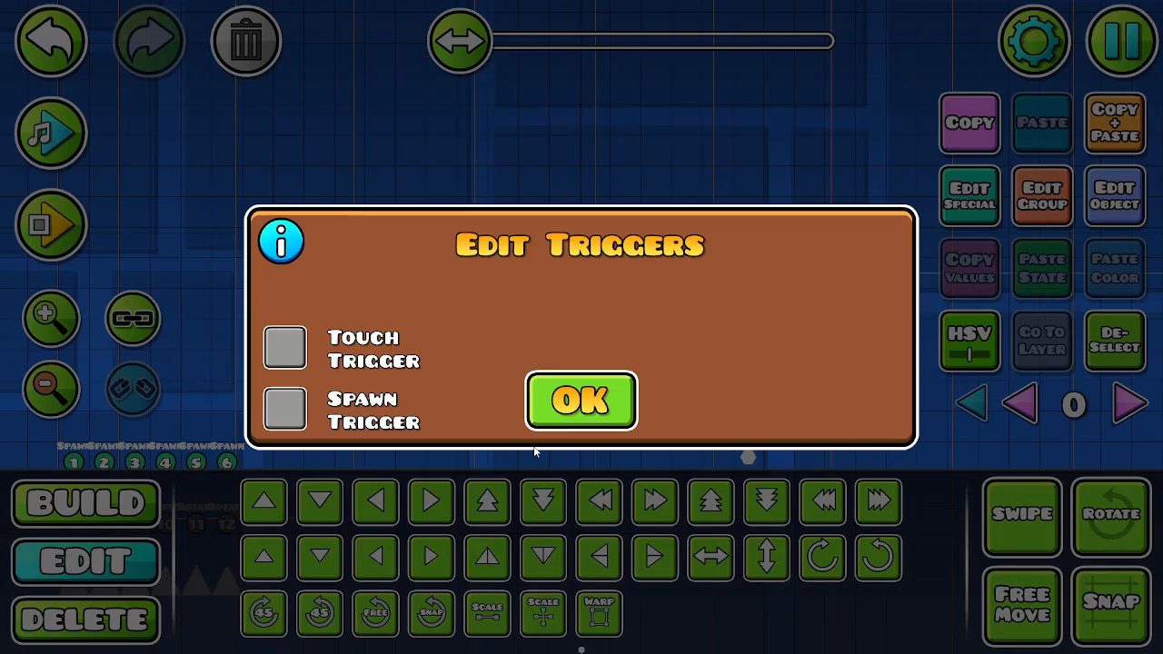
pyautogui.click(285, 410)
pyautogui.click(771, 409)
pyautogui.click(612, 392)
# - Playtest the level to check the collision block's rotation around the hexagon, and return to editing
pyautogui.moveTo(660, 346); pyautogui.dragTo(393, 298)
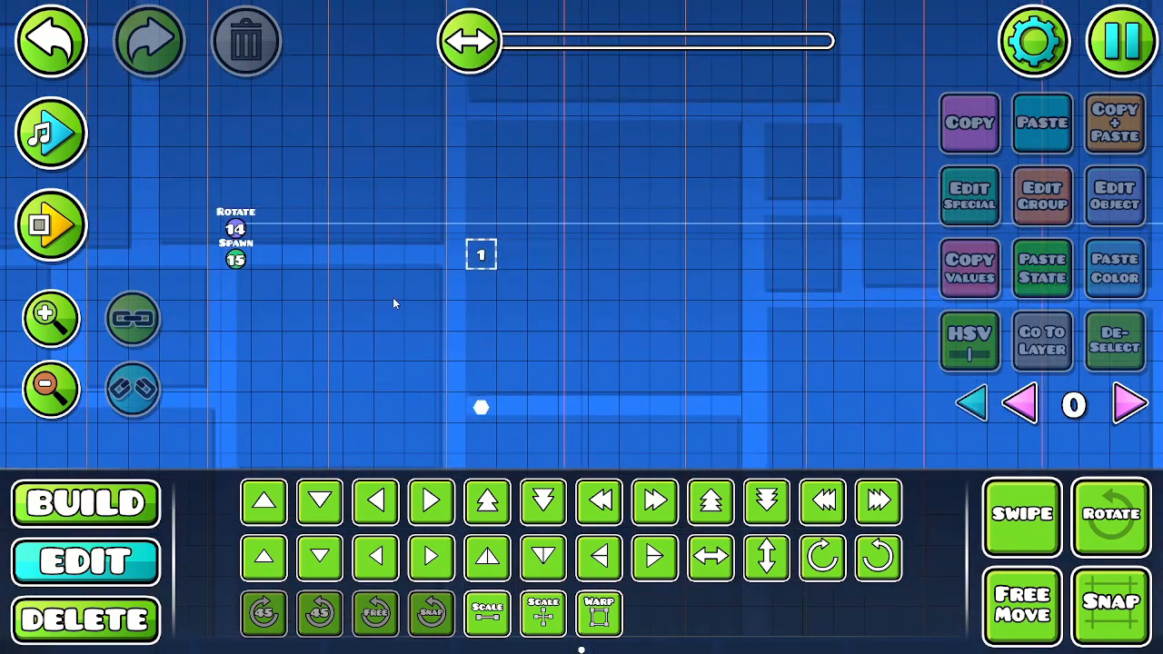
pyautogui.click(51, 225)
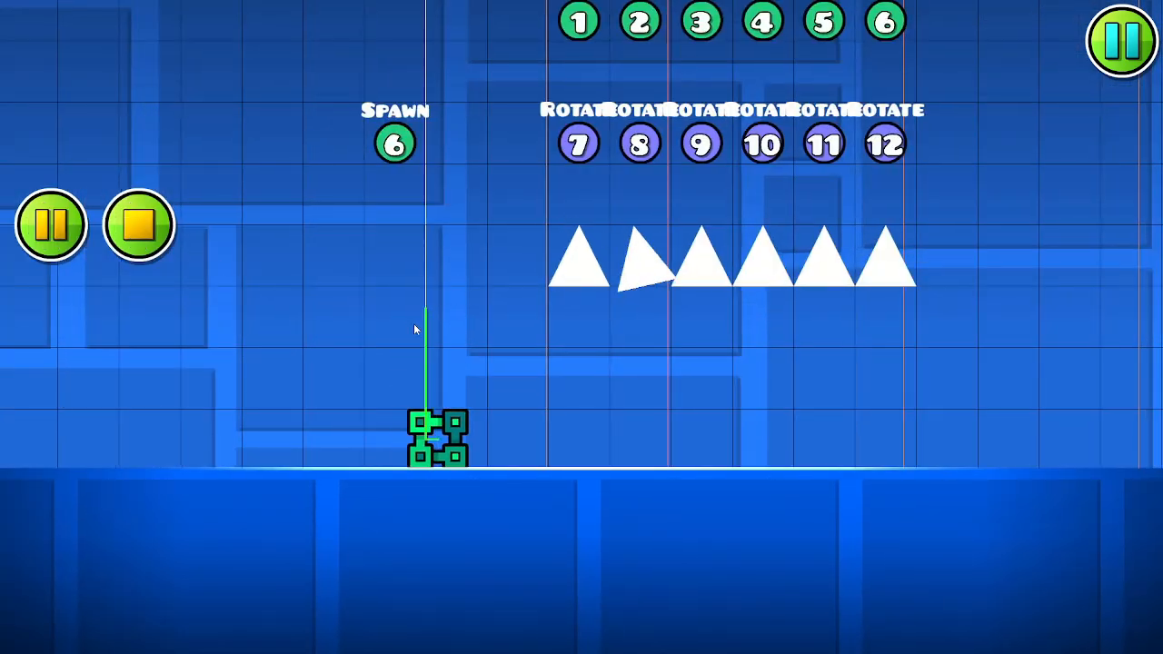
pyautogui.click(413, 324)
pyautogui.click(414, 323)
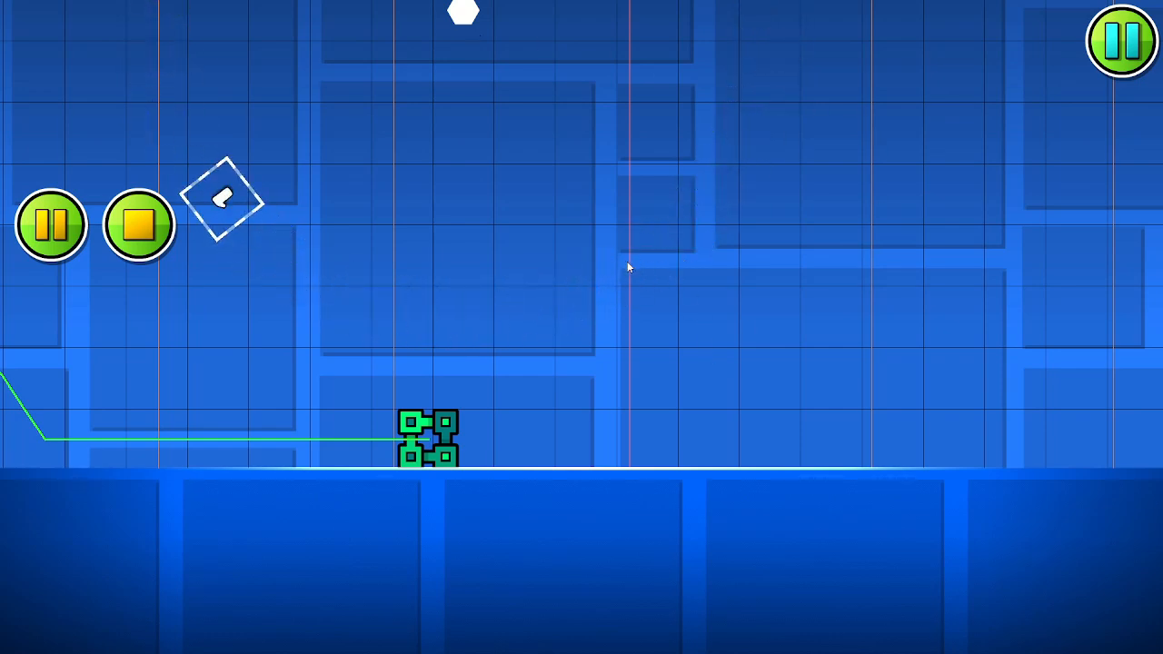
pyautogui.press('Escape')
pyautogui.click(557, 177)
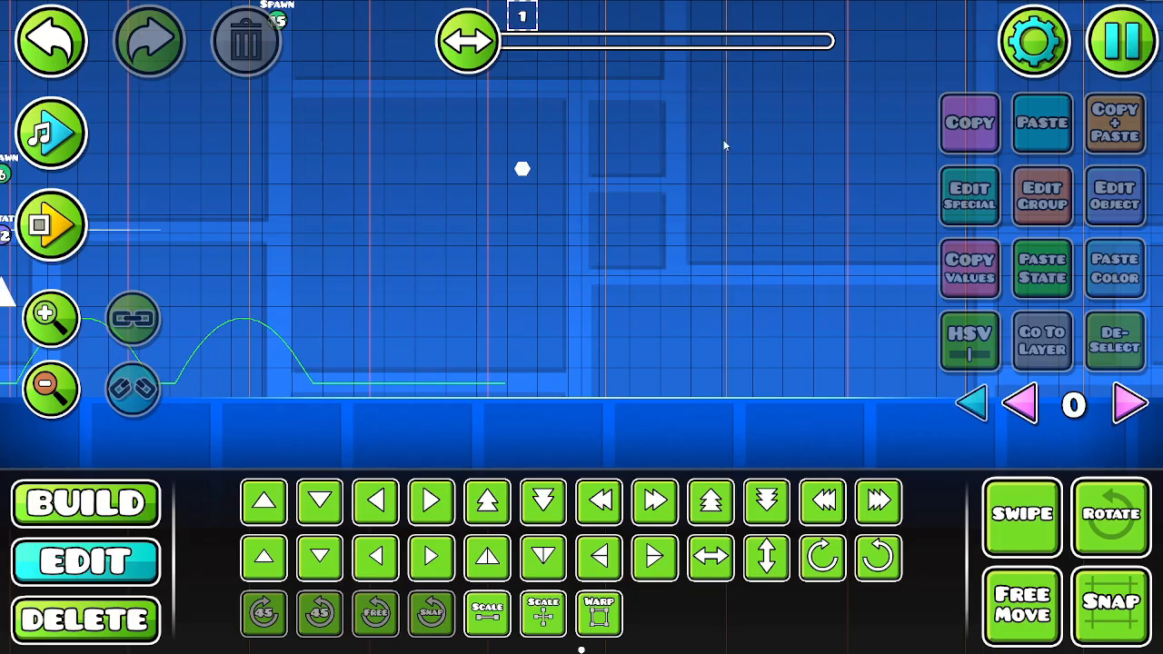
# - Place a new collision block to the right of the hexagon
pyautogui.moveTo(607, 474); pyautogui.dragTo(709, 301)
pyautogui.click(137, 493)
pyautogui.click(102, 555)
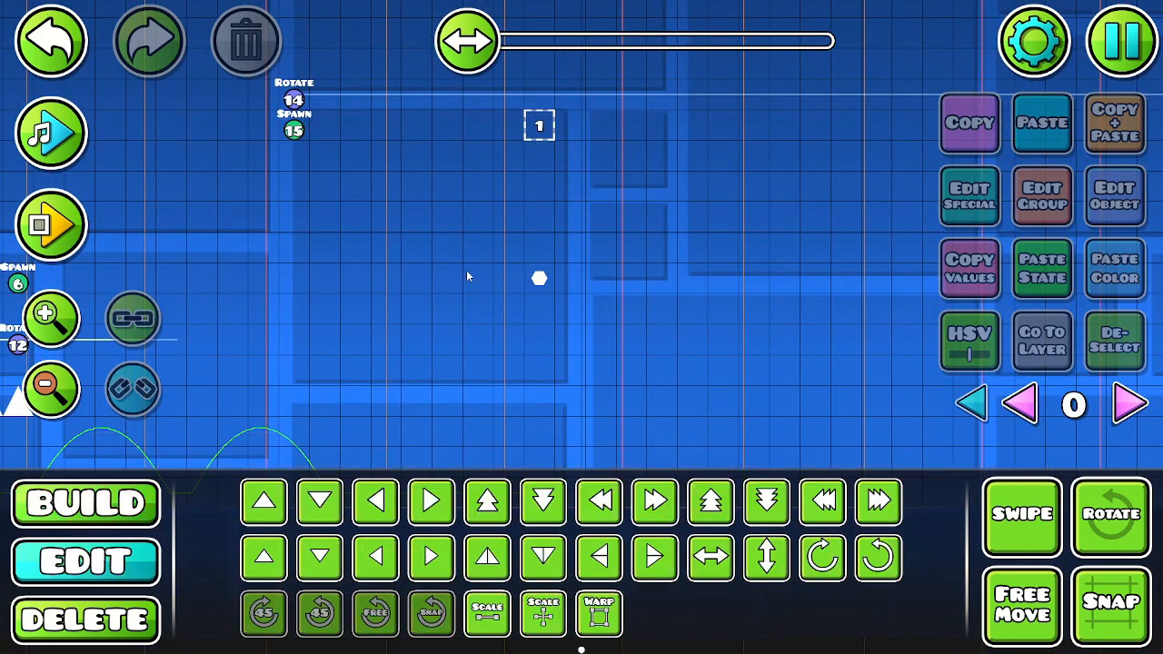
pyautogui.click(545, 129)
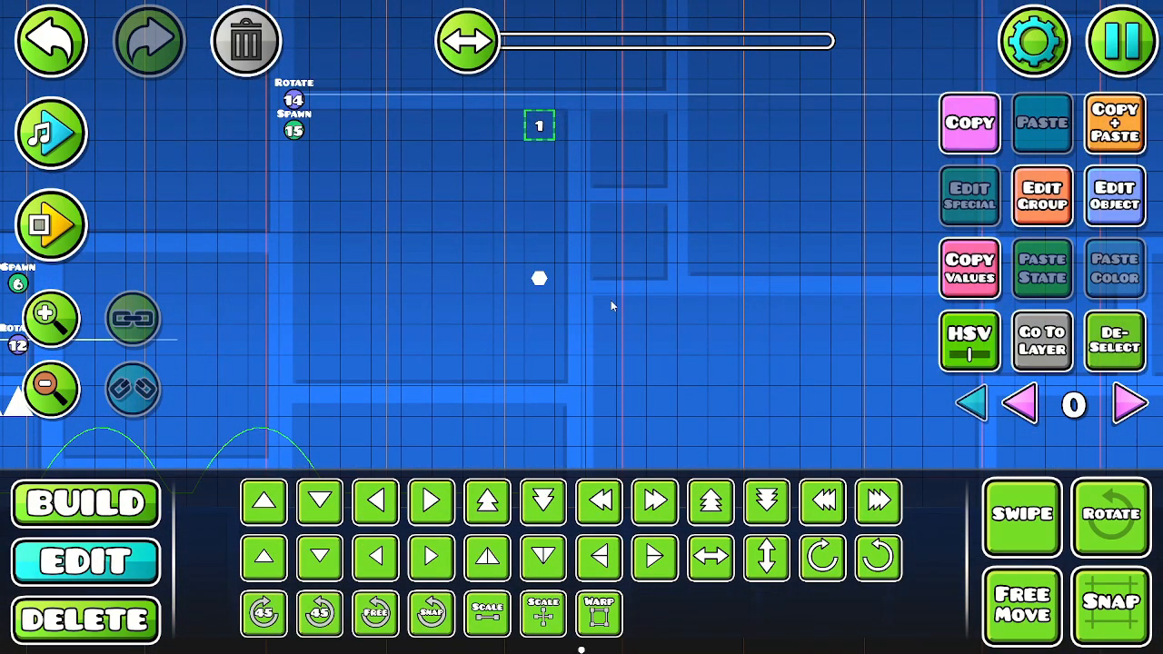
pyautogui.click(85, 502)
pyautogui.click(260, 452)
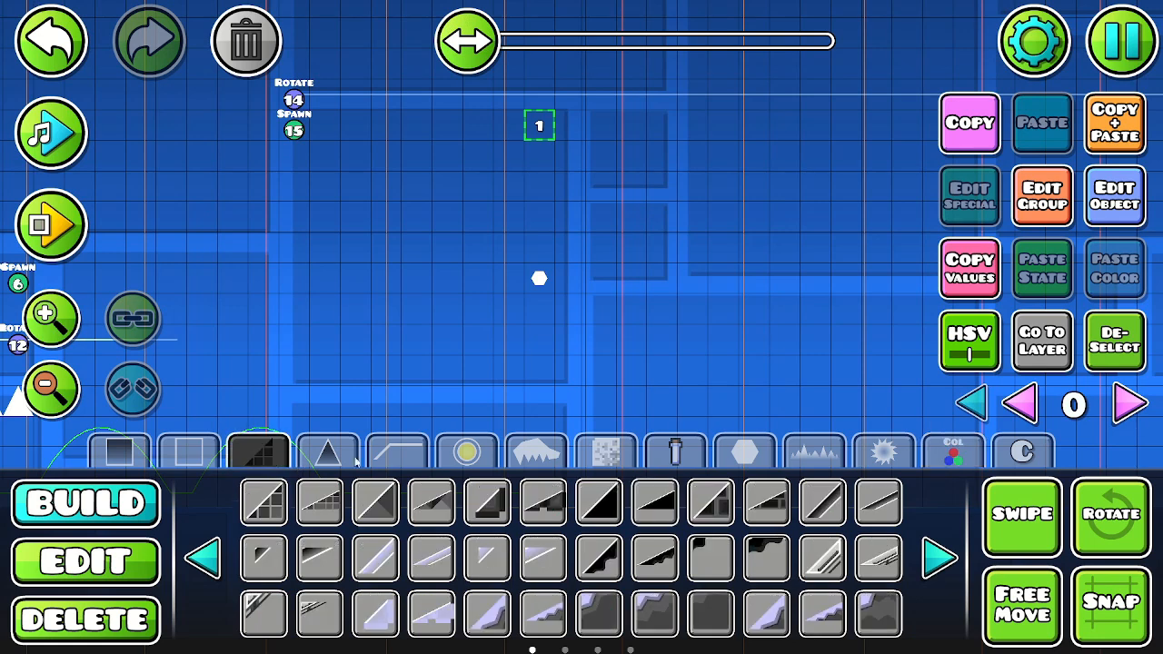
pyautogui.click(885, 452)
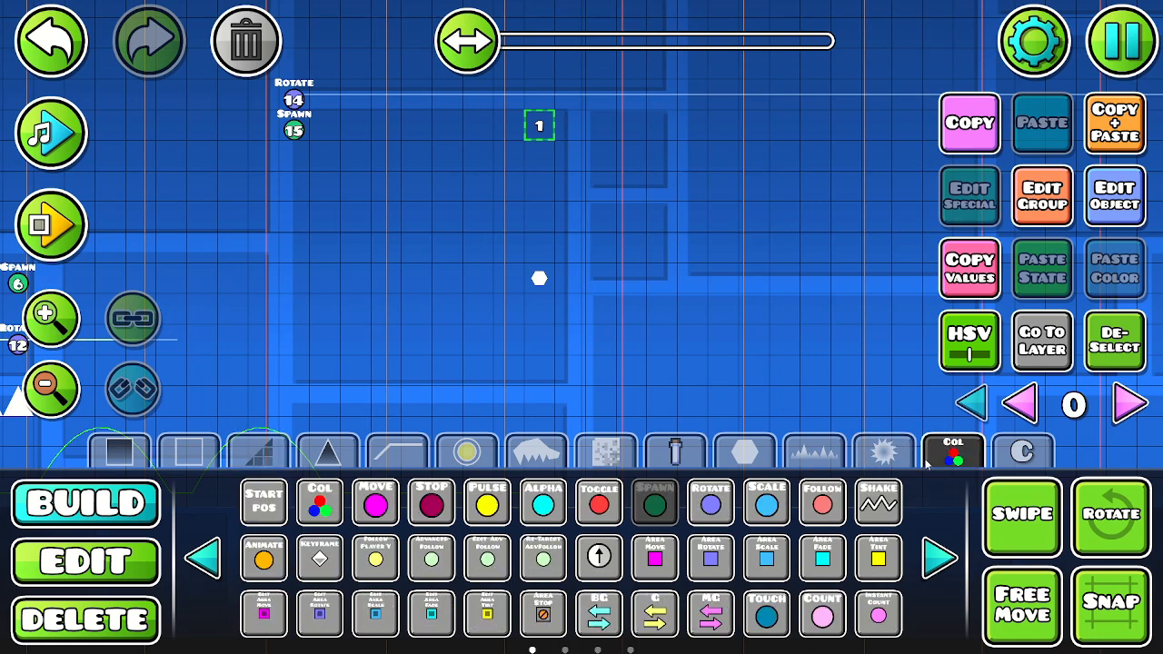
pyautogui.click(884, 453)
pyautogui.click(952, 451)
pyautogui.scroll(-2, 945, 454)
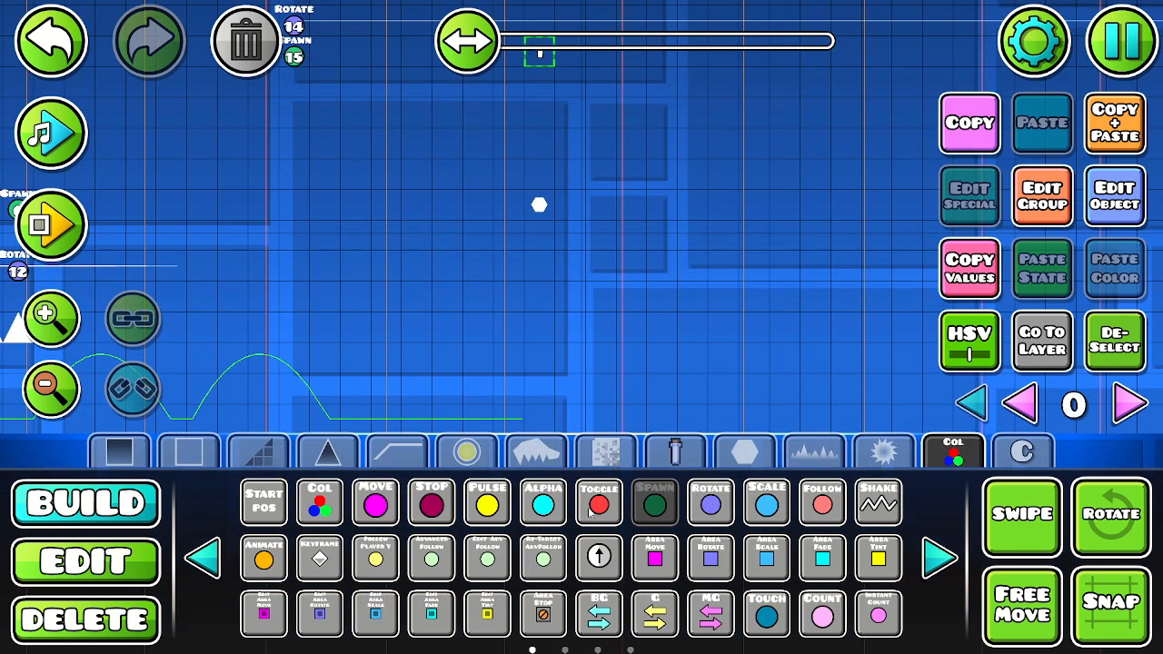
pyautogui.click(745, 452)
pyautogui.click(814, 452)
pyautogui.click(870, 456)
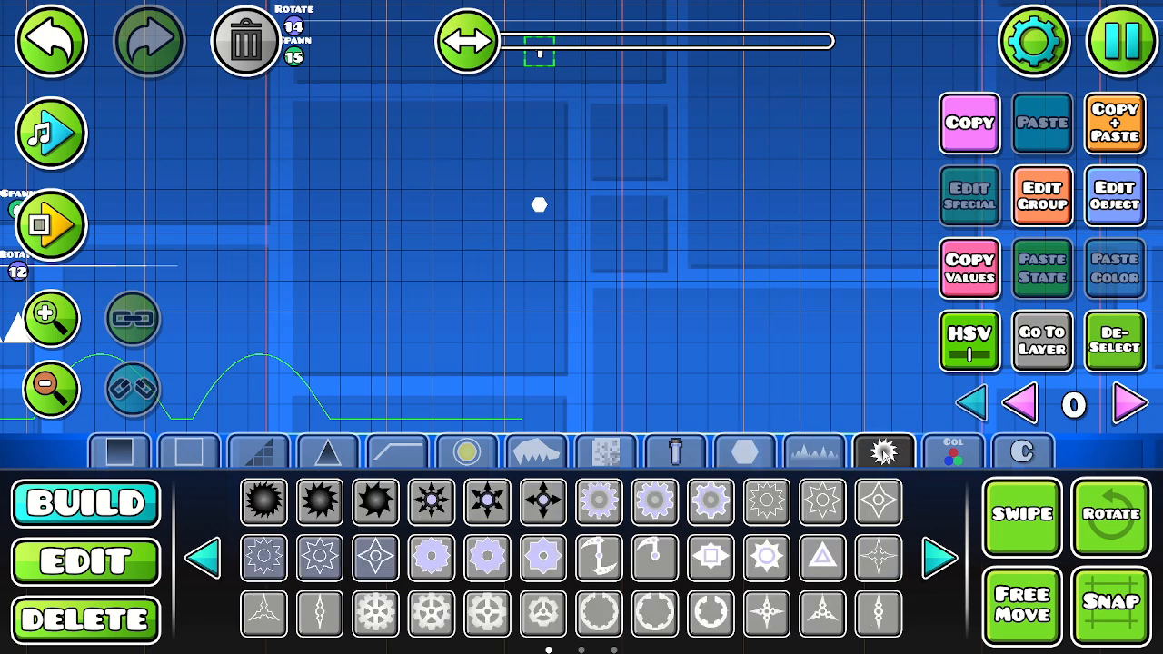
pyautogui.click(997, 457)
pyautogui.click(963, 454)
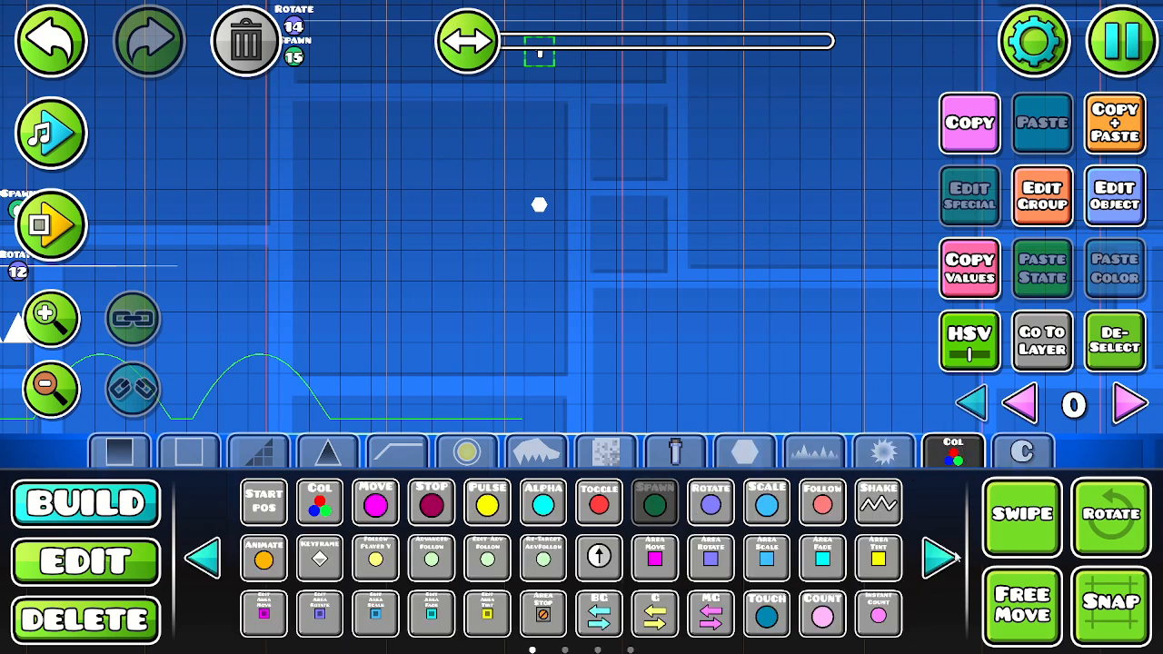
pyautogui.click(941, 558)
pyautogui.click(933, 560)
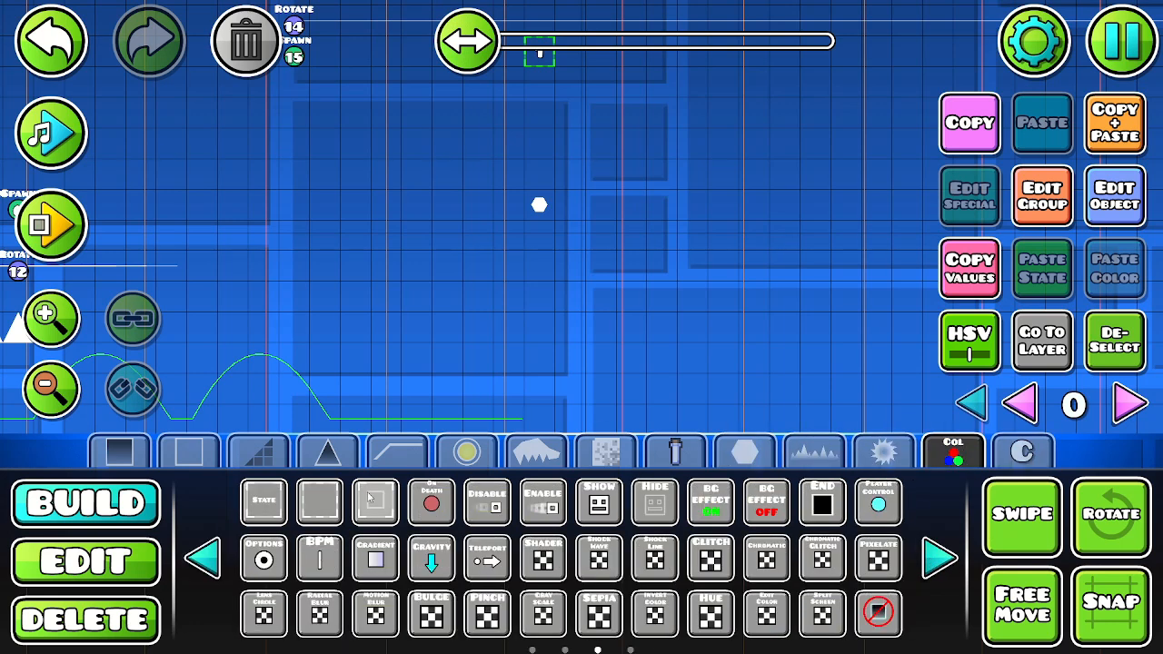
pyautogui.click(320, 502)
pyautogui.click(603, 242)
# - Move the new collision block level with the hexagon, five grid cells to its right
pyautogui.scroll(3, 608, 259)
pyautogui.press('w')
pyautogui.press('d')
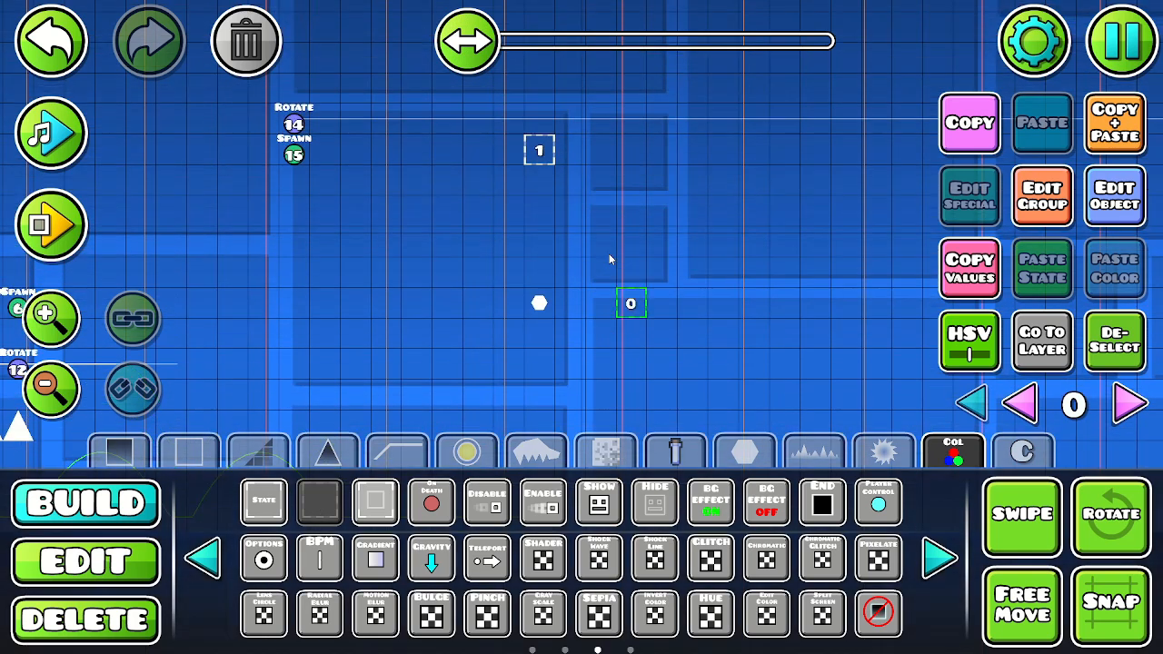
pyautogui.press('a')
pyautogui.press('a')
pyautogui.press('a')
pyautogui.press('d')
pyautogui.press('d')
pyautogui.press('d')
pyautogui.press('a')
pyautogui.press('a')
pyautogui.press('a')
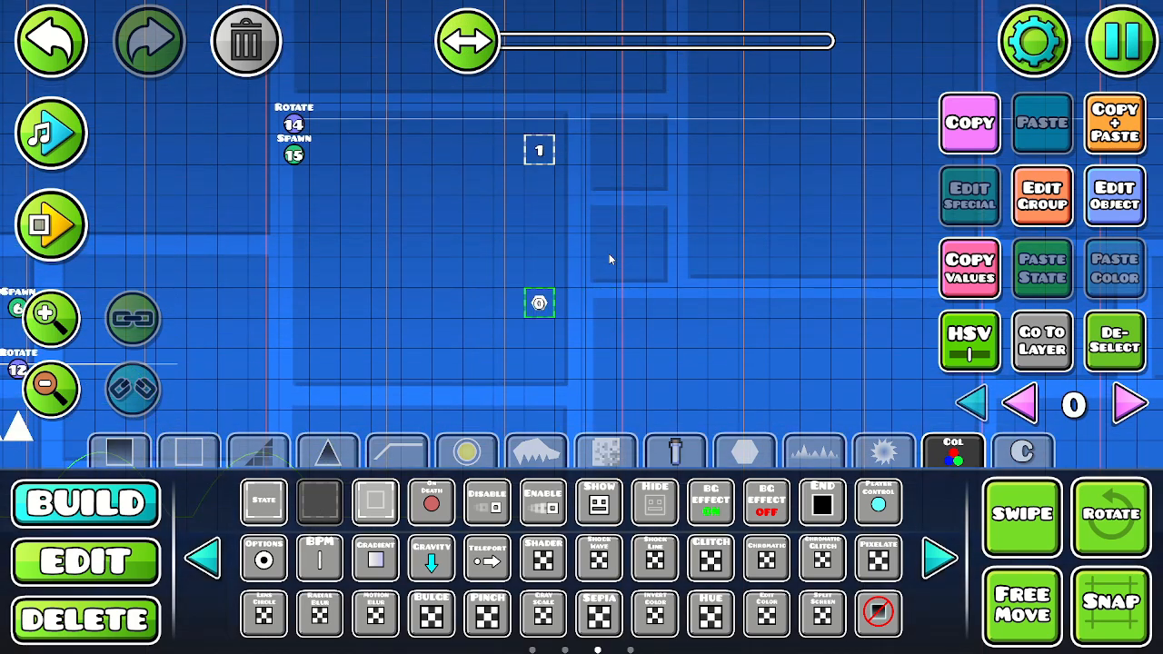
pyautogui.press('d')
pyautogui.press('d')
pyautogui.press('d')
pyautogui.press('d')
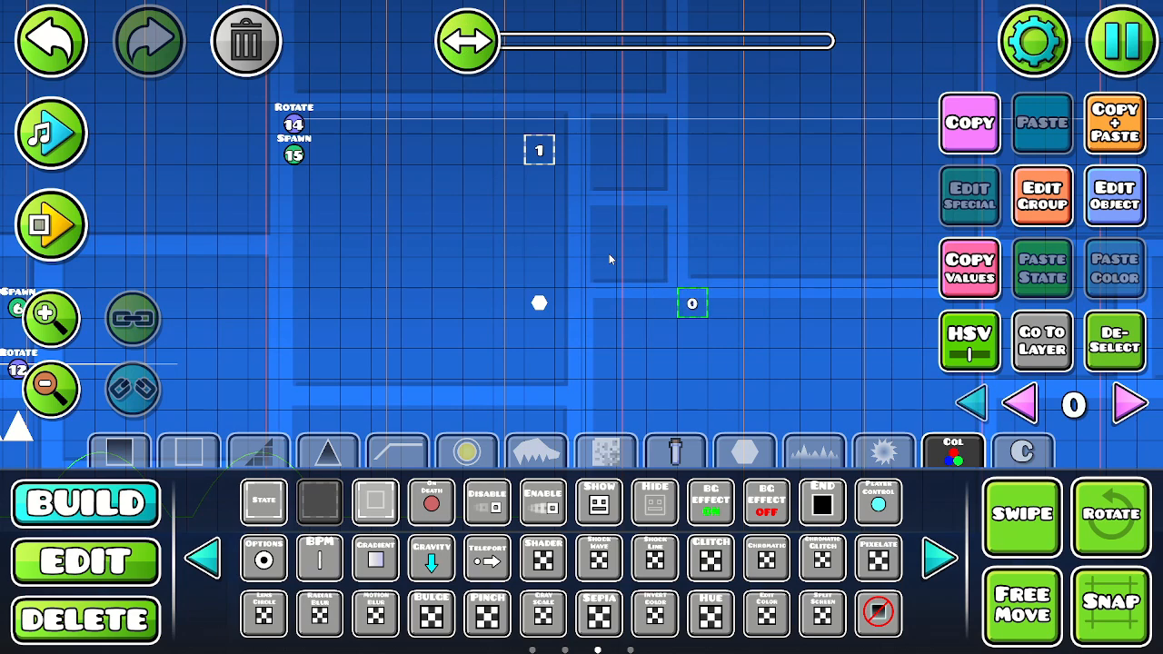
# - Duplicate that collision block, move the copy five grid cells directly below the hexagon, and deselect it
pyautogui.hotkey('ctrl', 'd')
pyautogui.press('s')
pyautogui.press('a')
pyautogui.press('a')
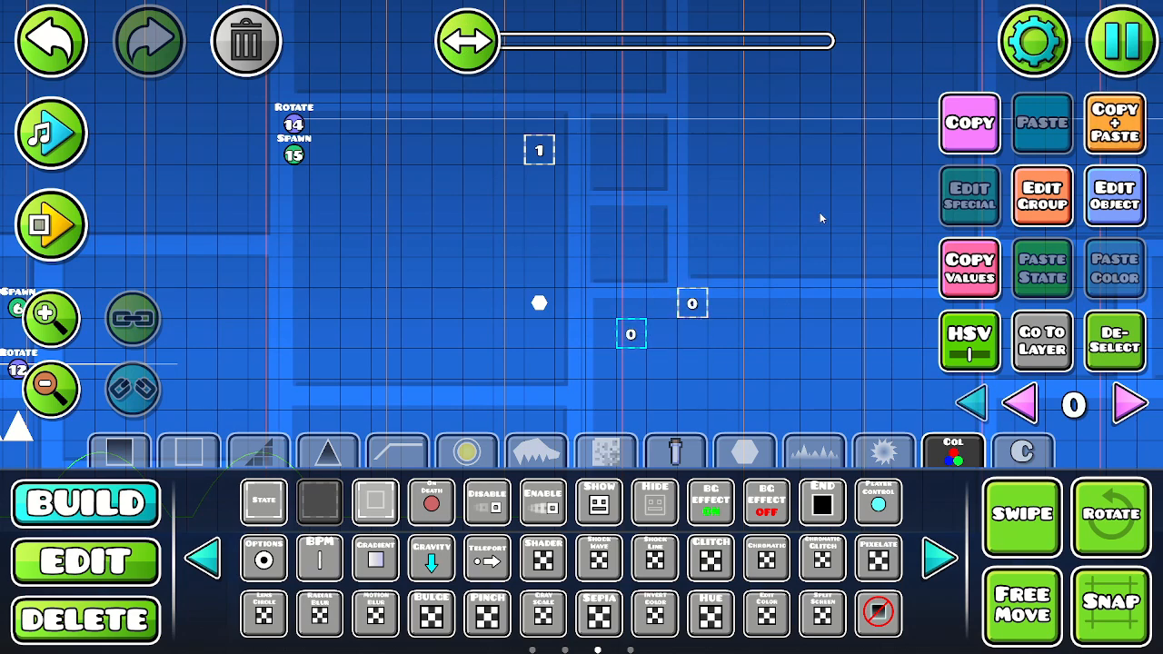
pyautogui.press('a')
pyautogui.press('a')
pyautogui.press('a')
pyautogui.press('s')
pyautogui.press('s')
pyautogui.press('s')
pyautogui.press('s')
pyautogui.scroll(-3, 647, 353)
pyautogui.click(1113, 341)
pyautogui.moveTo(616, 283); pyautogui.dragTo(573, 405)
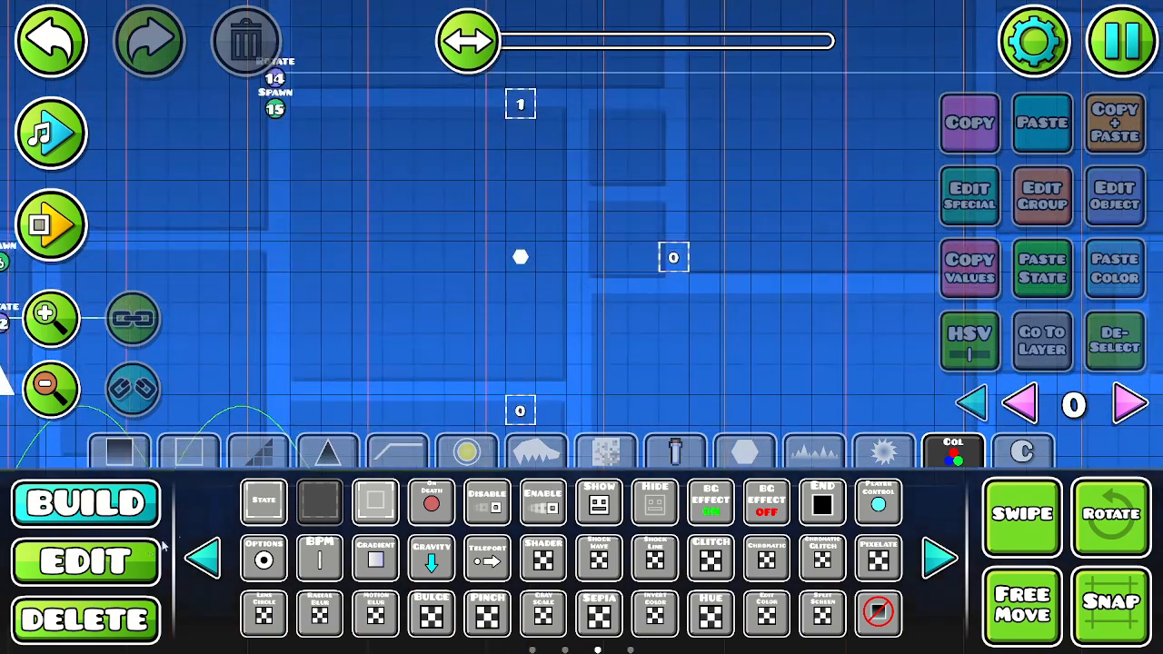
# - Enable Dynamic Block on the collision block with ID 1 above the hexagon, and deselect it
pyautogui.press('2')
pyautogui.moveTo(405, 184); pyautogui.dragTo(334, 359)
pyautogui.click(452, 264)
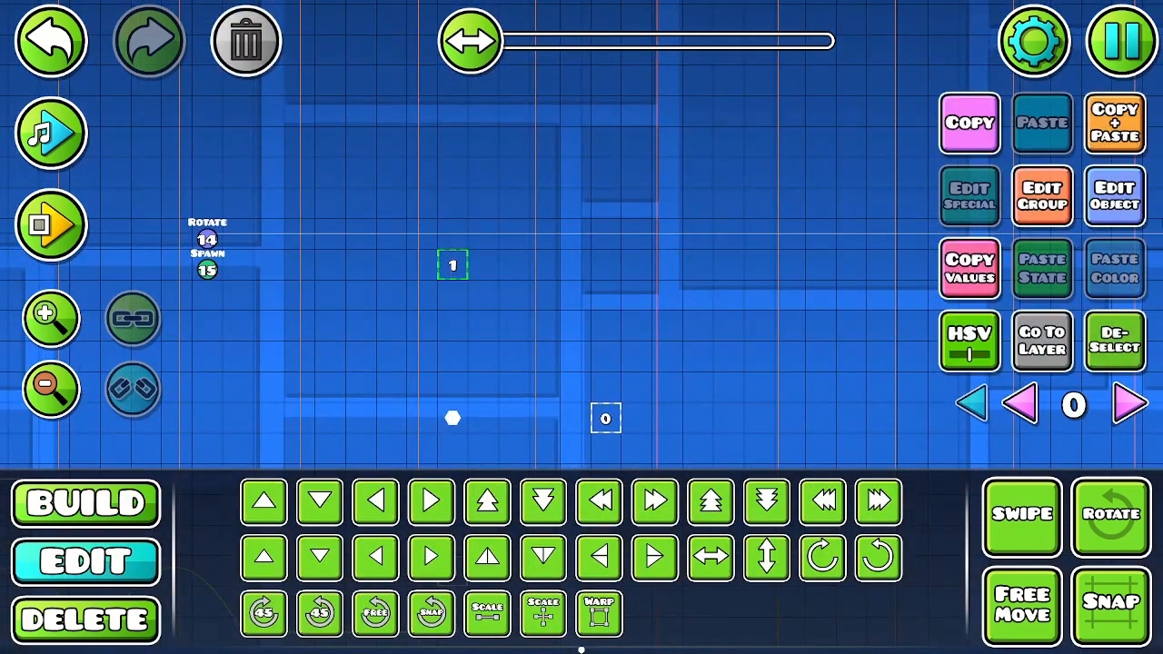
pyautogui.click(1114, 195)
pyautogui.click(328, 487)
pyautogui.click(562, 496)
pyautogui.click(1110, 343)
# - Set the Block ID of the collision block right of the hexagon to 2
pyautogui.moveTo(497, 239); pyautogui.dragTo(528, 132)
pyautogui.moveTo(582, 277); pyautogui.dragTo(565, 116)
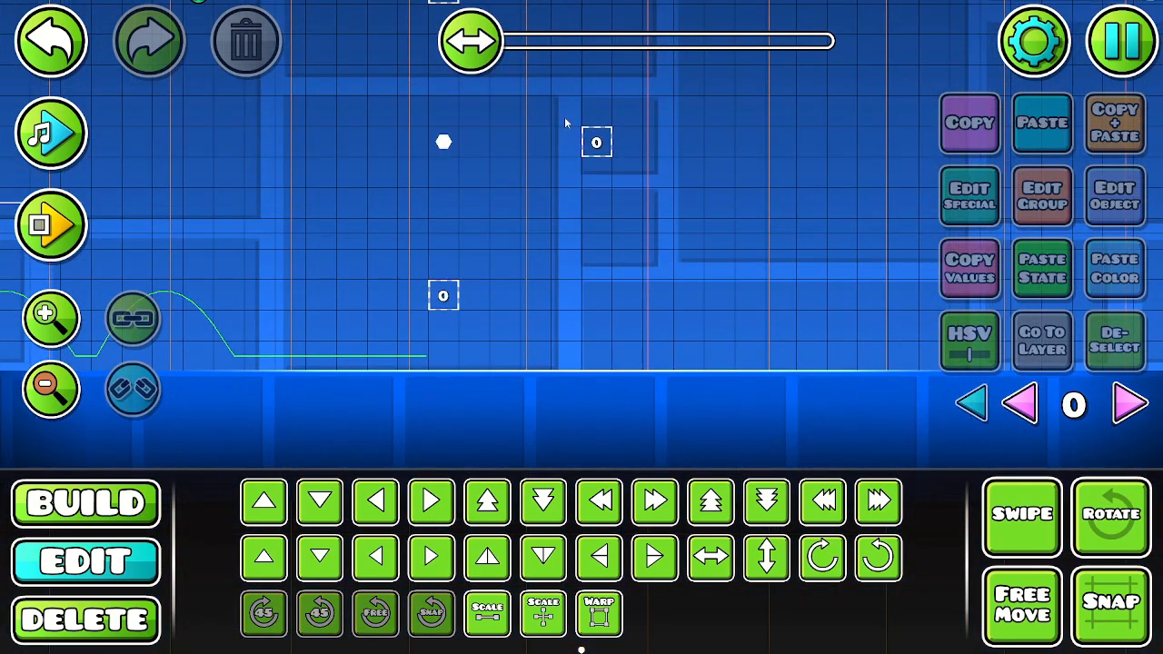
pyautogui.click(596, 142)
pyautogui.click(1109, 196)
pyautogui.click(673, 254)
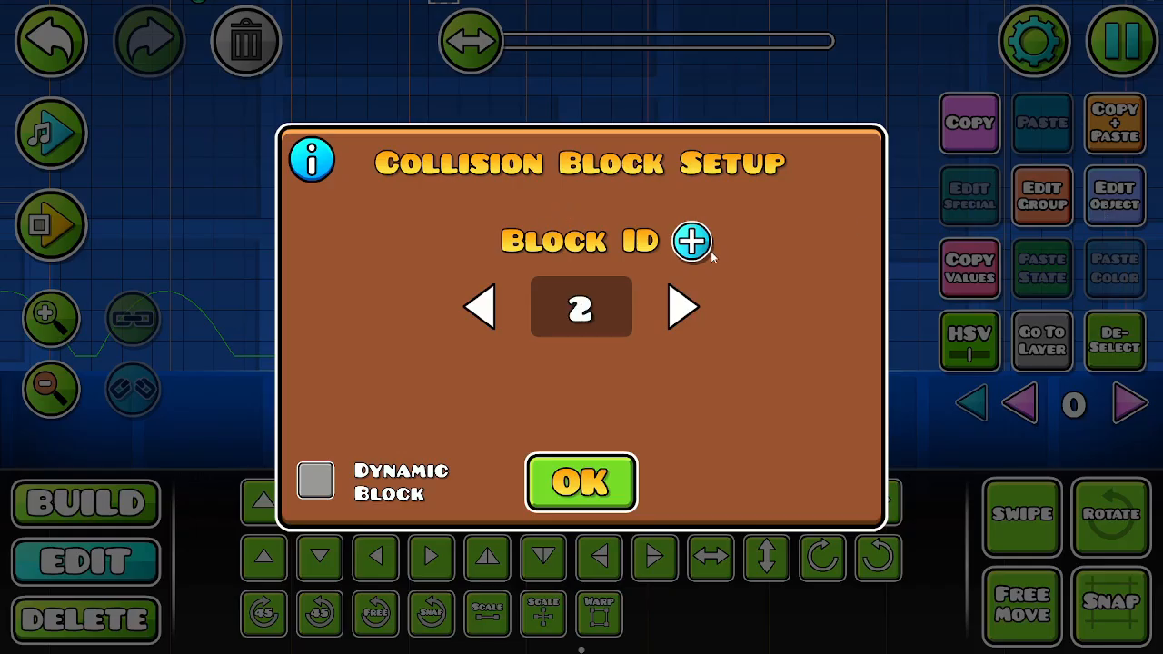
pyautogui.click(586, 482)
# - Set the Block ID of the collision block below the hexagon to 3, and deselect it
pyautogui.click(444, 295)
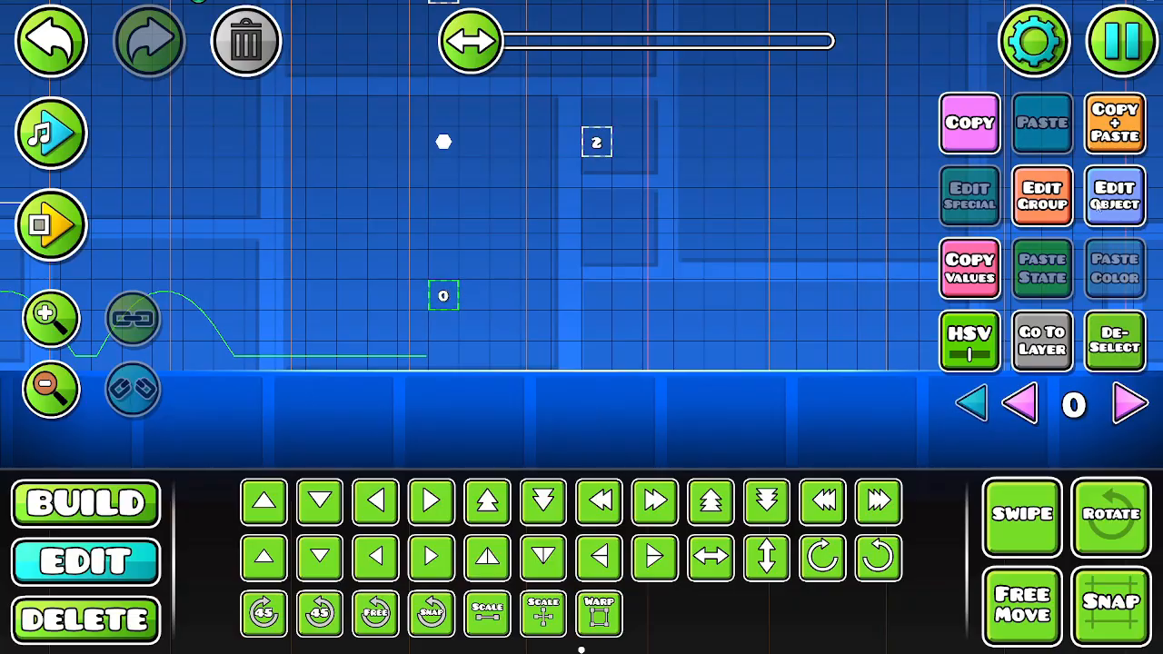
pyautogui.click(1114, 196)
pyautogui.click(691, 241)
pyautogui.click(581, 482)
pyautogui.click(579, 266)
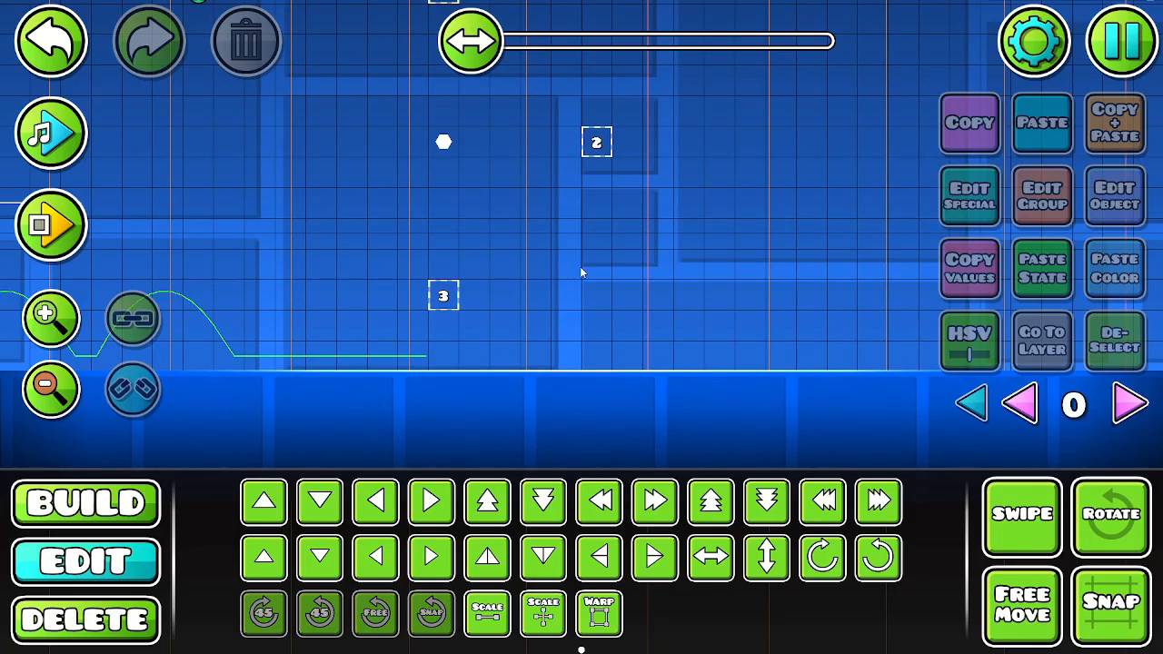
# - Place a solid triangle level with collision block 3, seven grid cells to its right
pyautogui.moveTo(580, 267); pyautogui.dragTo(706, 263)
pyautogui.press('1')
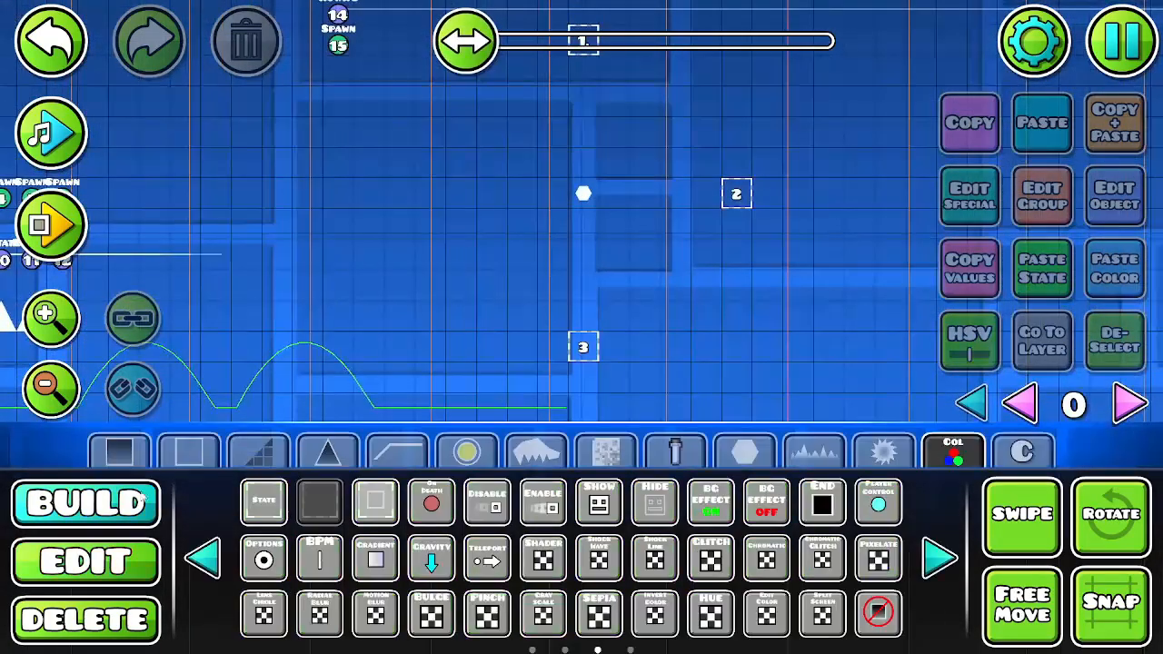
pyautogui.scroll(4, 409, 212)
pyautogui.click(327, 451)
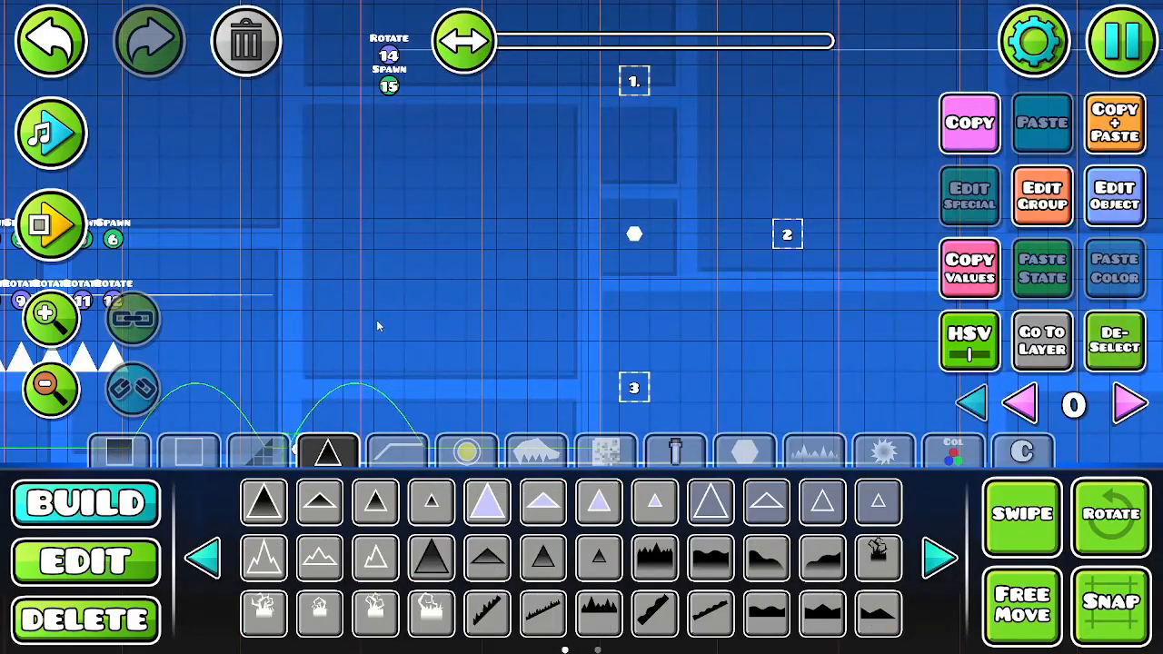
pyautogui.scroll(-2, 376, 325)
pyautogui.click(488, 502)
pyautogui.click(760, 317)
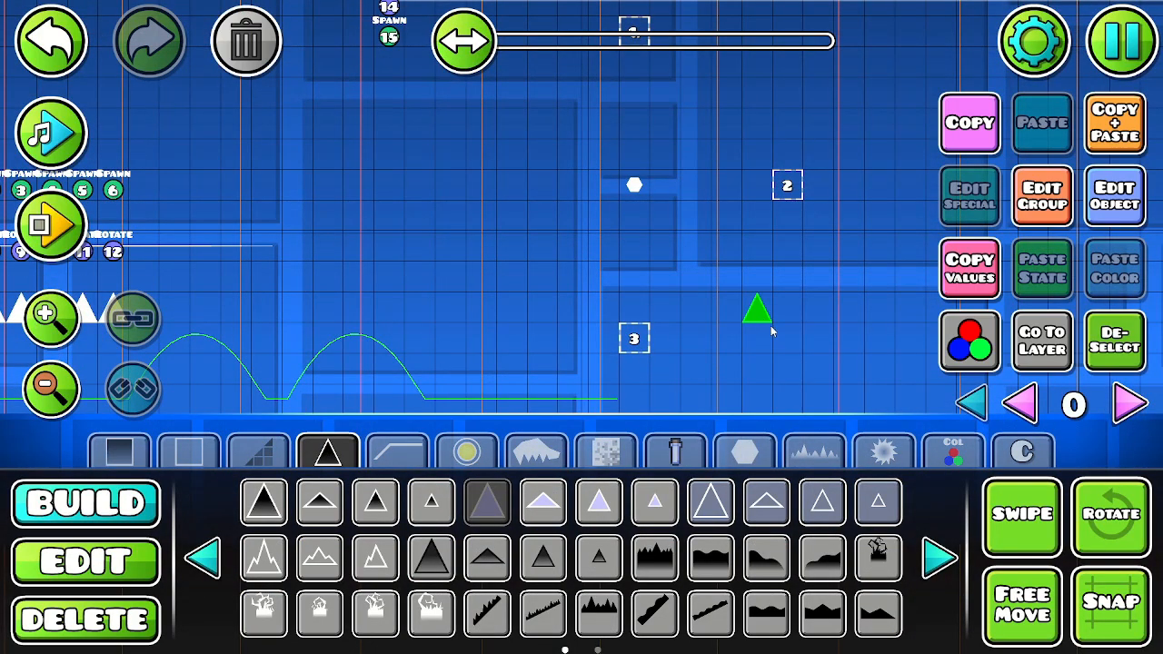
pyautogui.moveTo(770, 331); pyautogui.dragTo(860, 358)
# - Add the triangle to the next free group, 16, and deselect it
pyautogui.click(1035, 209)
pyautogui.click(355, 263)
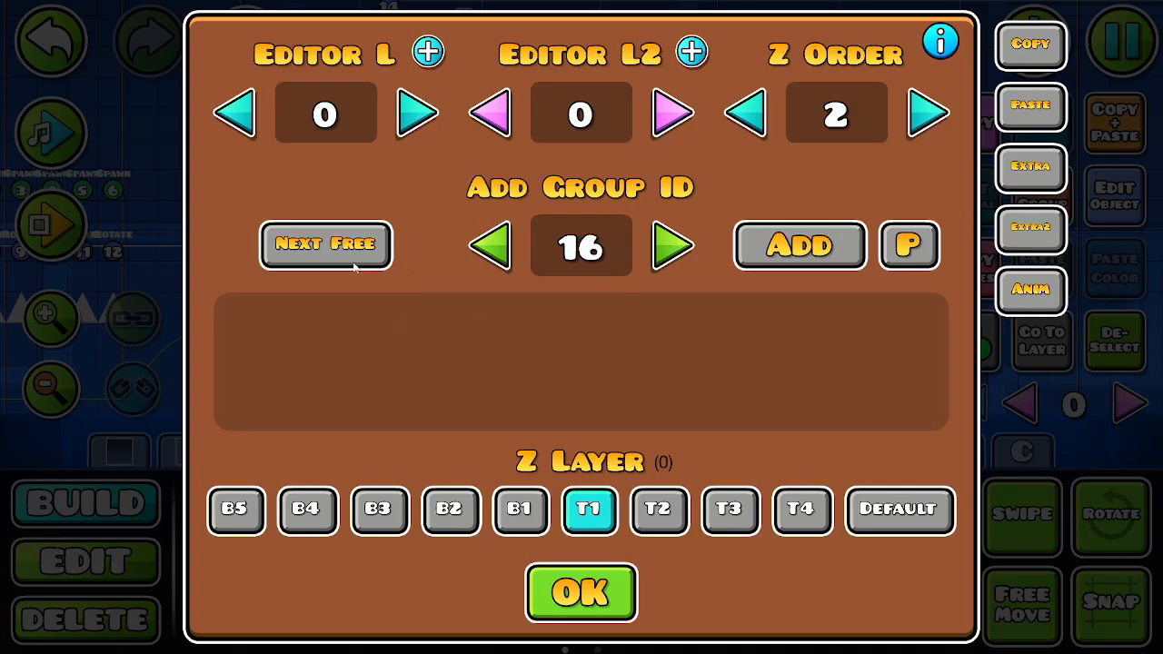
pyautogui.click(785, 254)
pyautogui.click(582, 592)
pyautogui.click(1115, 339)
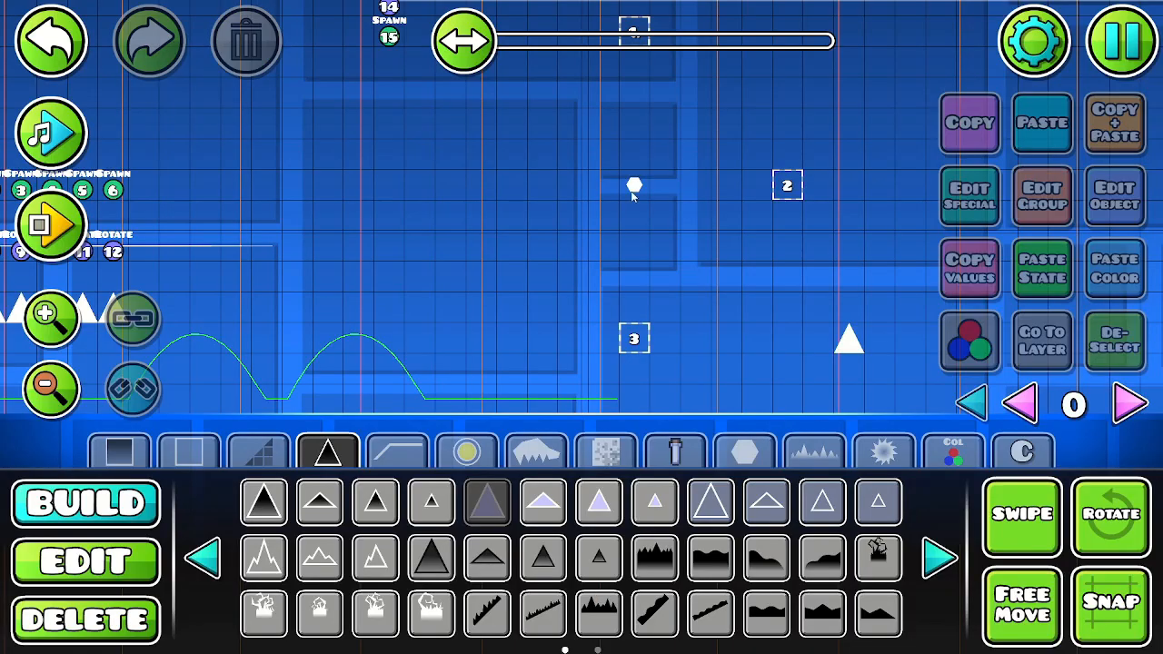
pyautogui.moveTo(631, 192); pyautogui.dragTo(523, 241)
pyautogui.press('2')
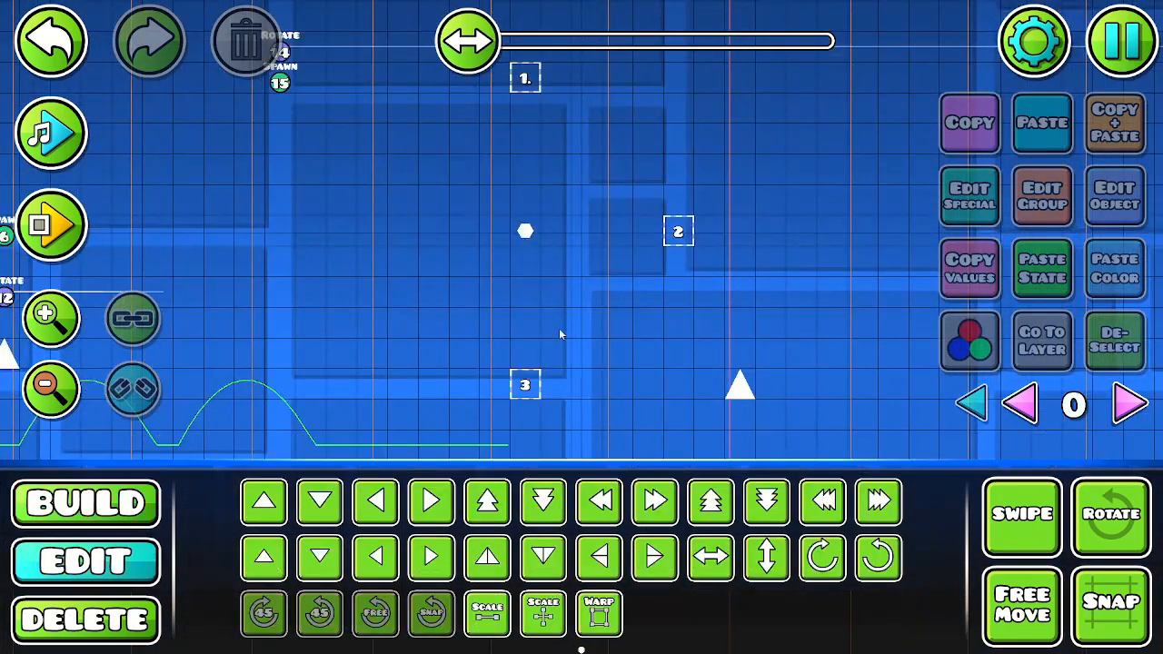
pyautogui.moveTo(559, 328); pyautogui.dragTo(526, 295)
pyautogui.click(84, 509)
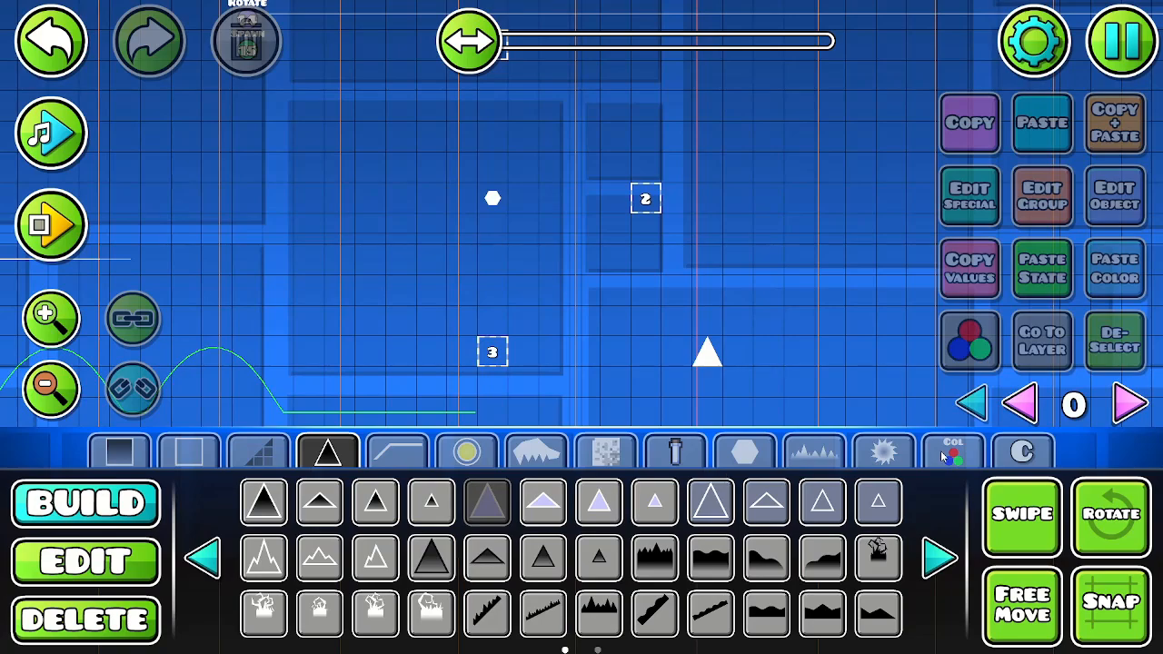
pyautogui.click(949, 453)
pyautogui.click(931, 558)
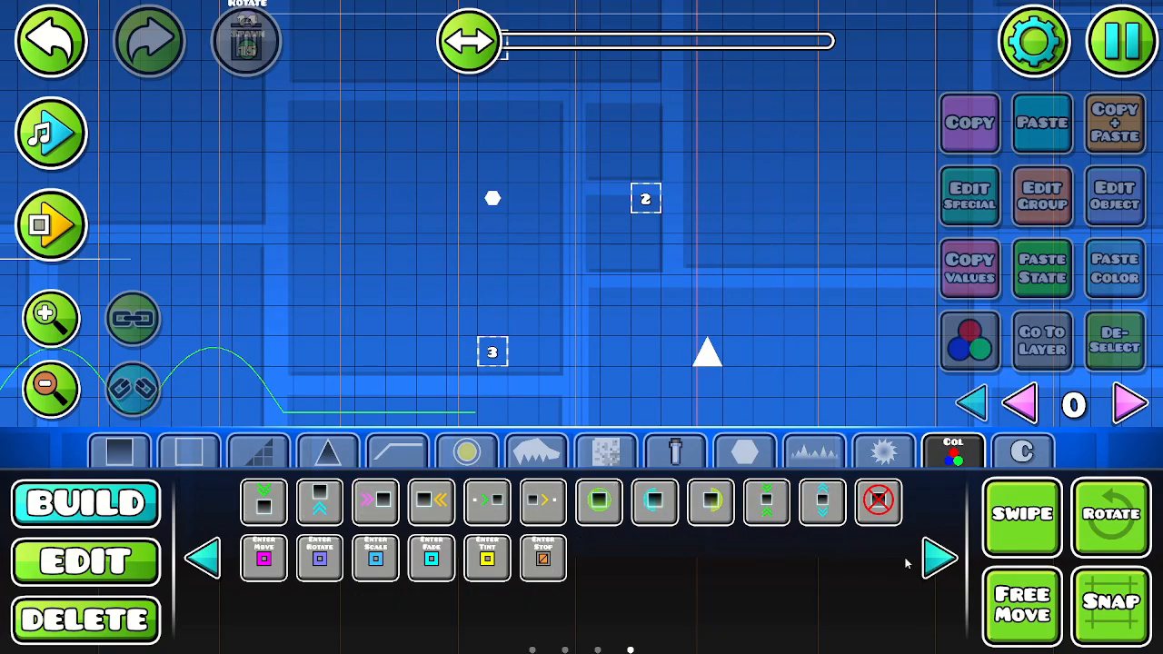
pyautogui.click(931, 556)
pyautogui.click(148, 565)
pyautogui.moveTo(548, 350); pyautogui.dragTo(422, 422)
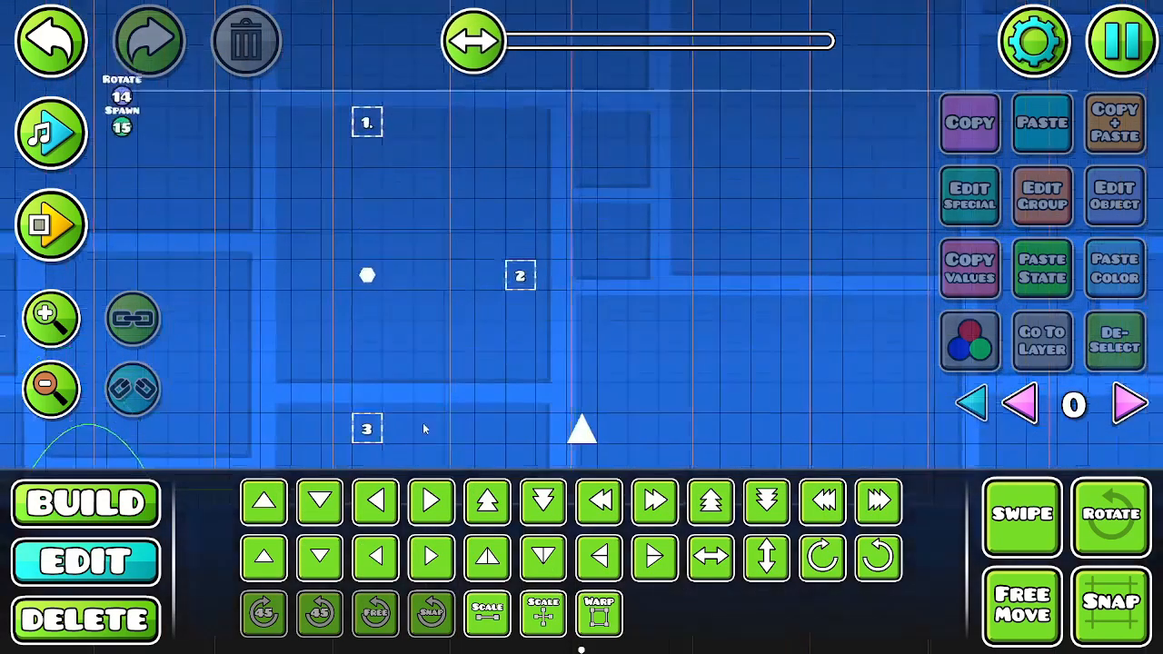
pyautogui.click(516, 280)
pyautogui.click(367, 127)
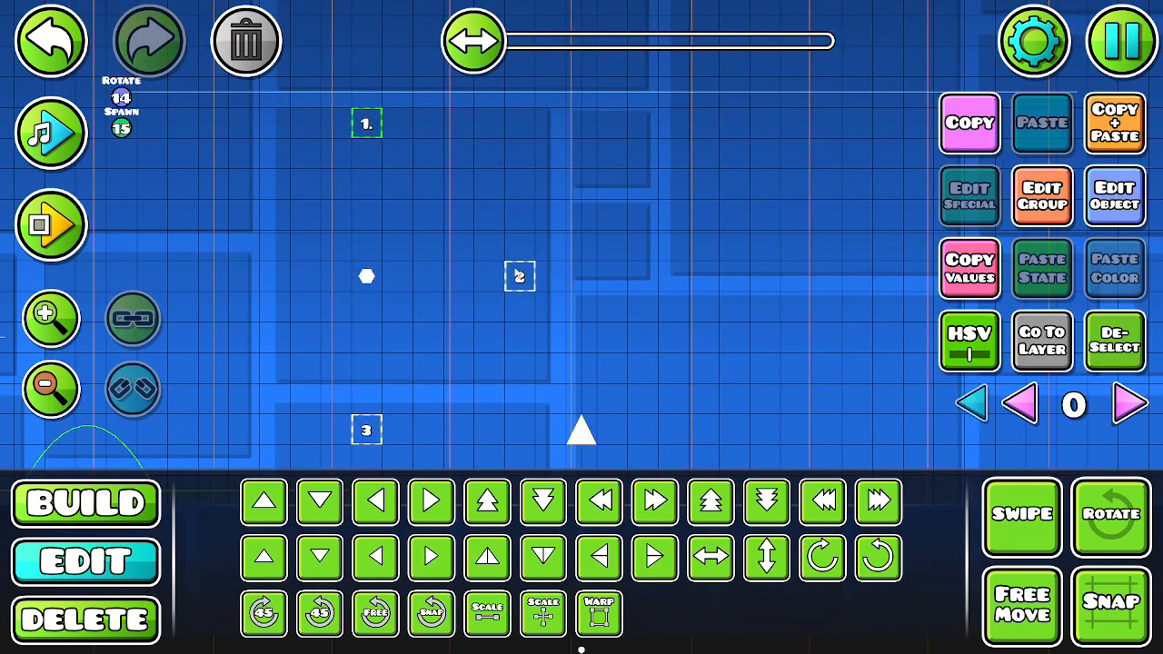
pyautogui.click(519, 277)
pyautogui.scroll(-2, 520, 280)
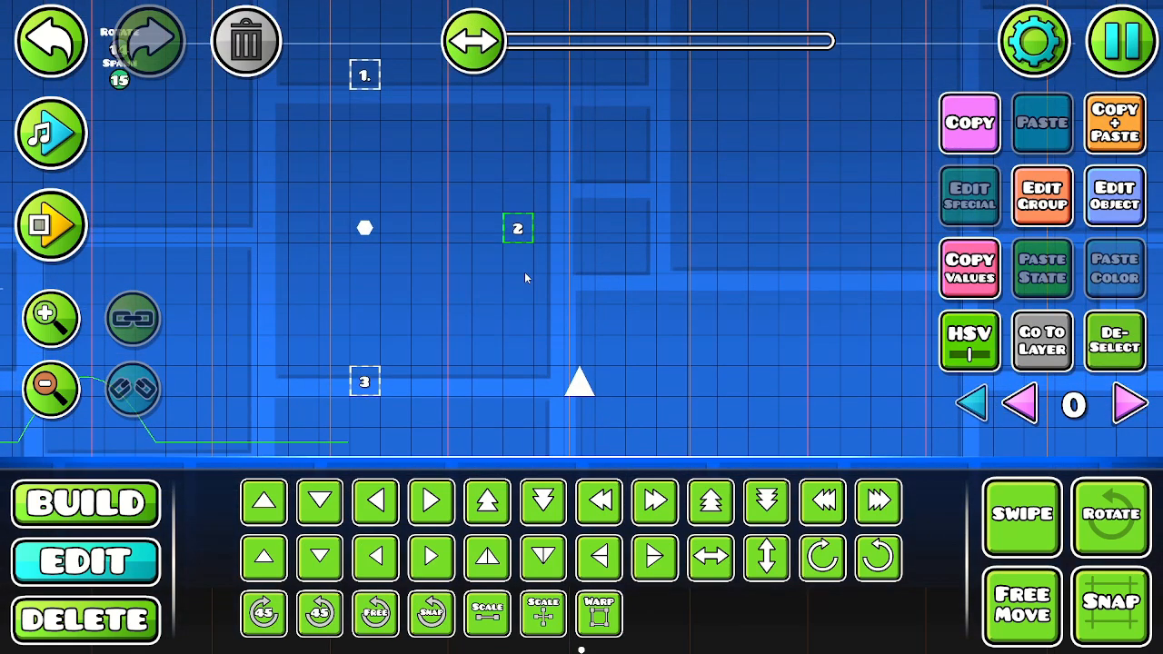
# - Nudge the triangle up one grid cell and back down to try out its movement, and deselect it
pyautogui.click(580, 385)
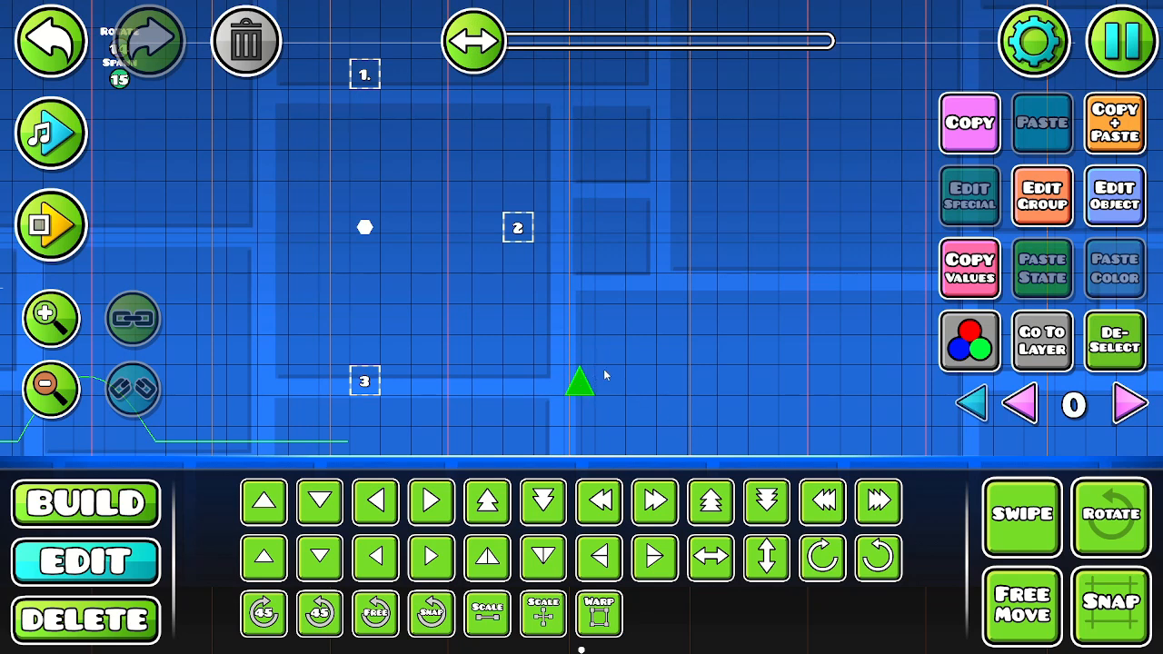
pyautogui.moveTo(639, 332); pyautogui.dragTo(675, 308)
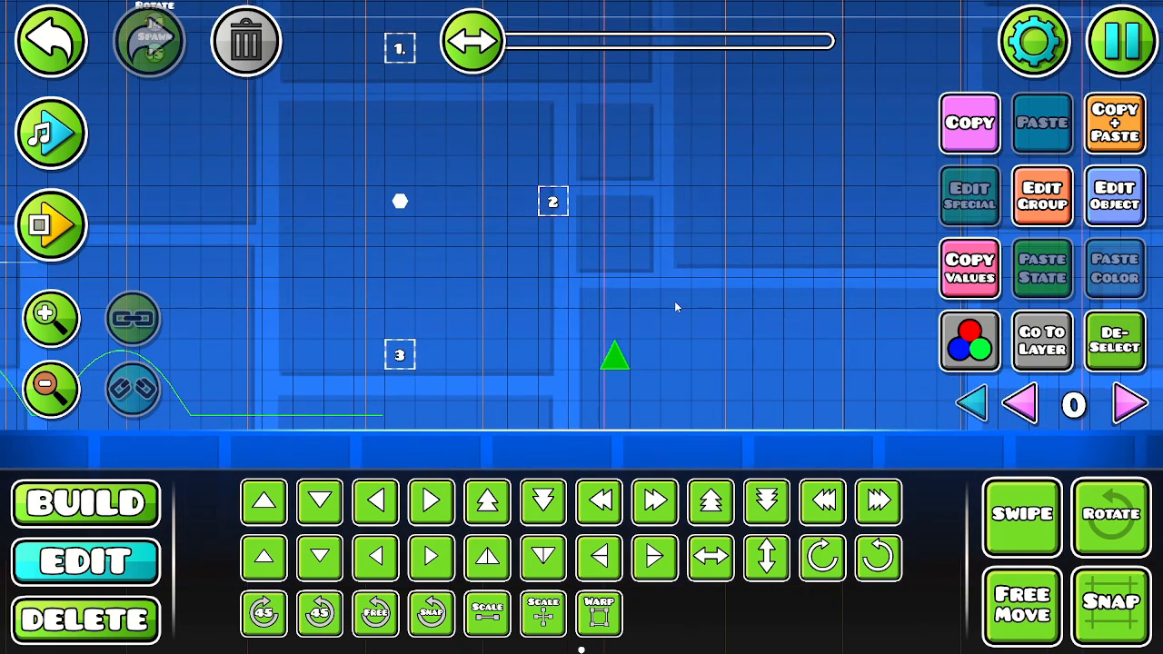
pyautogui.press('w')
pyautogui.click(398, 358)
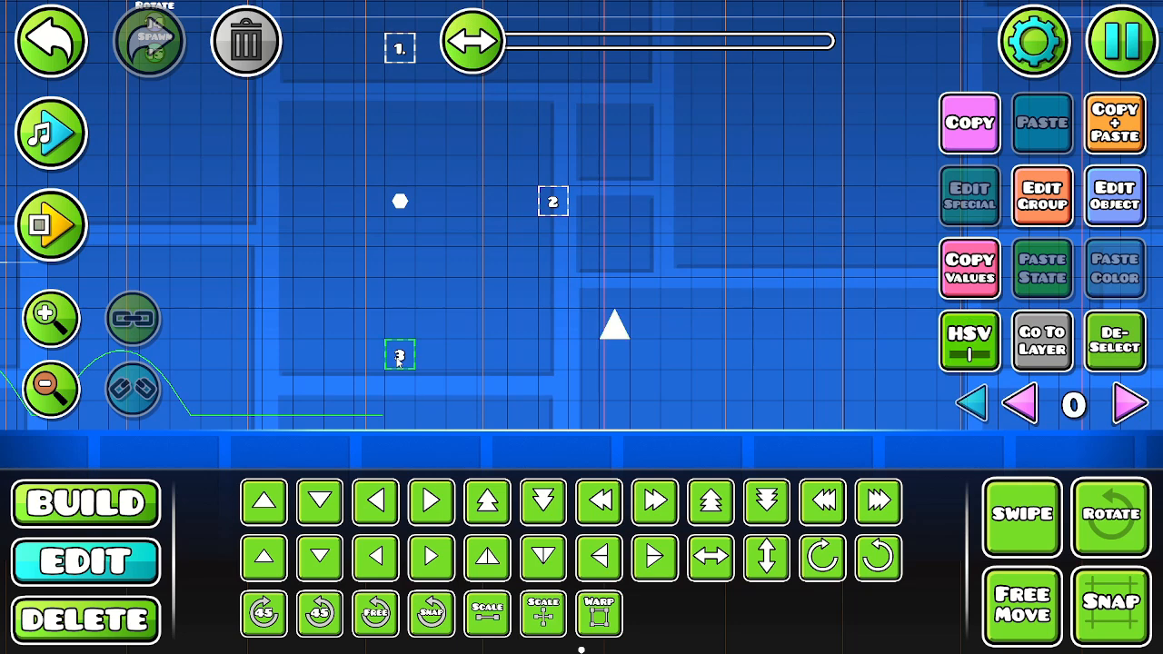
pyautogui.click(617, 330)
pyautogui.press('s')
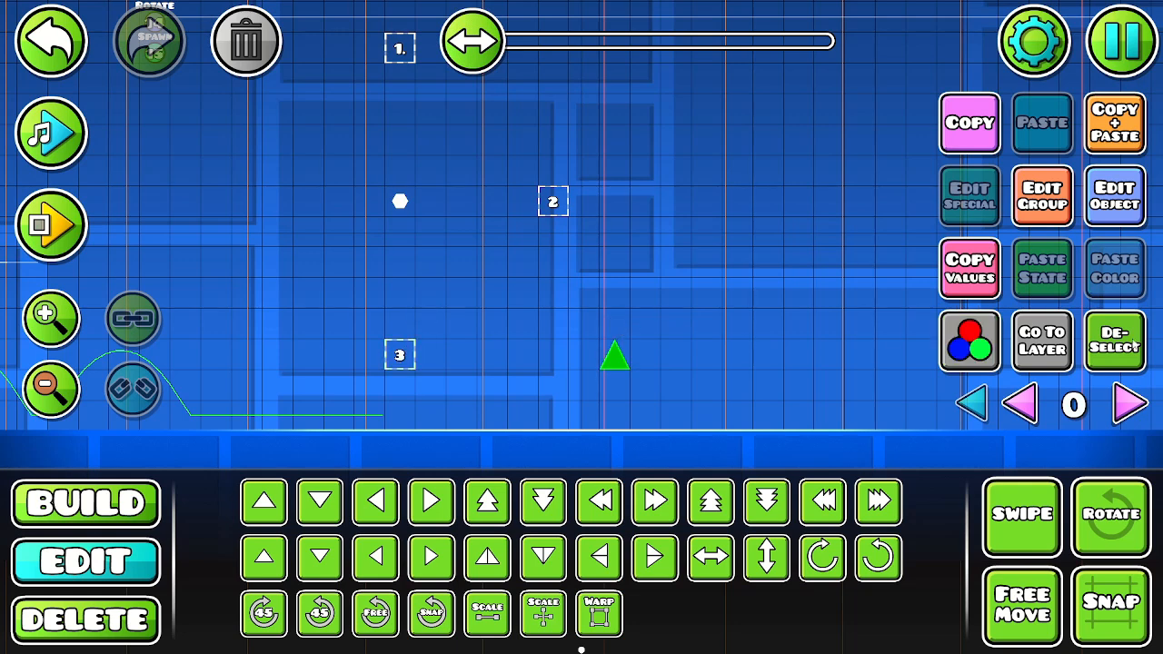
pyautogui.press('w')
pyautogui.press('s')
pyautogui.click(1125, 339)
# - Place a Move trigger between collision block 3 and the triangle, three grid cells left of the triangle
pyautogui.moveTo(649, 347); pyautogui.dragTo(697, 295)
pyautogui.press('1')
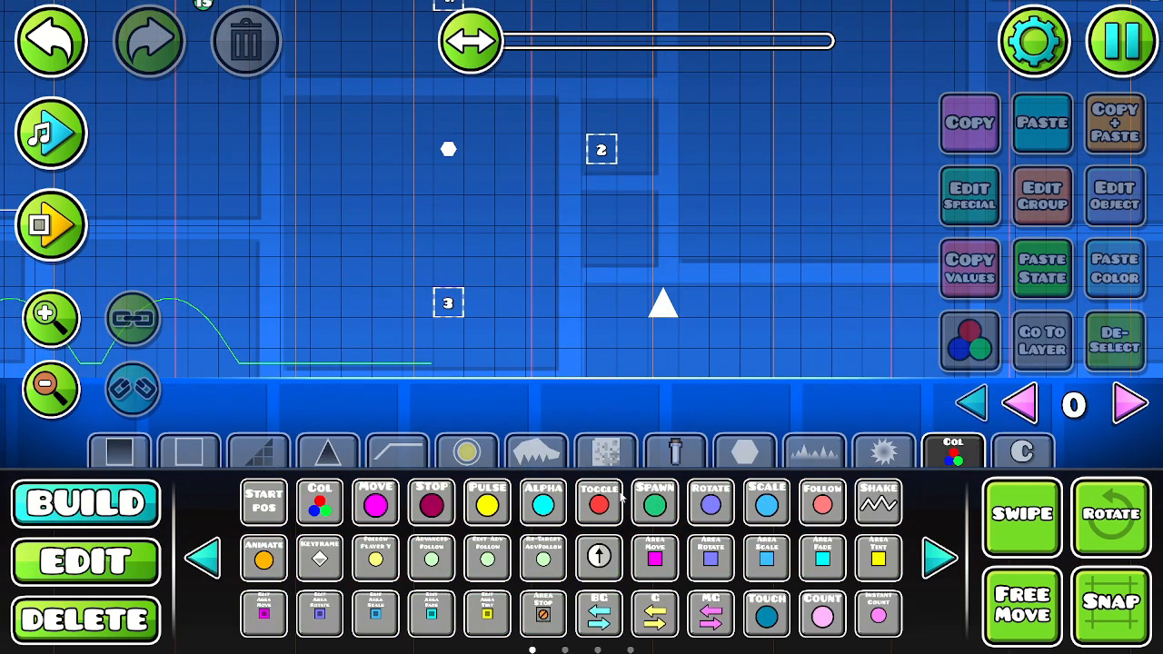
pyautogui.click(565, 320)
pyautogui.click(1072, 224)
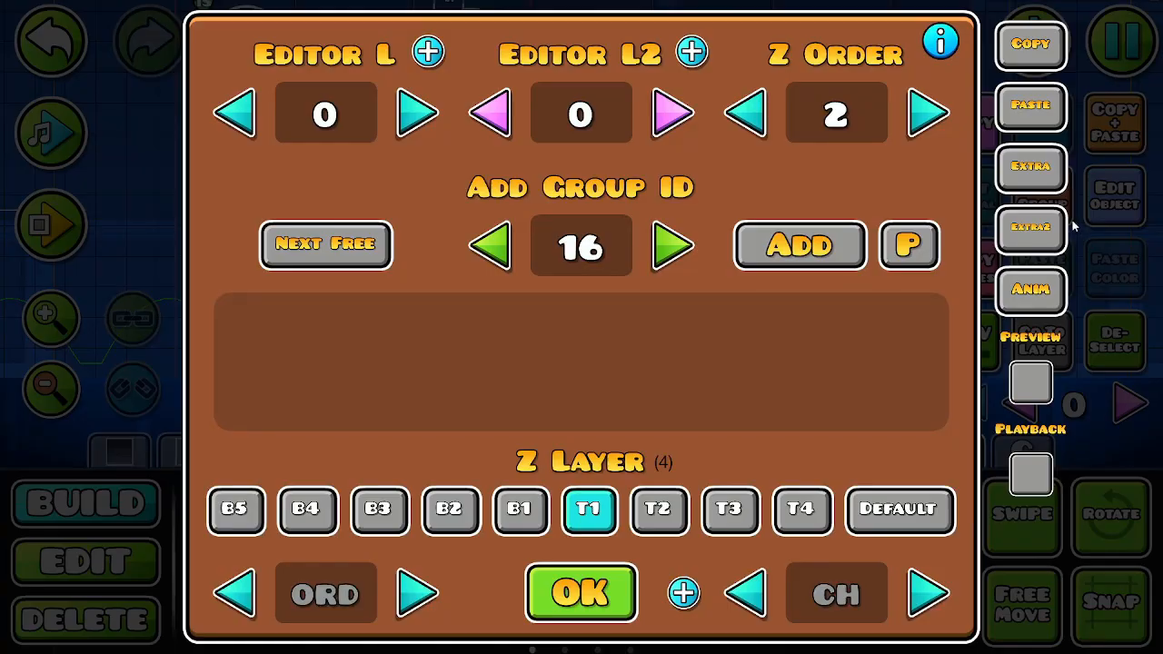
pyautogui.click(580, 592)
# - Set the Move trigger's Move Y to 10 and its Move Time to 0.25
pyautogui.click(1114, 196)
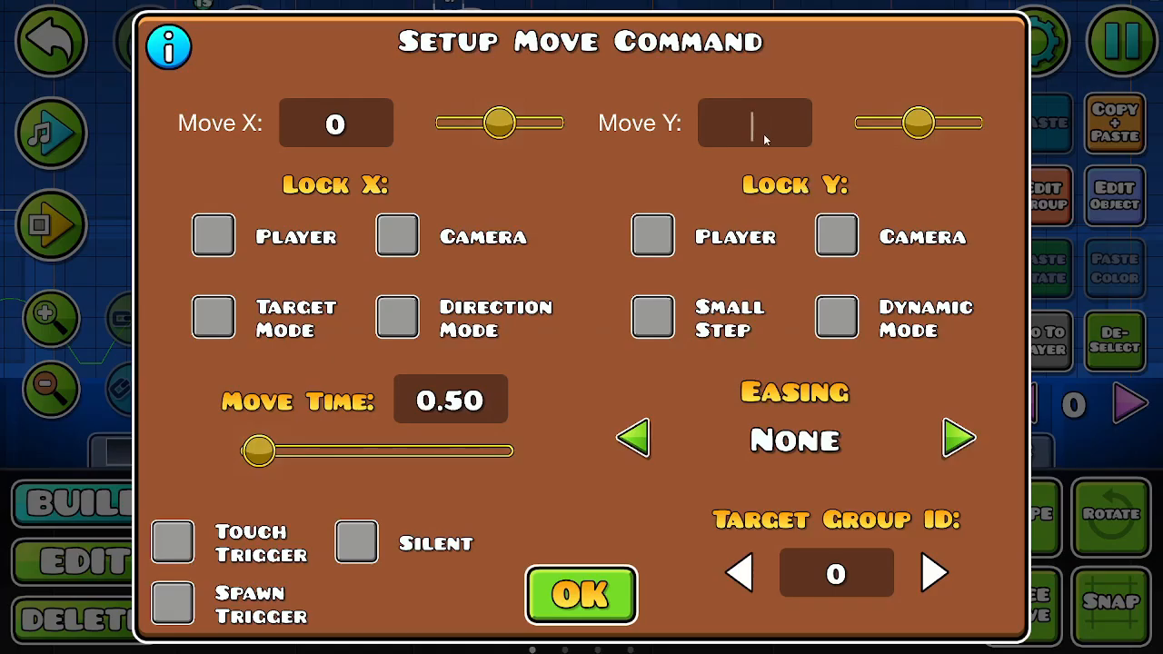
pyautogui.write('10')
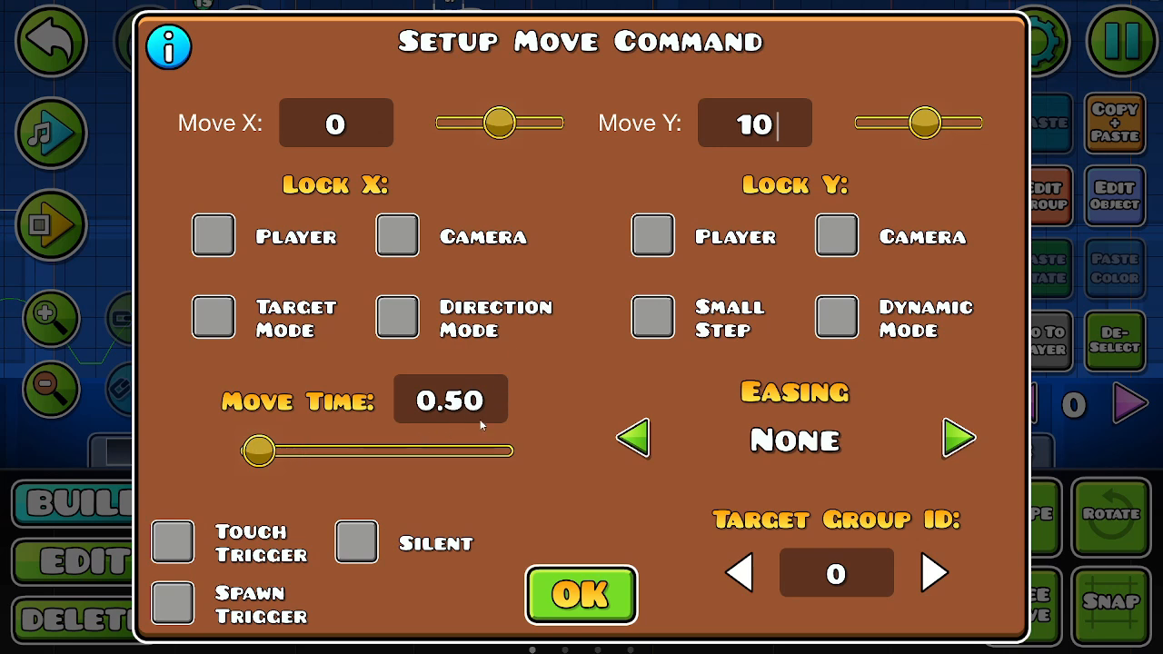
pyautogui.moveTo(286, 449); pyautogui.dragTo(268, 451)
pyautogui.press('BackSpace')
pyautogui.press('BackSpace')
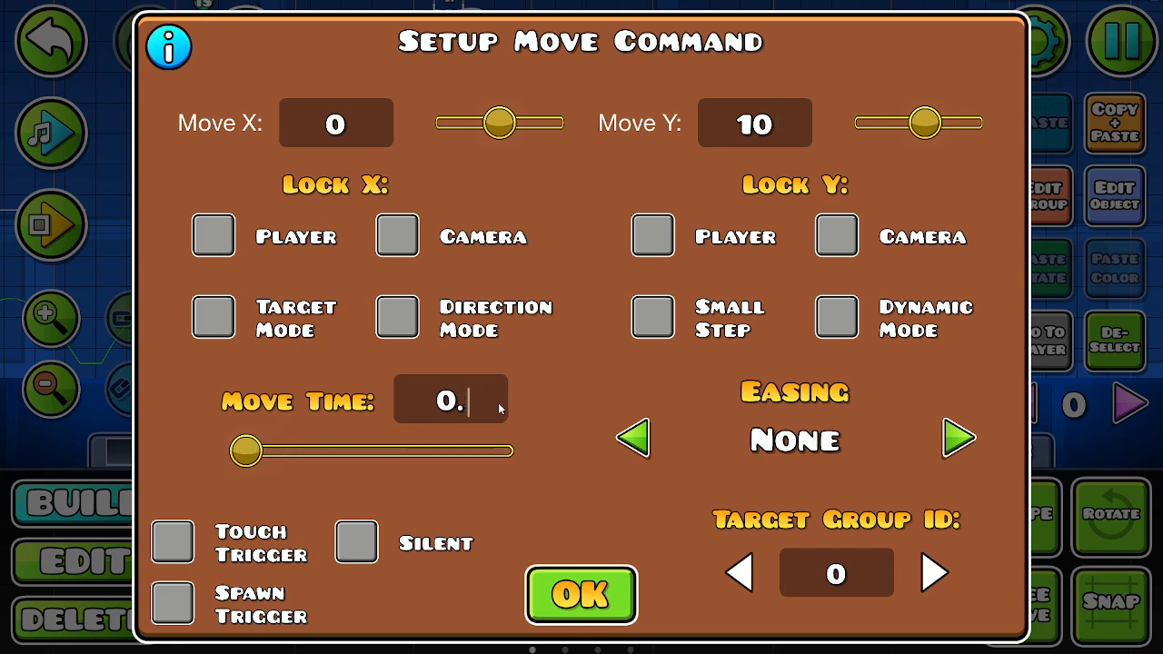
pyautogui.write('25')
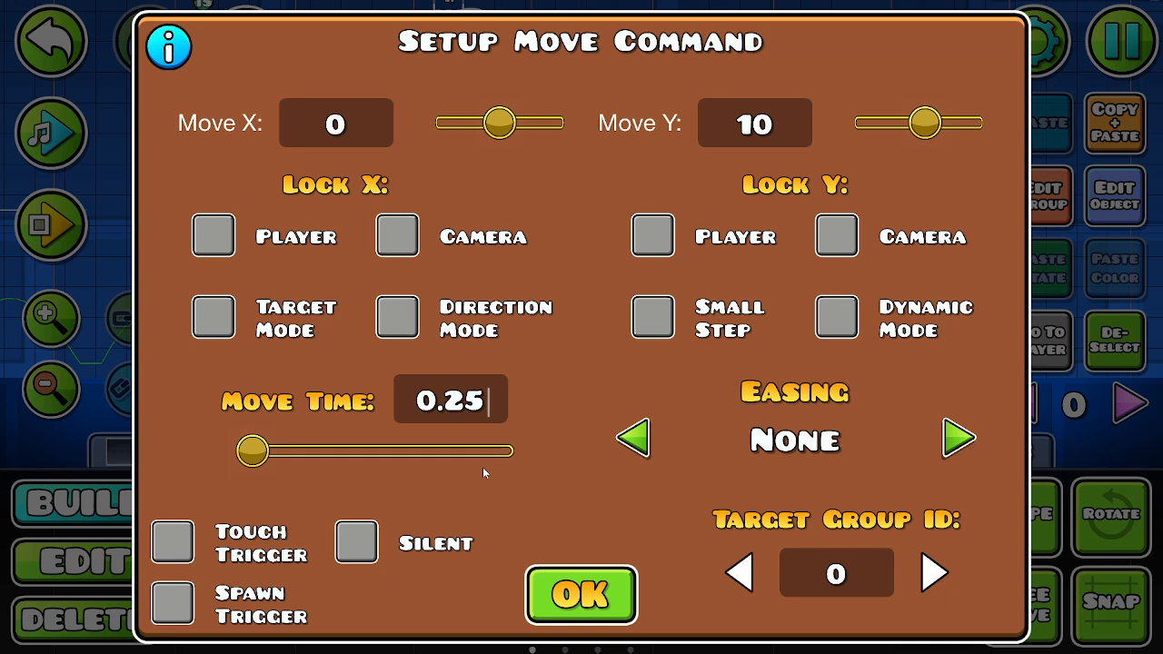
# - Give the Move trigger Ease In Out easing and target group 16, and enable Spawn Trigger and Multi Trigger
pyautogui.click(950, 426)
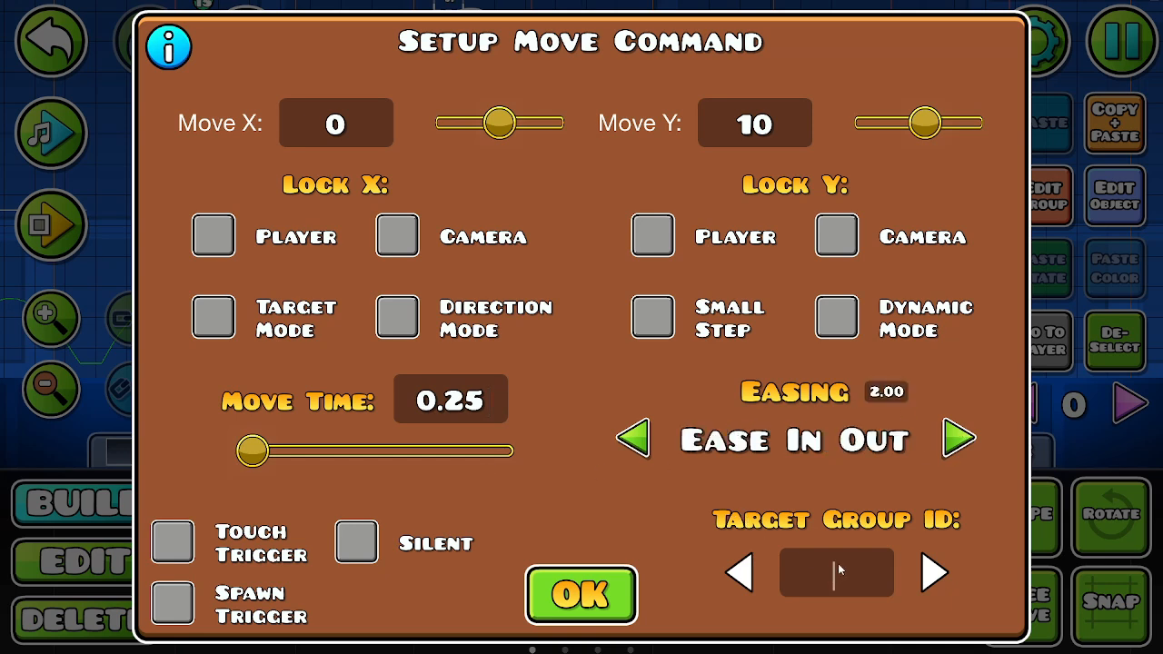
pyautogui.write('16')
pyautogui.click(179, 604)
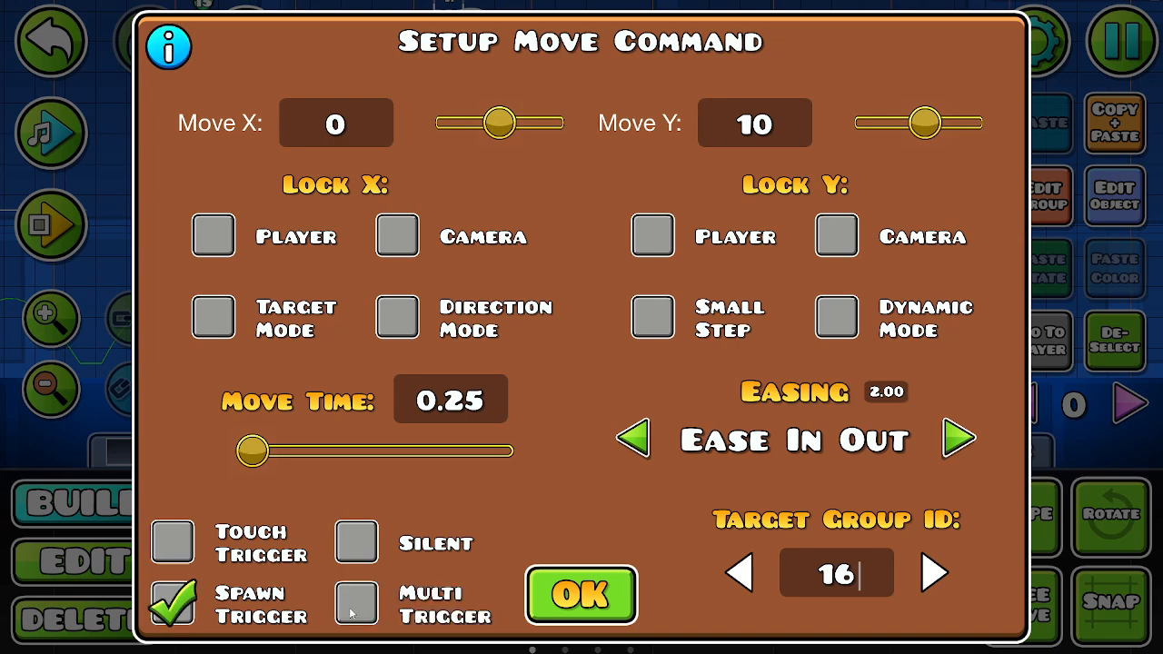
pyautogui.click(355, 614)
pyautogui.click(587, 604)
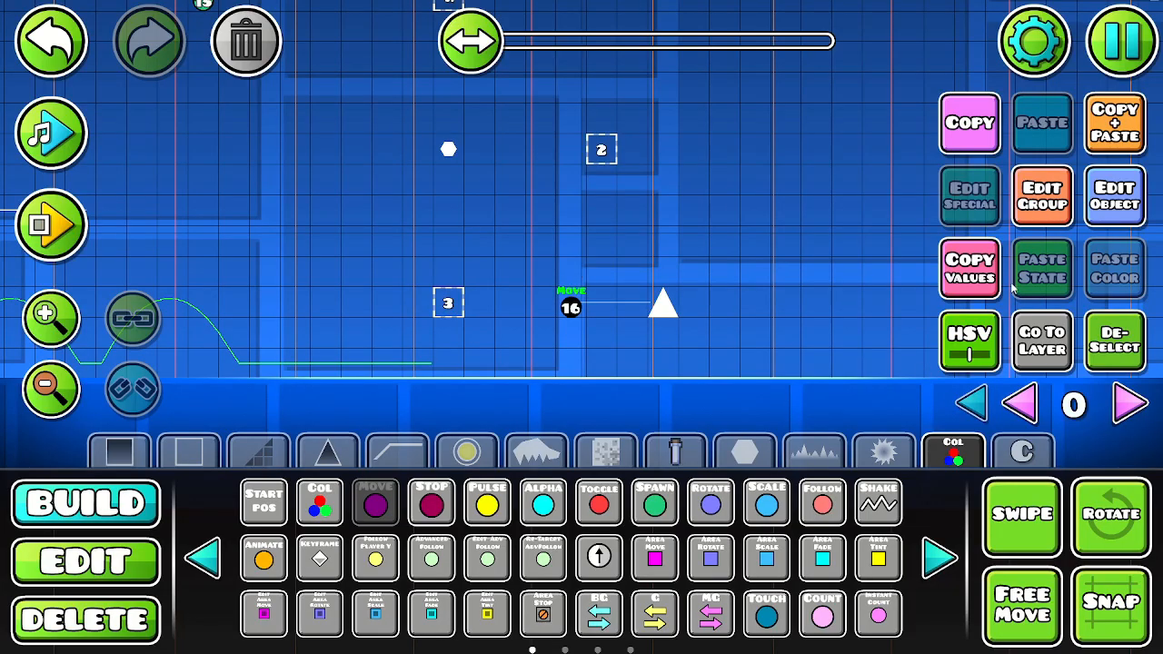
# - Duplicate the Move trigger, set the copy's Move Y to -10, and place it diagonally below collision block 3
pyautogui.click(1114, 122)
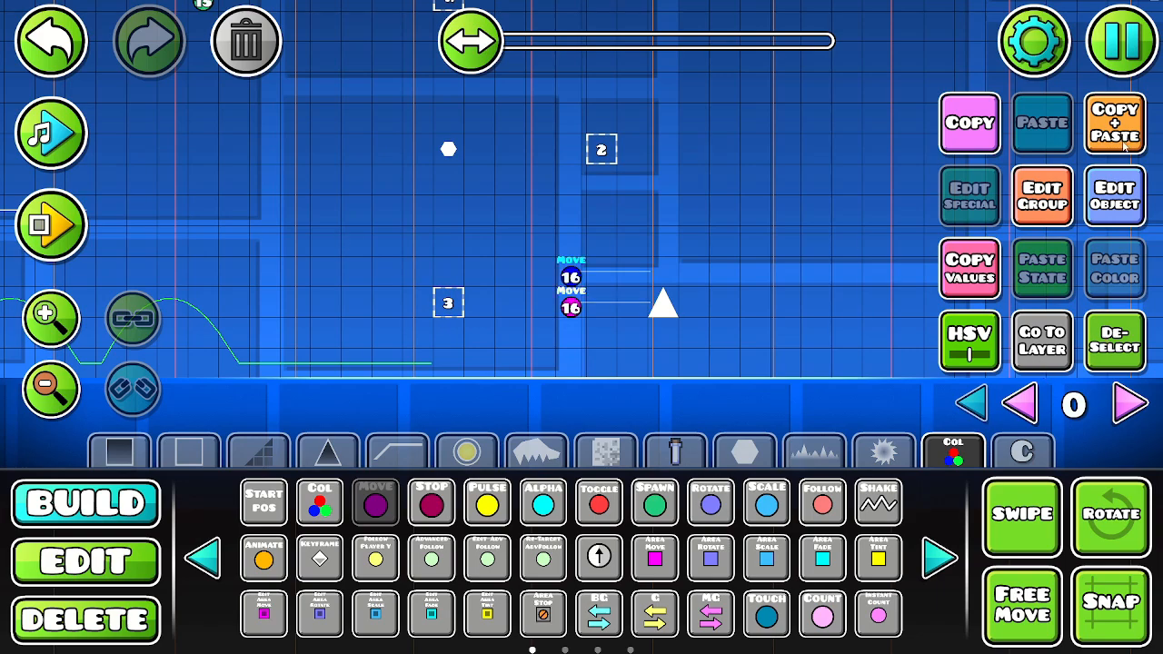
pyautogui.click(1114, 195)
pyautogui.click(745, 127)
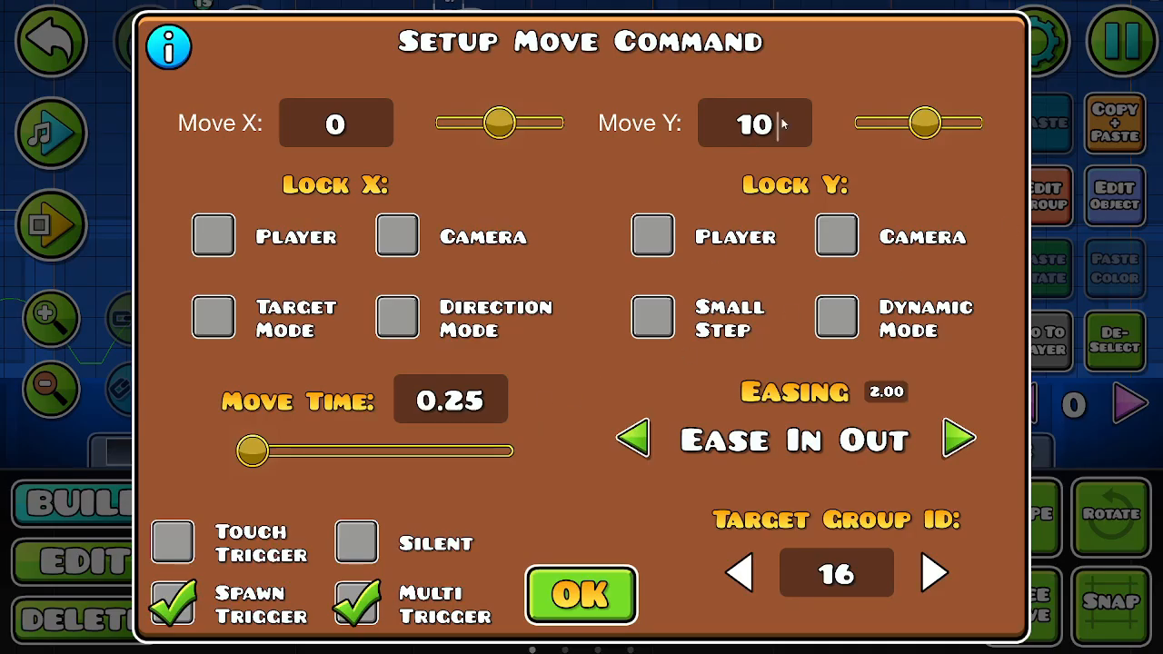
pyautogui.press('BackSpace')
pyautogui.press('BackSpace')
pyautogui.write('-10')
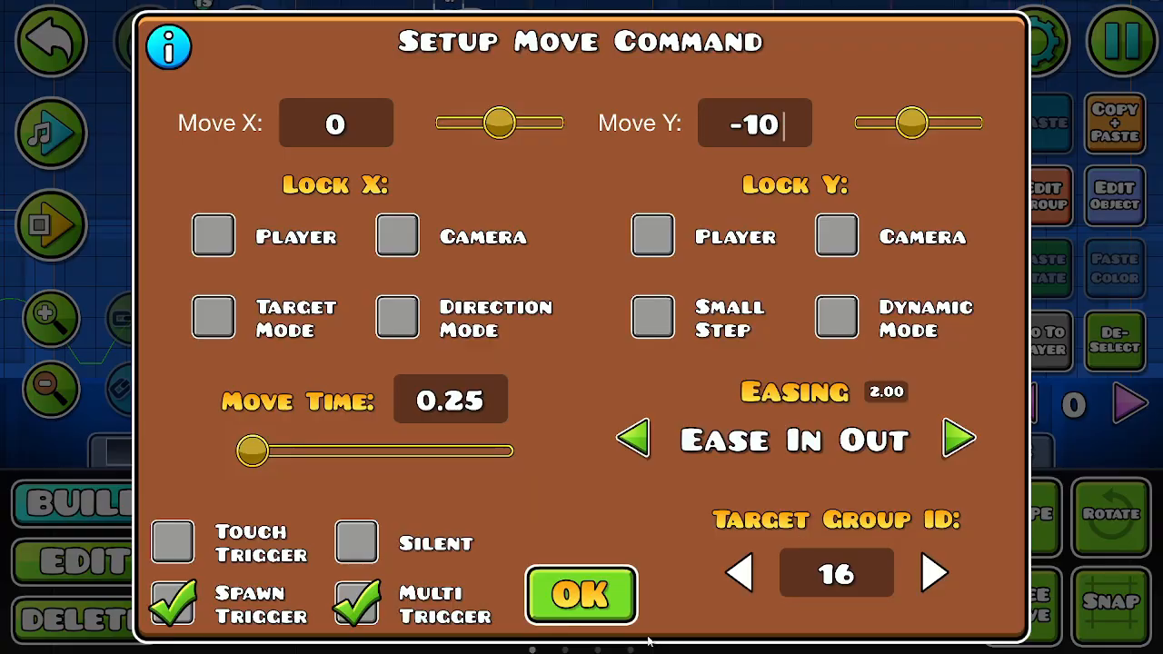
pyautogui.click(582, 595)
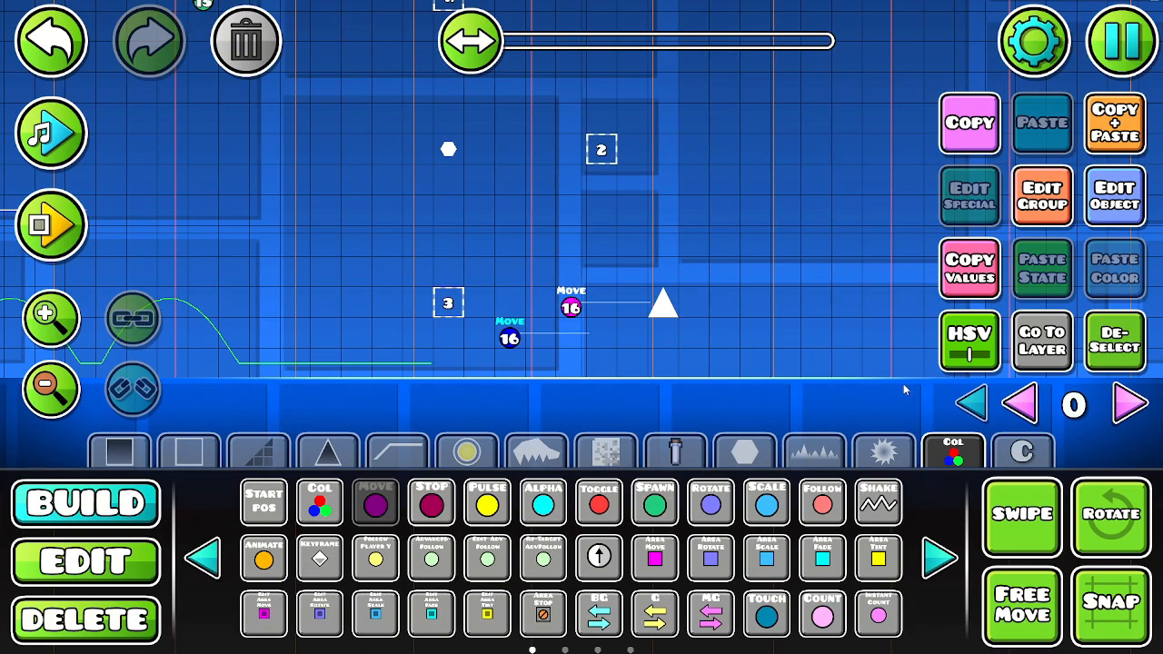
pyautogui.click(623, 261)
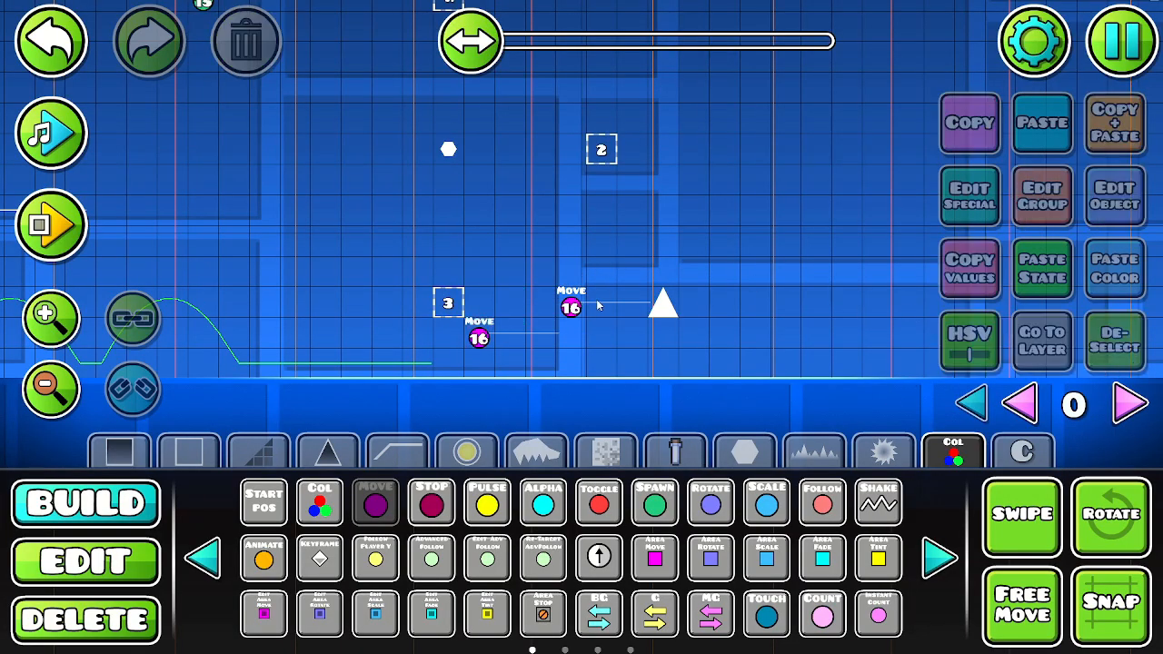
# - Move the original Move trigger to two grid cells below collision block 2, and deselect it
pyautogui.press('2')
pyautogui.click(564, 310)
pyautogui.press('w')
pyautogui.press('w')
pyautogui.press('w')
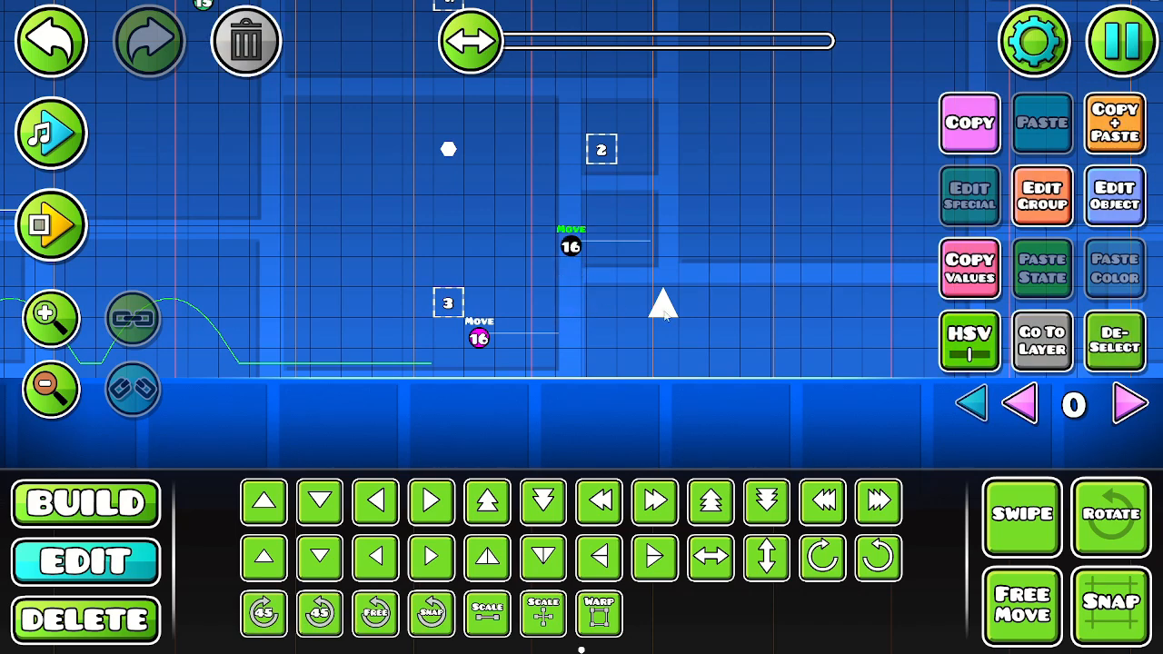
pyautogui.press('d')
pyautogui.click(560, 318)
pyautogui.moveTo(560, 318); pyautogui.dragTo(805, 379)
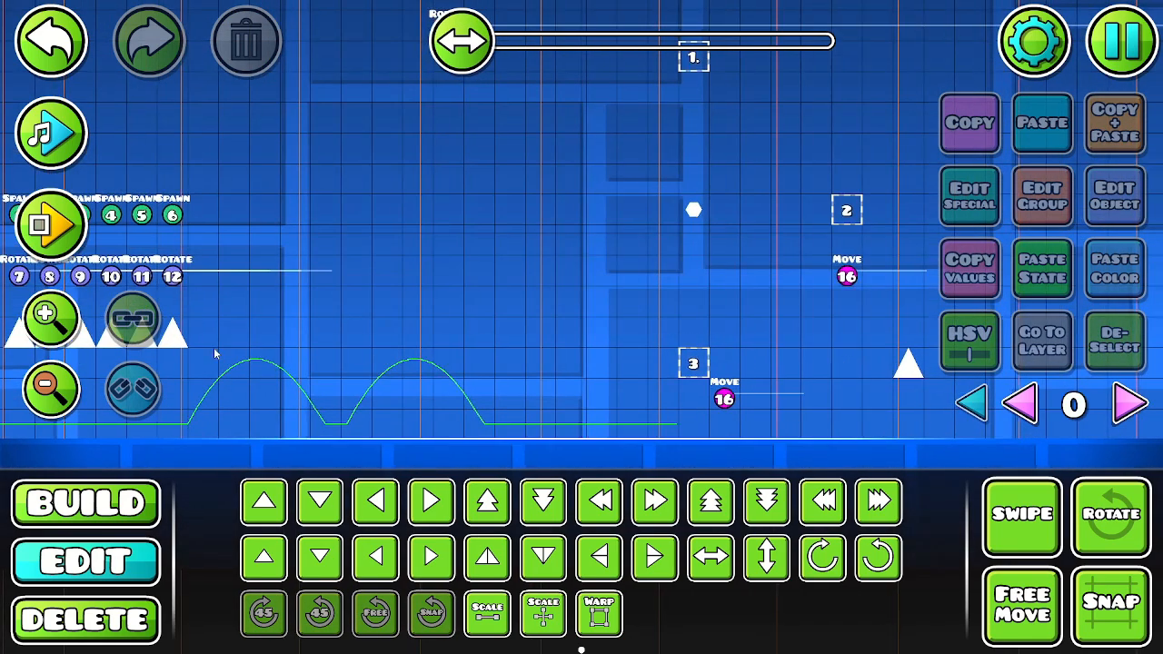
pyautogui.moveTo(527, 302); pyautogui.dragTo(279, 289)
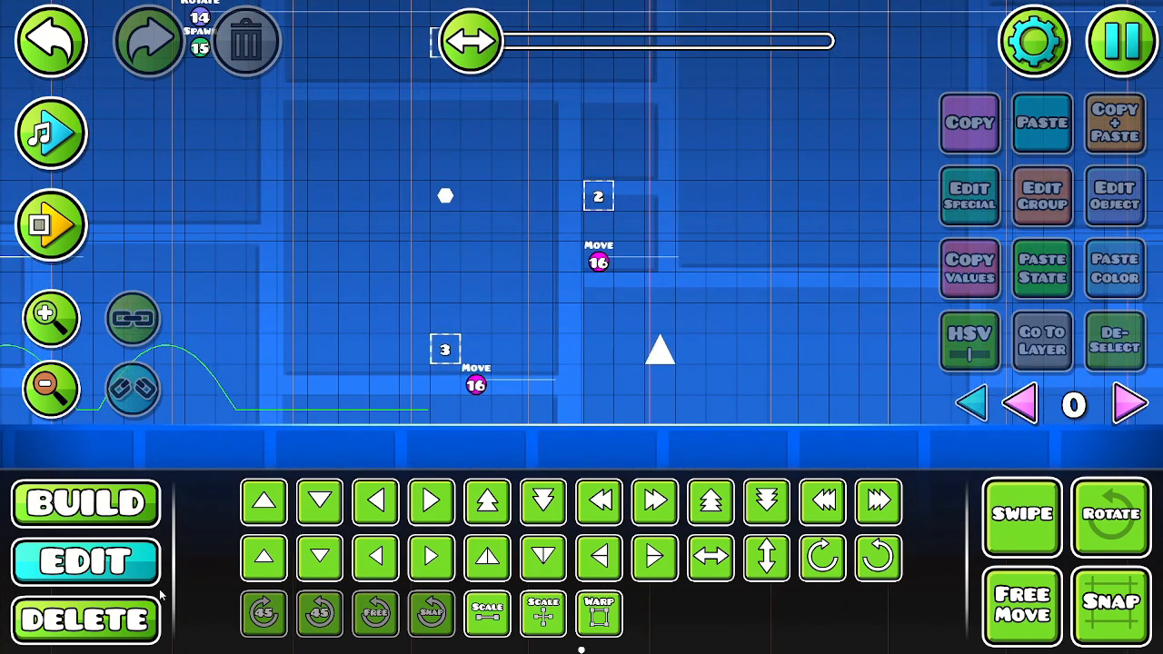
pyautogui.click(127, 511)
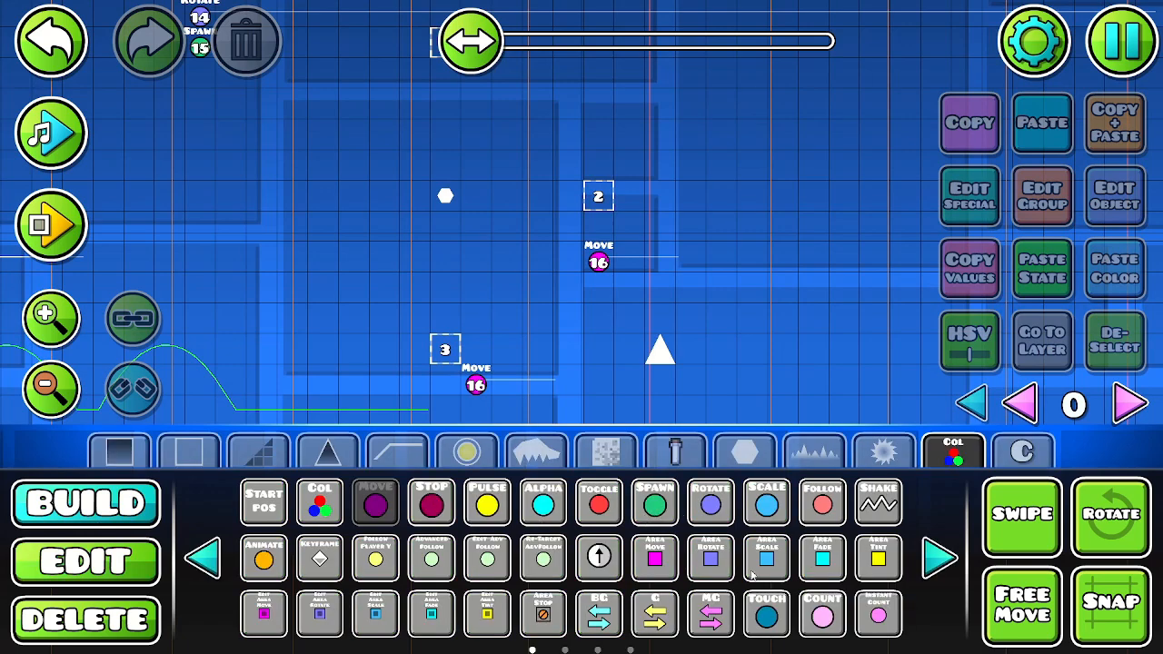
pyautogui.click(929, 560)
pyautogui.moveTo(551, 316); pyautogui.dragTo(569, 445)
pyautogui.click(469, 169)
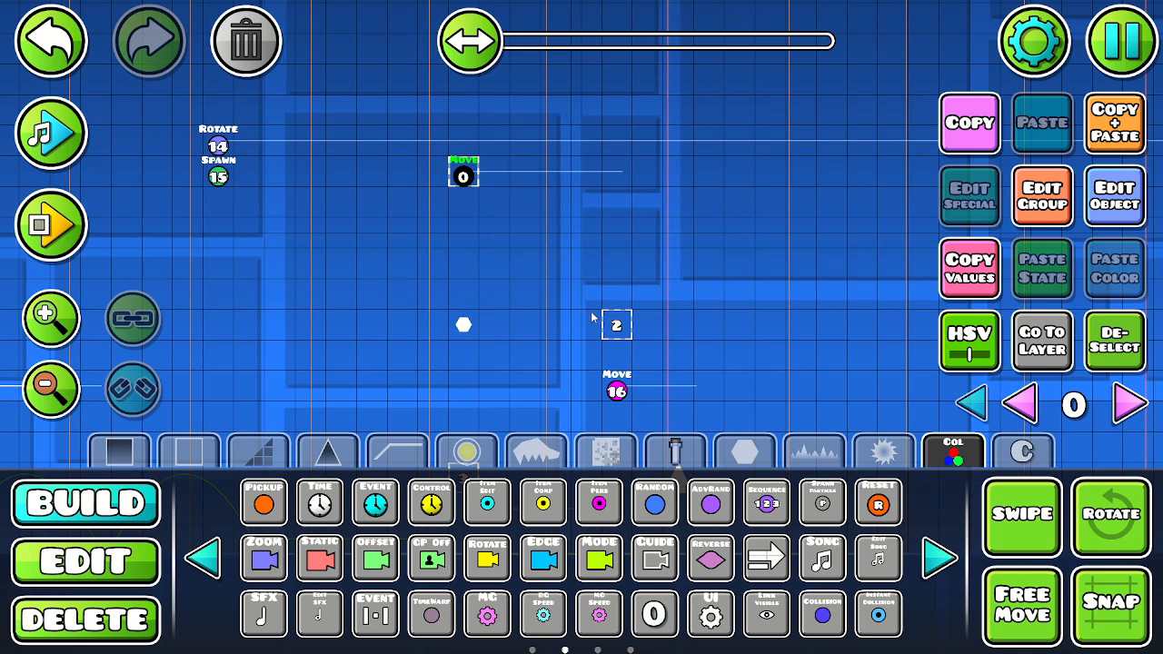
pyautogui.press('Delete')
pyautogui.scroll(-3, 446, 404)
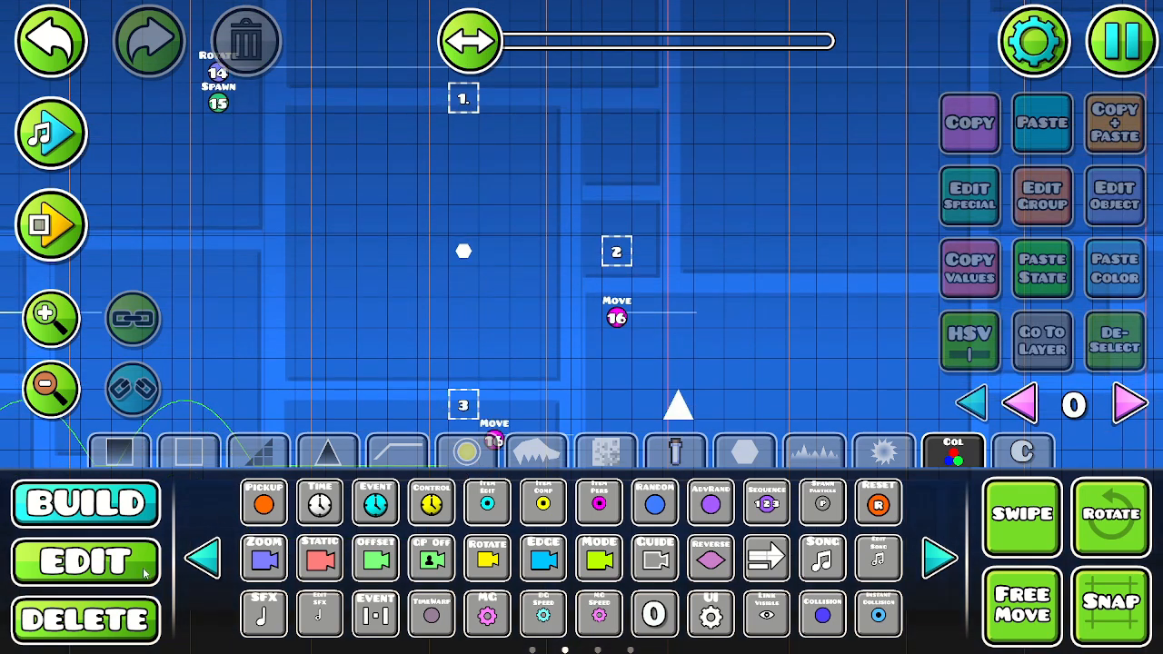
# - Place a Collision trigger level with the hexagon, six grid cells to its left
pyautogui.click(941, 556)
pyautogui.click(939, 558)
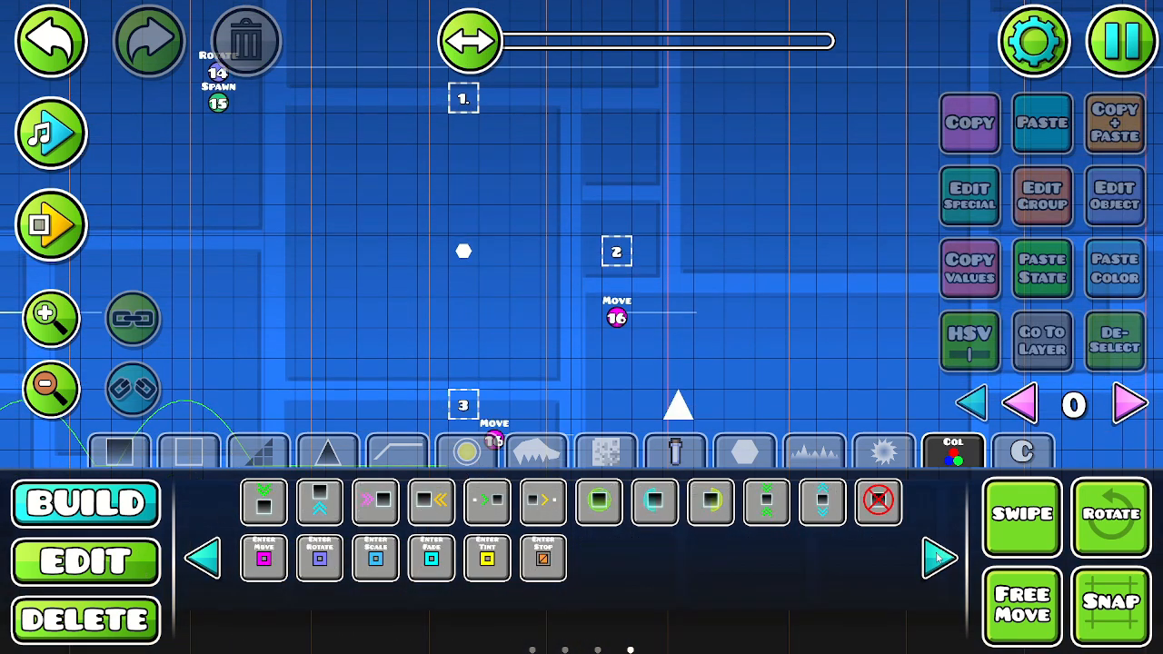
pyautogui.click(938, 558)
pyautogui.click(939, 557)
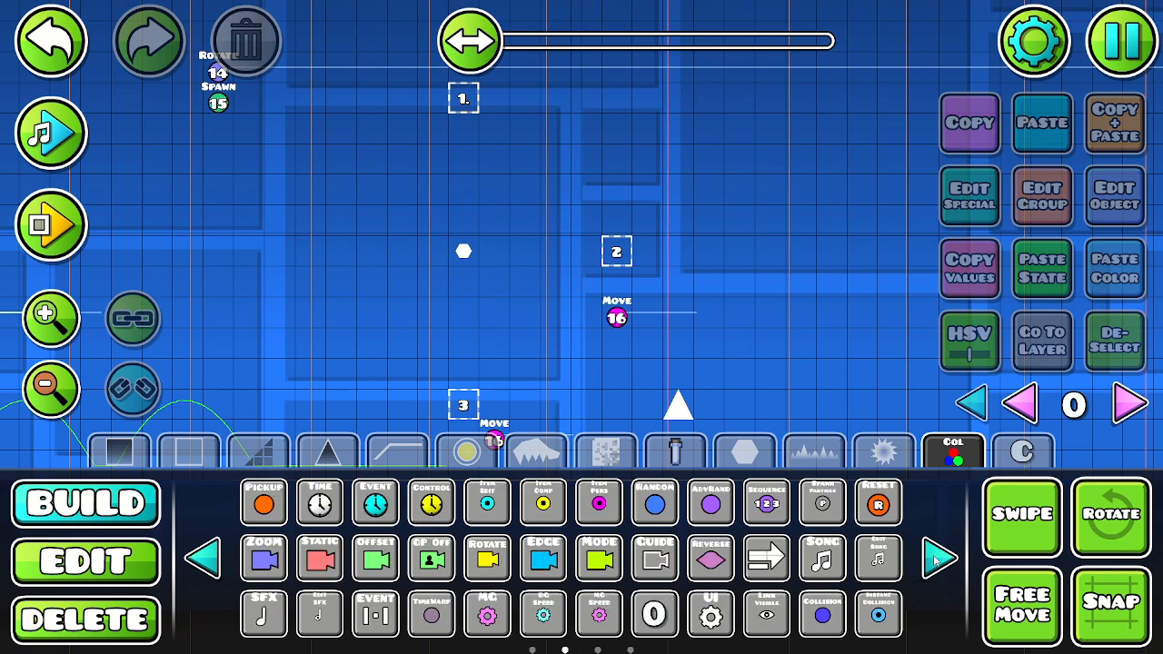
pyautogui.click(803, 620)
pyautogui.click(502, 295)
pyautogui.press('a')
pyautogui.press('a')
pyautogui.press('a')
pyautogui.press('a')
pyautogui.press('a')
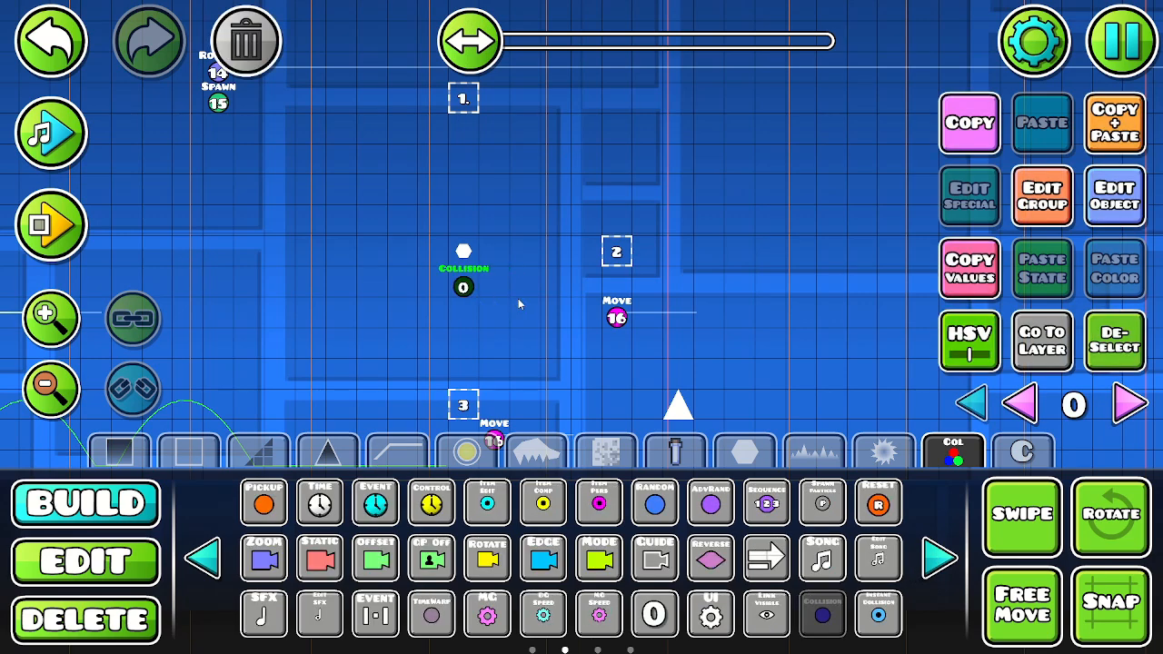
pyautogui.moveTo(529, 306); pyautogui.dragTo(700, 288)
pyautogui.press('a')
pyautogui.press('a')
pyautogui.moveTo(620, 286); pyautogui.dragTo(617, 325)
pyautogui.press('w')
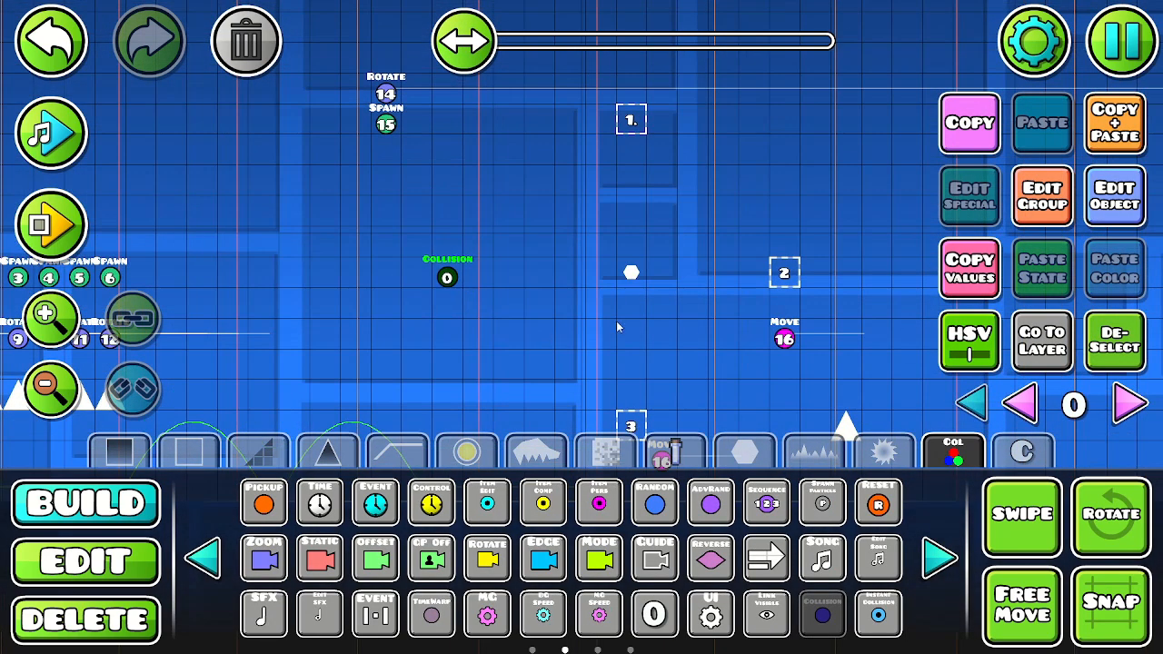
# - Set the Collision trigger's BlockA ID to 1 and BlockB ID to 2, and deselect it
pyautogui.click(1134, 205)
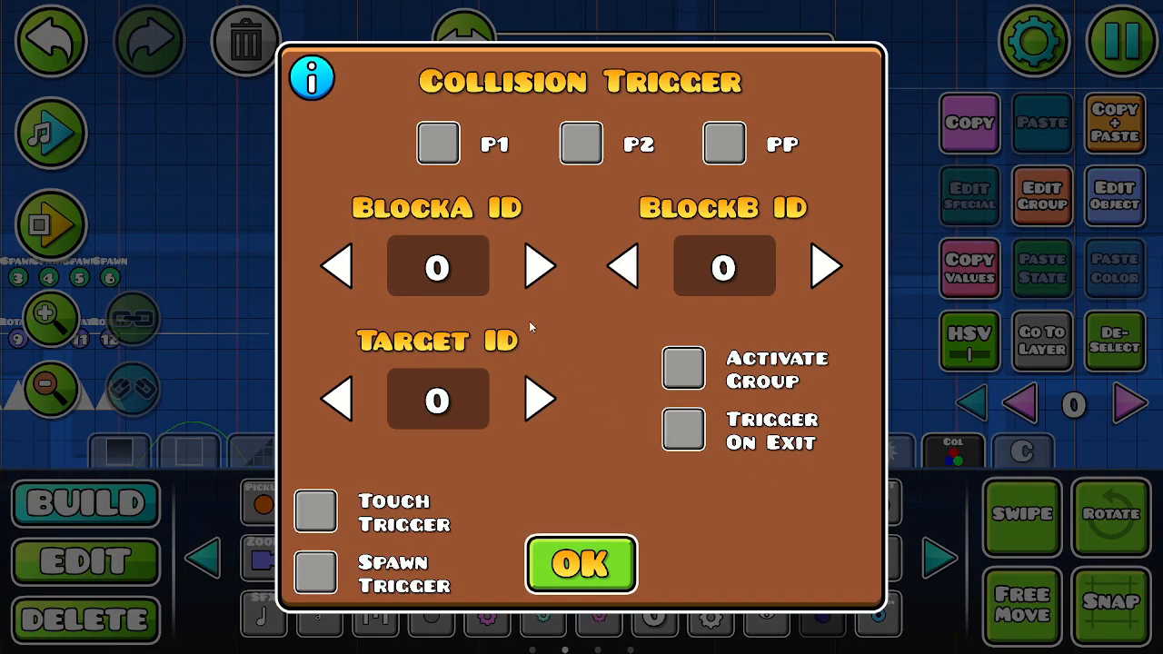
pyautogui.click(460, 266)
pyautogui.write('1')
pyautogui.click(680, 270)
pyautogui.write('2')
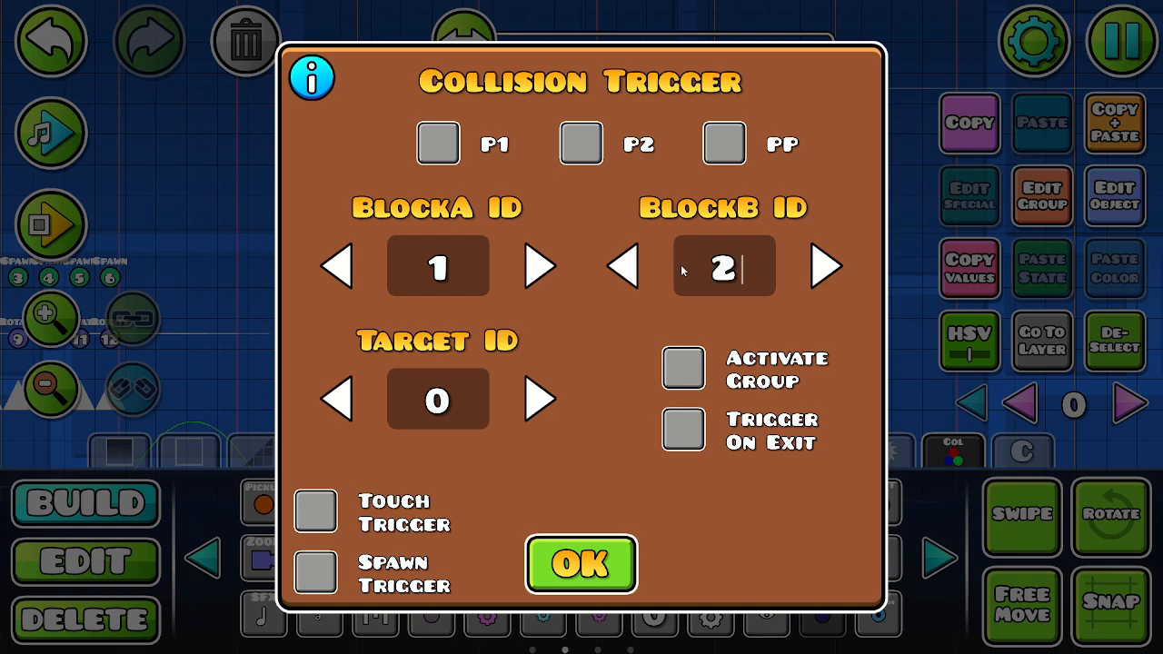
pyautogui.click(581, 570)
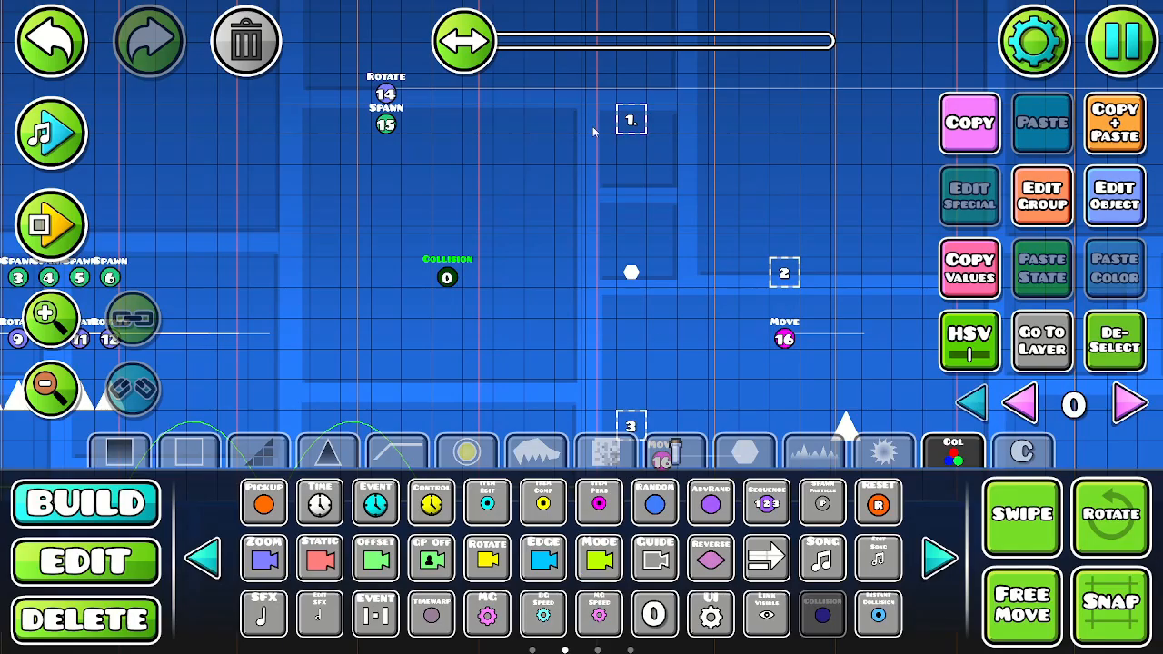
pyautogui.click(1116, 202)
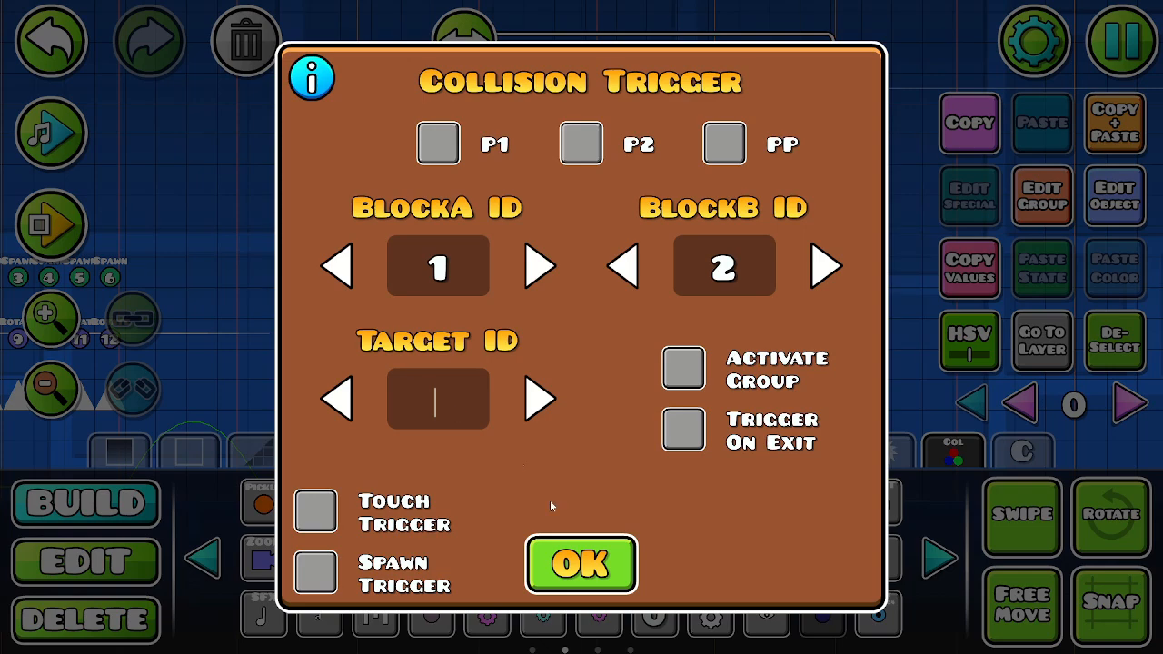
pyautogui.click(585, 567)
pyautogui.click(1114, 356)
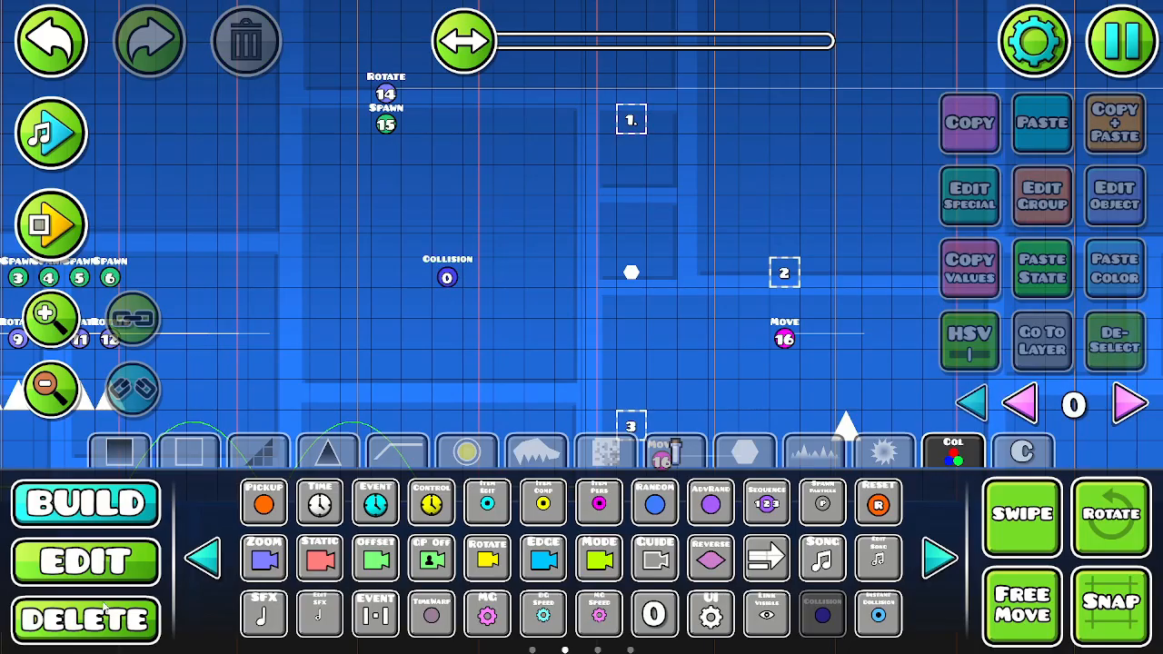
# - Add the Move trigger below collision block 2 to the next free group, 17
pyautogui.click(98, 571)
pyautogui.scroll(-3, 545, 379)
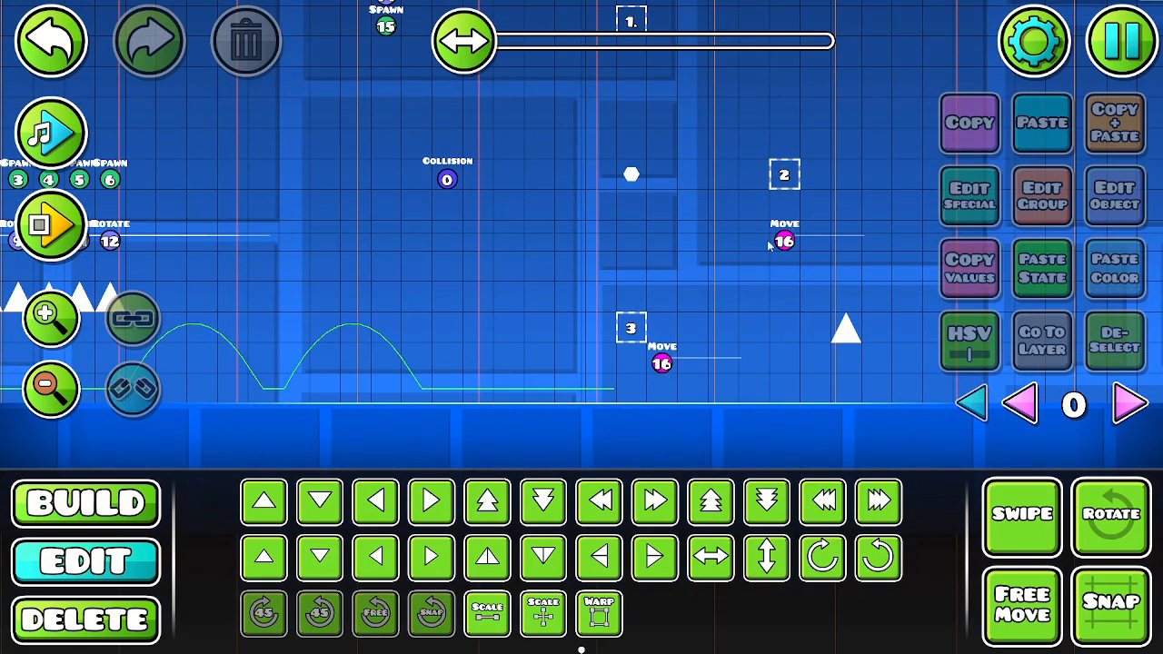
pyautogui.moveTo(758, 227); pyautogui.dragTo(736, 302)
pyautogui.click(727, 301)
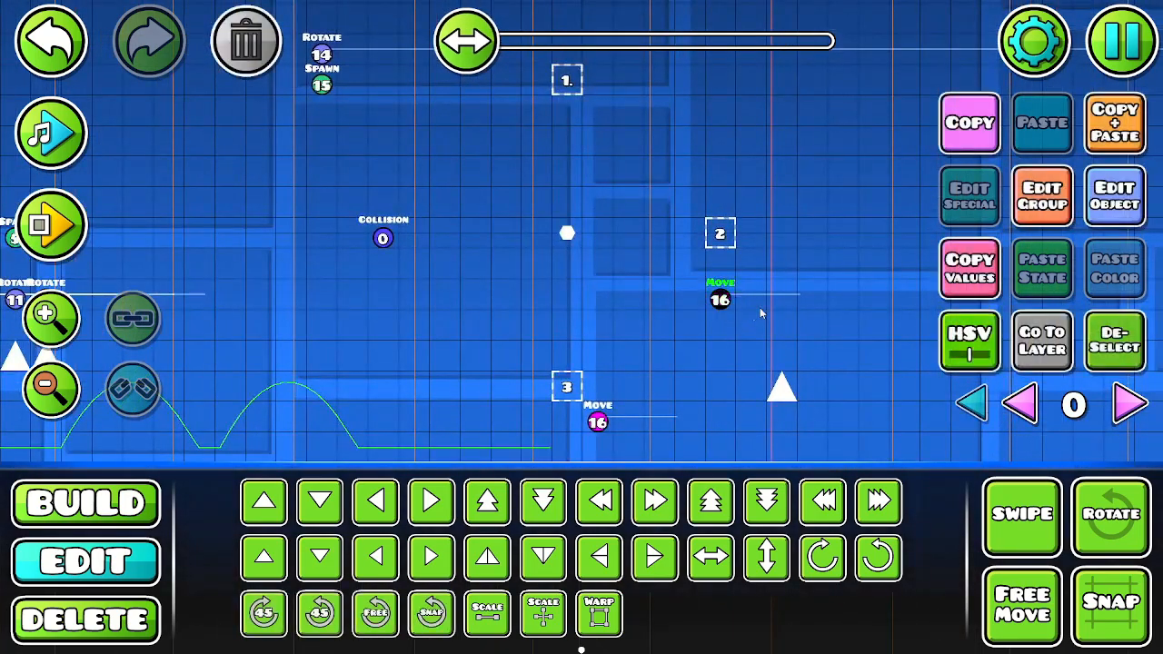
pyautogui.click(1036, 200)
pyautogui.click(325, 243)
pyautogui.click(798, 263)
pyautogui.click(624, 596)
# - Add the Move trigger below collision block 3 to the next free group, 18, and deselect it
pyautogui.click(719, 300)
pyautogui.click(1042, 195)
pyautogui.click(325, 243)
pyautogui.click(798, 263)
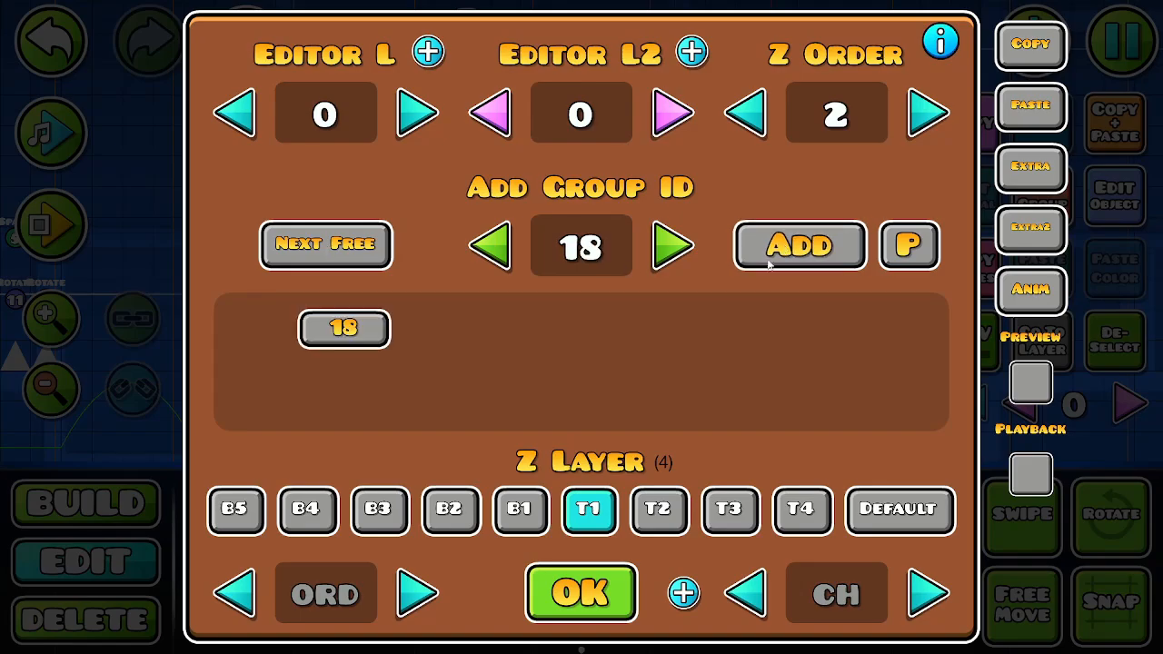
pyautogui.click(605, 589)
pyautogui.click(1115, 347)
# - Set the Collision trigger's Target ID to 17 and enable Activate Group
pyautogui.click(382, 238)
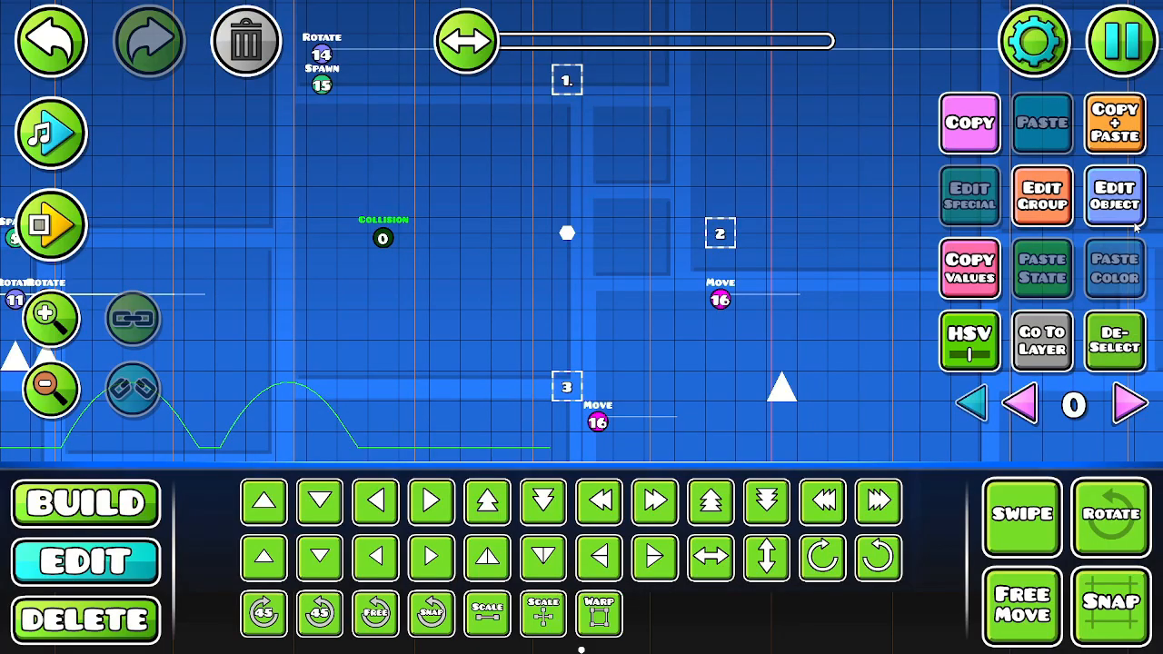
pyautogui.click(1116, 199)
pyautogui.click(456, 397)
pyautogui.write('17')
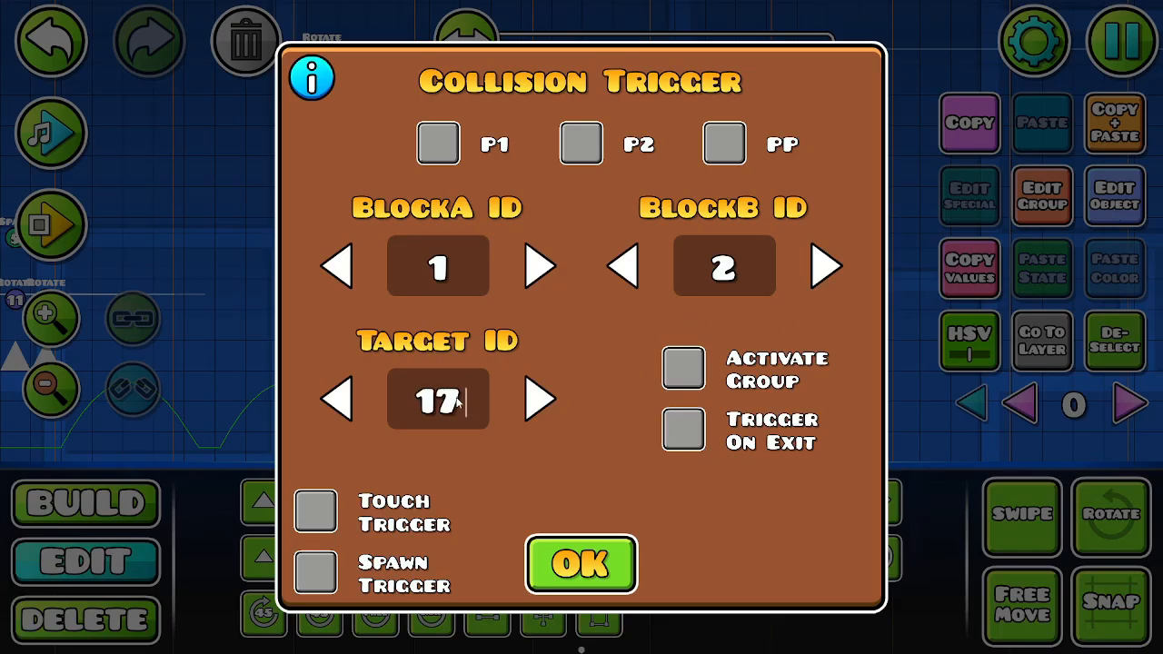
pyautogui.click(683, 366)
pyautogui.click(570, 569)
pyautogui.moveTo(596, 392); pyautogui.dragTo(623, 426)
pyautogui.click(1101, 166)
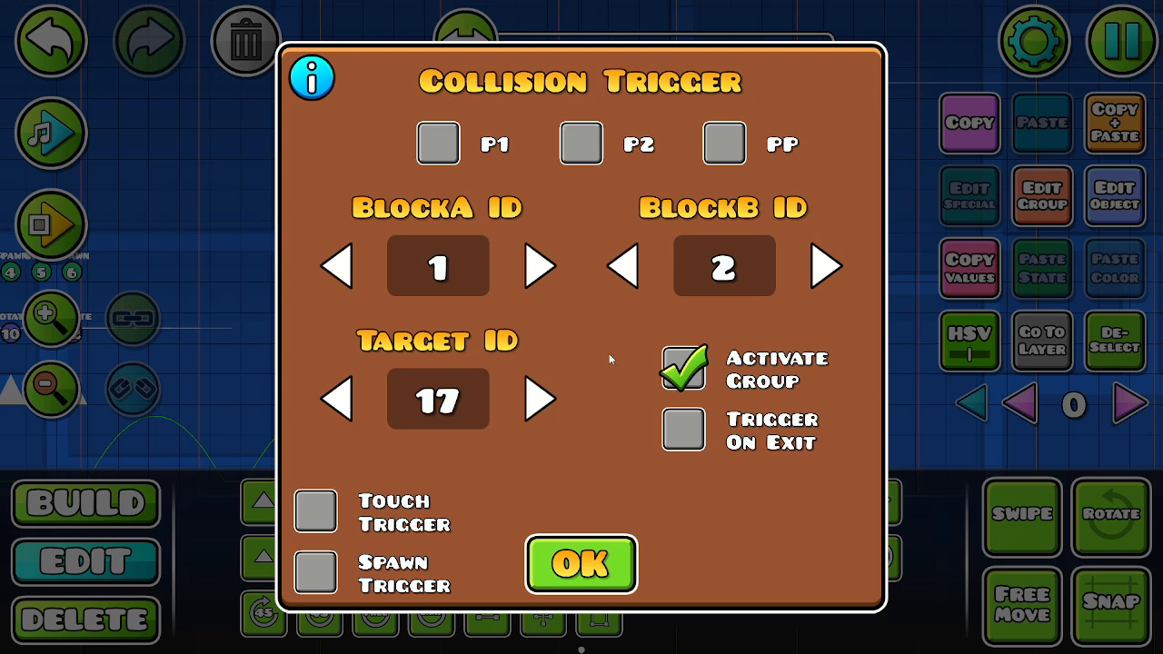
# - Set the second Collision trigger's Target ID to 18 and BlockB ID to 3
pyautogui.click(540, 399)
pyautogui.click(826, 266)
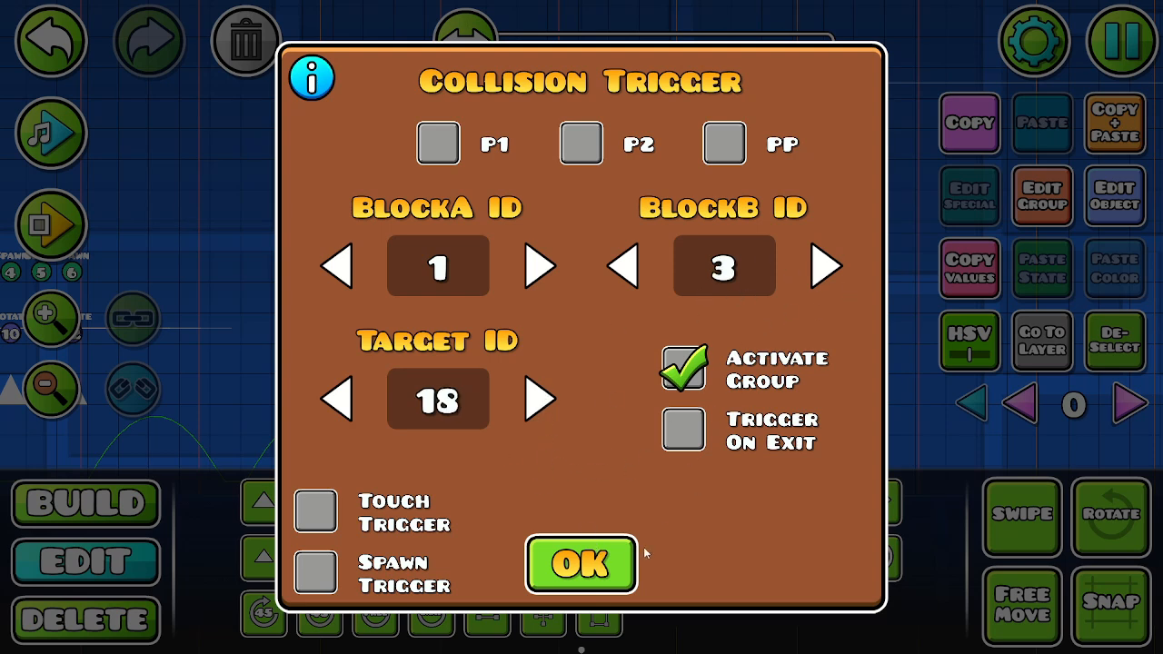
pyautogui.click(587, 582)
pyautogui.moveTo(594, 283); pyautogui.dragTo(647, 241)
pyautogui.moveTo(405, 329); pyautogui.dragTo(249, 389)
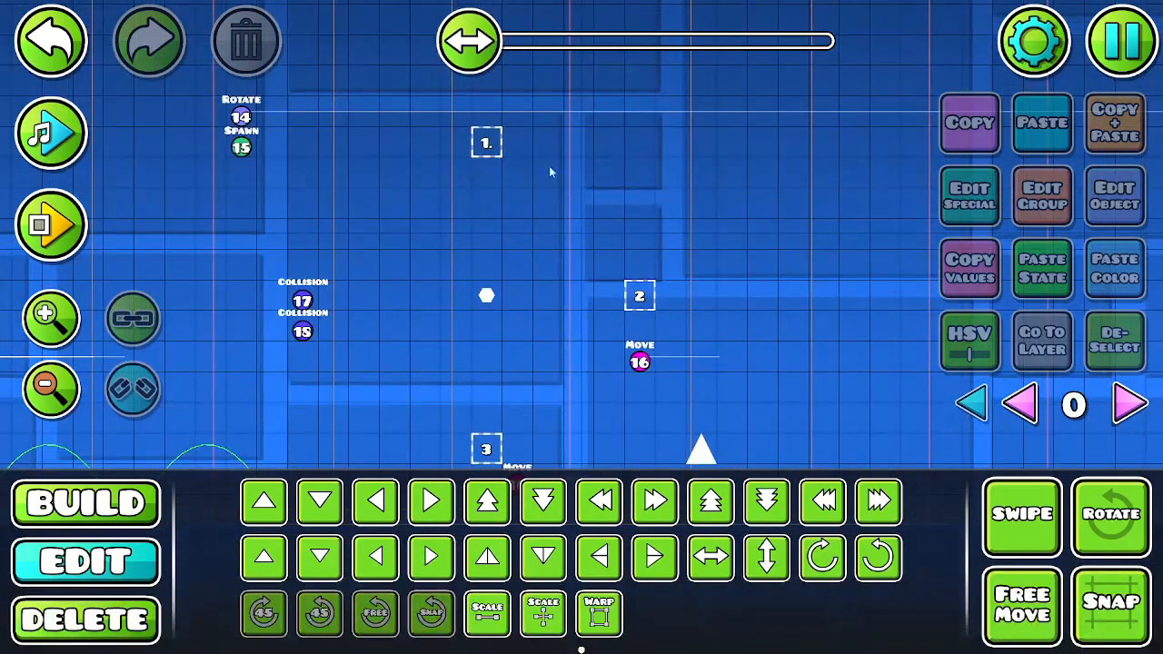
pyautogui.moveTo(468, 189); pyautogui.dragTo(374, 242)
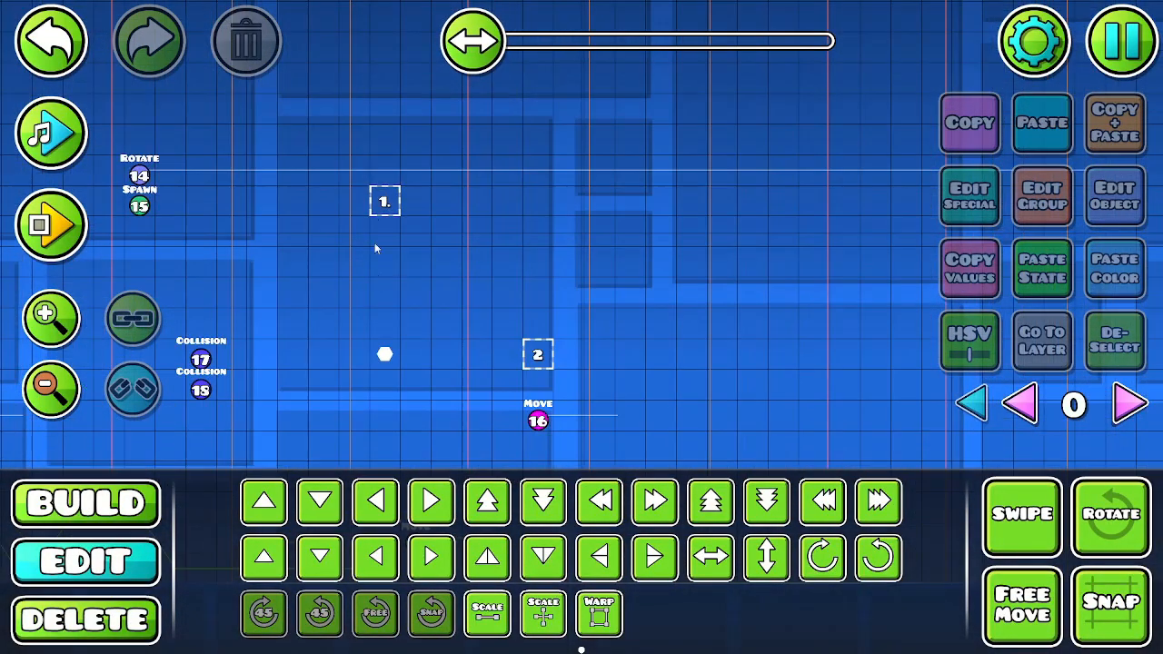
pyautogui.moveTo(342, 291); pyautogui.dragTo(719, 200)
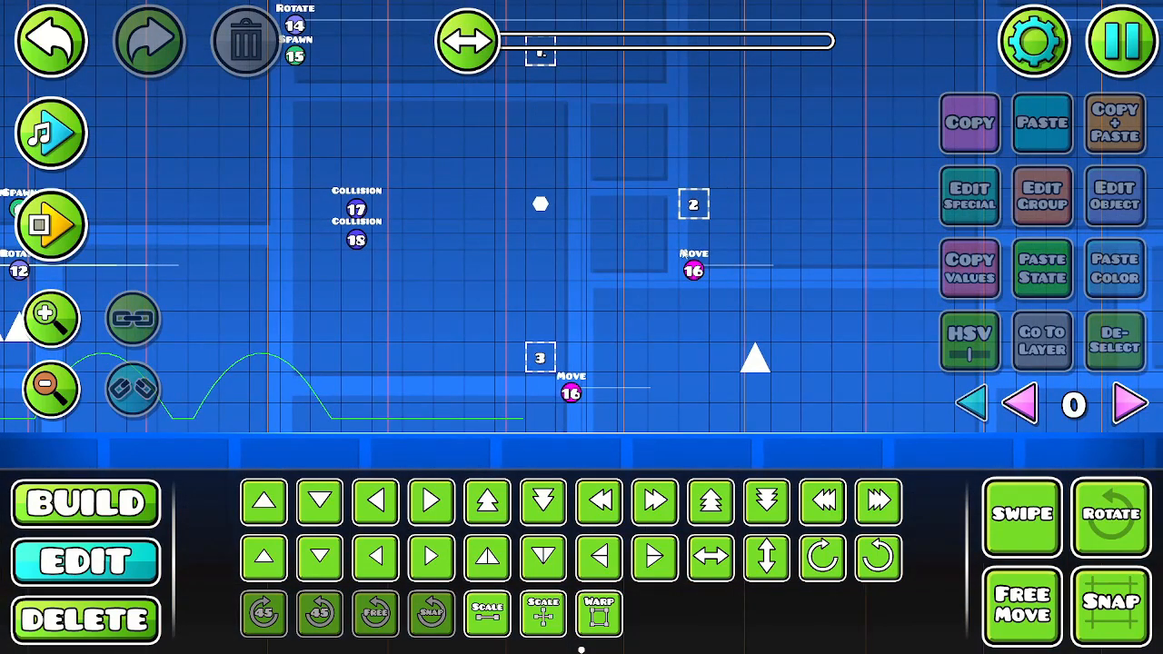
pyautogui.moveTo(491, 258); pyautogui.dragTo(560, 331)
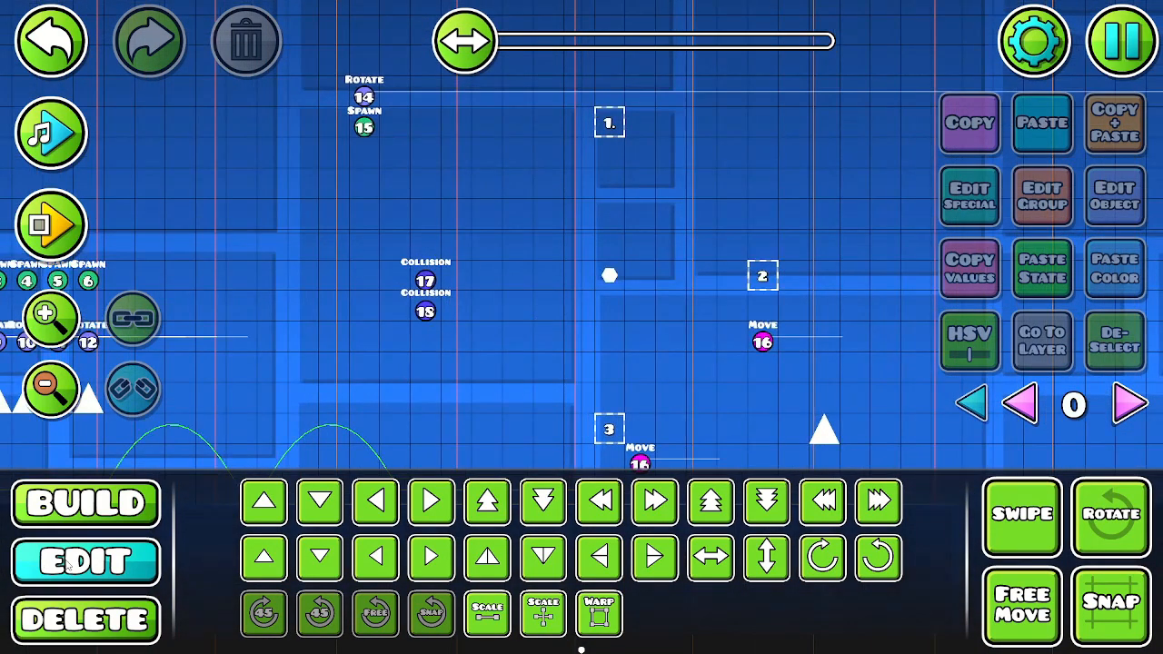
pyautogui.click(424, 279)
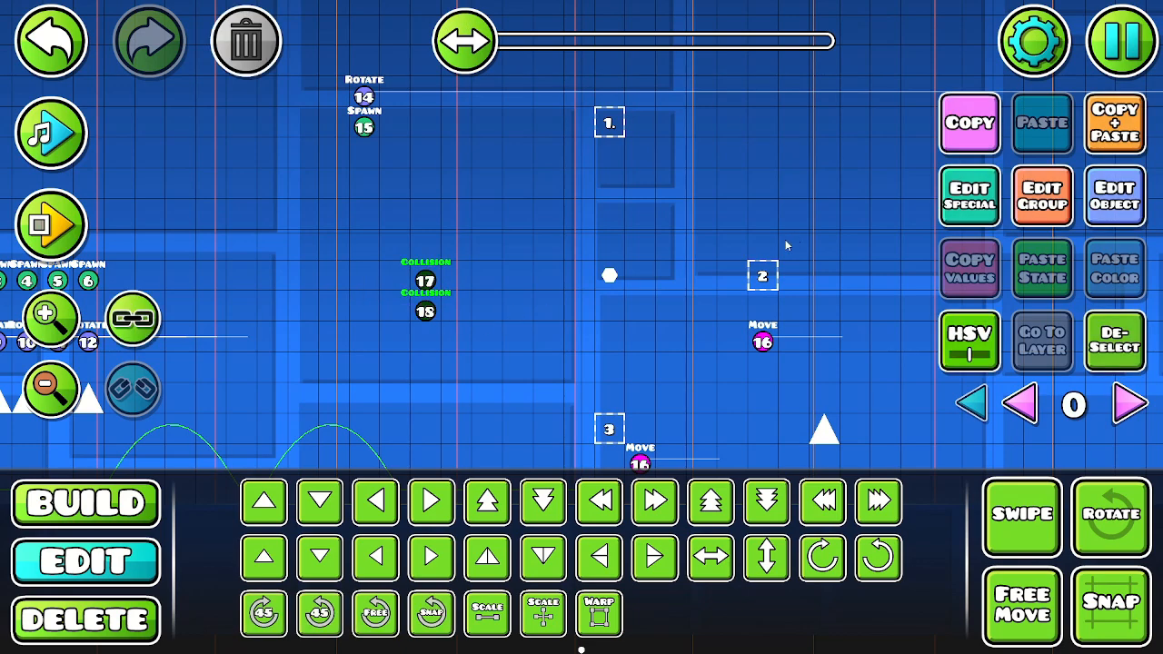
pyautogui.moveTo(640, 302); pyautogui.dragTo(413, 238)
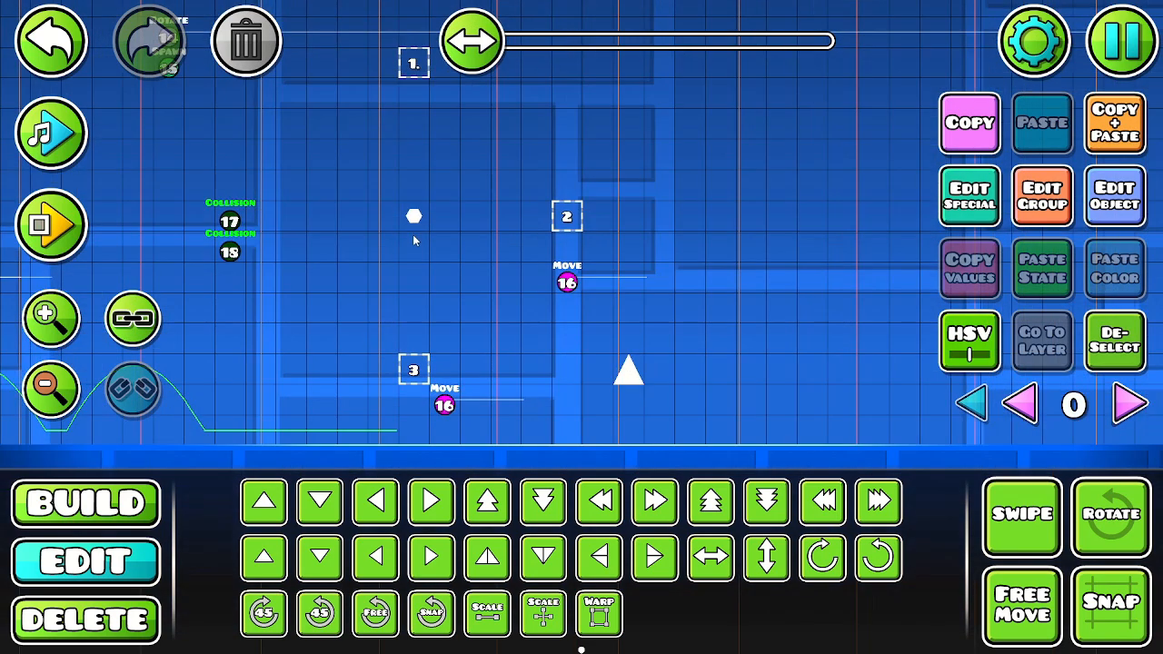
pyautogui.click(422, 373)
pyautogui.moveTo(441, 271); pyautogui.dragTo(445, 293)
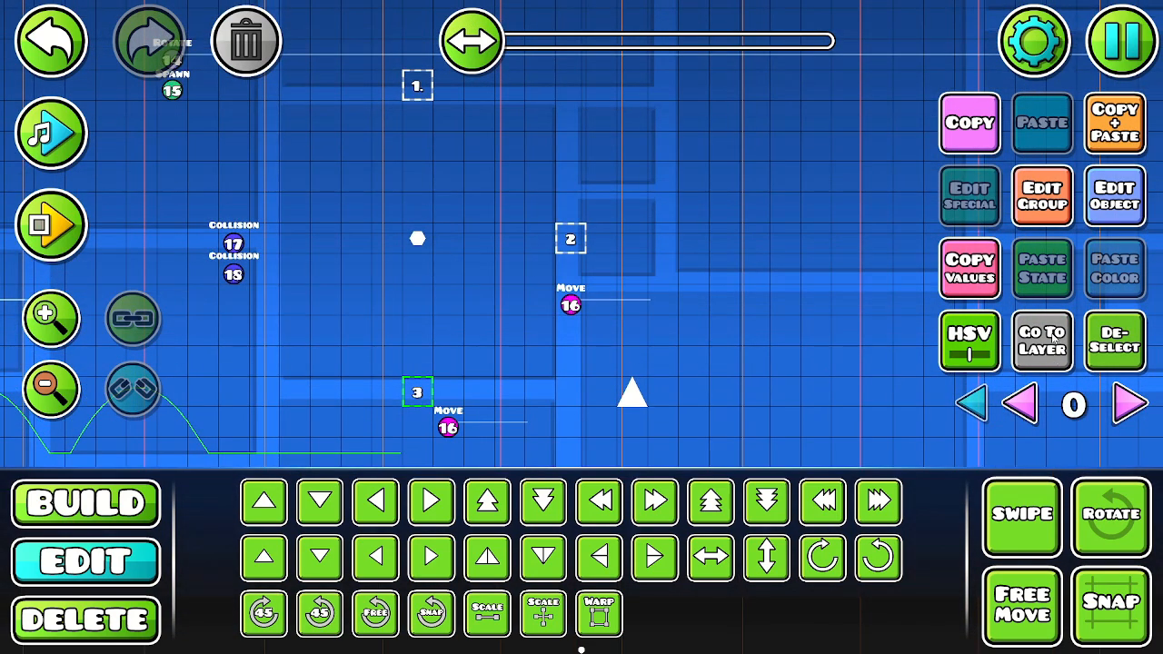
pyautogui.click(1114, 342)
# - Duplicate collision block 2, shift the copy ten grid cells left to the opposite side of the hexagon, and deselect it
pyautogui.click(573, 229)
pyautogui.click(1114, 122)
pyautogui.press('a')
pyautogui.press('a')
pyautogui.press('a')
pyautogui.press('a')
pyautogui.press('a')
pyautogui.press('a')
pyautogui.press('a')
pyautogui.press('a')
pyautogui.press('a')
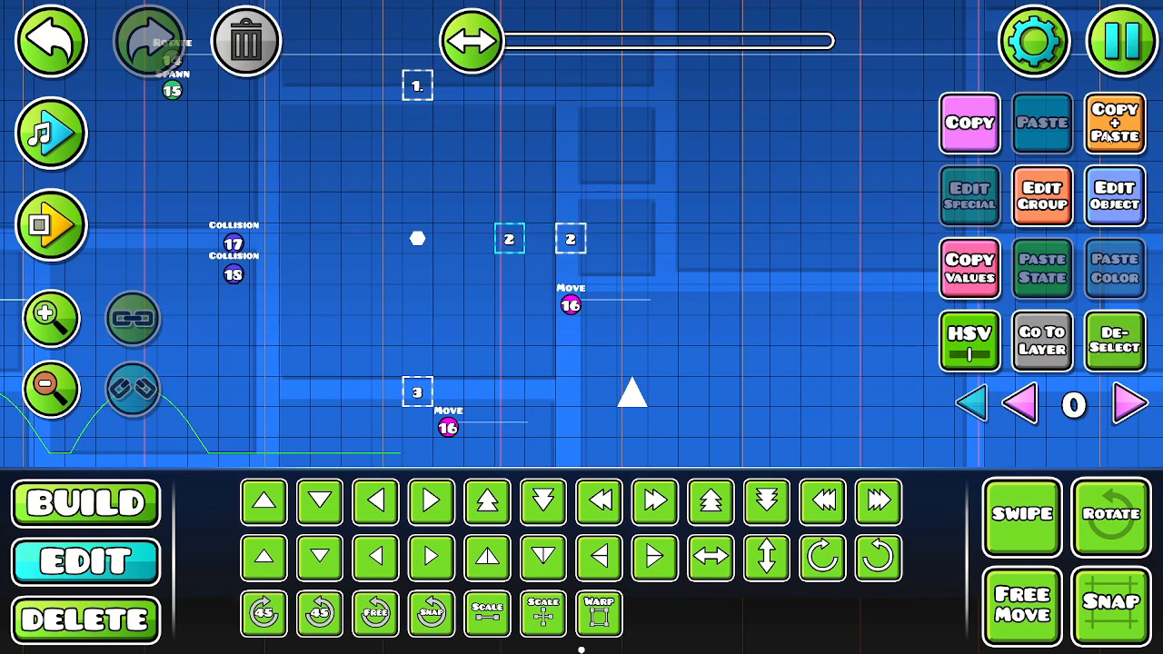
pyautogui.press('a')
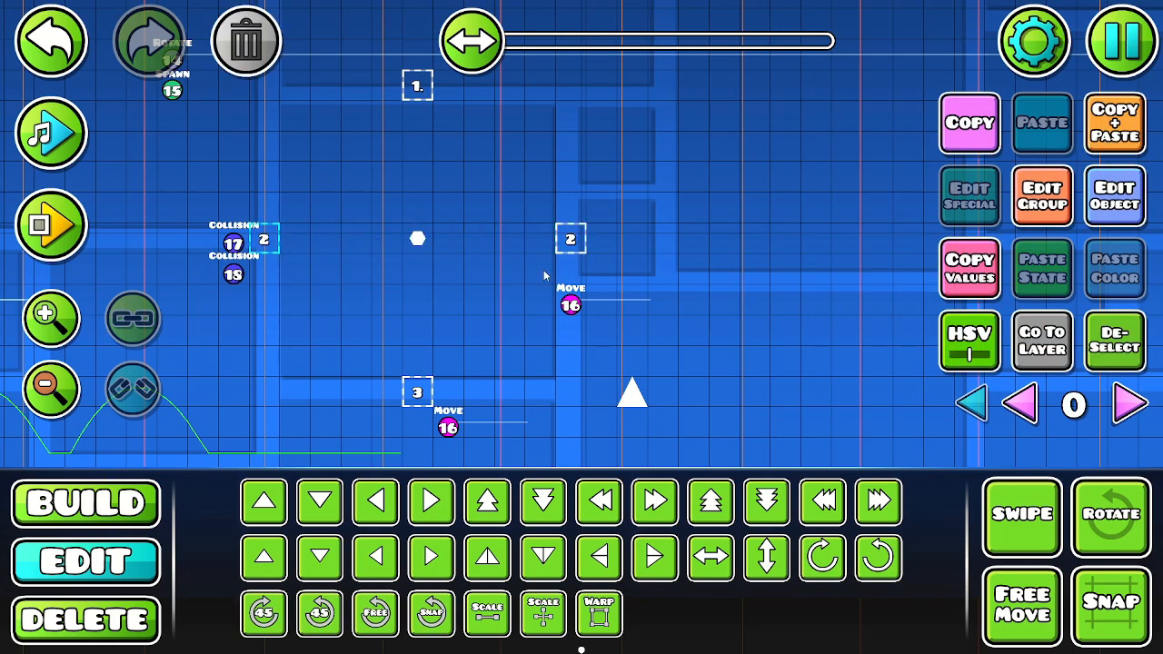
pyautogui.click(1107, 336)
# - Duplicate collision blocks 1 and 3 together and rotate the copies 135° clockwise around the hexagon
pyautogui.moveTo(634, 280); pyautogui.dragTo(720, 191)
pyautogui.moveTo(452, 198); pyautogui.dragTo(529, 253)
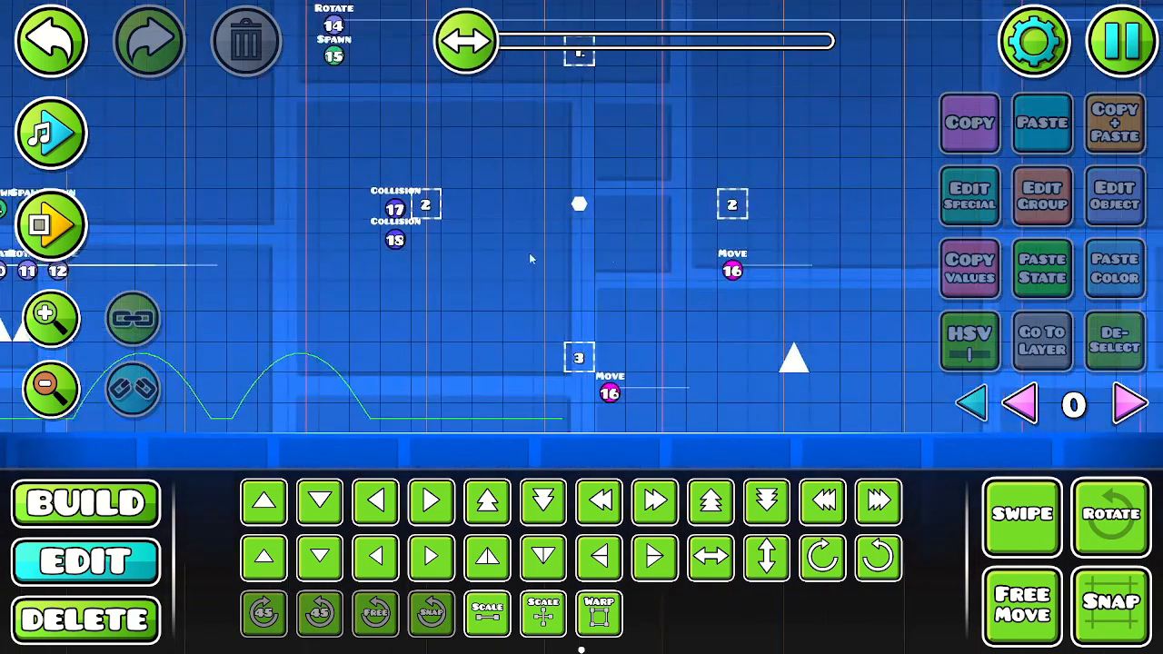
pyautogui.click(579, 357)
pyautogui.scroll(3, 629, 229)
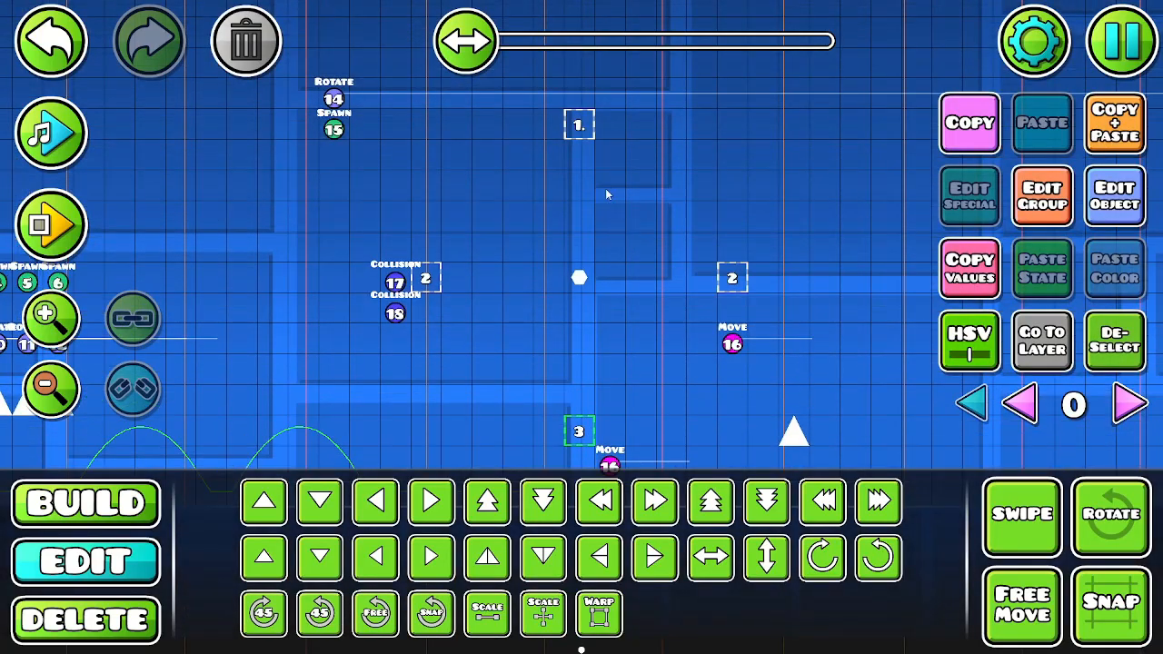
pyautogui.keyDown('shift'); pyautogui.click(591, 133); pyautogui.keyUp('shift')
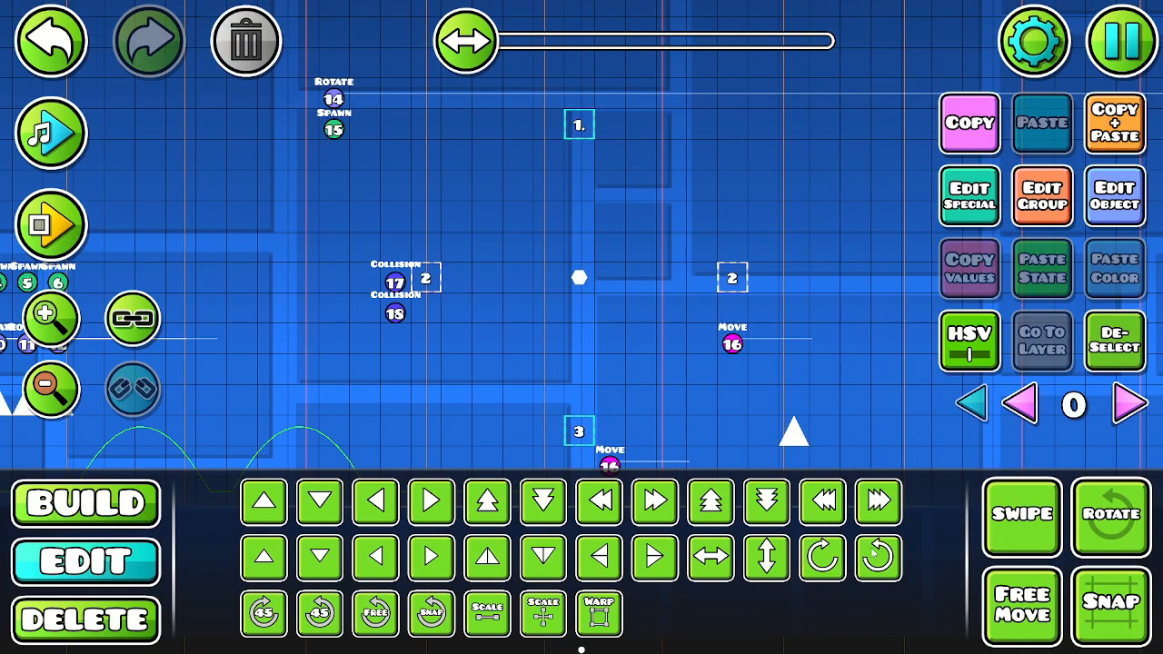
pyautogui.scroll(-2, 770, 558)
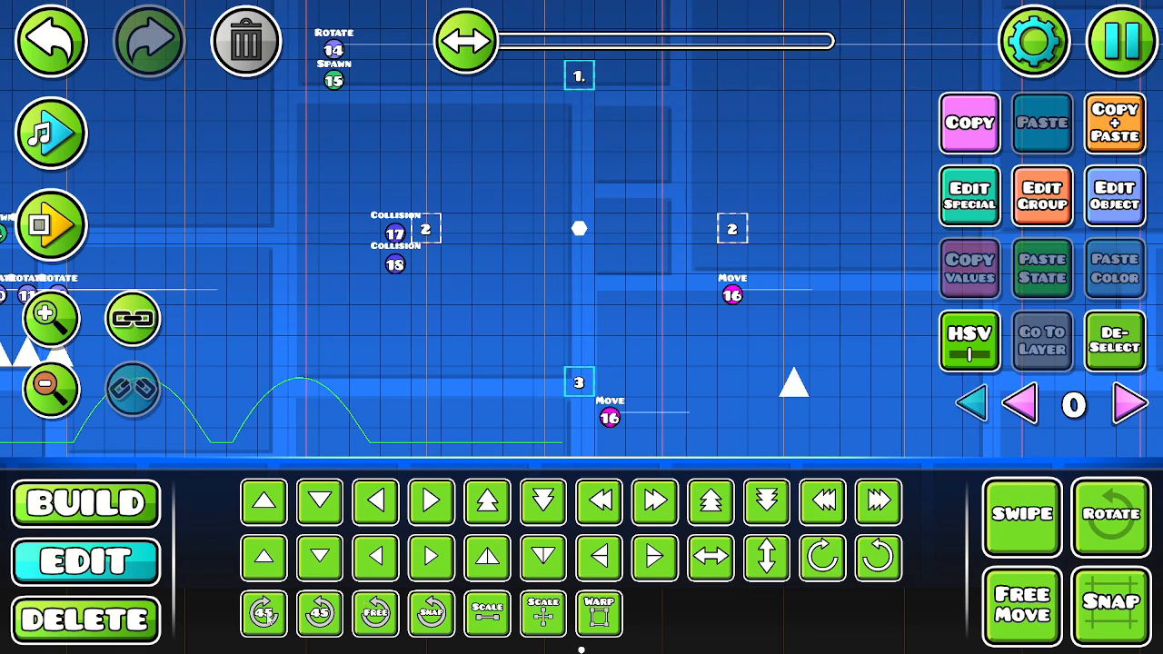
pyautogui.click(263, 613)
pyautogui.click(263, 613)
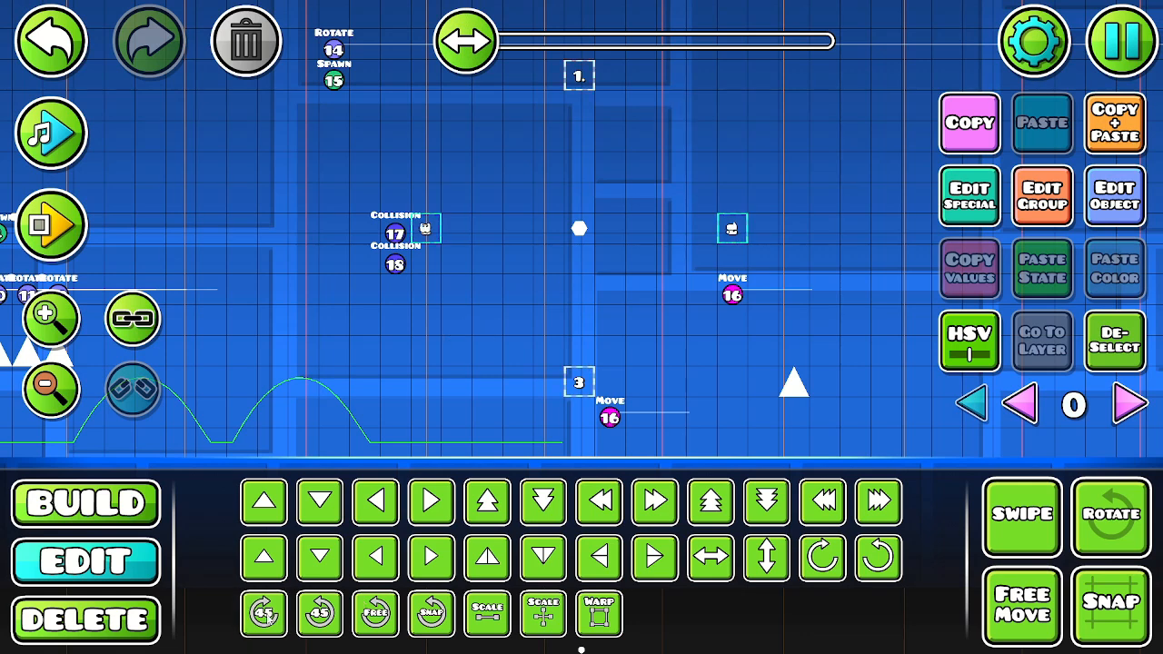
pyautogui.click(263, 613)
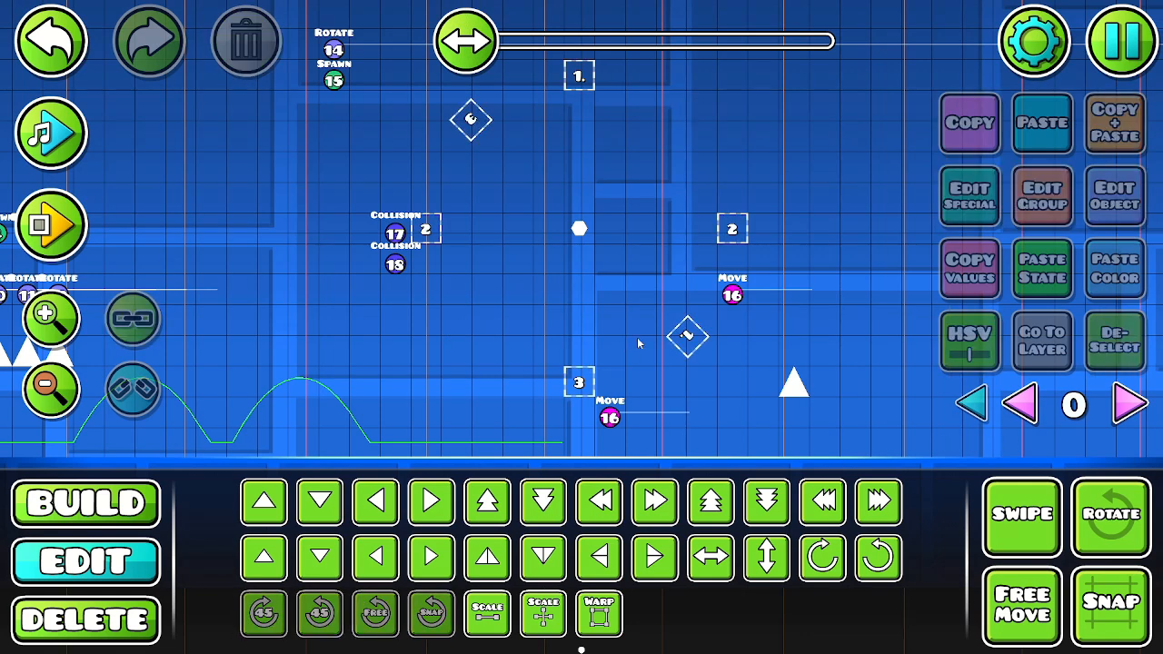
# - Delete the rotated copy of collision block 1 at the lower right of the hexagon
pyautogui.click(688, 336)
pyautogui.press('Delete')
pyautogui.moveTo(546, 305); pyautogui.dragTo(515, 332)
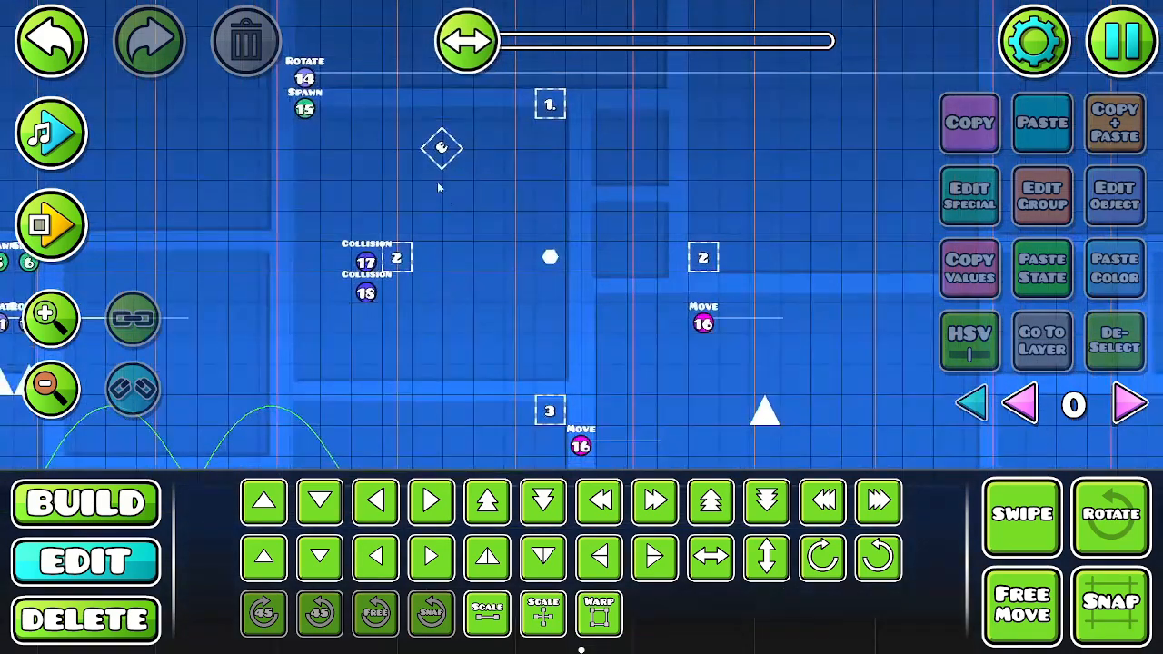
# - Shift both Collision triggers one grid cell left of the copied block 2, review their shared settings, and deselect them
pyautogui.moveTo(508, 251); pyautogui.dragTo(607, 247)
pyautogui.moveTo(456, 289); pyautogui.dragTo(426, 289)
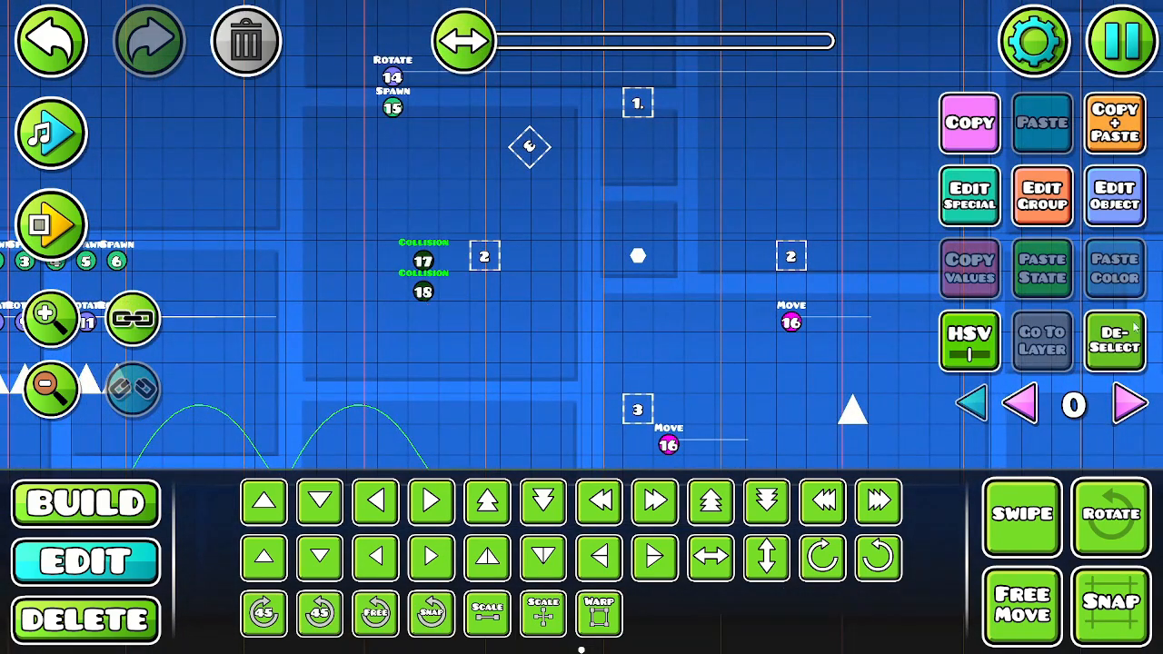
pyautogui.click(815, 342)
pyautogui.click(424, 261)
pyautogui.click(1115, 194)
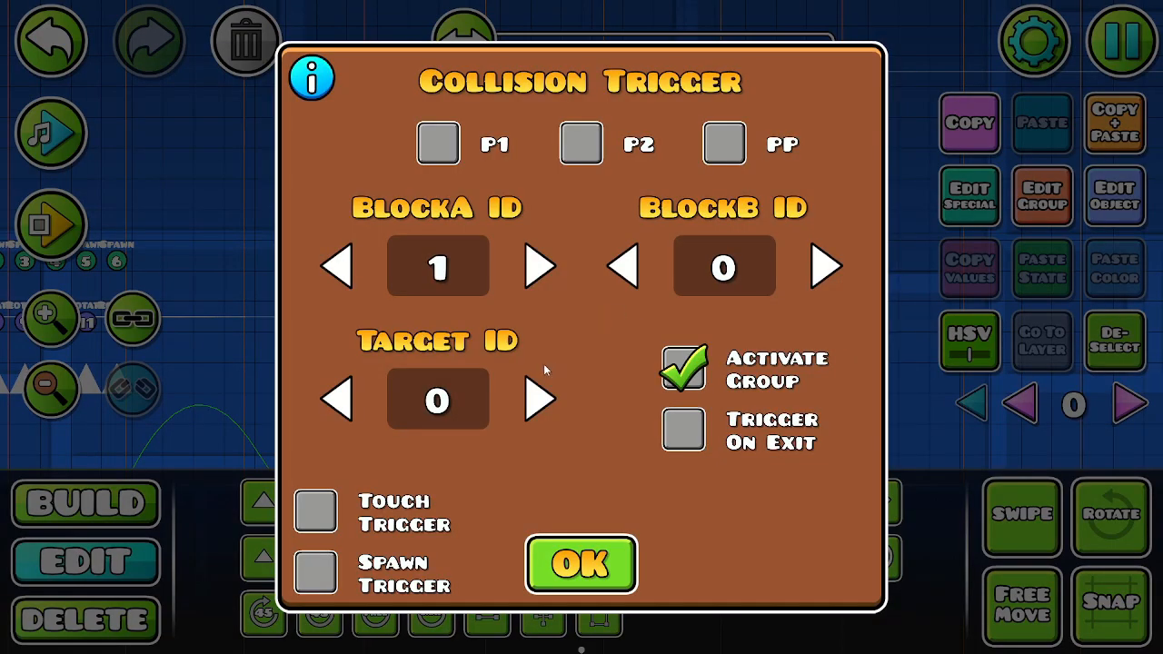
pyautogui.click(572, 559)
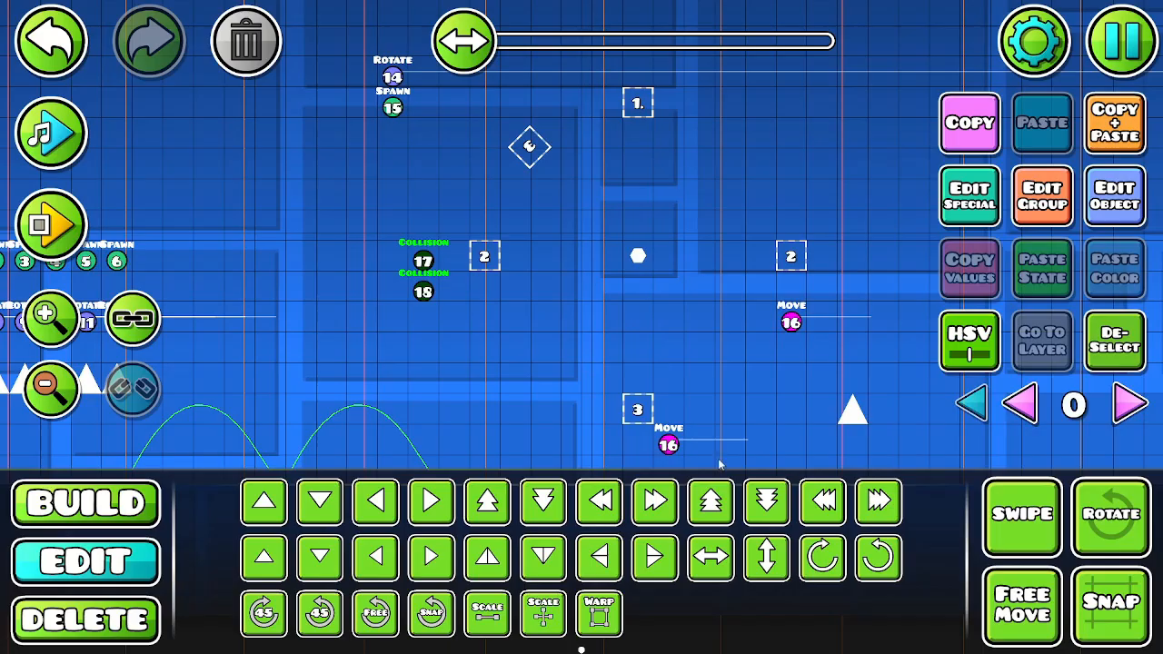
pyautogui.click(1117, 337)
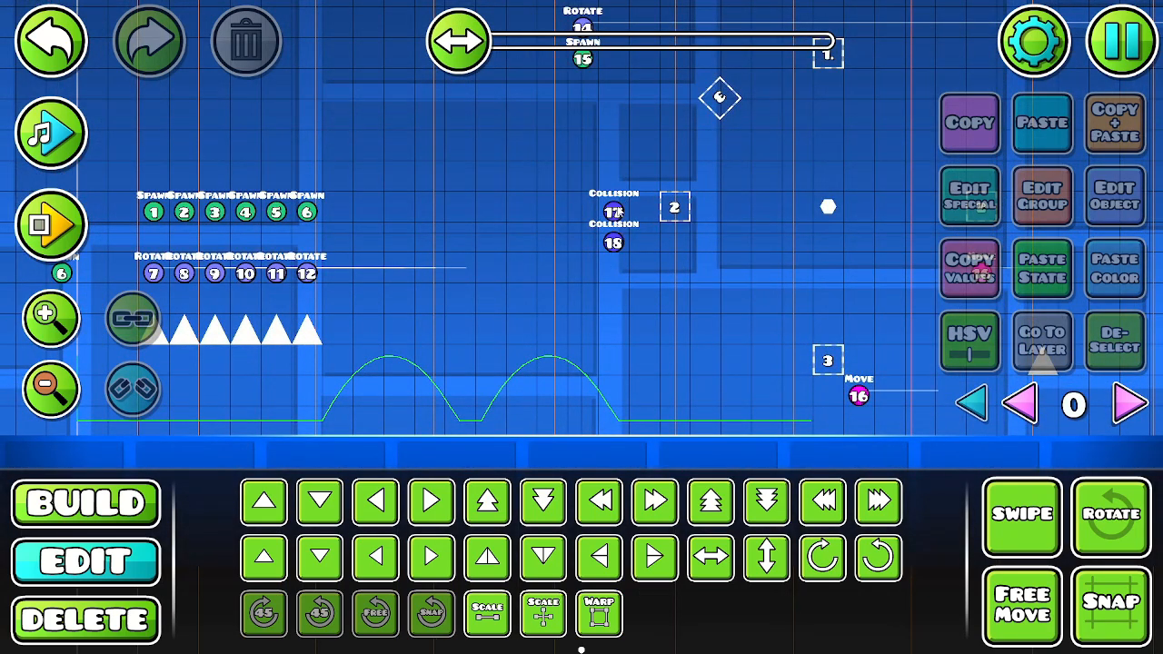
# - Move both Collision triggers two grid cells up and two left, nearer the Rotate and Spawn triggers, and deselect them
pyautogui.moveTo(529, 306); pyautogui.dragTo(456, 359)
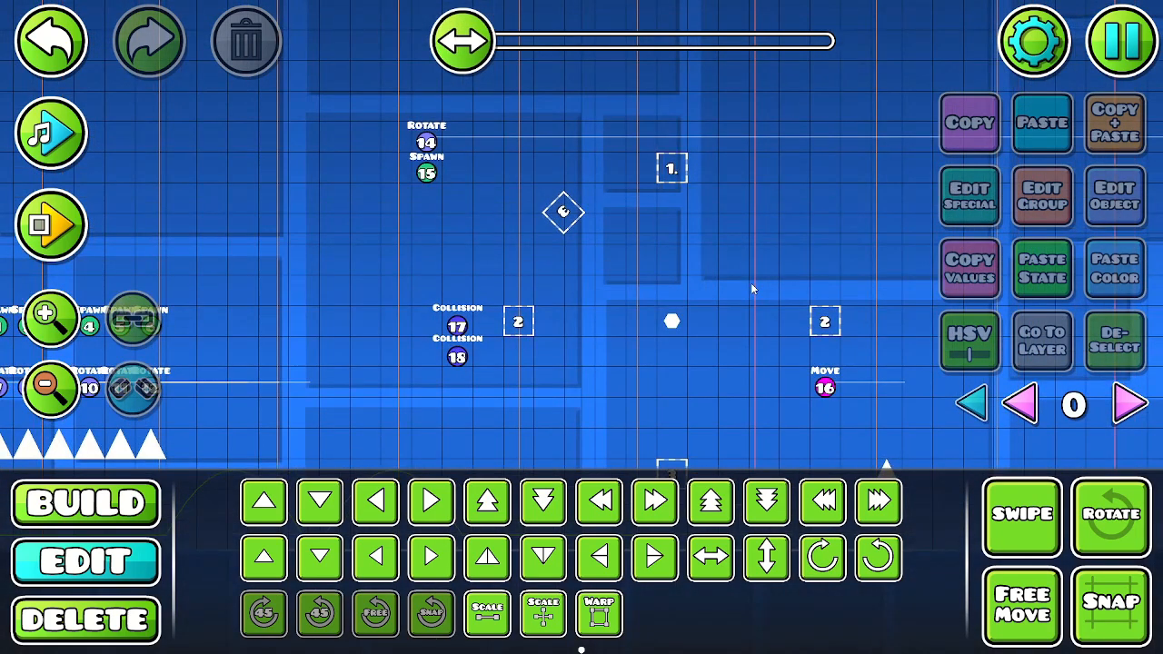
pyautogui.moveTo(694, 316); pyautogui.dragTo(759, 161)
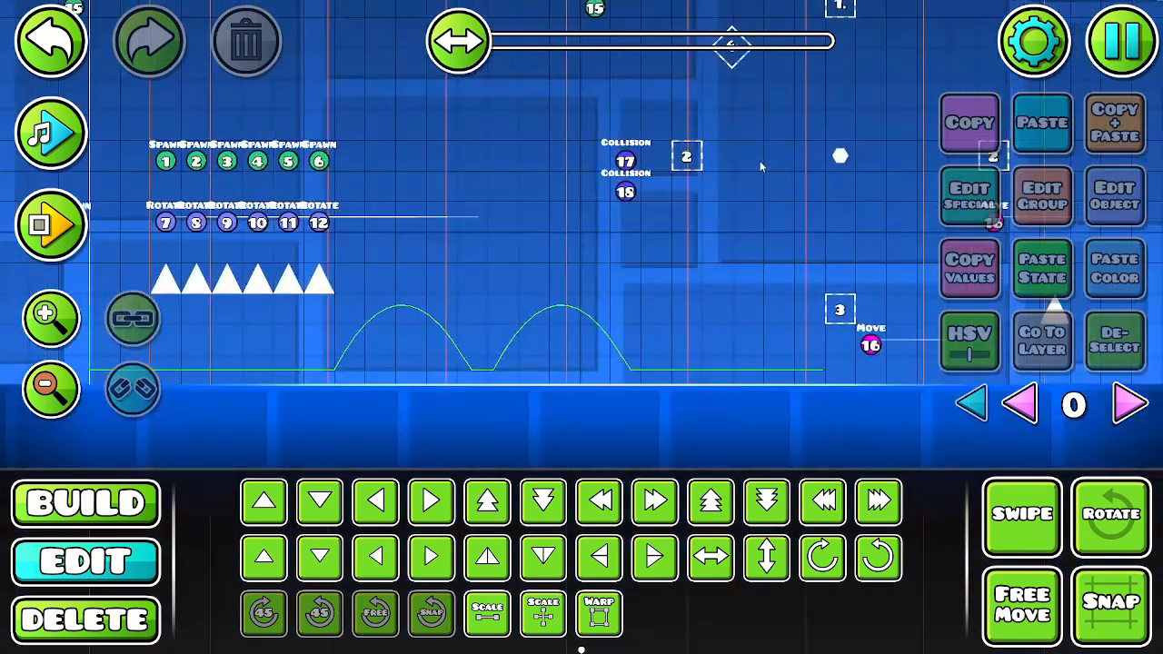
pyautogui.moveTo(710, 215); pyautogui.dragTo(694, 265)
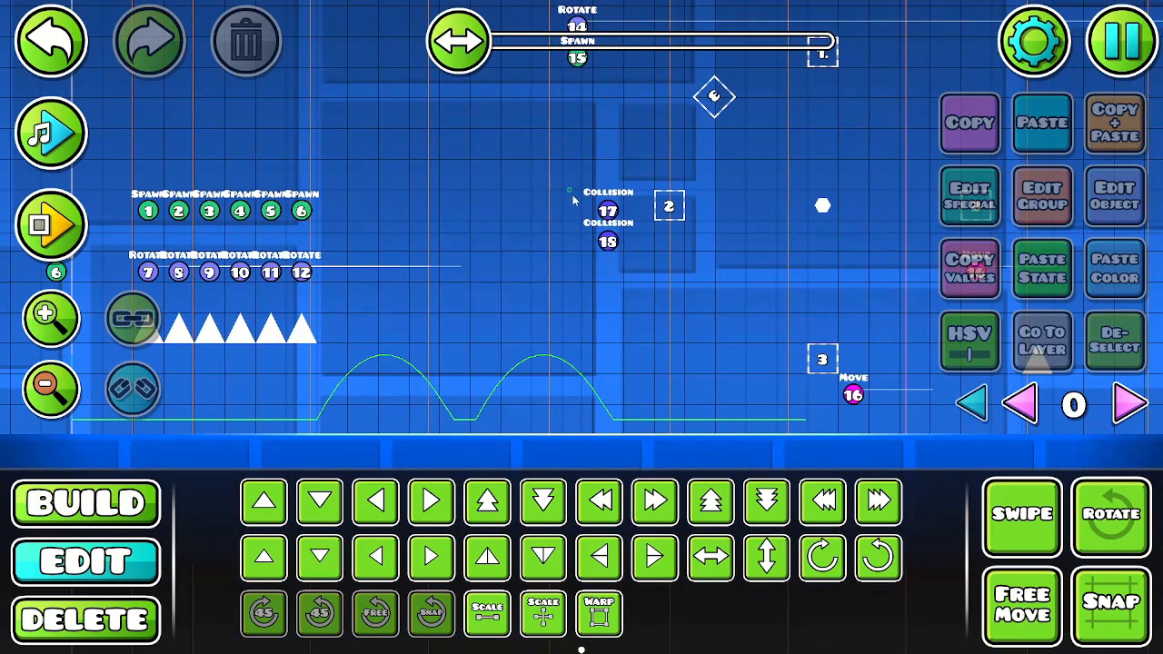
pyautogui.moveTo(569, 189); pyautogui.dragTo(583, 370)
pyautogui.moveTo(569, 314); pyautogui.dragTo(384, 224)
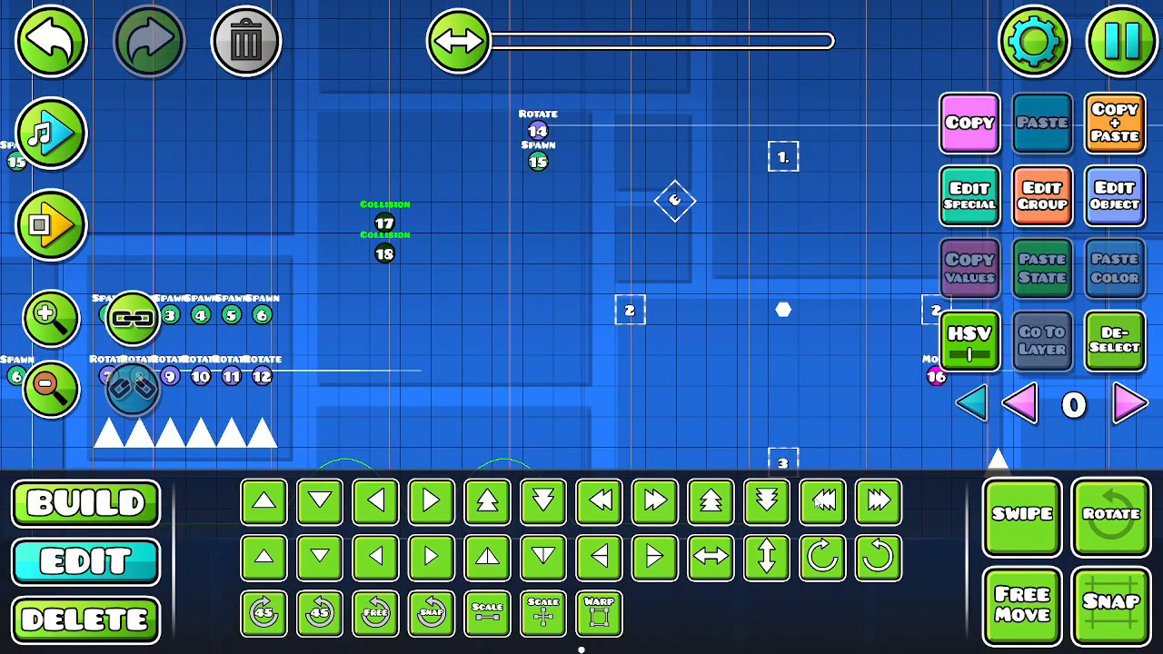
pyautogui.moveTo(593, 253); pyautogui.dragTo(456, 261)
pyautogui.click(878, 500)
pyautogui.moveTo(439, 209); pyautogui.dragTo(530, 241)
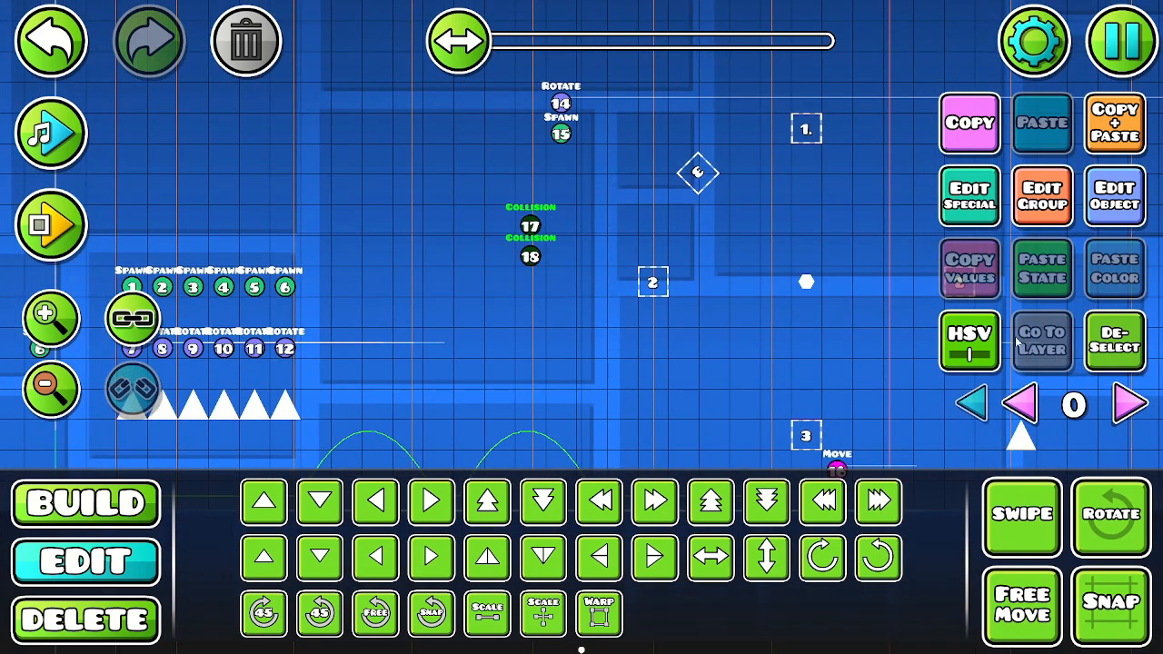
pyautogui.click(1115, 339)
# - Add both Collision triggers to group 6
pyautogui.moveTo(617, 367); pyautogui.dragTo(824, 405)
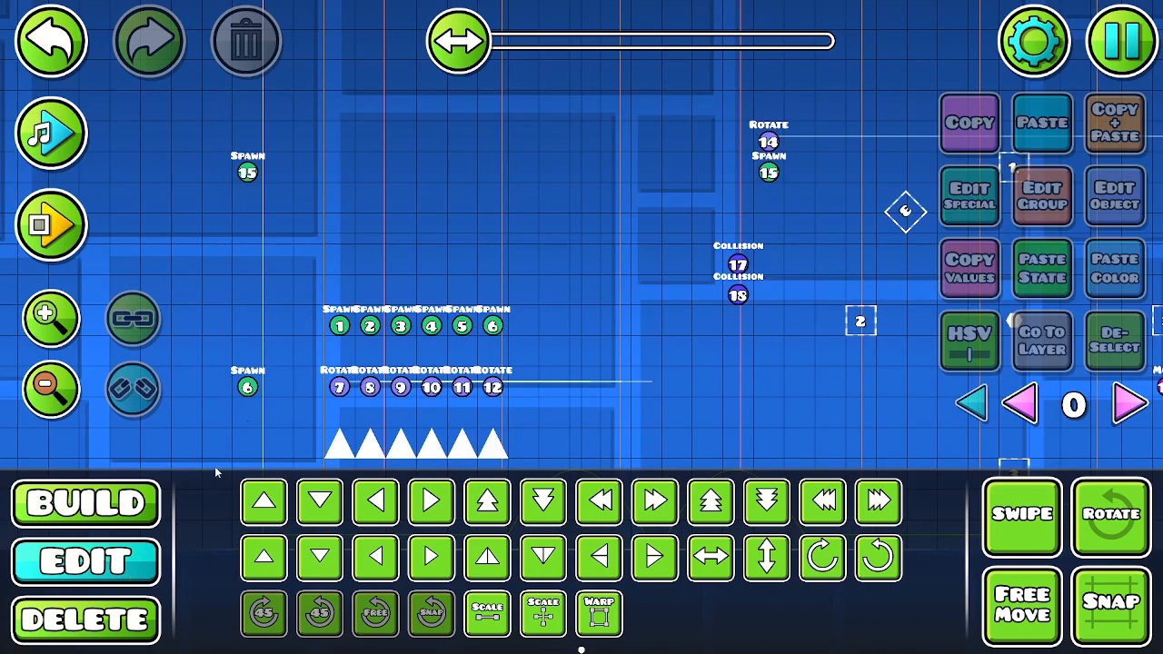
pyautogui.moveTo(342, 286); pyautogui.dragTo(219, 362)
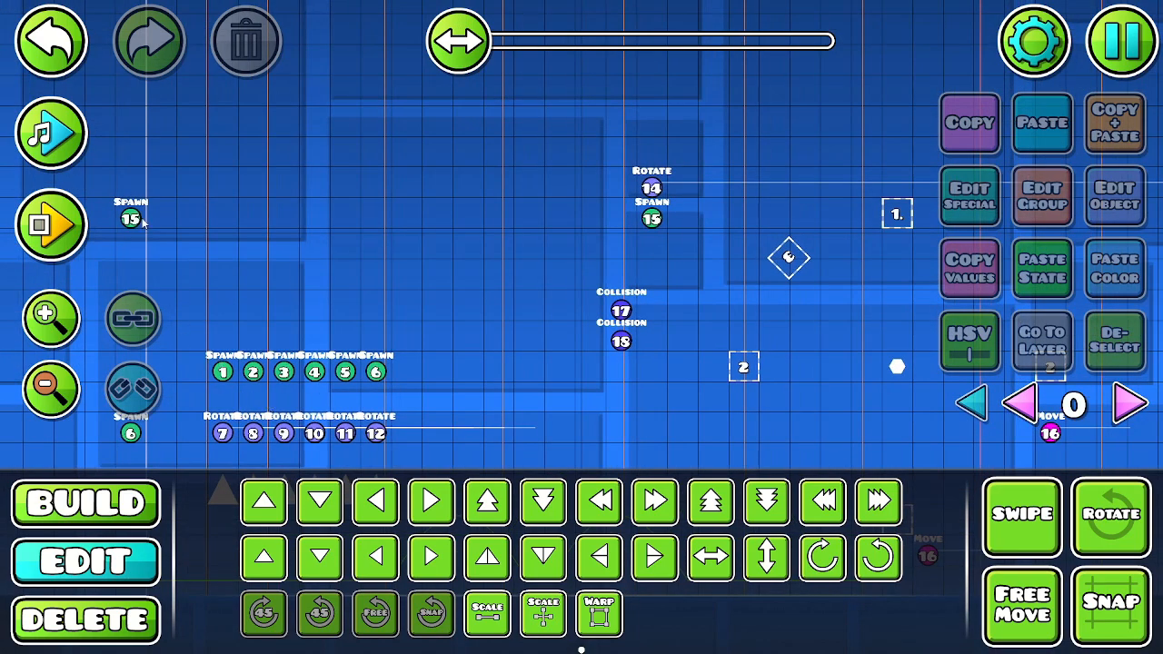
pyautogui.moveTo(594, 264); pyautogui.dragTo(607, 167)
pyautogui.click(681, 207)
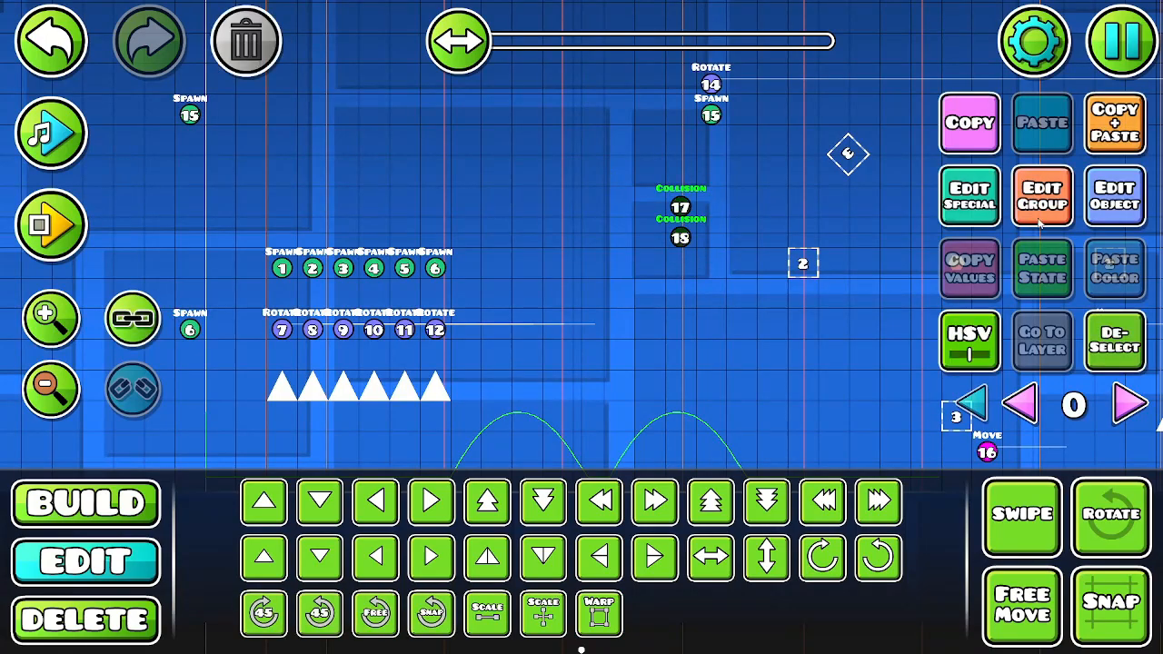
pyautogui.click(1043, 195)
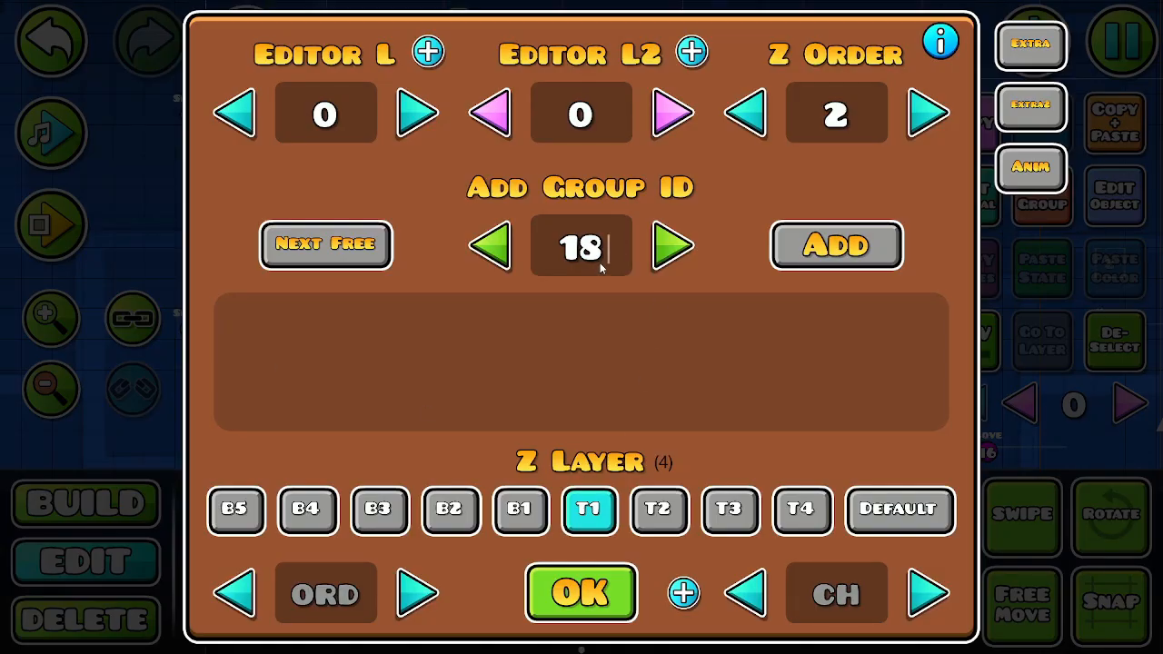
pyautogui.press('BackSpace')
pyautogui.press('BackSpace')
pyautogui.write('6')
pyautogui.click(852, 247)
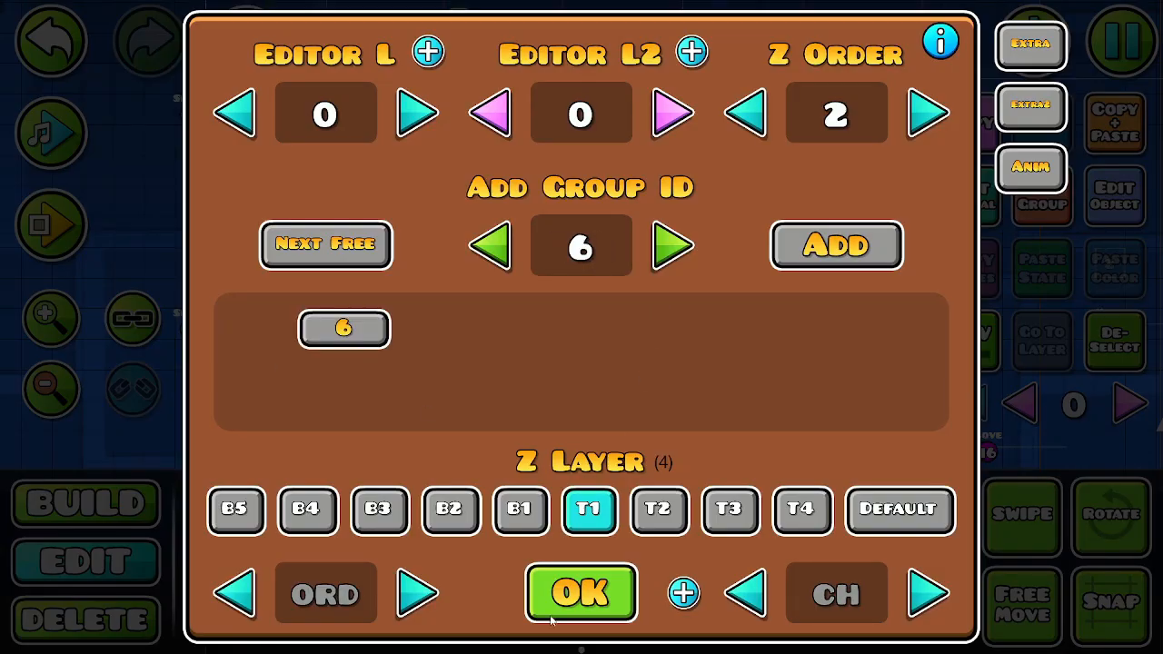
pyautogui.click(552, 620)
# - Enable Spawn Trigger on both Collision triggers and deselect them
pyautogui.click(969, 196)
pyautogui.click(300, 589)
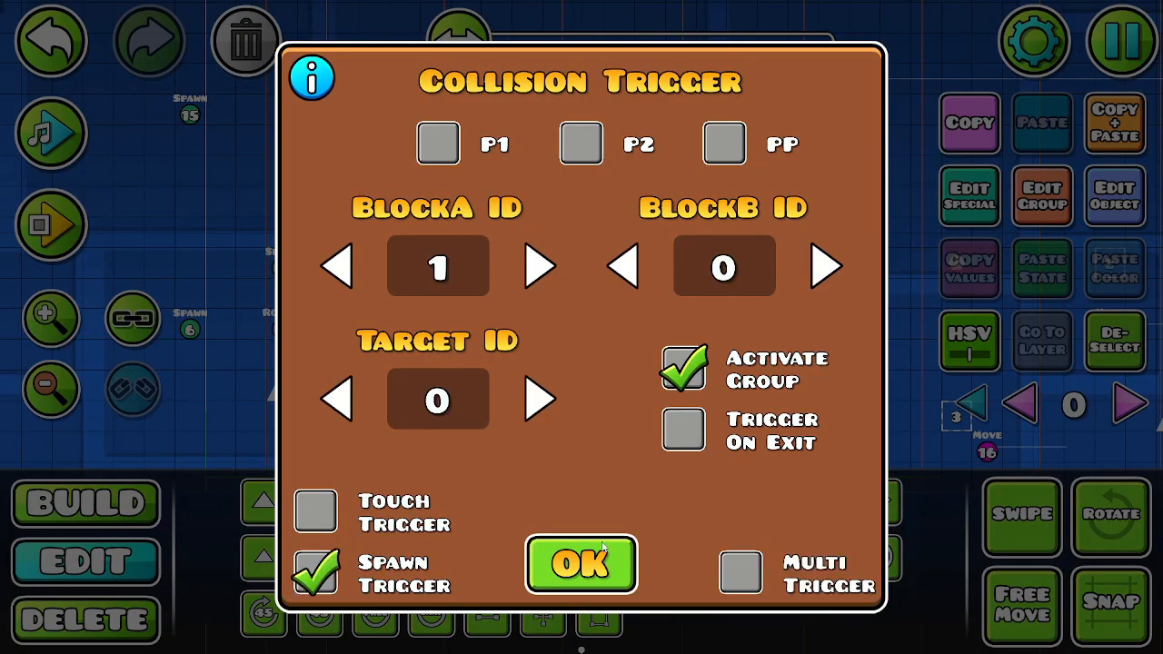
pyautogui.click(582, 563)
pyautogui.click(1110, 337)
# - Shift both Collision triggers one grid cell right to line up beneath the Rotate and Spawn triggers, and deselect them
pyautogui.moveTo(682, 379); pyautogui.dragTo(288, 500)
pyautogui.moveTo(267, 306); pyautogui.dragTo(339, 374)
pyautogui.press('d')
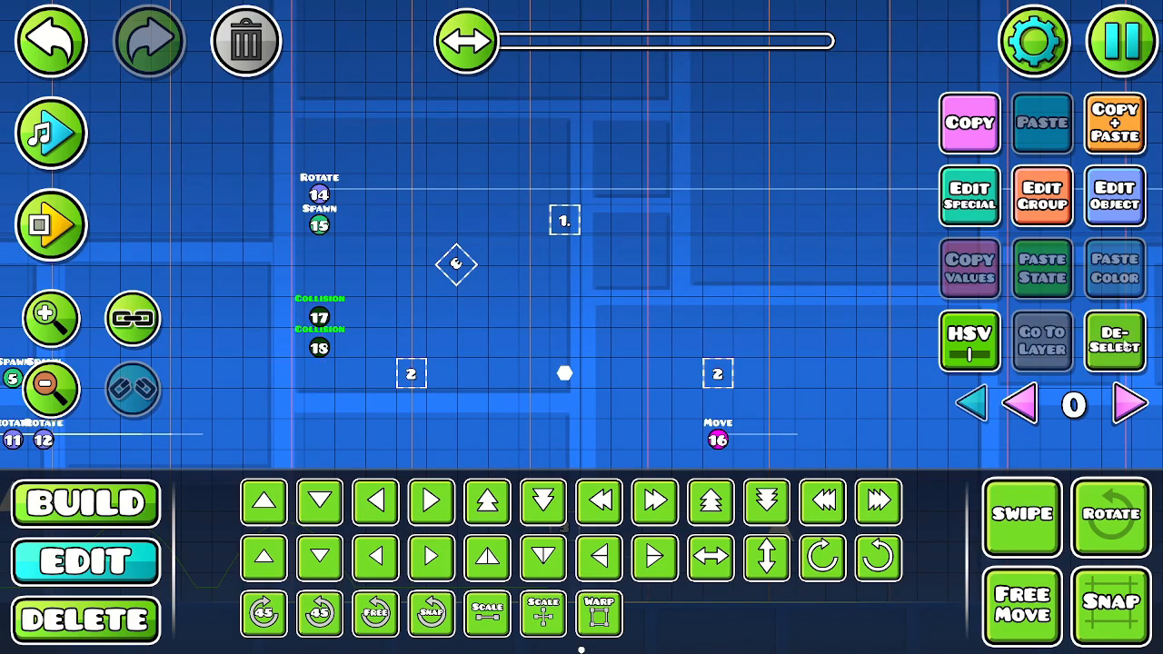
pyautogui.click(1115, 340)
# - Playtest the level to check the rotating collision blocks and the triangle's movement
pyautogui.moveTo(702, 356); pyautogui.dragTo(664, 231)
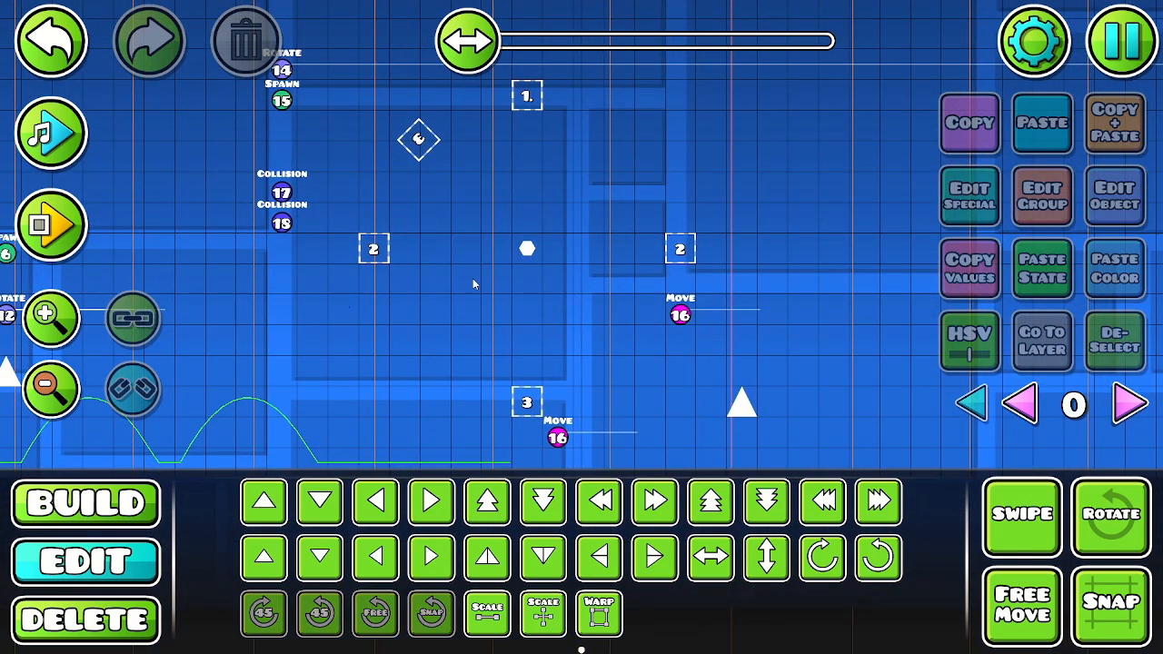
pyautogui.click(50, 224)
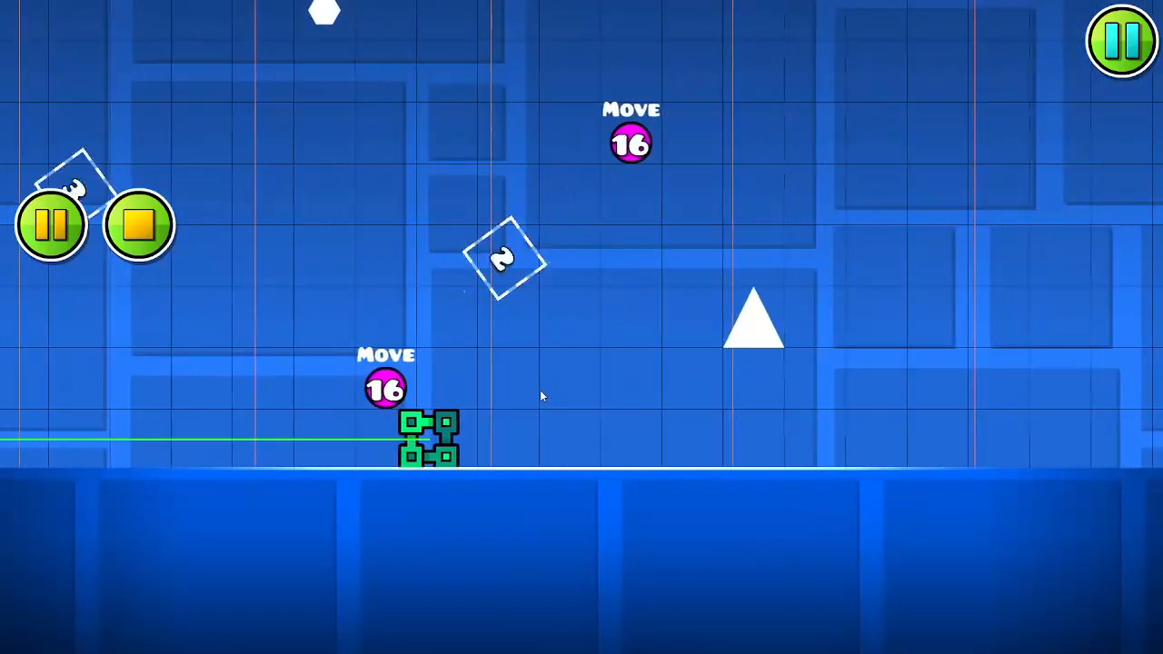
# - Exit the playtest and check the group assignments of both 3 and both 2 collision blocks, then deselect them
pyautogui.press('Escape')
pyautogui.click(500, 186)
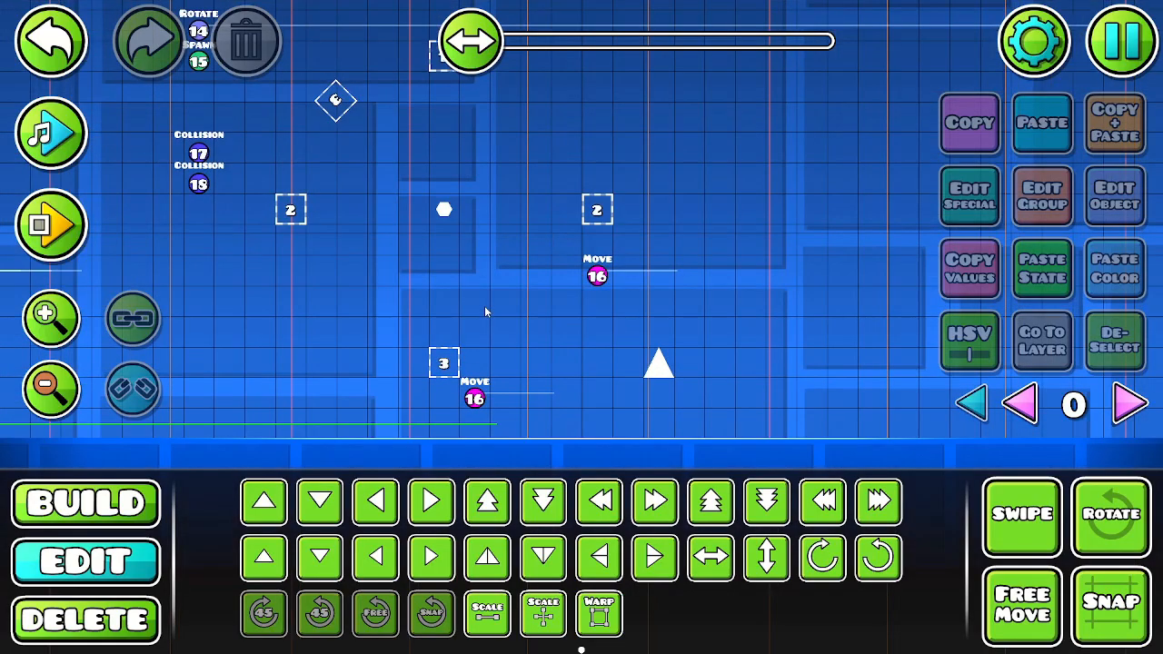
pyautogui.scroll(3, 484, 312)
pyautogui.click(449, 410)
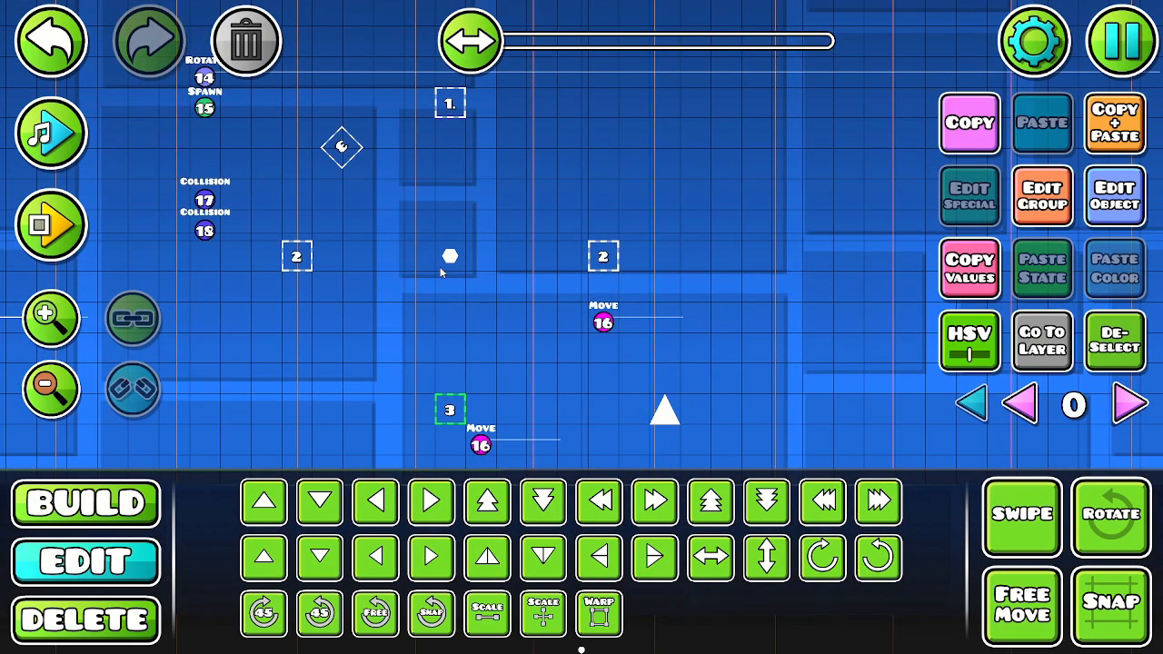
pyautogui.keyDown('shift'); pyautogui.click(341, 147); pyautogui.keyUp('shift')
pyautogui.keyDown('shift'); pyautogui.click(300, 256); pyautogui.keyUp('shift')
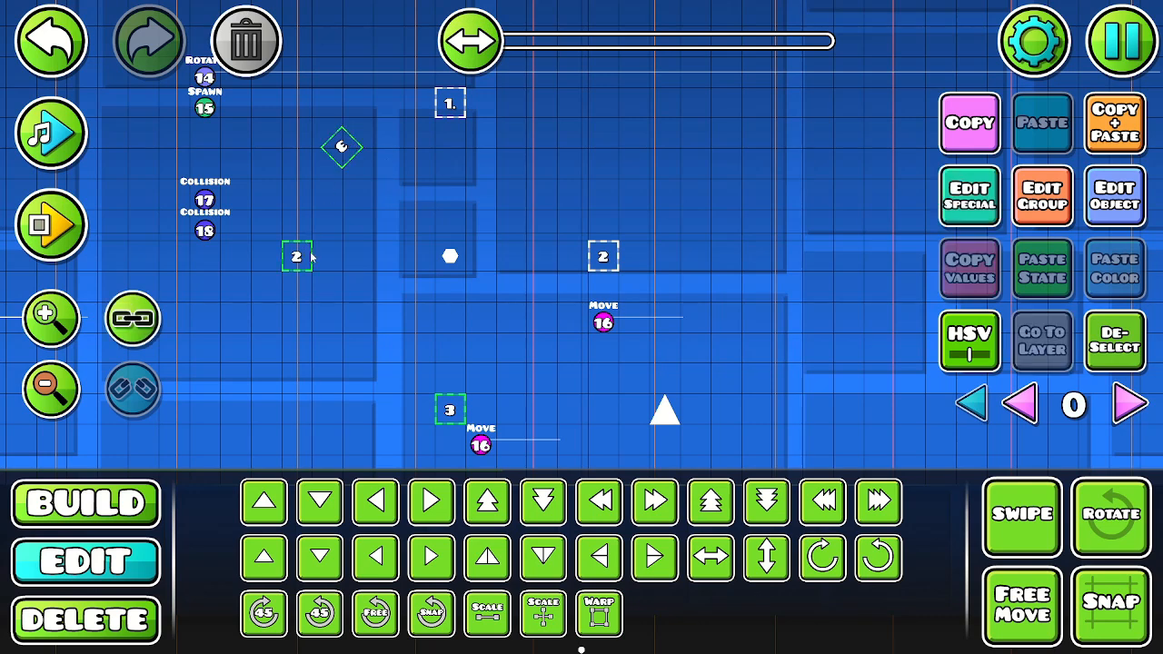
pyautogui.keyDown('shift'); pyautogui.click(602, 263); pyautogui.keyUp('shift')
pyautogui.scroll(4, 287, 311)
pyautogui.hscroll(-3, 287, 311)
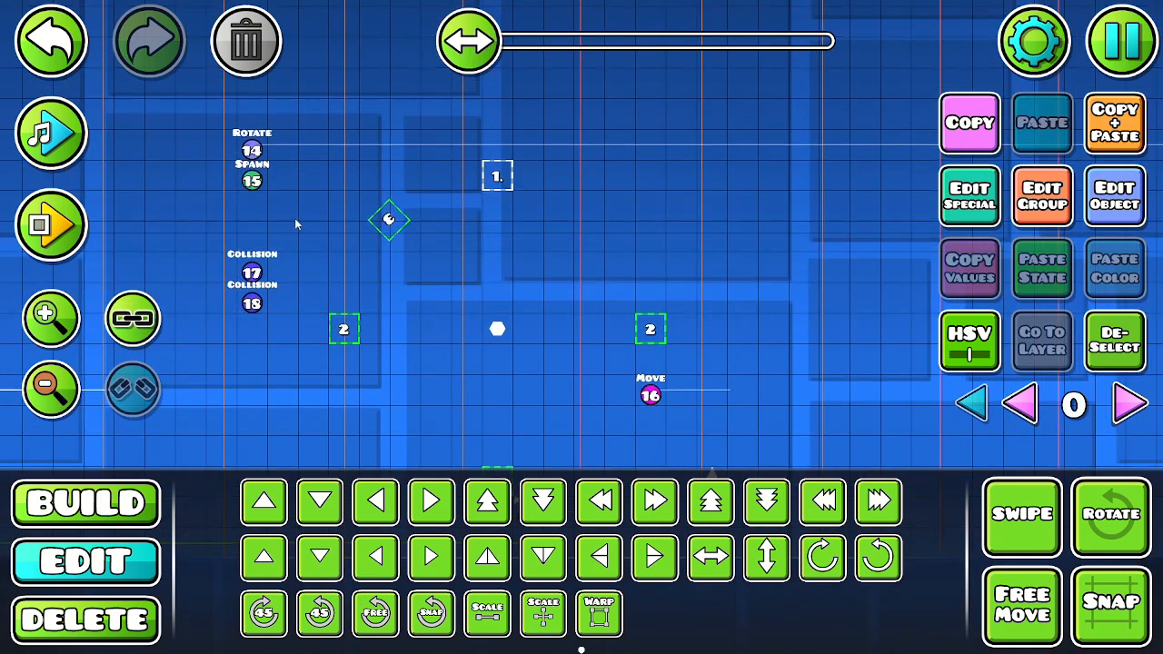
pyautogui.click(1052, 198)
pyautogui.click(343, 327)
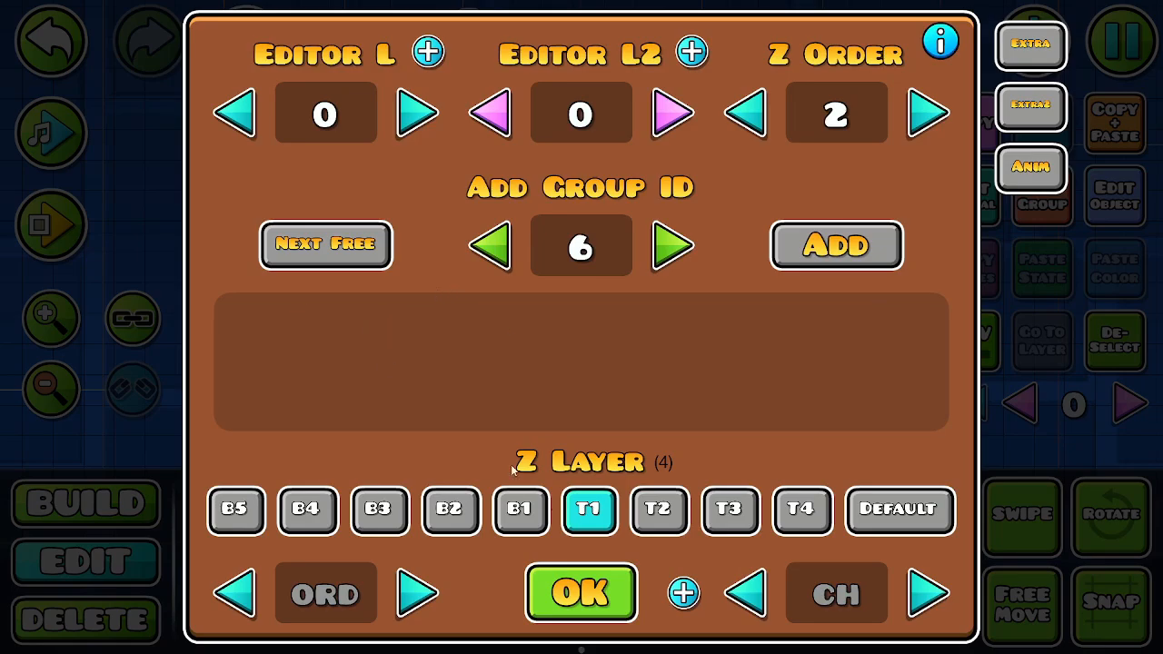
pyautogui.click(582, 591)
pyautogui.click(1116, 345)
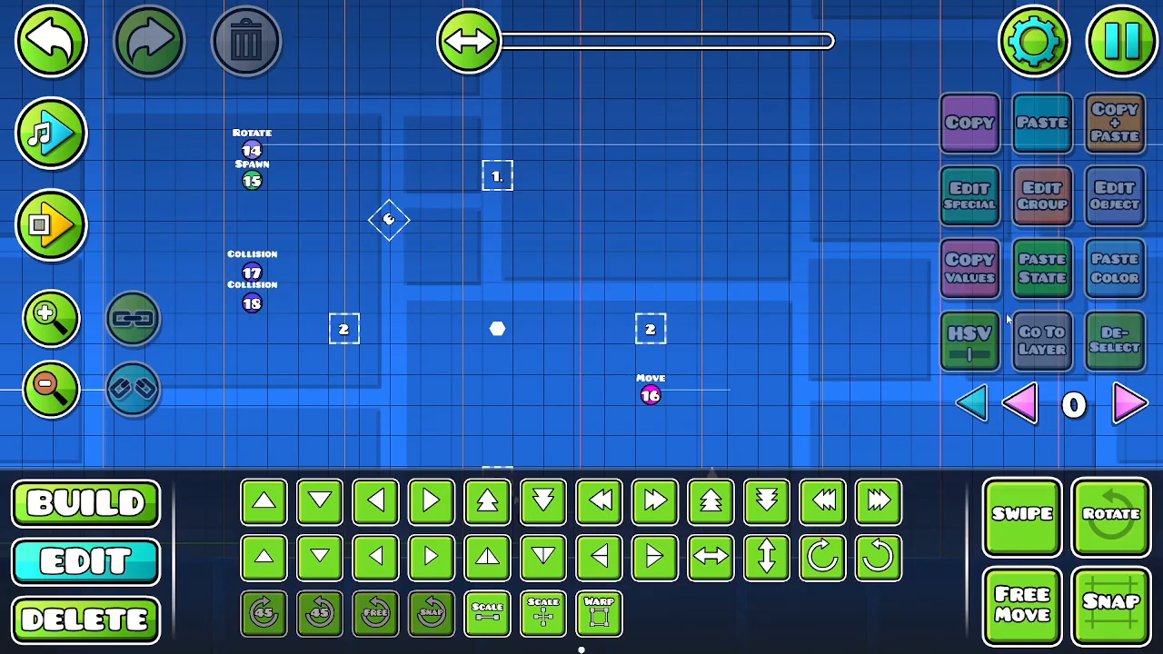
# - Playtest the level to check how the triangle reacts to the rotating collision block
pyautogui.click(1123, 41)
pyautogui.click(637, 182)
pyautogui.click(51, 224)
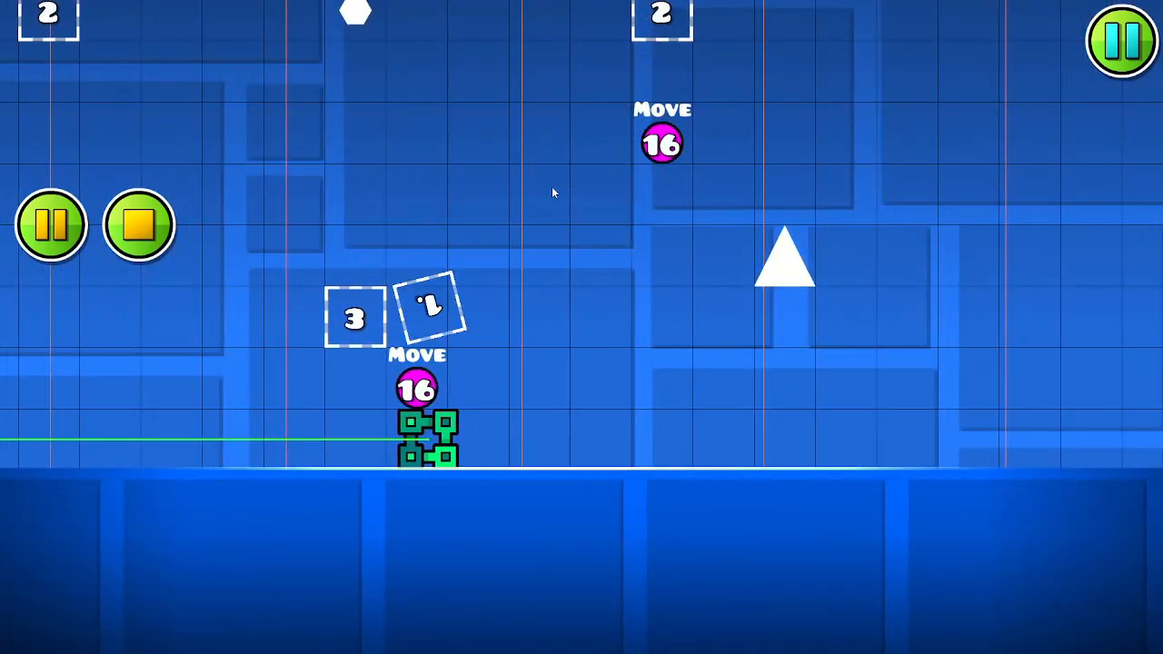
pyautogui.press('Escape')
pyautogui.click(592, 150)
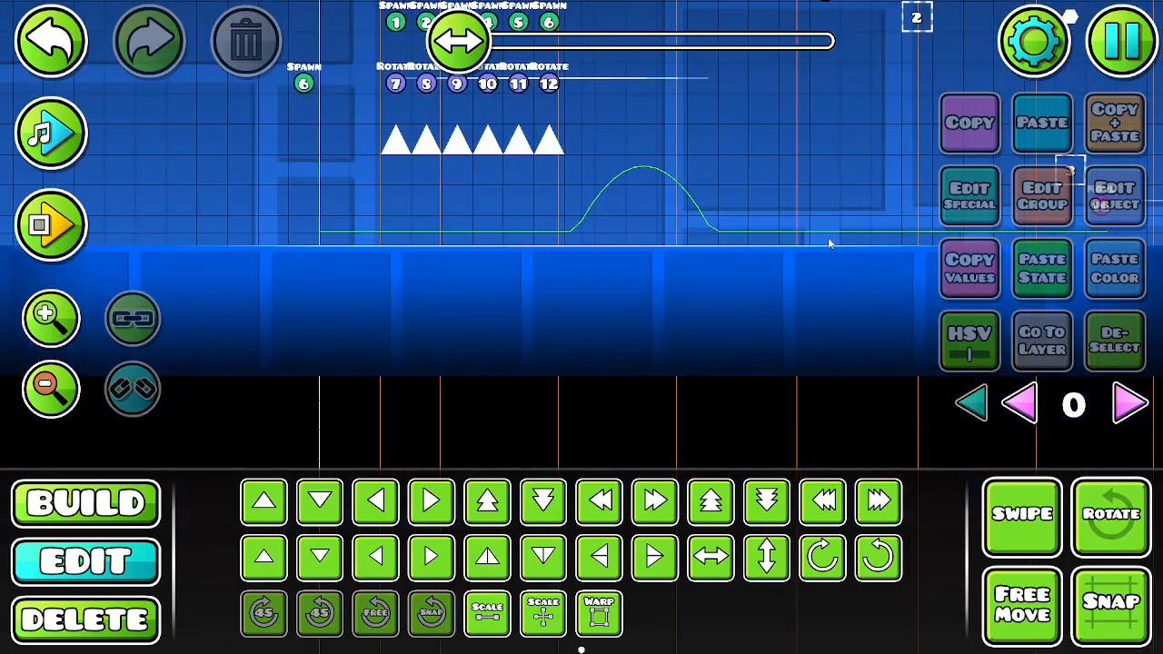
# - Place a Zoom trigger at the start of the level, below the leftmost Spawn trigger
pyautogui.click(118, 505)
pyautogui.click(263, 558)
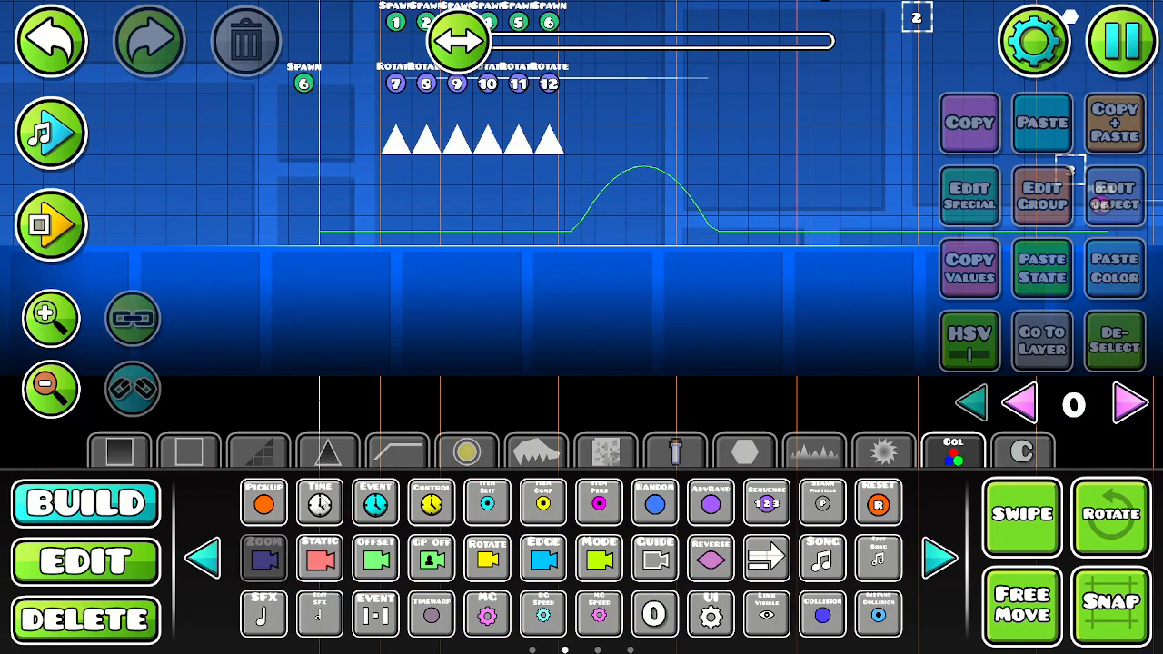
pyautogui.click(530, 240)
pyautogui.moveTo(402, 219); pyautogui.dragTo(577, 357)
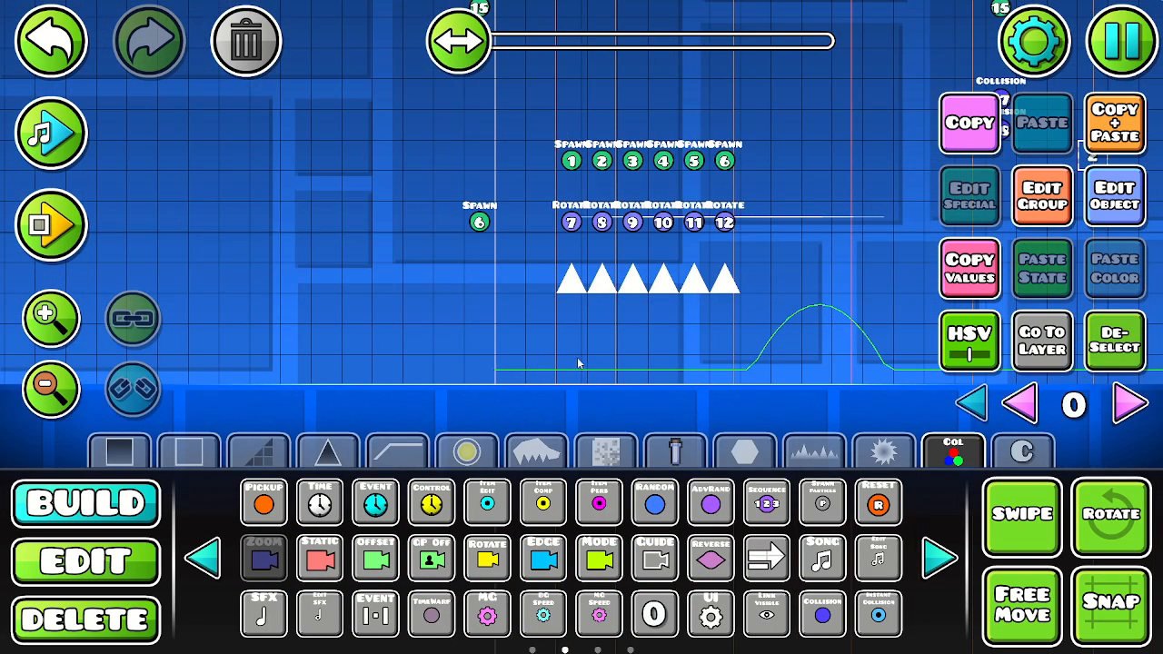
pyautogui.click(479, 314)
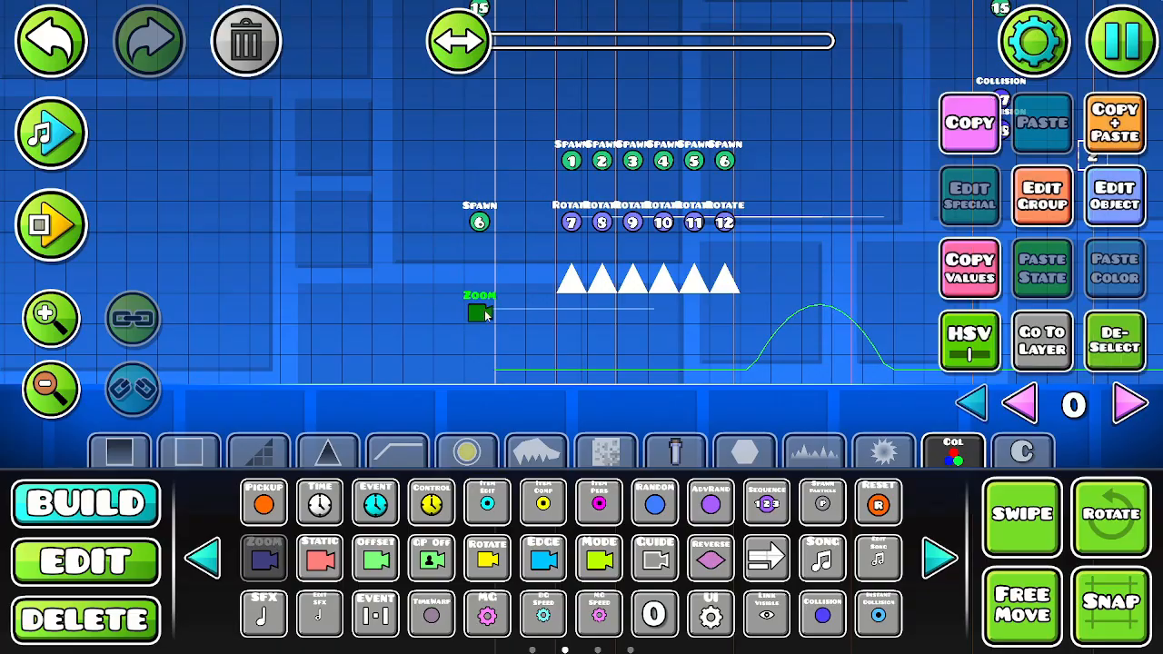
# - Set the Zoom trigger's zoom value to 0.25
pyautogui.click(1135, 191)
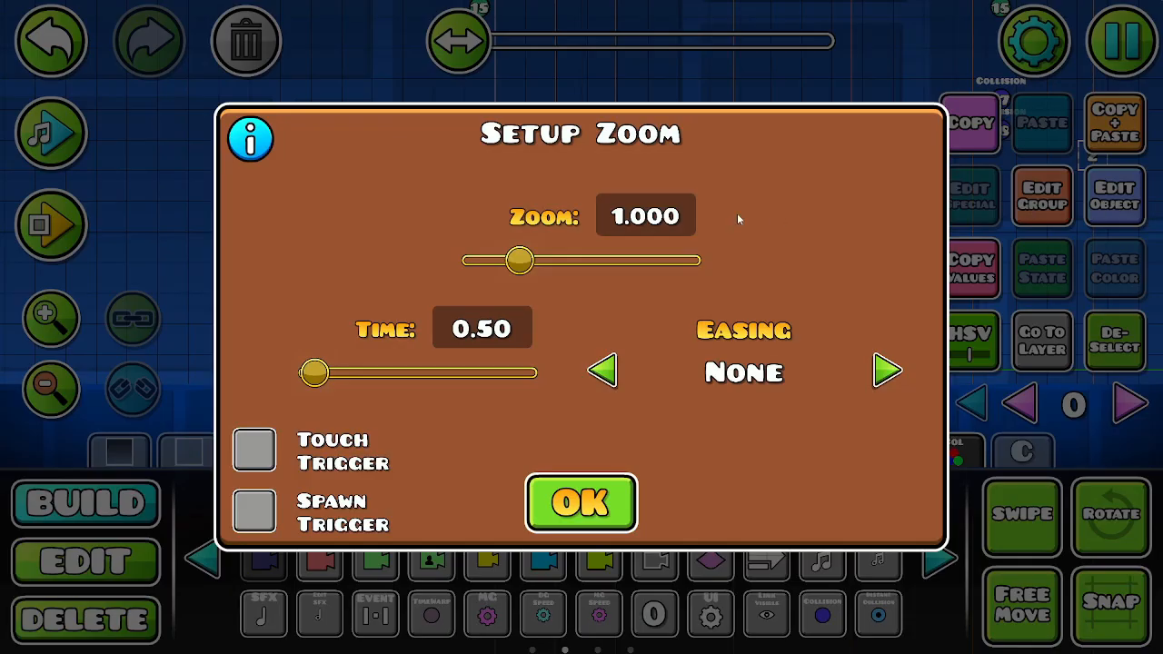
pyautogui.click(686, 218)
pyautogui.press('BackSpace')
pyautogui.press('BackSpace')
pyautogui.press('BackSpace')
pyautogui.press('BackSpace')
pyautogui.press('BackSpace')
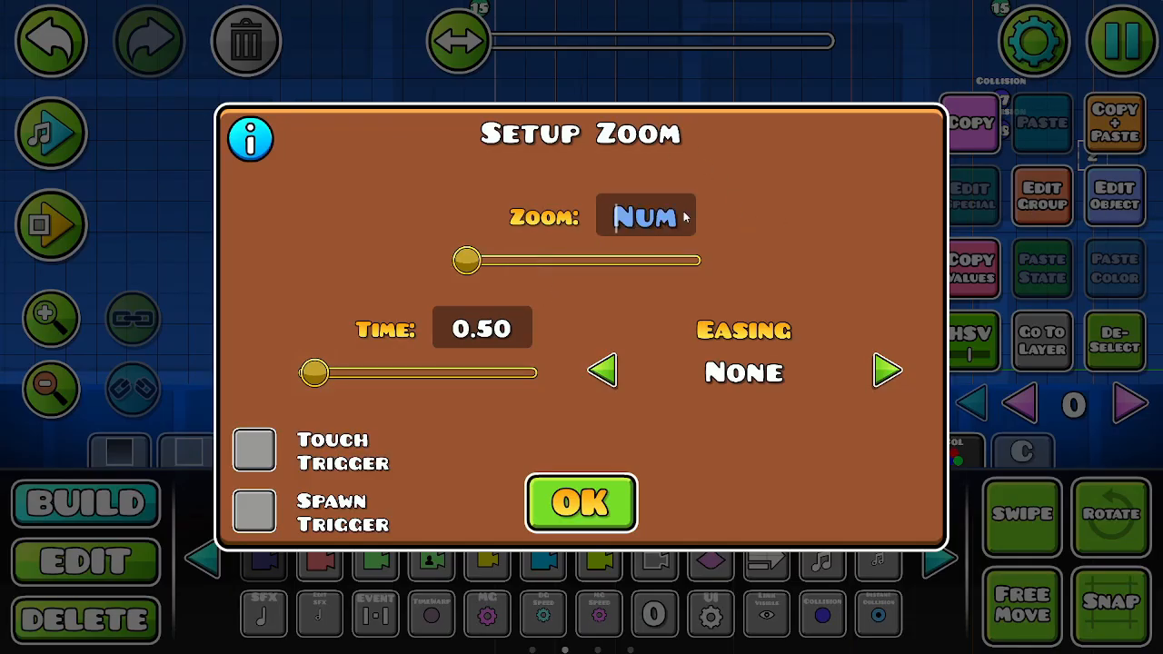
pyautogui.write('0.25')
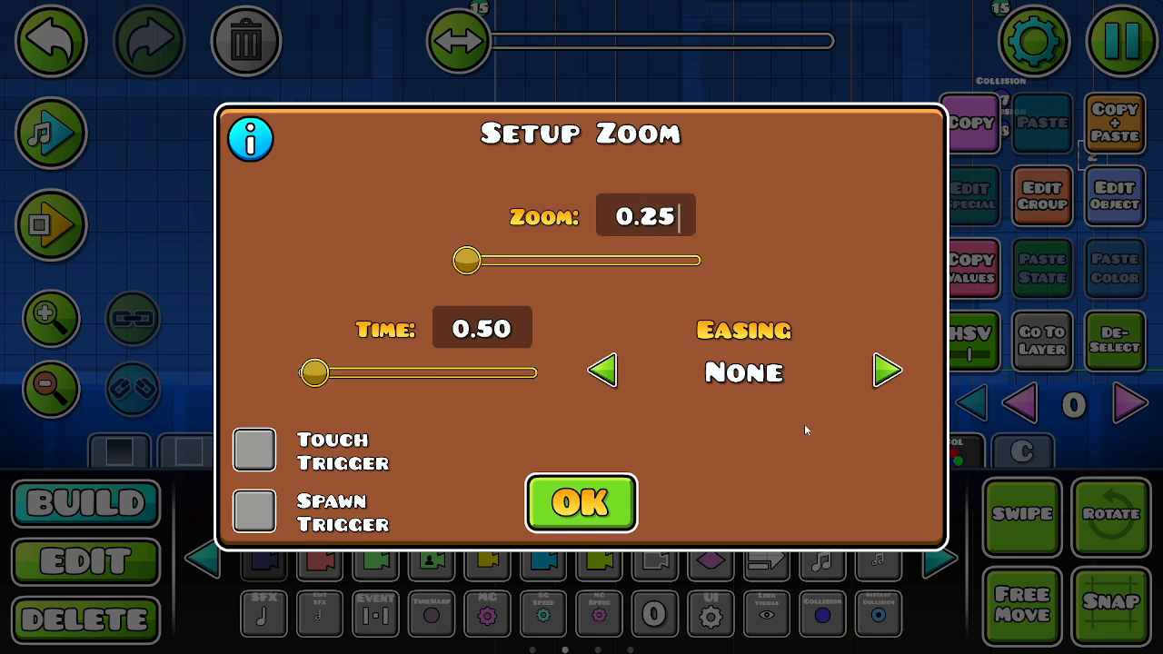
pyautogui.click(582, 503)
# - Playtest the level with the zoomed-out camera to watch the rotating block meet the other collision blocks
pyautogui.click(1122, 41)
pyautogui.click(727, 173)
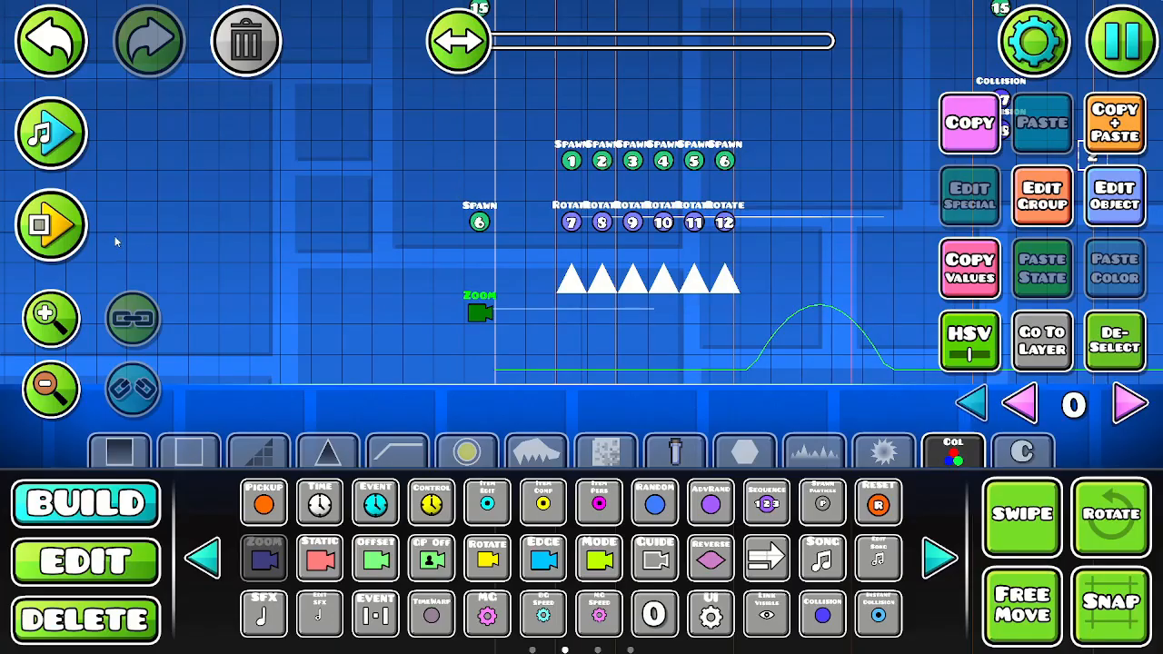
pyautogui.click(53, 225)
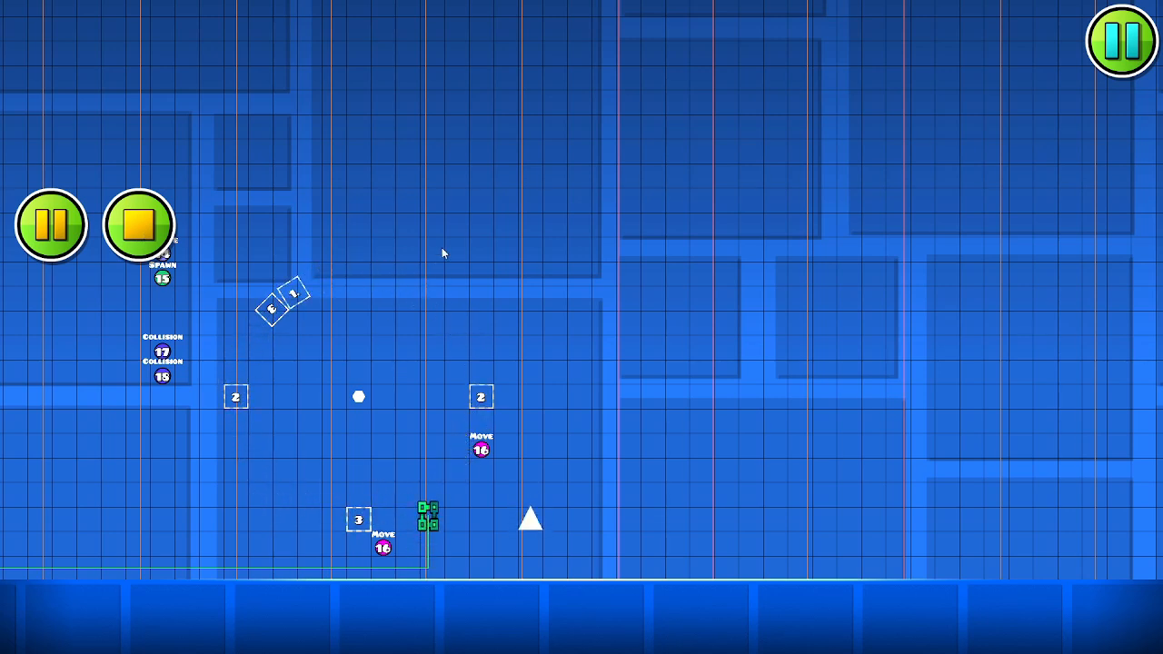
pyautogui.click(127, 223)
# - Delete the Spawn trigger labelled 15 directly beneath the Rotate trigger
pyautogui.moveTo(377, 337); pyautogui.dragTo(660, 282)
pyautogui.moveTo(310, 348); pyautogui.dragTo(332, 195)
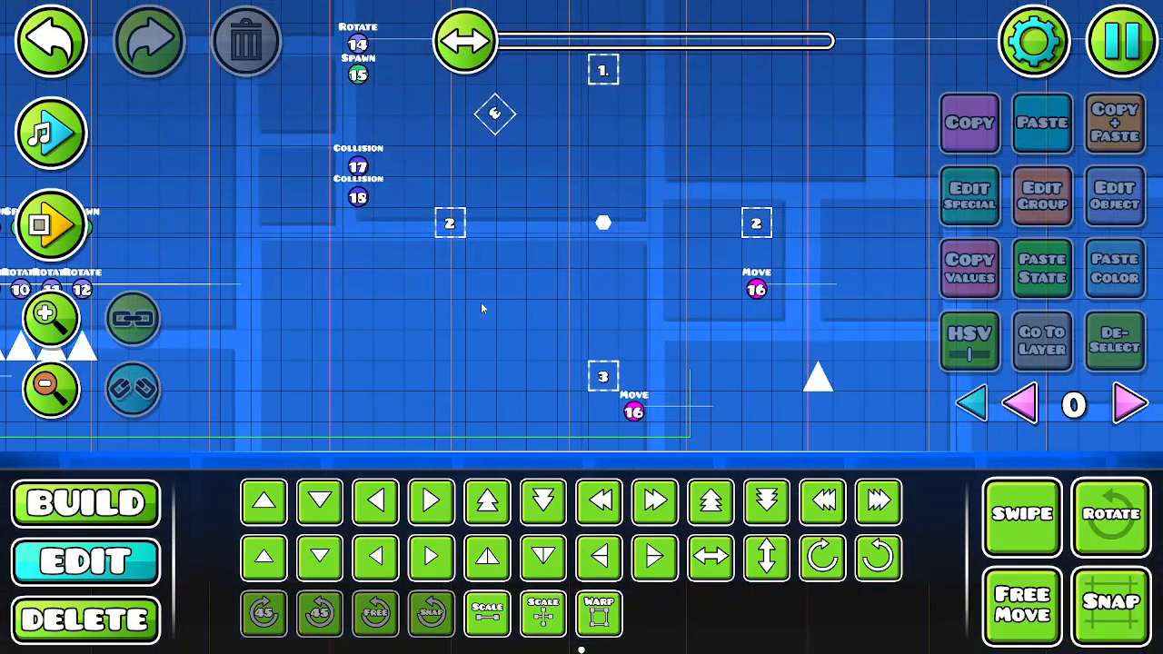
pyautogui.moveTo(652, 175); pyautogui.dragTo(711, 349)
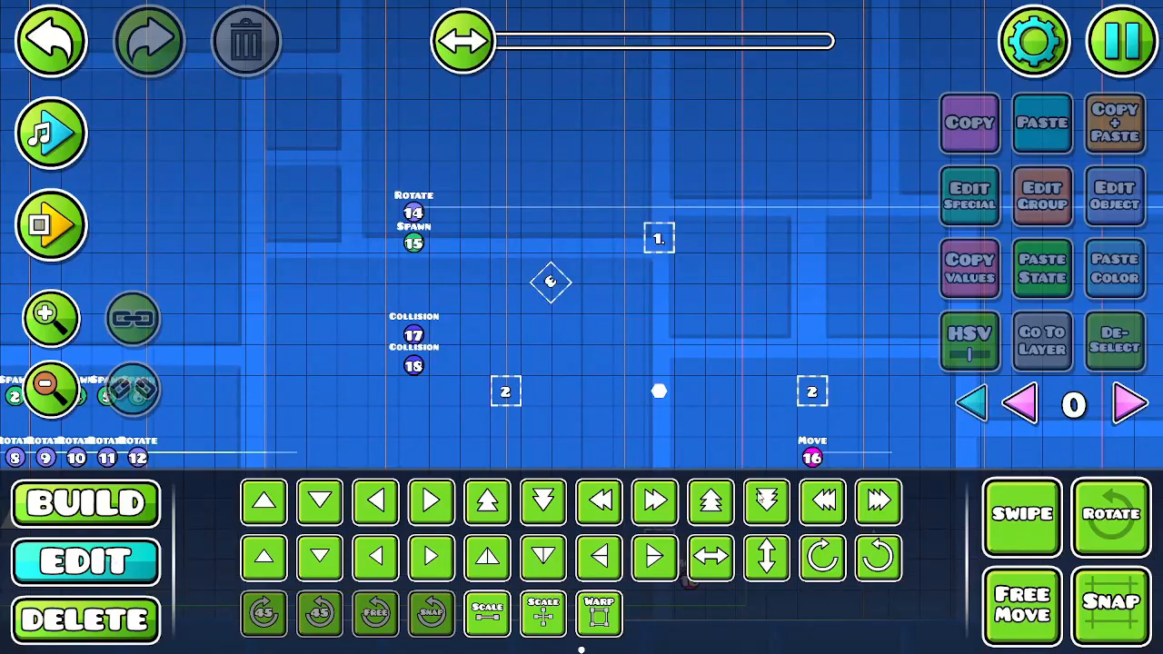
pyautogui.moveTo(457, 412); pyautogui.dragTo(477, 456)
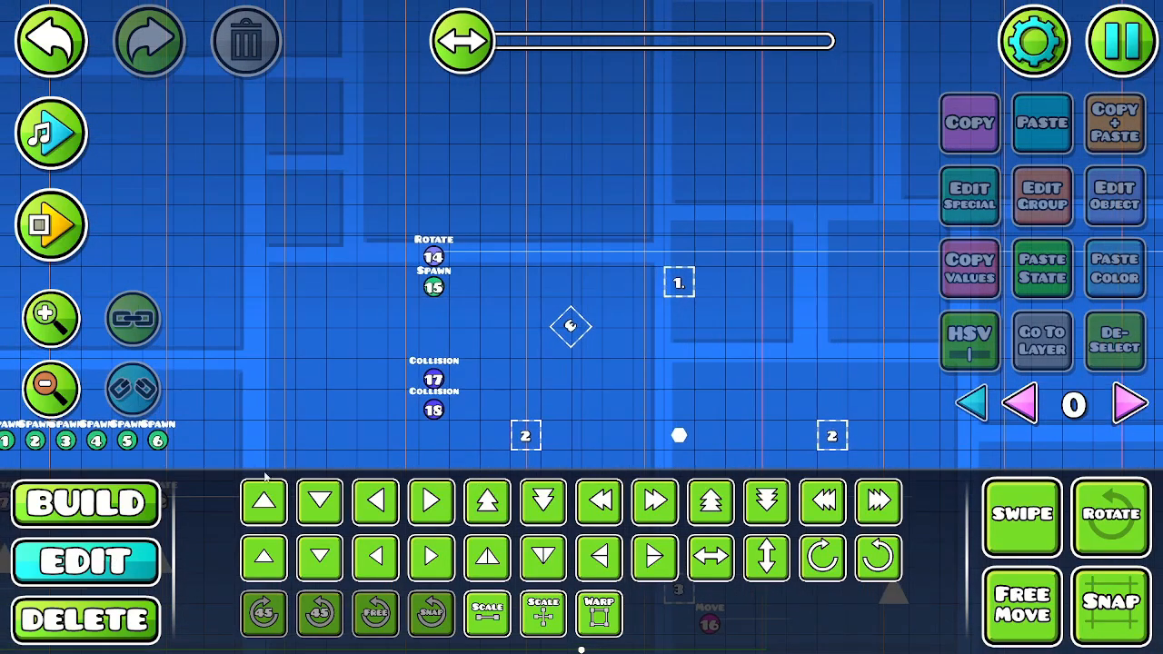
pyautogui.click(62, 316)
pyautogui.moveTo(479, 336); pyautogui.dragTo(634, 418)
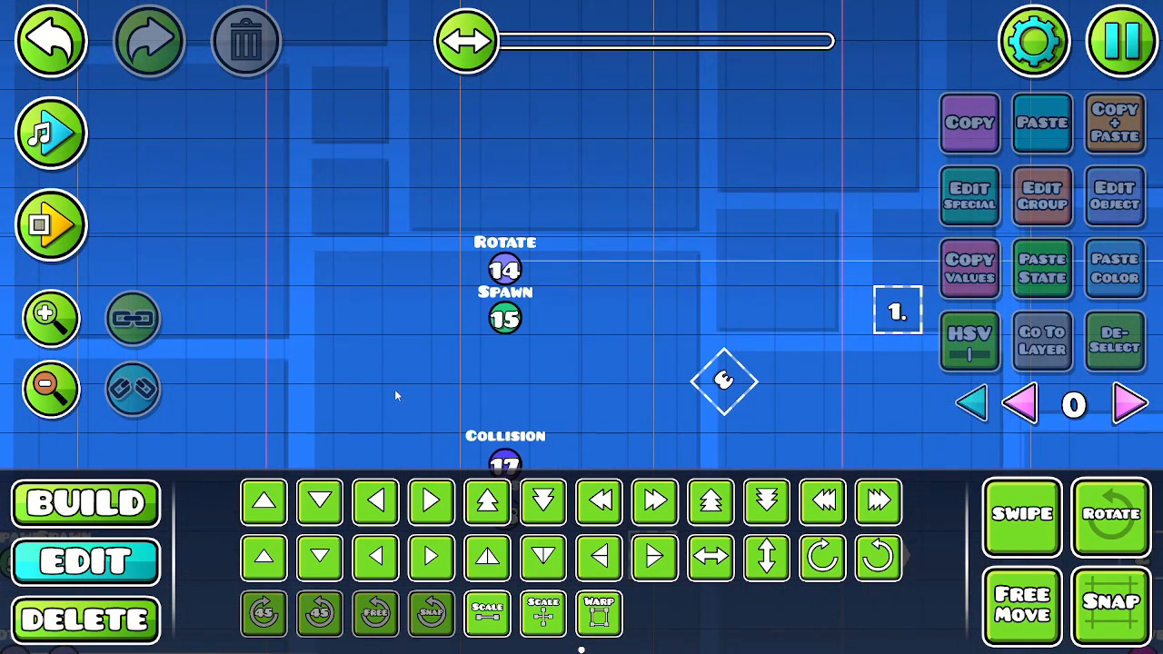
pyautogui.moveTo(395, 393); pyautogui.dragTo(303, 305)
pyautogui.click(444, 227)
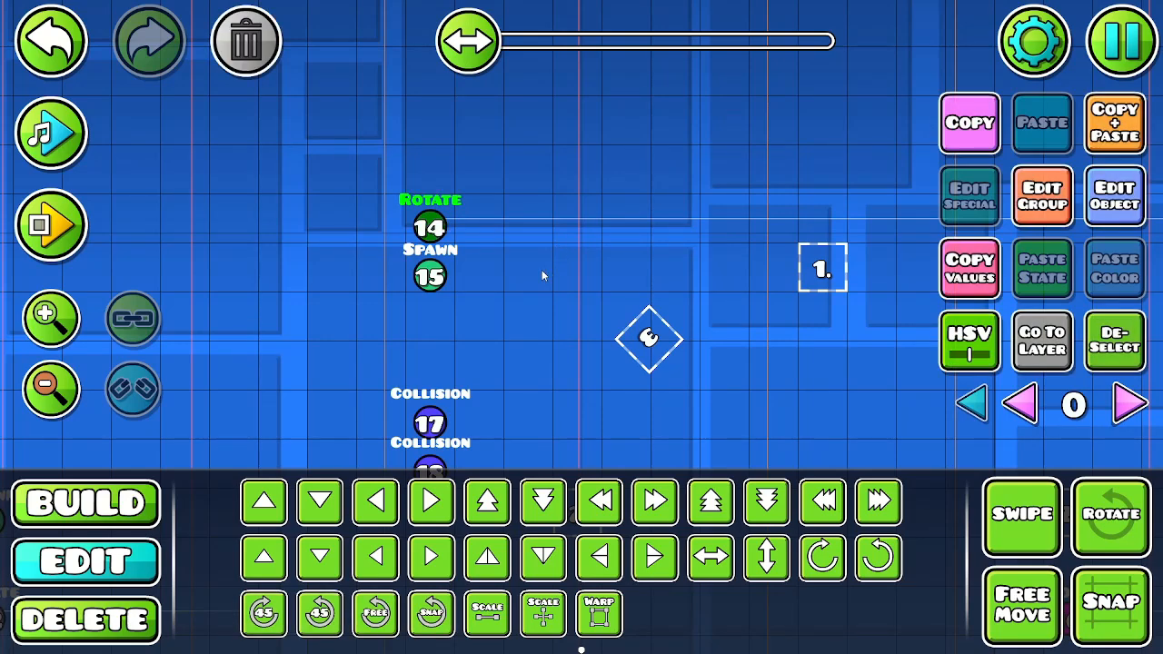
pyautogui.click(1118, 357)
pyautogui.click(435, 277)
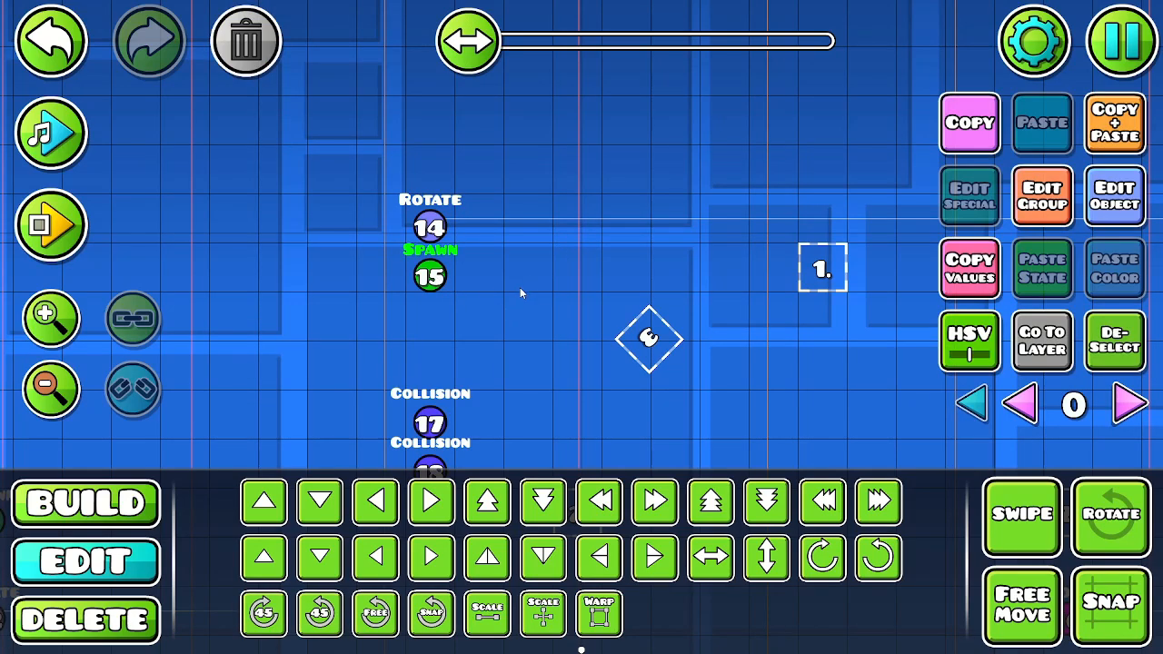
pyautogui.press('Delete')
# - Duplicate the 2 collision block above the upper Move trigger and move the copy up directly beside the 1 block
pyautogui.moveTo(751, 346); pyautogui.dragTo(505, 234)
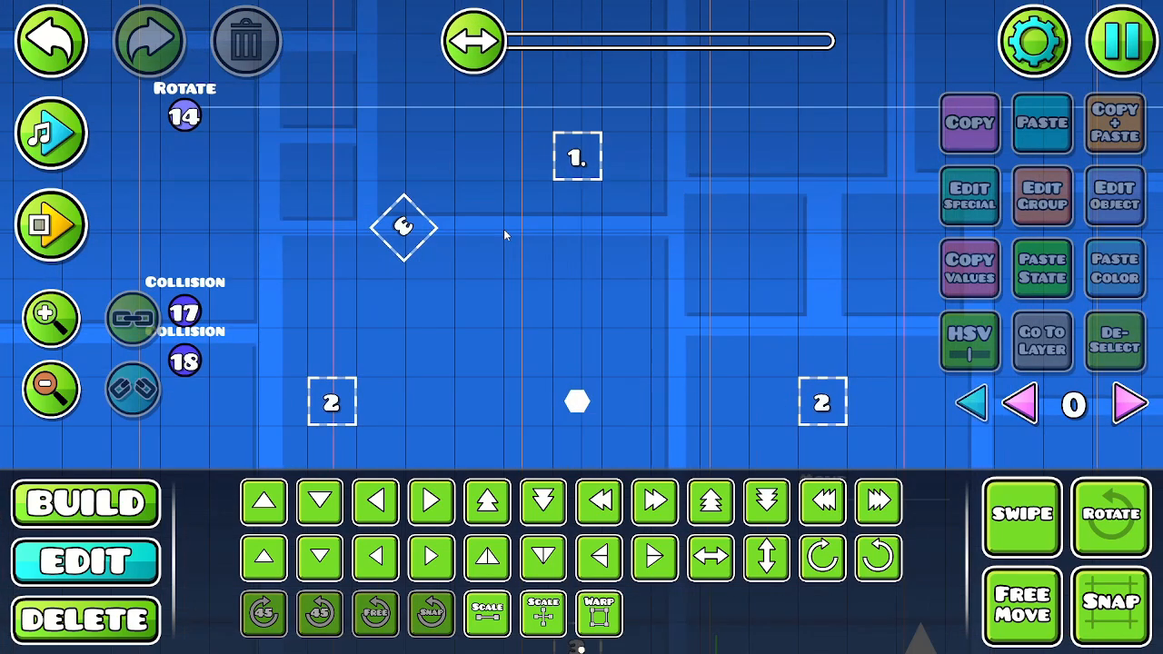
pyautogui.moveTo(659, 325); pyautogui.dragTo(517, 216)
pyautogui.click(680, 300)
pyautogui.click(1108, 144)
pyautogui.press('w')
pyautogui.press('a')
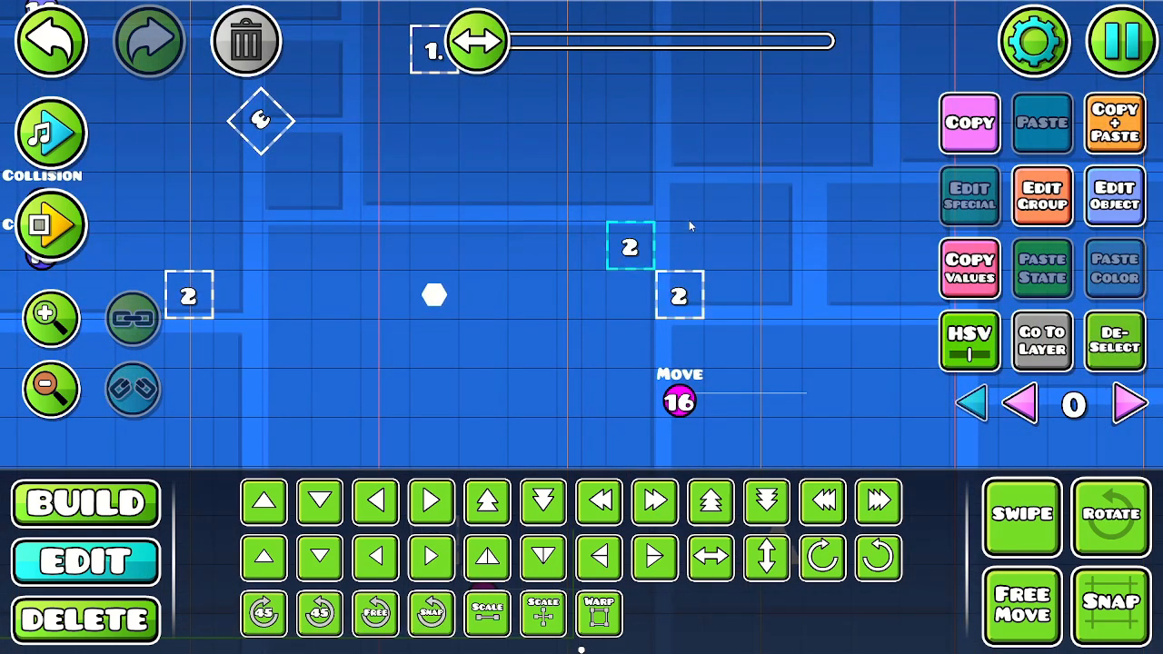
pyautogui.press('w')
pyautogui.press('a')
pyautogui.press('w')
pyautogui.press('a')
pyautogui.moveTo(694, 240); pyautogui.dragTo(739, 423)
pyautogui.press('w')
pyautogui.press('a')
pyautogui.press('w')
pyautogui.moveTo(621, 257); pyautogui.dragTo(729, 454)
# - Nudge the copied collision block slightly left so it touches the 1 block, and deselect it
pyautogui.click(64, 327)
pyautogui.click(65, 328)
pyautogui.click(65, 328)
pyautogui.click(64, 328)
pyautogui.click(65, 328)
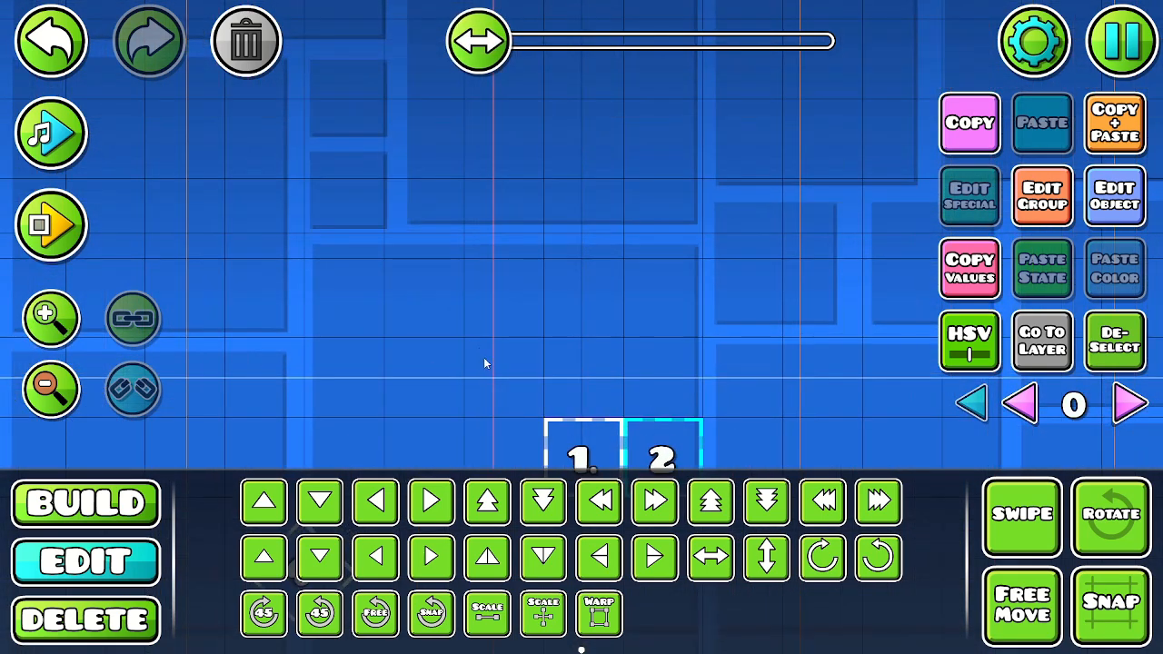
pyautogui.moveTo(485, 361); pyautogui.dragTo(366, 179)
pyautogui.click(39, 306)
pyautogui.click(39, 306)
pyautogui.click(39, 306)
pyautogui.click(39, 306)
pyautogui.click(39, 306)
pyautogui.click(39, 306)
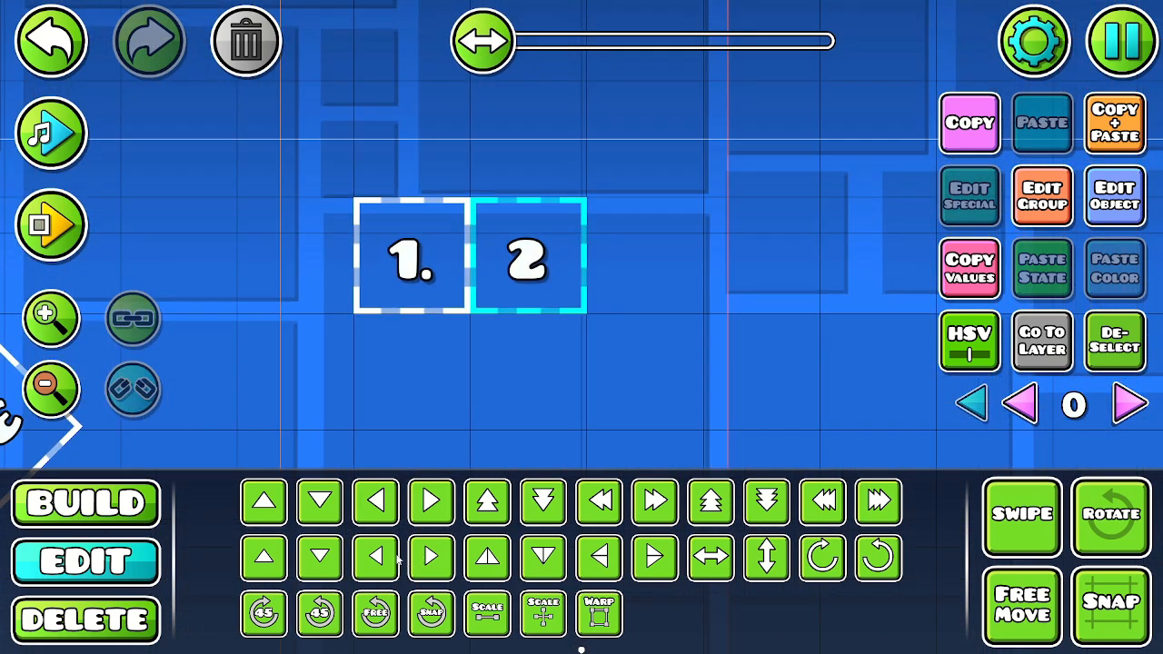
pyautogui.click(380, 563)
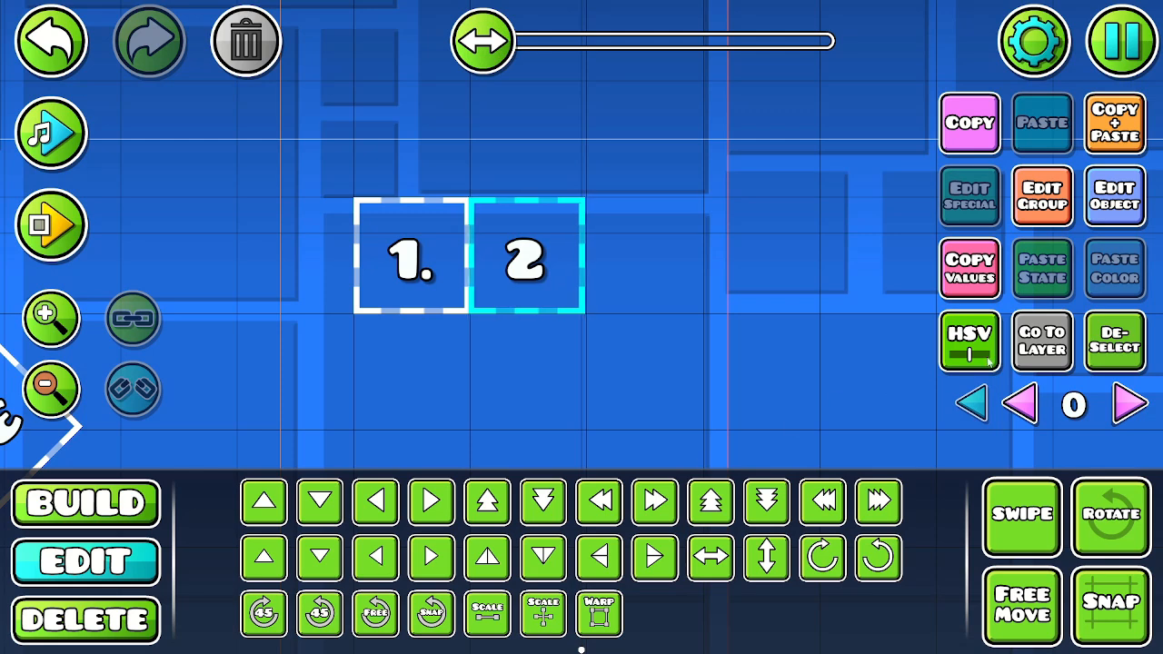
pyautogui.click(1139, 359)
# - Set the Block ID of the collision block beside the 1 block to 4
pyautogui.moveTo(414, 363); pyautogui.dragTo(531, 368)
pyautogui.click(51, 388)
pyautogui.click(51, 388)
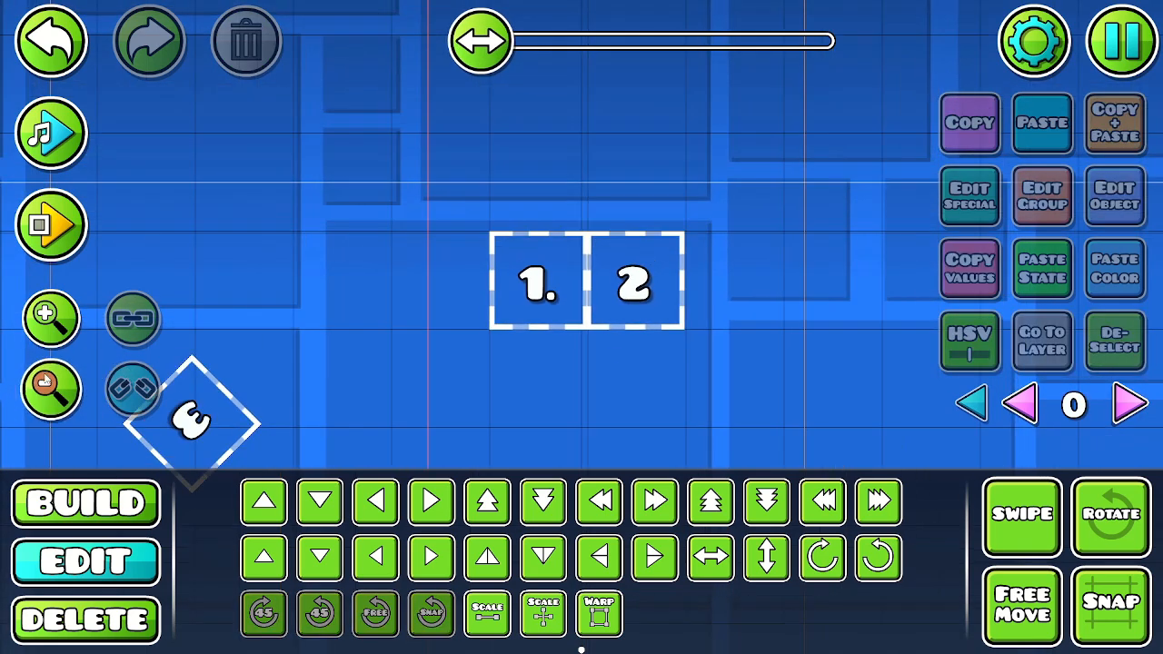
pyautogui.click(51, 387)
pyautogui.click(51, 388)
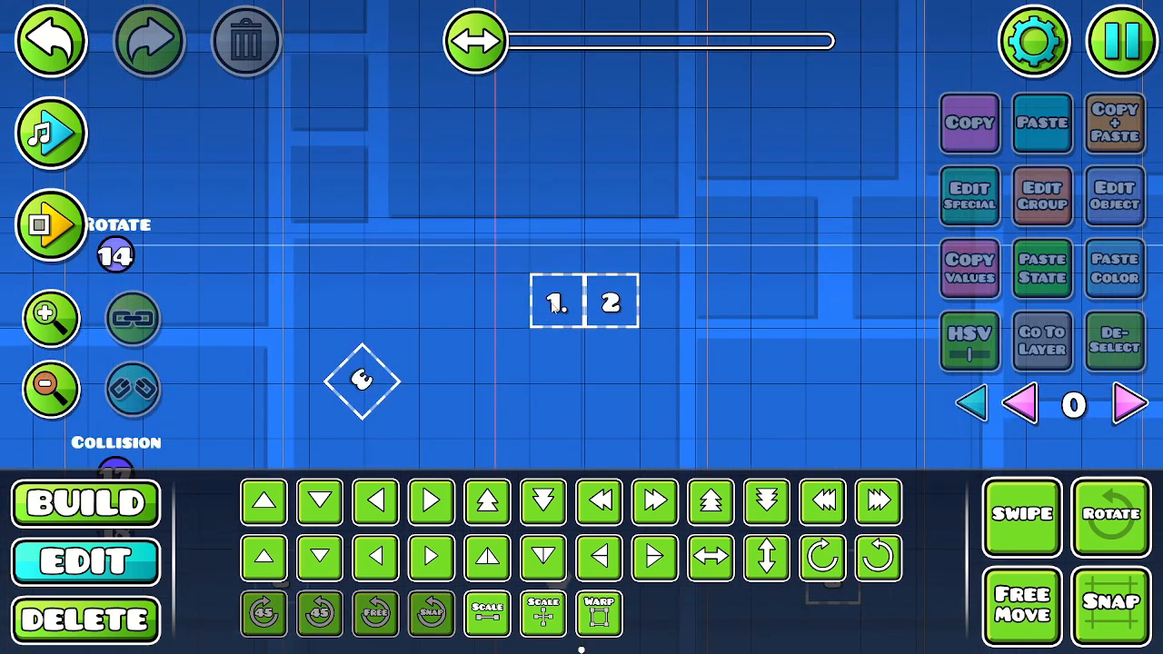
pyautogui.scroll(-2, 556, 306)
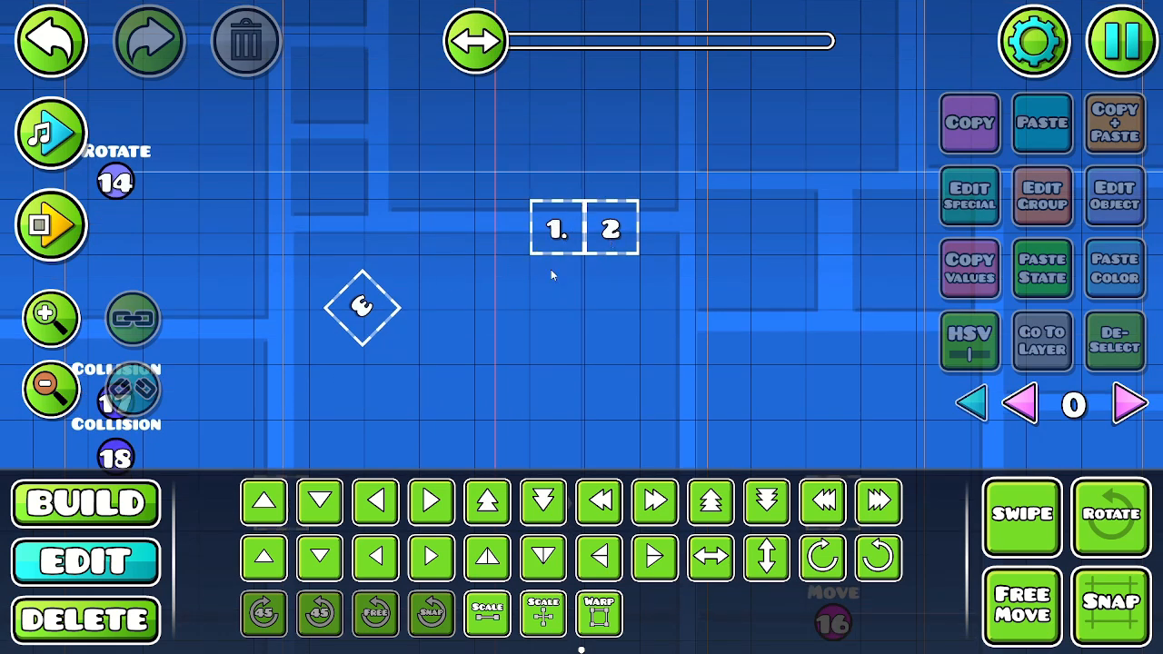
pyautogui.moveTo(551, 269); pyautogui.dragTo(560, 318)
pyautogui.click(56, 336)
pyautogui.moveTo(365, 332); pyautogui.dragTo(253, 193)
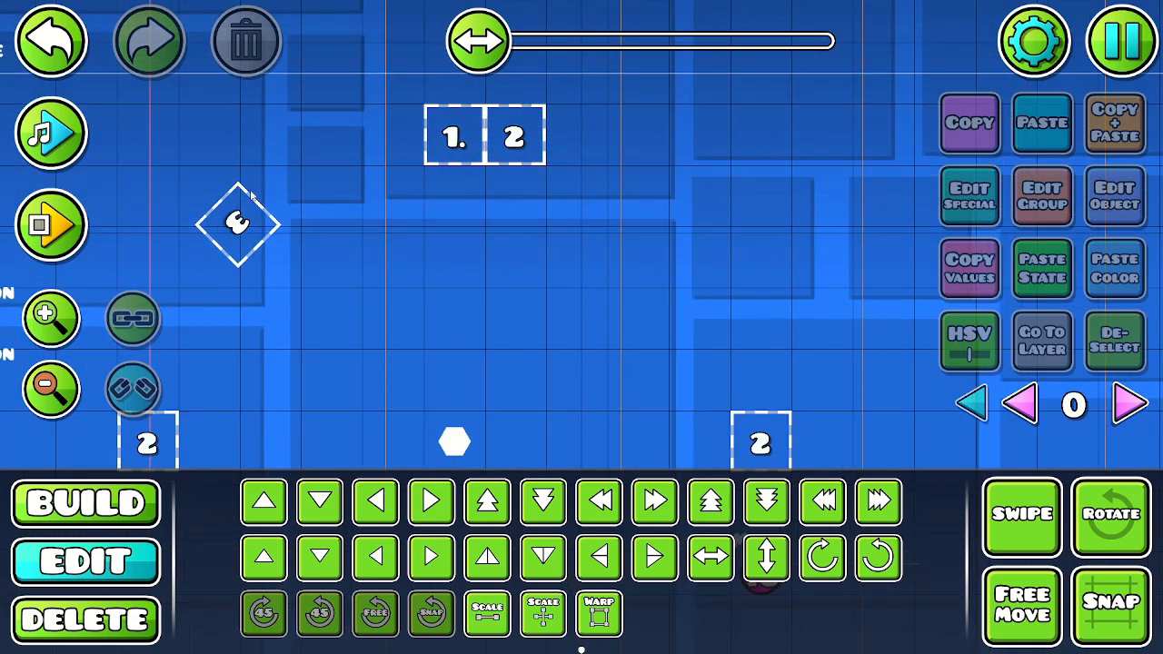
pyautogui.click(514, 136)
pyautogui.click(1115, 195)
pyautogui.click(683, 307)
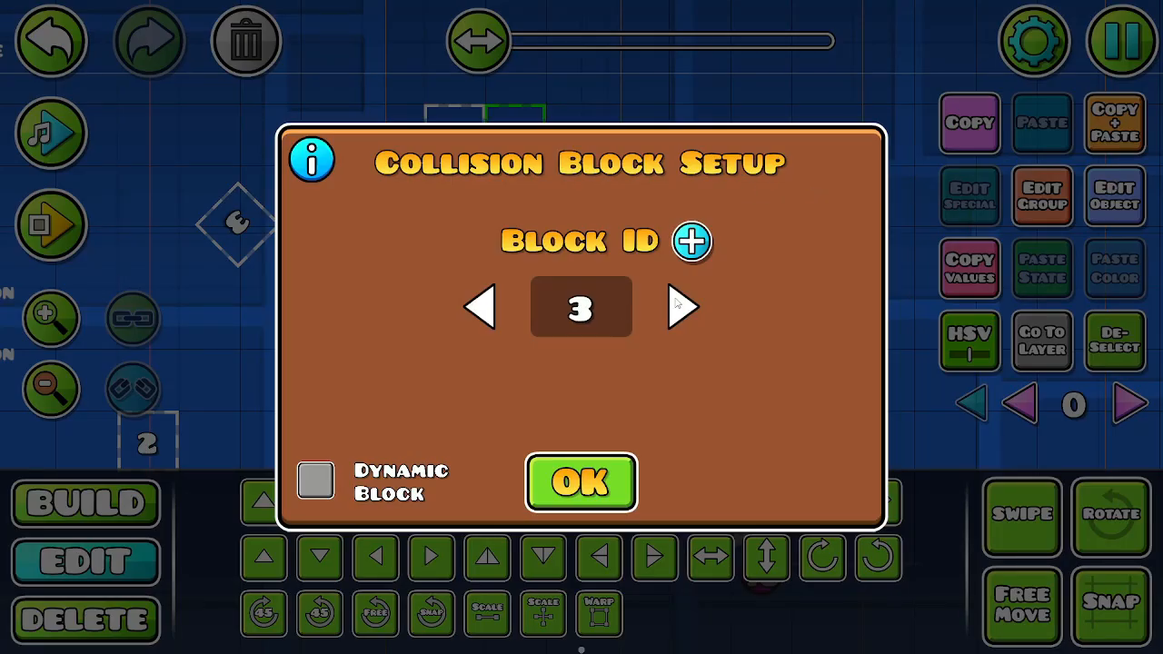
pyautogui.click(683, 307)
pyautogui.click(599, 479)
# - Duplicate the Collision trigger labelled 18 and place the copy directly beneath it
pyautogui.moveTo(536, 320); pyautogui.dragTo(829, 427)
pyautogui.scroll(-5, 183, 395)
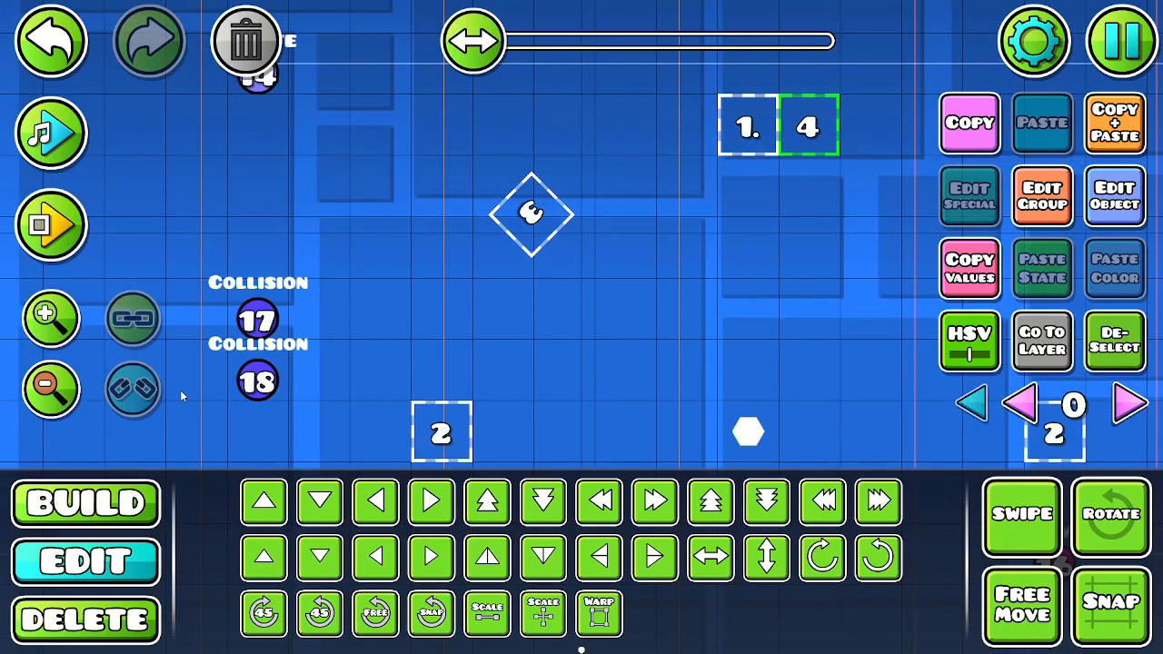
pyautogui.click(258, 382)
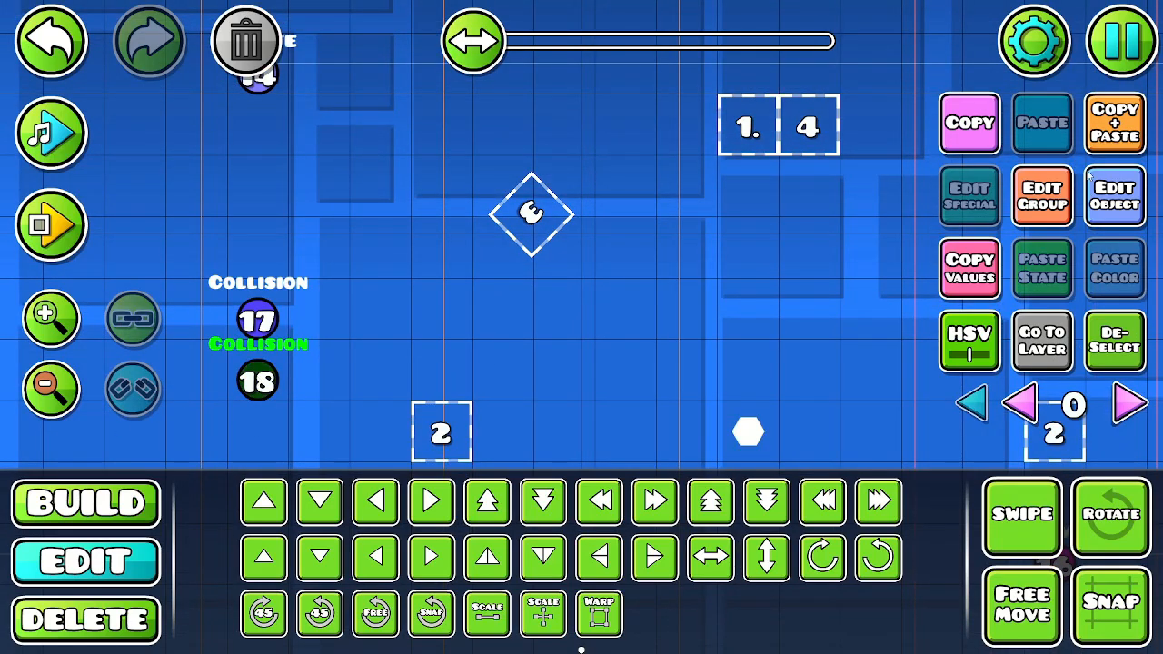
pyautogui.hotkey('ctrl', 'd')
pyautogui.press('s')
# - Set the copied Collision trigger's BlockB ID to 4 and Target ID to 19, and deselect it
pyautogui.click(1110, 195)
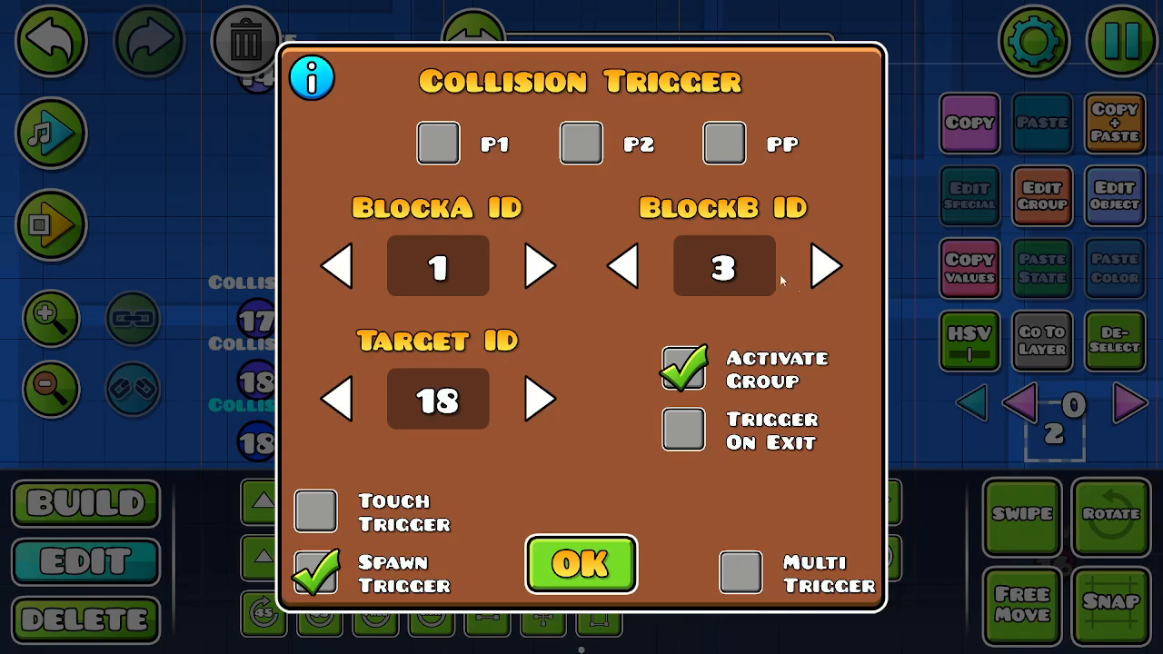
pyautogui.click(825, 266)
pyautogui.click(542, 400)
pyautogui.click(586, 559)
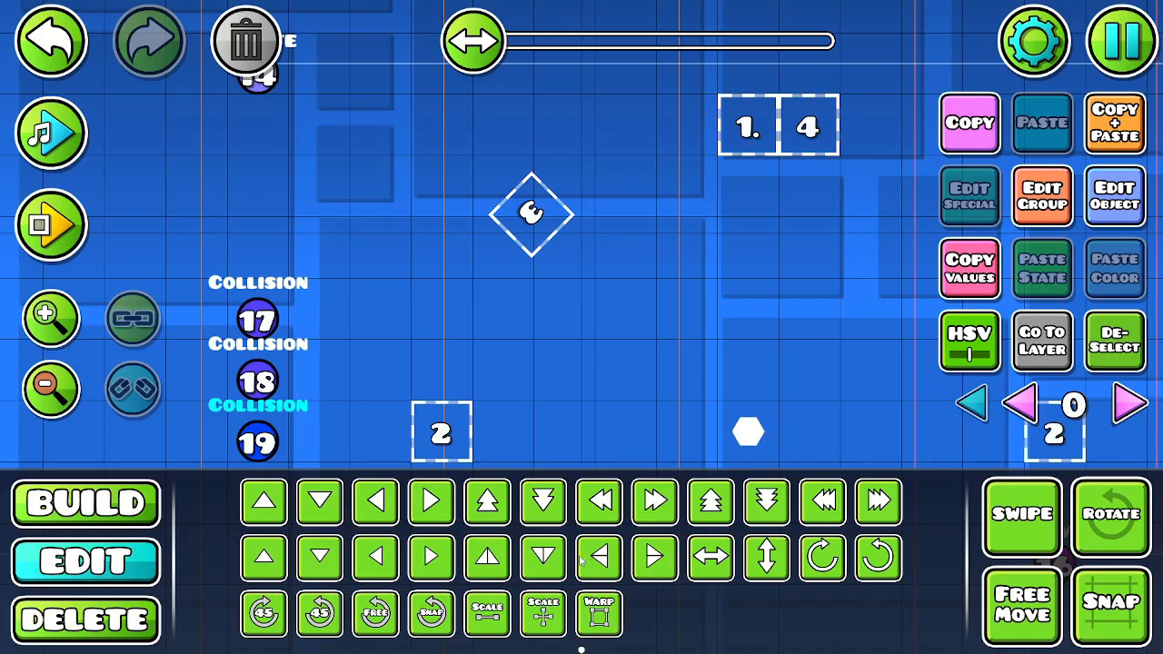
pyautogui.click(1104, 359)
# - Assign Group ID 19 to the Rotate trigger targeting group 14 and deselect it
pyautogui.moveTo(428, 173); pyautogui.dragTo(547, 362)
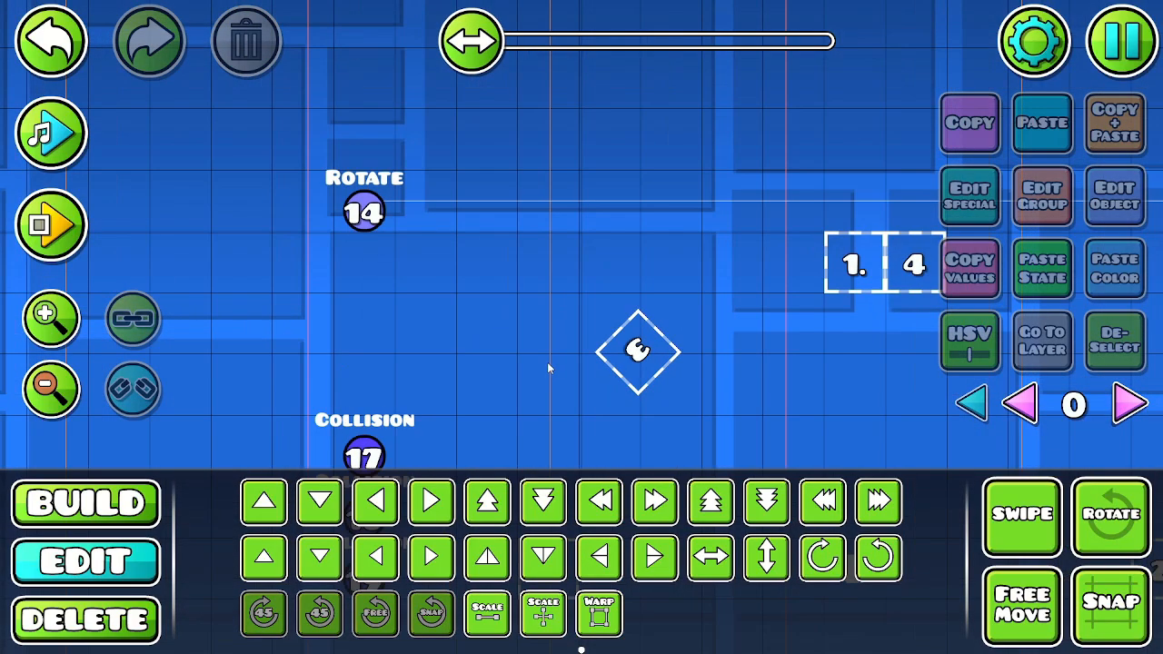
pyautogui.click(365, 212)
pyautogui.click(1104, 195)
pyautogui.click(594, 573)
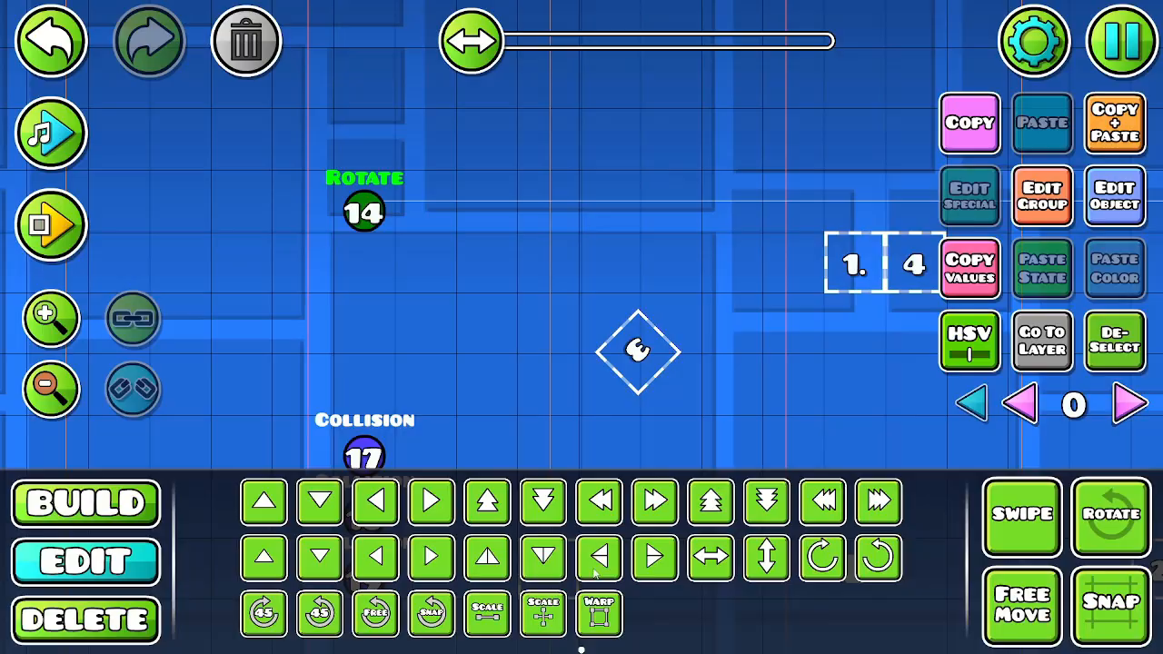
pyautogui.click(1068, 212)
pyautogui.click(363, 327)
pyautogui.click(617, 242)
pyautogui.write('6')
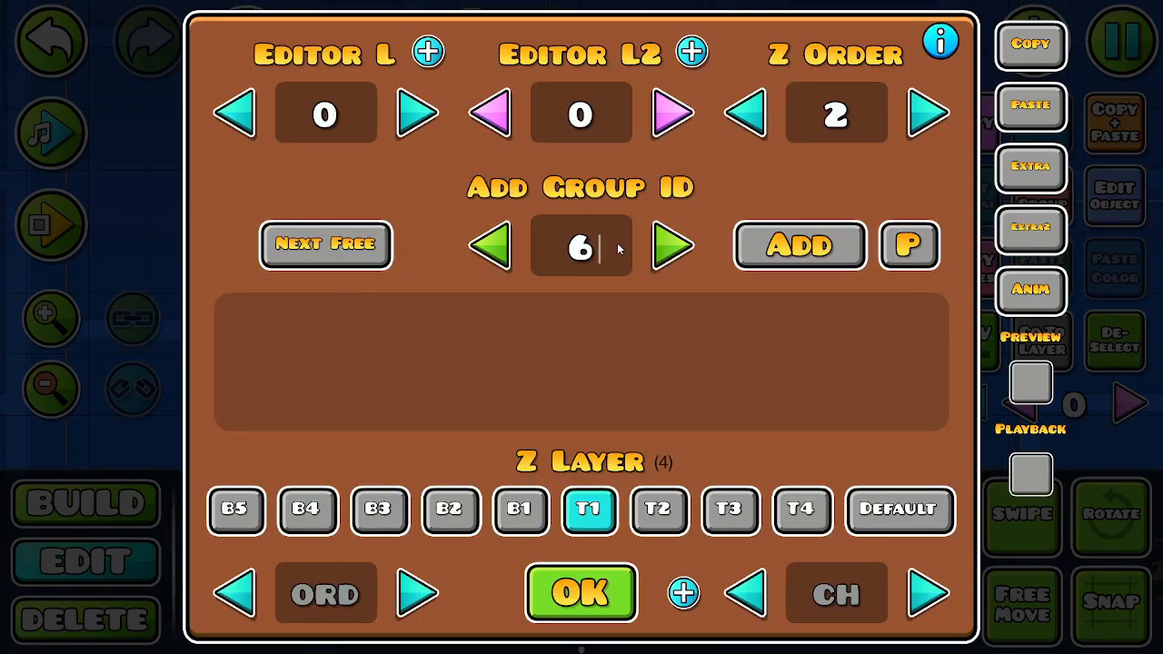
pyautogui.press('BackSpace')
pyautogui.write('19')
pyautogui.click(772, 257)
pyautogui.click(618, 572)
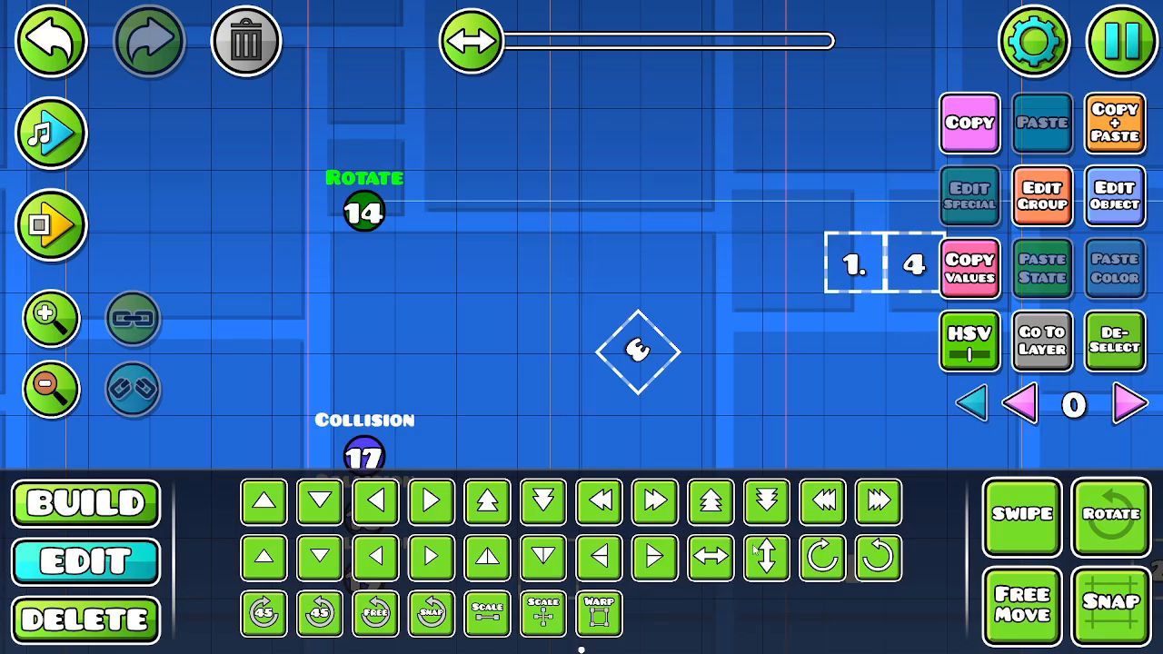
pyautogui.click(1115, 342)
# - Examine the layout of the collision blocks around the hexagon with its Rotate, Collision and Move triggers
pyautogui.moveTo(590, 285); pyautogui.dragTo(324, 96)
pyautogui.click(55, 388)
pyautogui.click(54, 388)
pyautogui.click(55, 388)
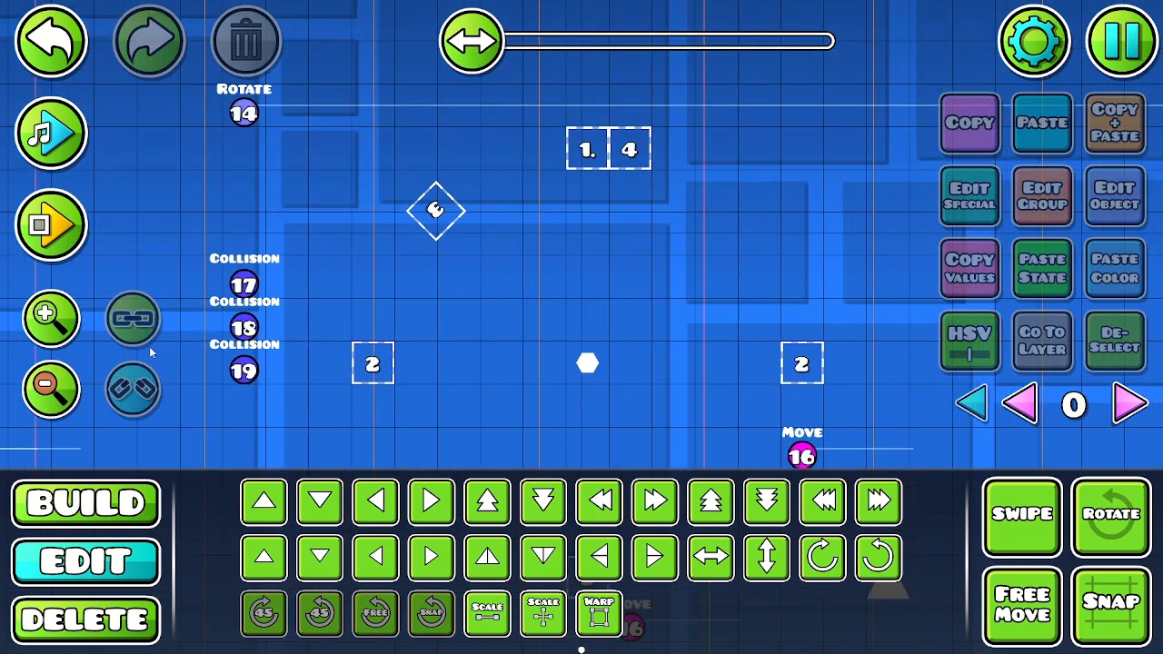
pyautogui.moveTo(368, 262); pyautogui.dragTo(429, 150)
pyautogui.click(65, 379)
pyautogui.moveTo(557, 174); pyautogui.dragTo(551, 200)
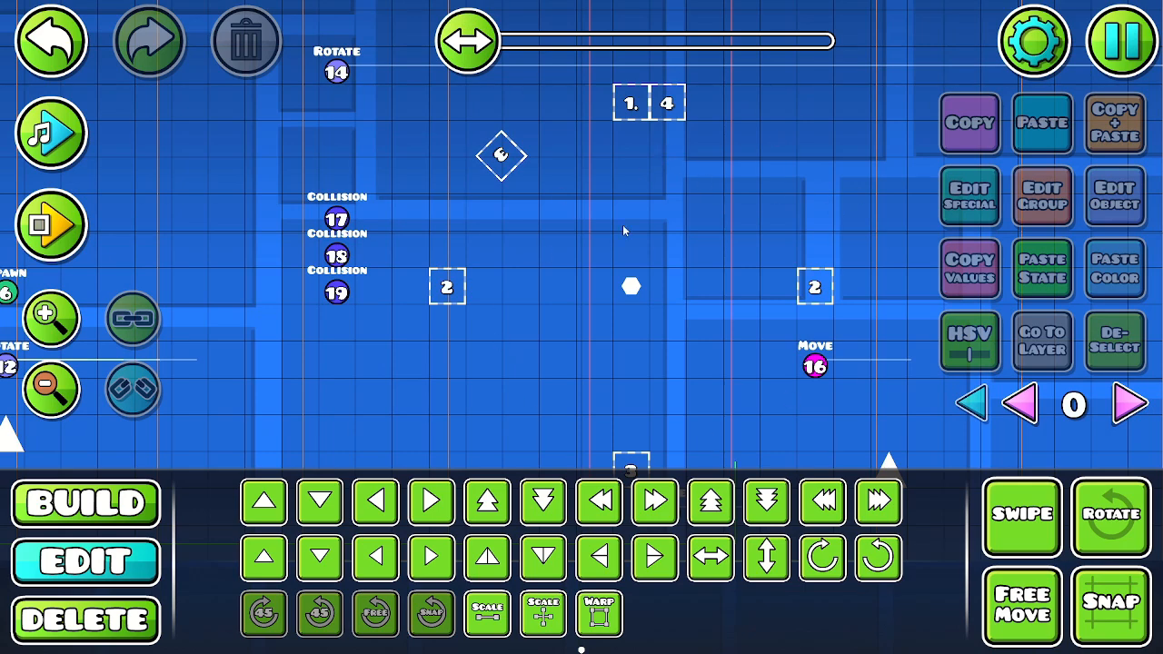
pyautogui.moveTo(354, 66); pyautogui.dragTo(440, 211)
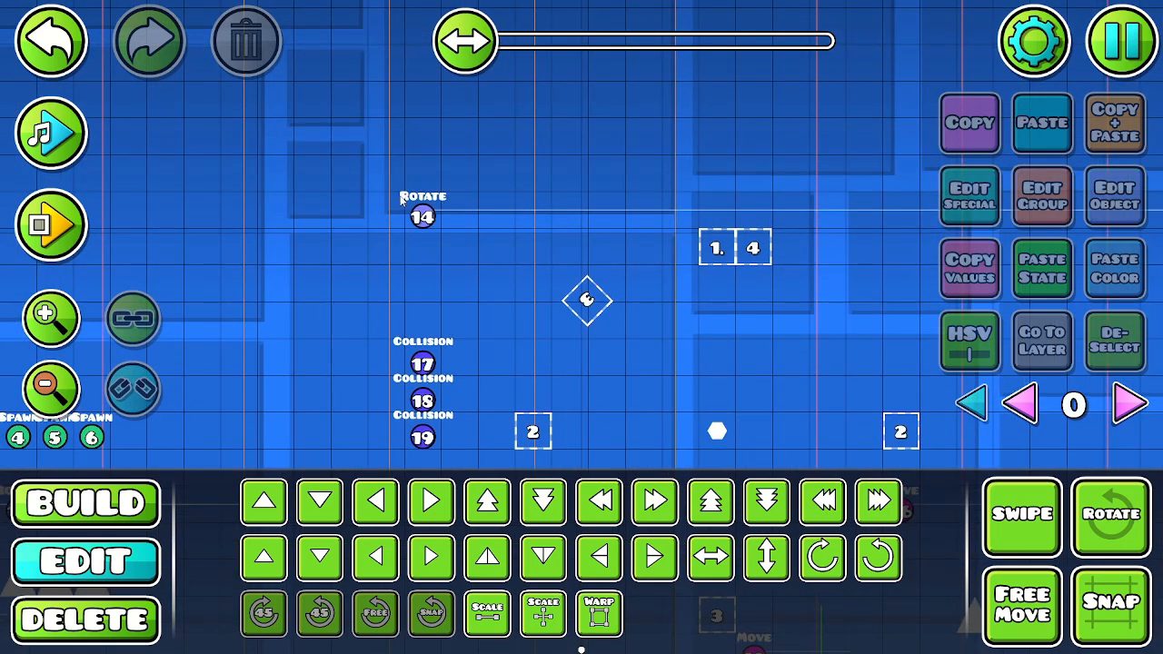
pyautogui.moveTo(656, 313); pyautogui.dragTo(509, 138)
pyautogui.moveTo(479, 202); pyautogui.dragTo(468, 392)
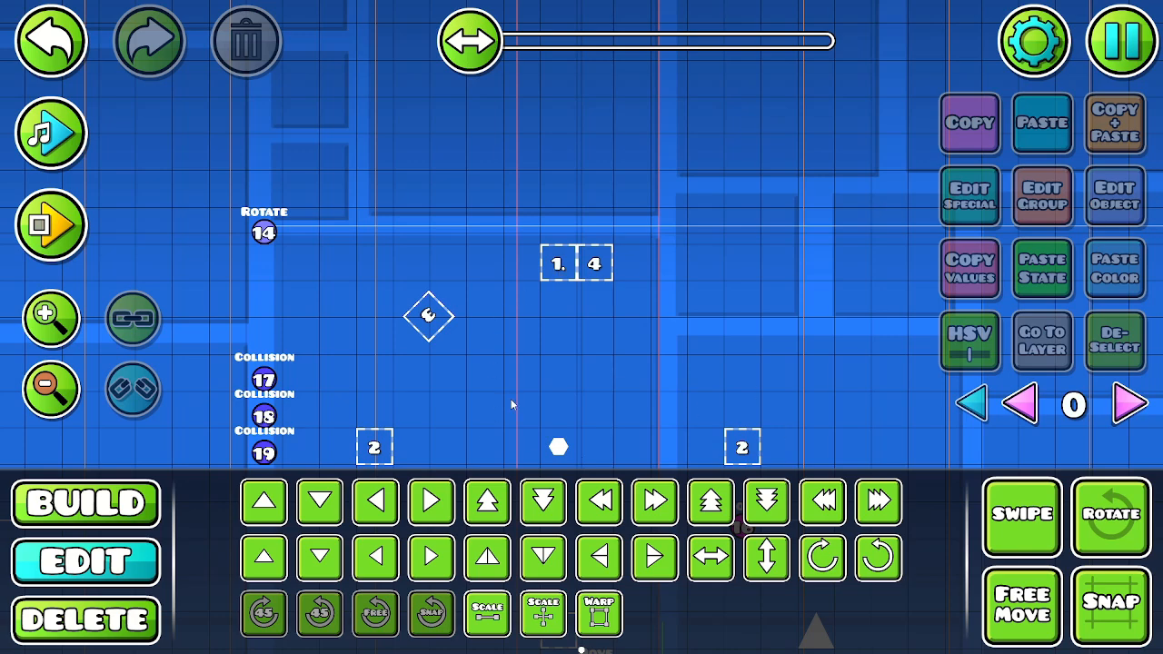
pyautogui.moveTo(511, 399); pyautogui.dragTo(583, 195)
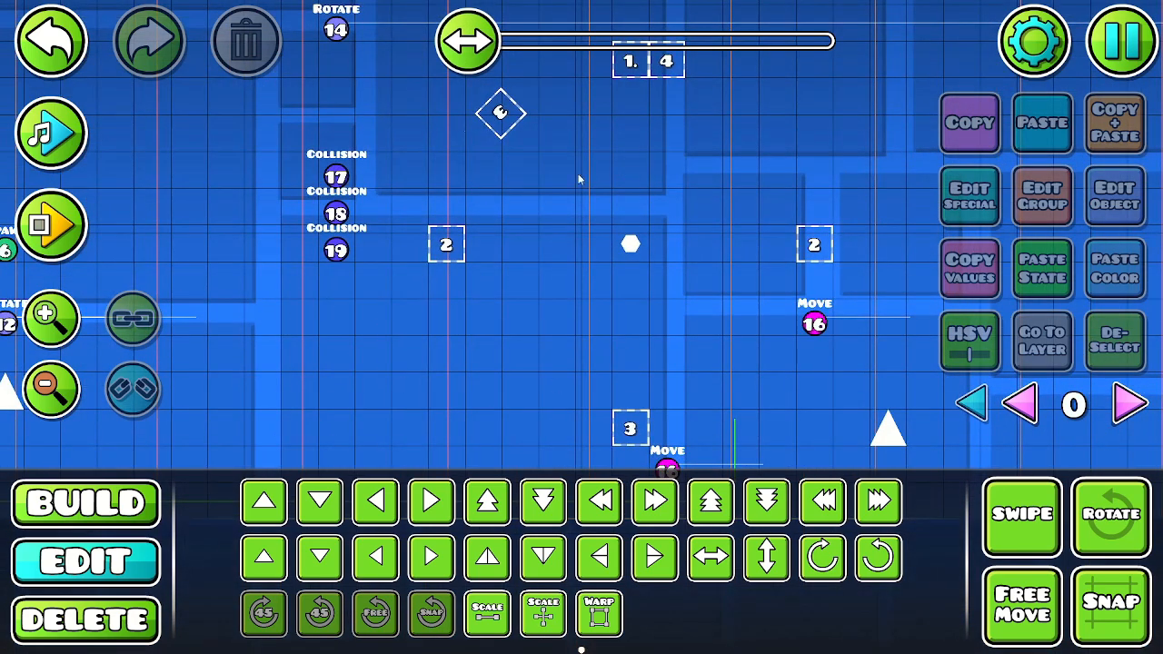
pyautogui.moveTo(515, 202); pyautogui.dragTo(423, 359)
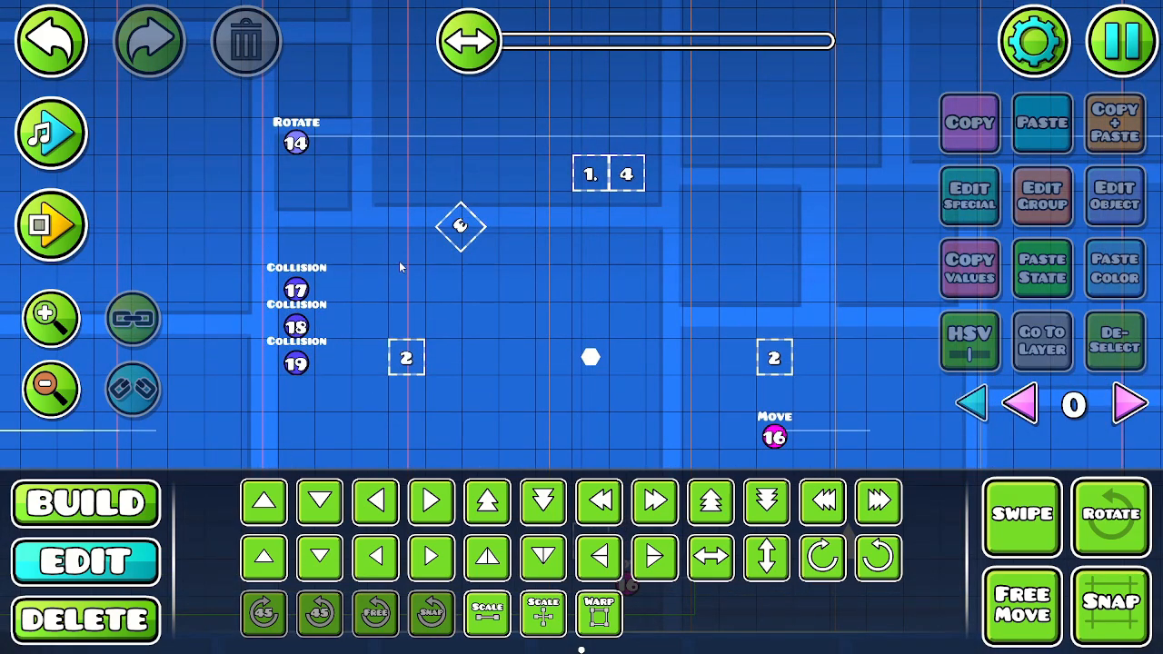
pyautogui.moveTo(334, 264); pyautogui.dragTo(371, 216)
# - Playtest the level to watch the 1 block rotate around the hexagon, and return to the editor
pyautogui.click(74, 230)
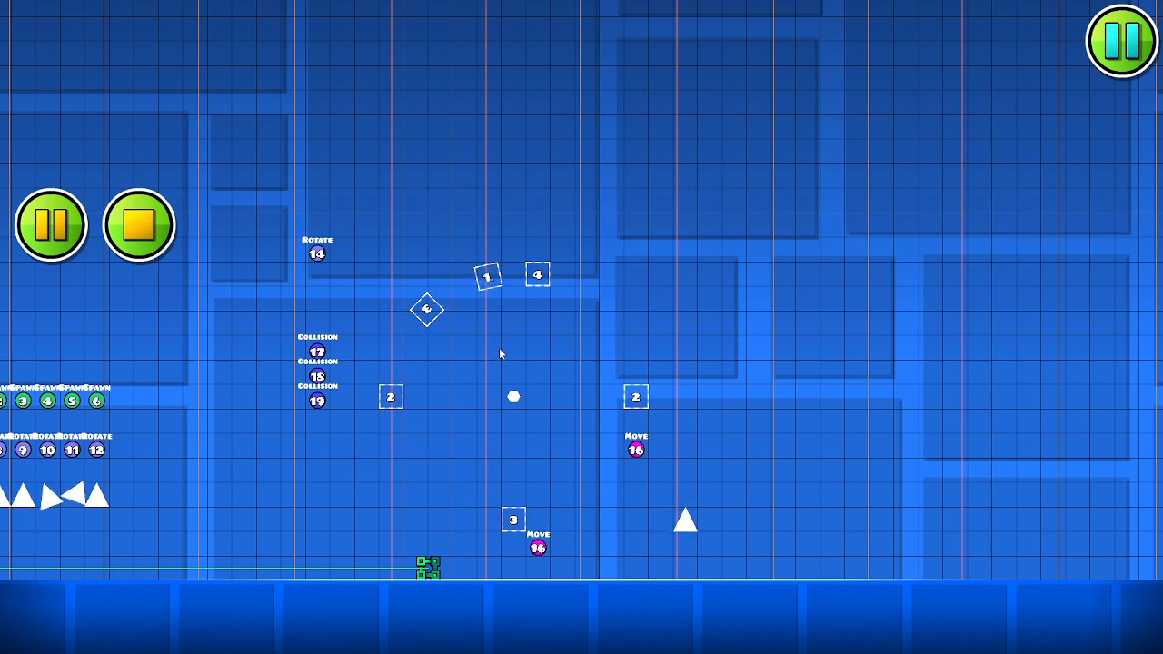
pyautogui.press('Escape')
pyautogui.click(595, 161)
# - Set the Move Time of the Rotate trigger targeting group 14 to 1.5
pyautogui.moveTo(599, 232); pyautogui.dragTo(846, 178)
pyautogui.click(409, 209)
pyautogui.click(1115, 196)
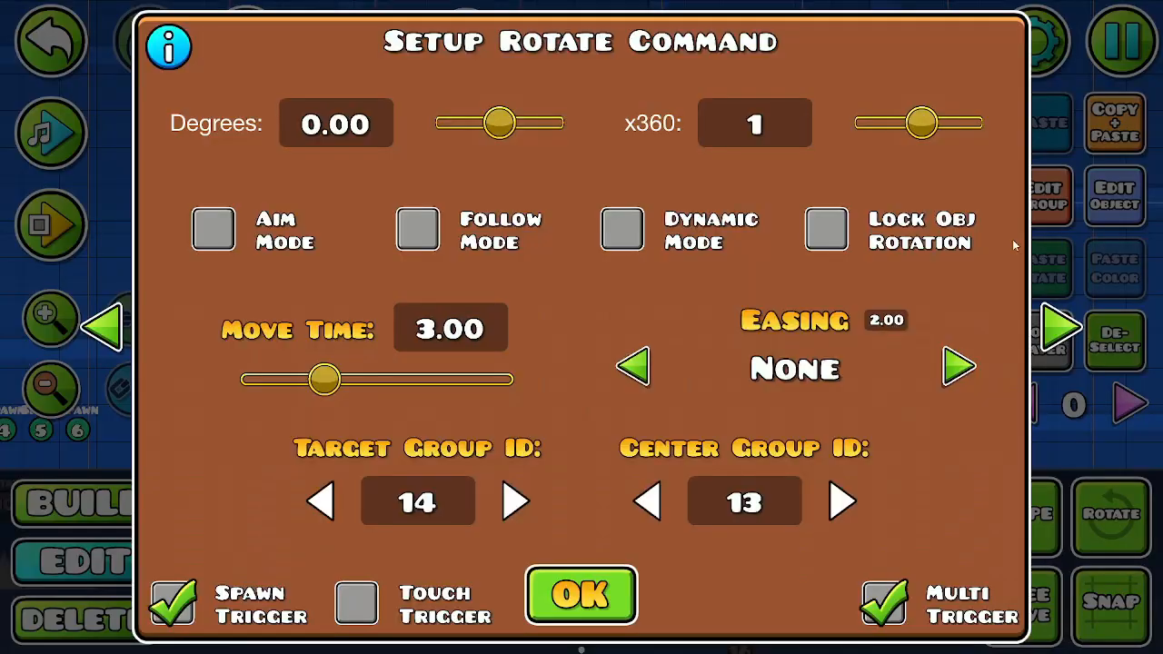
pyautogui.press('BackSpace')
pyautogui.press('BackSpace')
pyautogui.press('BackSpace')
pyautogui.press('BackSpace')
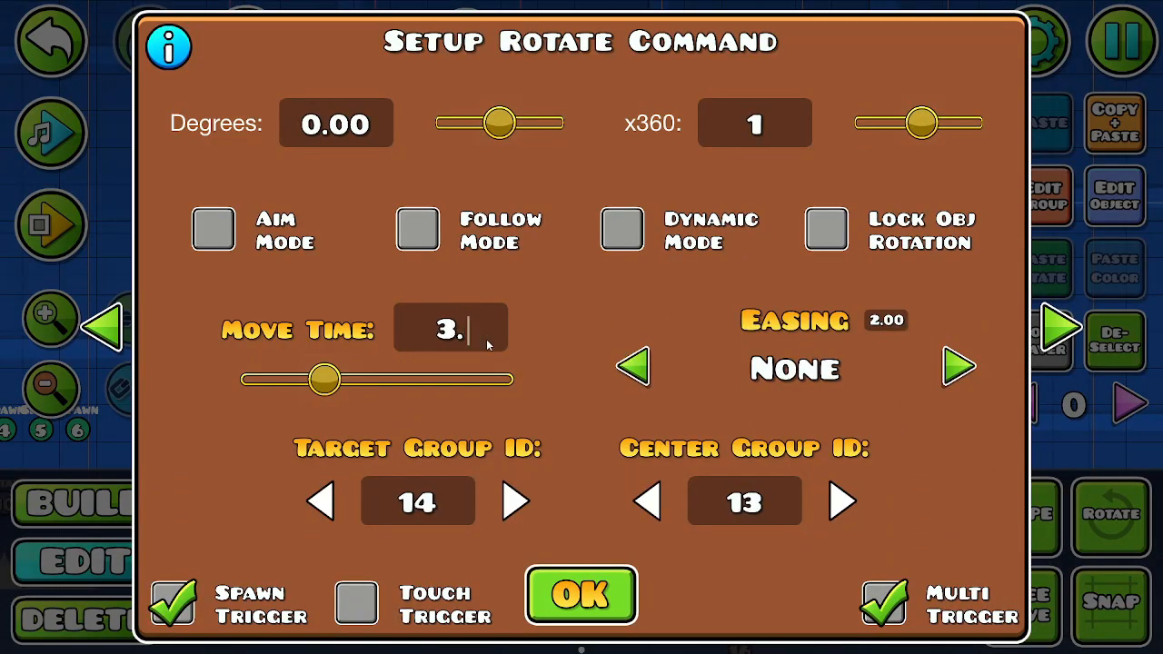
pyautogui.write('1.5')
pyautogui.click(602, 586)
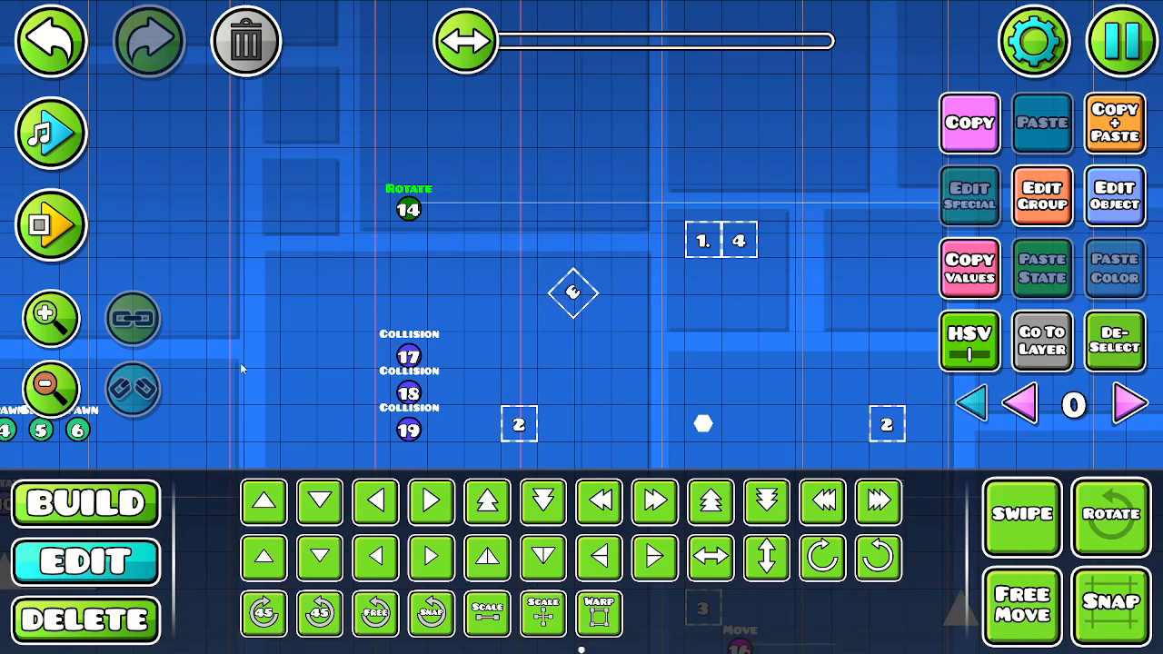
# - Playtest the level with the faster rotation and stop the test
pyautogui.click(80, 229)
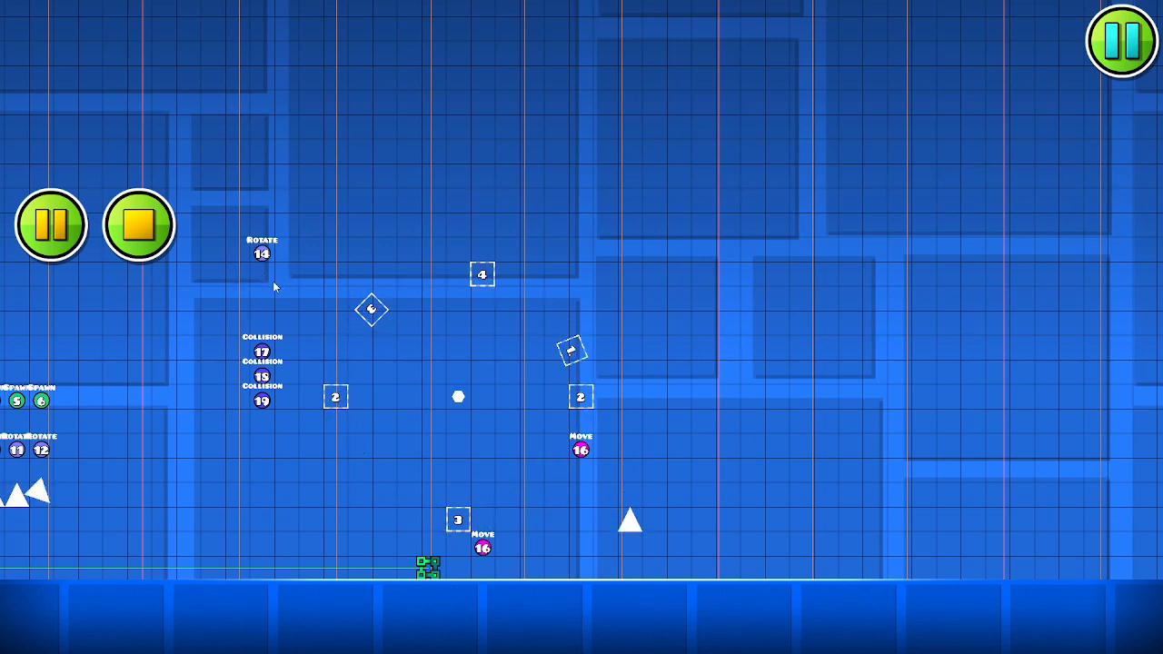
pyautogui.press('space')
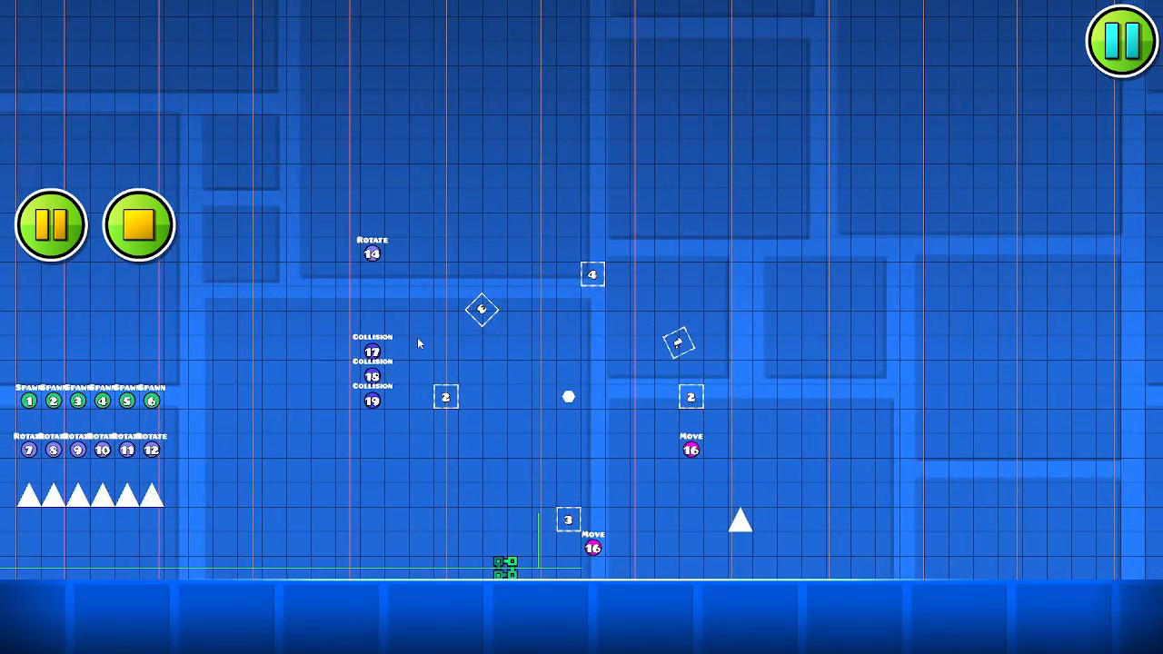
pyautogui.click(139, 228)
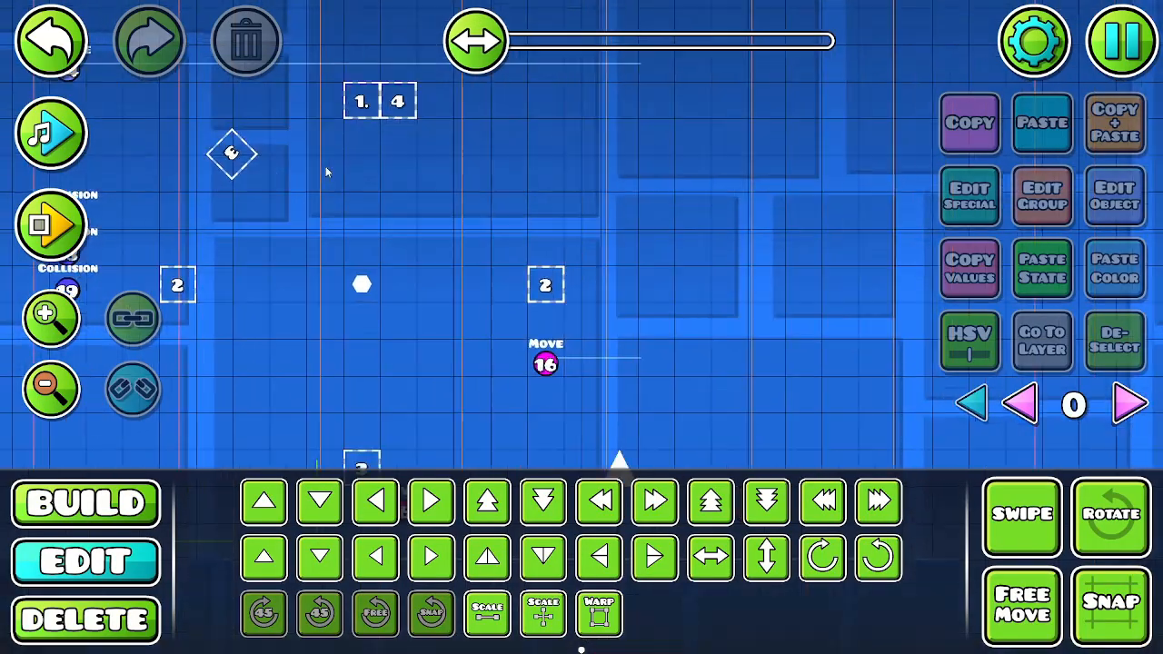
# - Save the level and exit the editor
pyautogui.moveTo(324, 172); pyautogui.dragTo(654, 215)
pyautogui.click(45, 392)
pyautogui.moveTo(163, 399); pyautogui.dragTo(442, 389)
pyautogui.press('Escape')
pyautogui.click(664, 325)
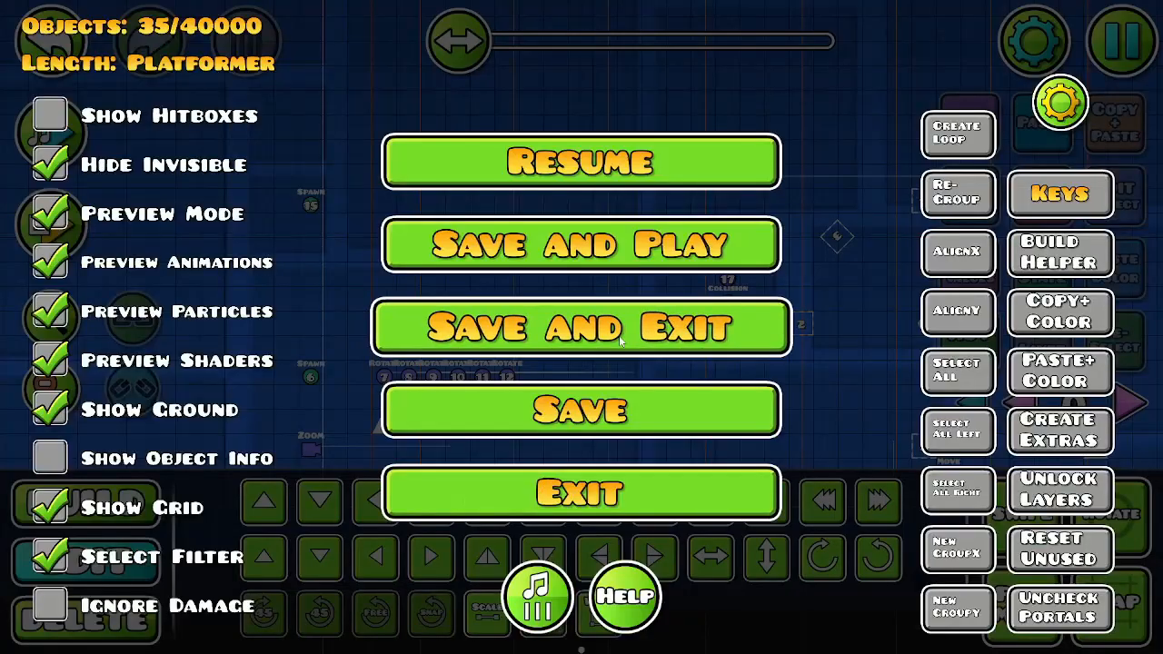